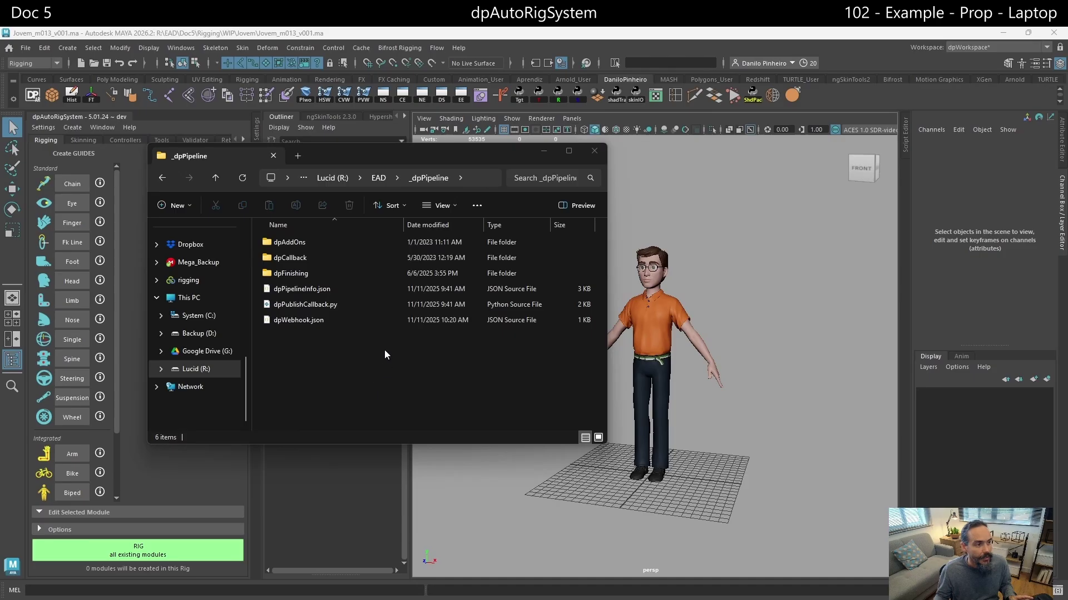
Open the Doc5 project's Data/FromClient/2025-11-11 folder inside EAD
{"action": "left_click", "coordinate": [379, 178]}
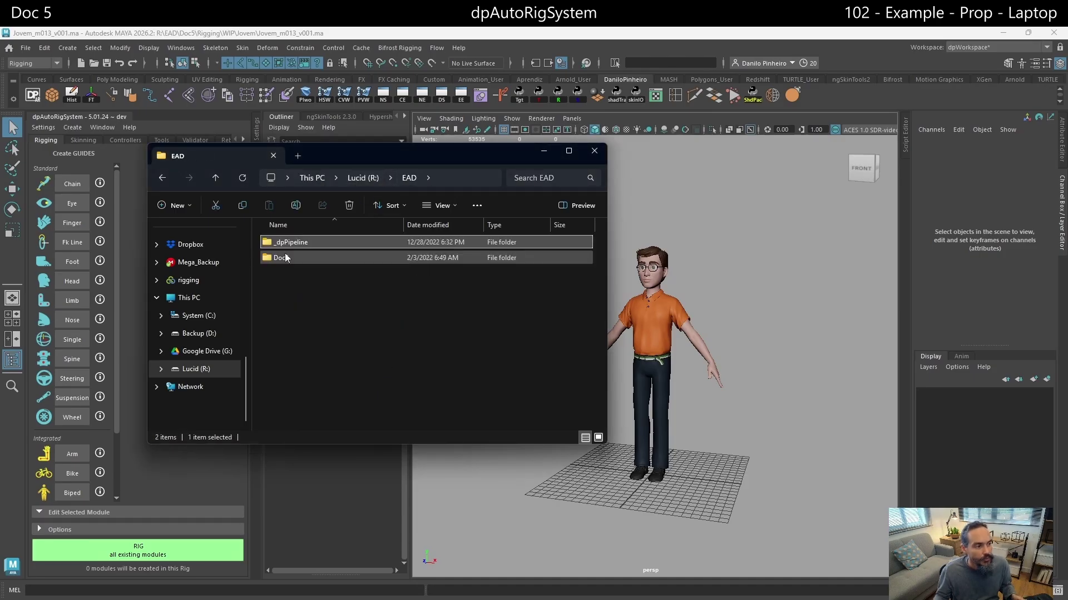
{"action": "double_click", "coordinate": [283, 259]}
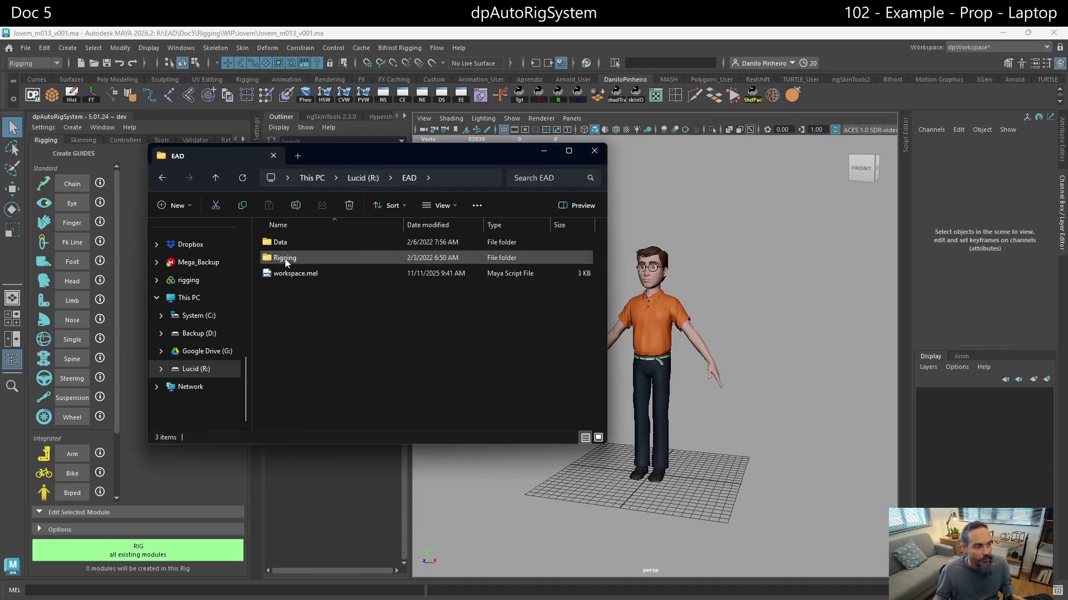
{"action": "double_click", "coordinate": [322, 241]}
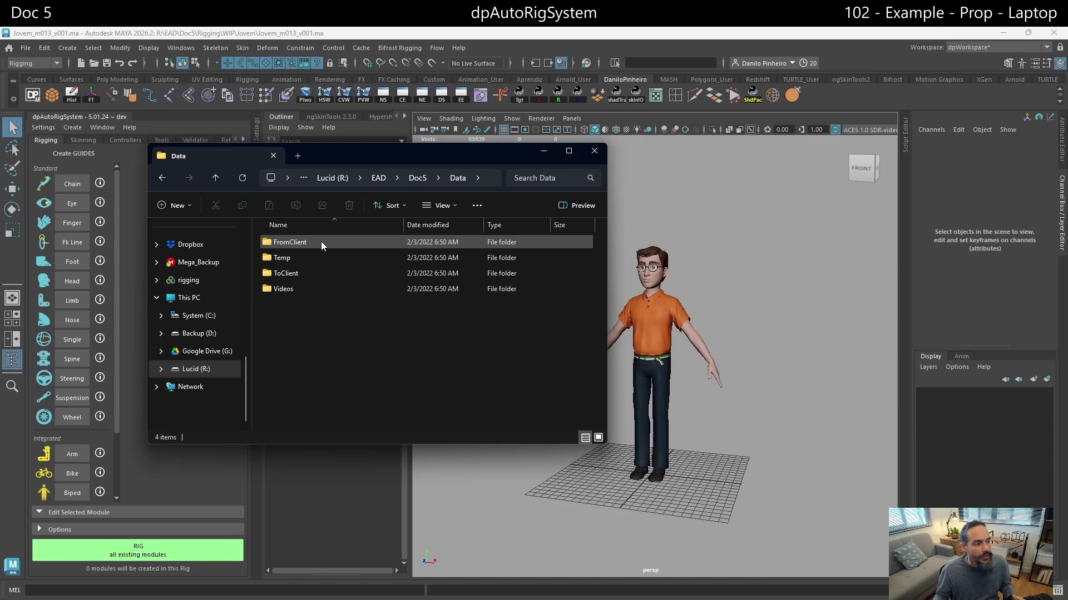
{"action": "double_click", "coordinate": [322, 242]}
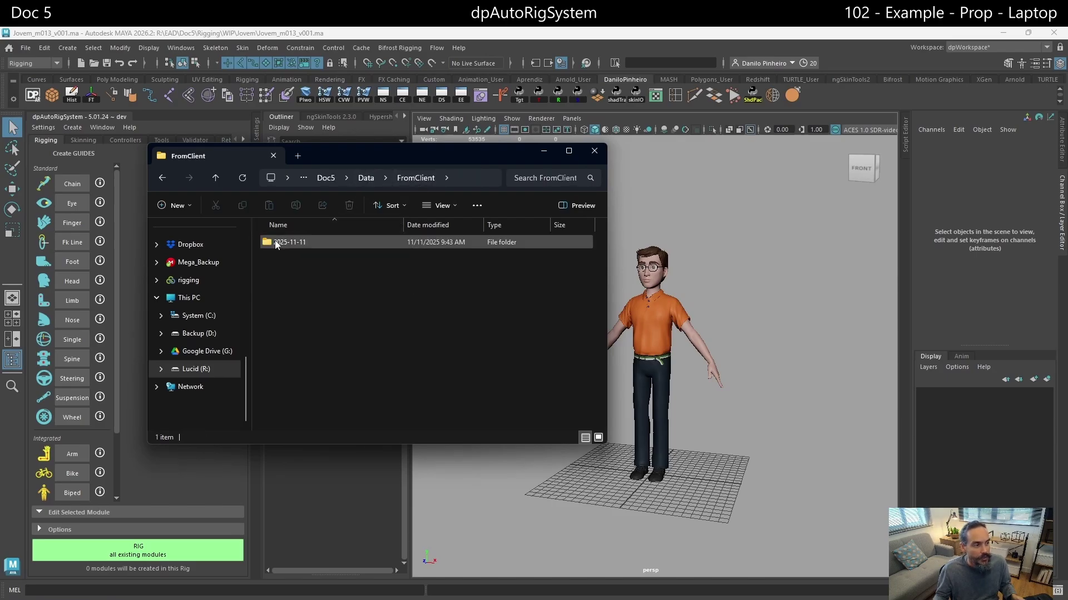
{"action": "double_click", "coordinate": [290, 242]}
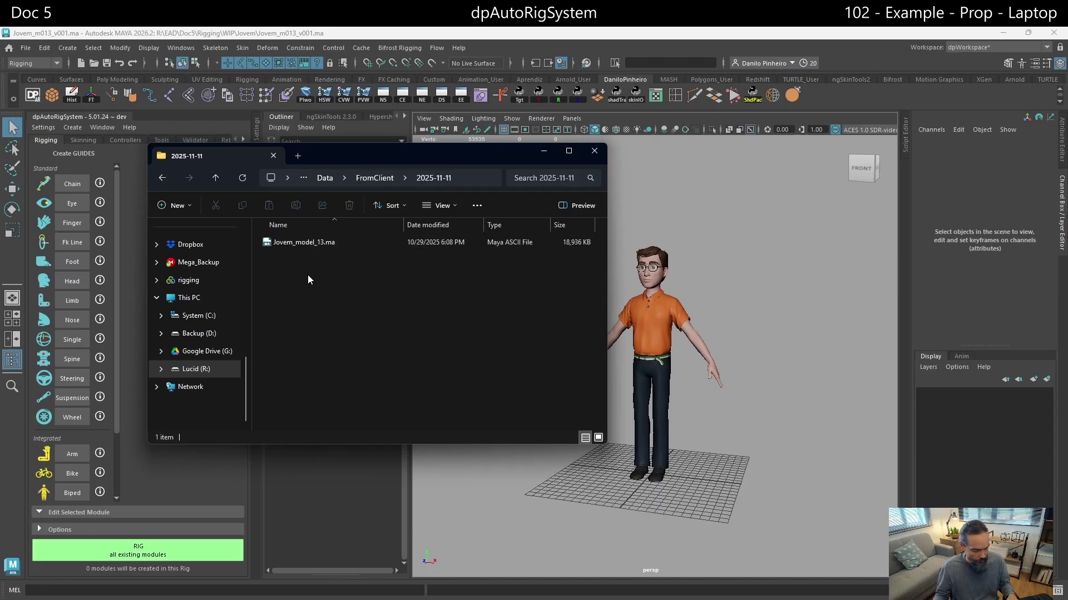
Copy Laptop_model_03.ma from the other project's Rigging/WIP/Jovem folder into the 2025-11-11 folder, using a second File Explorer window
{"action": "key", "text": "super+e"}
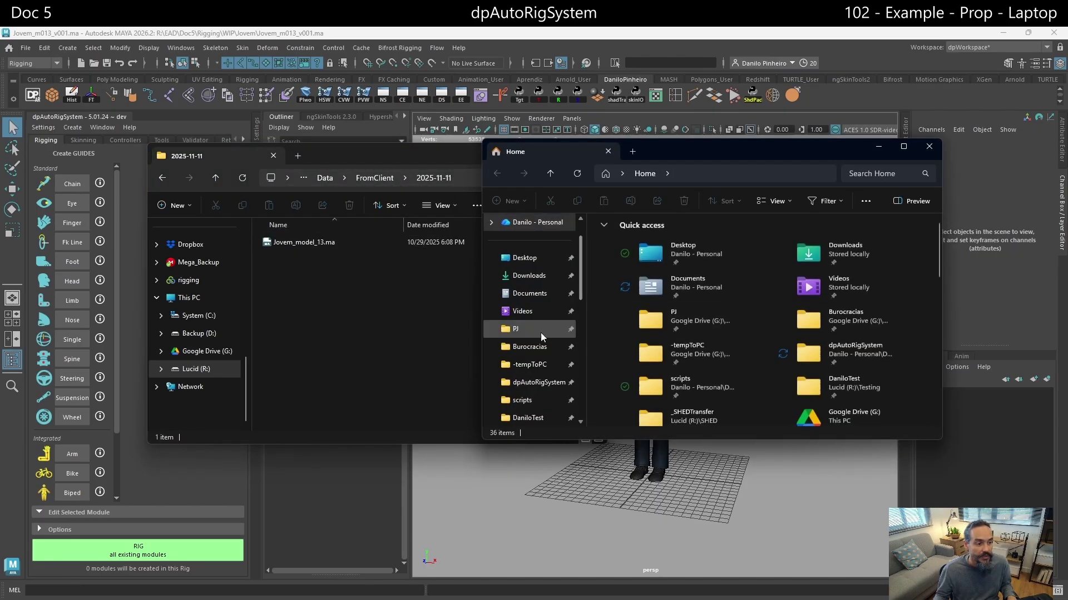
{"action": "scroll", "coordinate": [539, 334], "scroll_direction": "down", "scroll_amount": 5}
{"action": "left_click", "coordinate": [531, 364]}
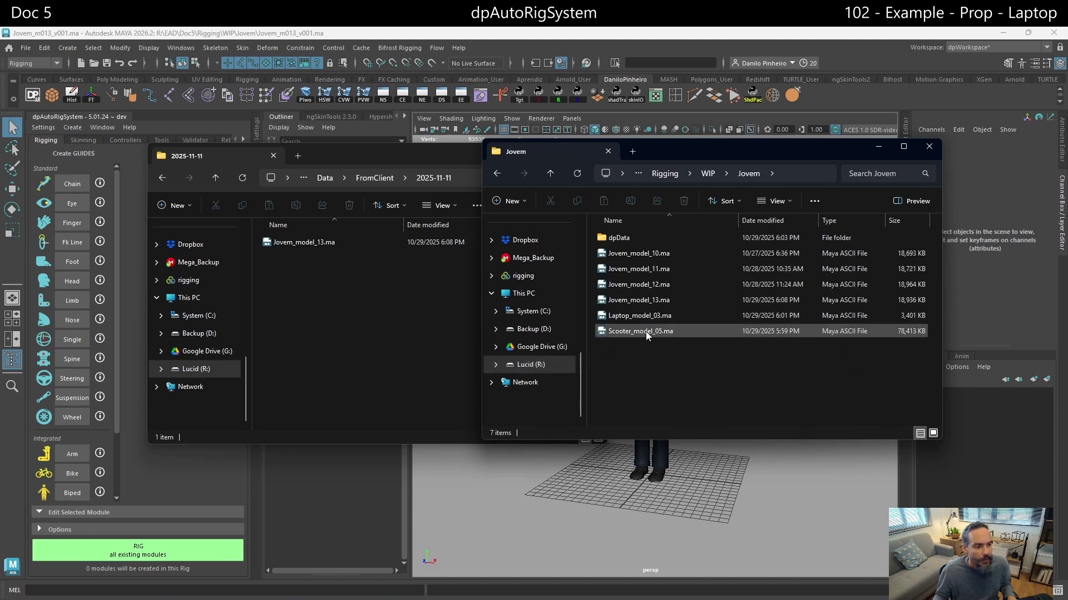
{"action": "left_click", "coordinate": [640, 315]}
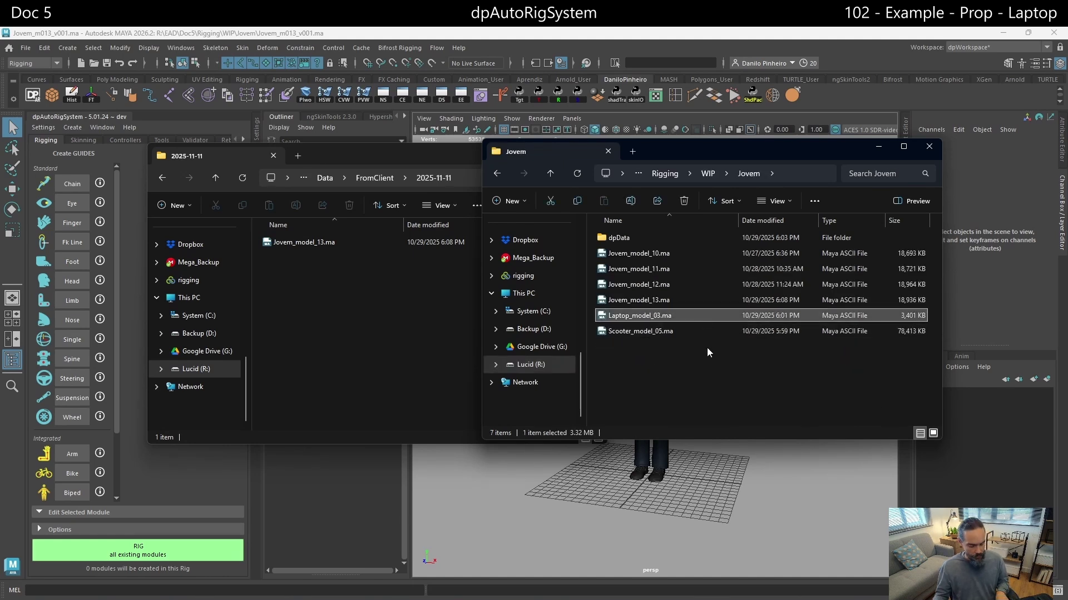
{"action": "key", "text": "ctrl+c"}
{"action": "left_click", "coordinate": [305, 308]}
{"action": "key", "text": "ctrl+v"}
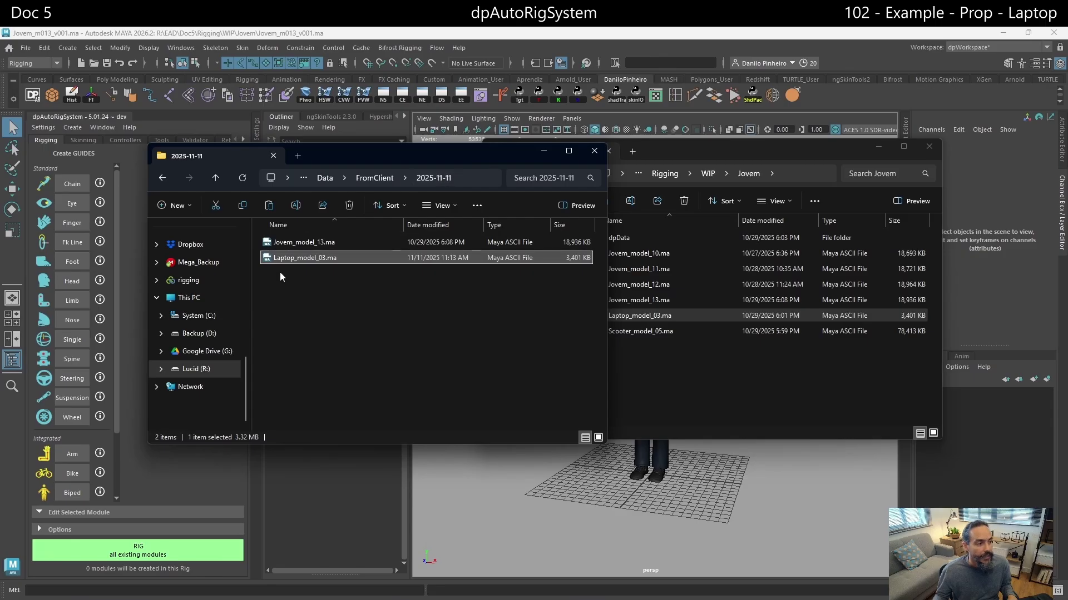
Copy Laptop_model_03.ma from the 2025-11-11 folder and go to Doc5's Rigging/WIP folder
{"action": "left_click", "coordinate": [293, 243]}
{"action": "left_click", "coordinate": [290, 260]}
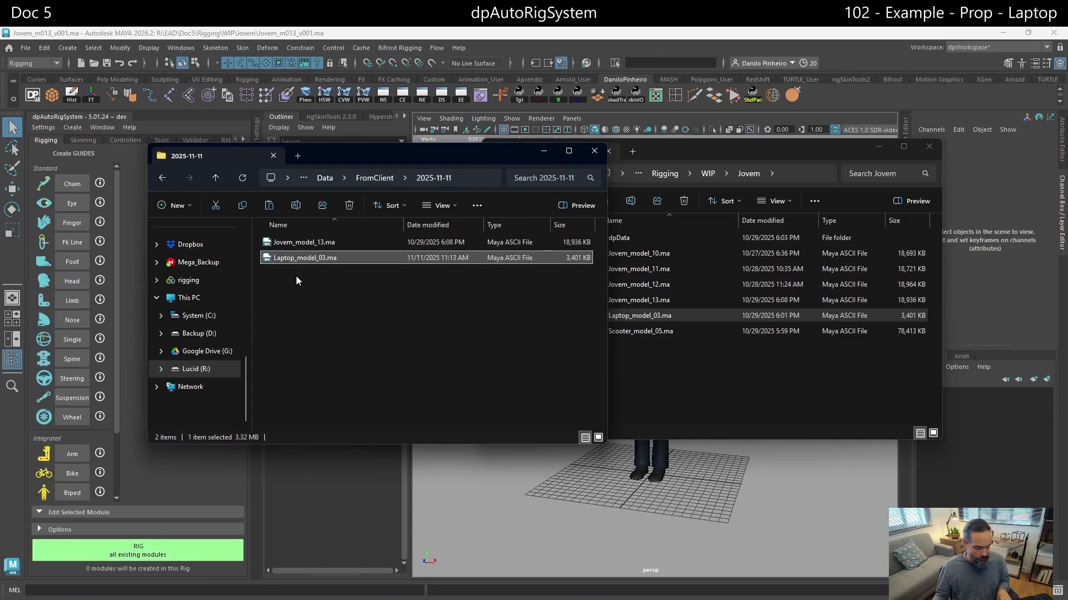
{"action": "left_click", "coordinate": [326, 178]}
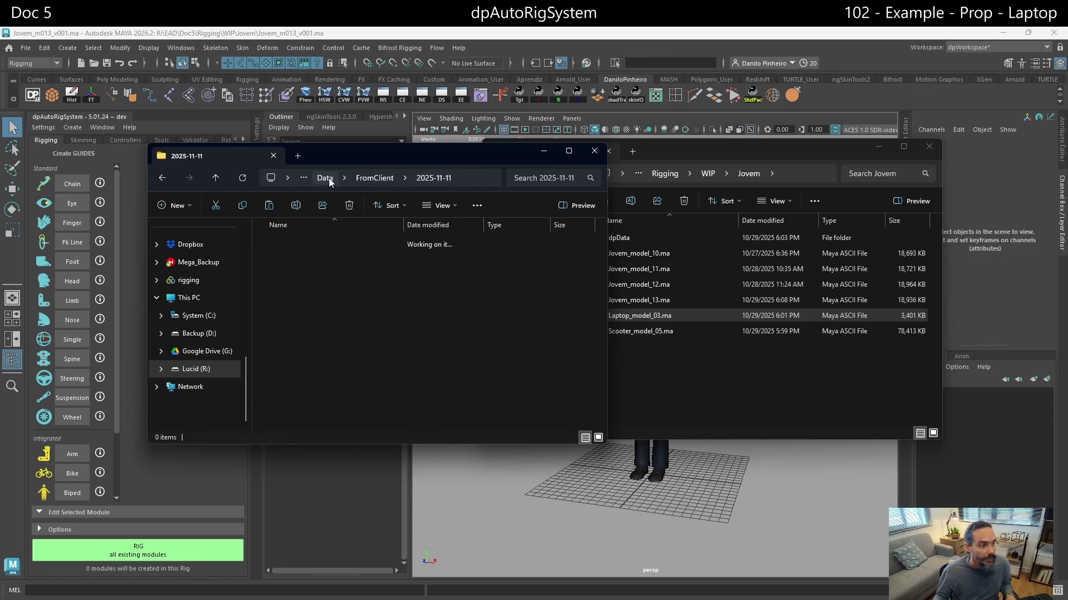
{"action": "left_click", "coordinate": [417, 176]}
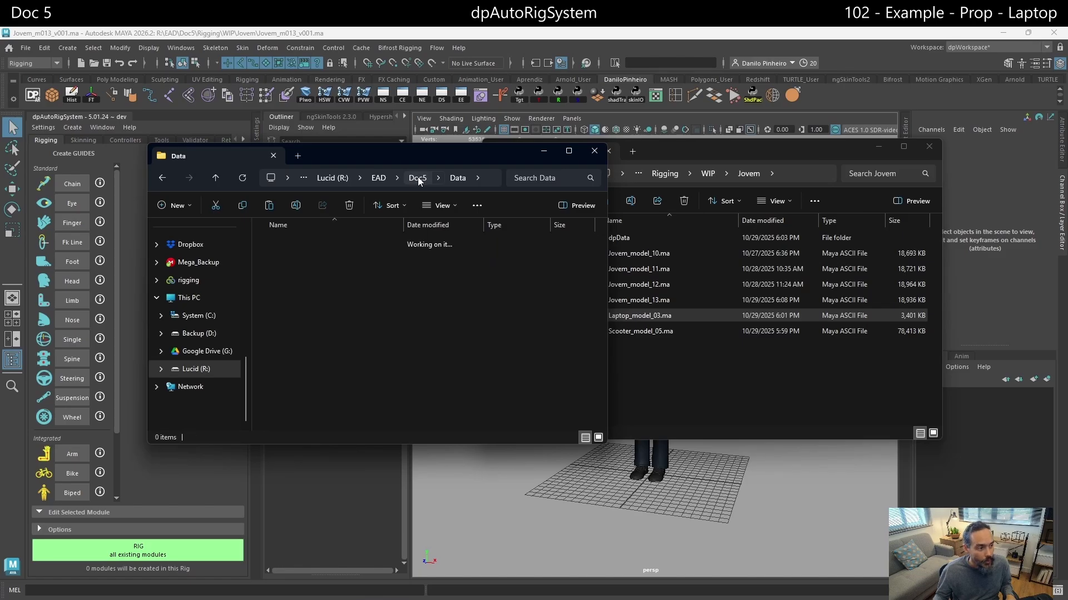
{"action": "left_click", "coordinate": [336, 308]}
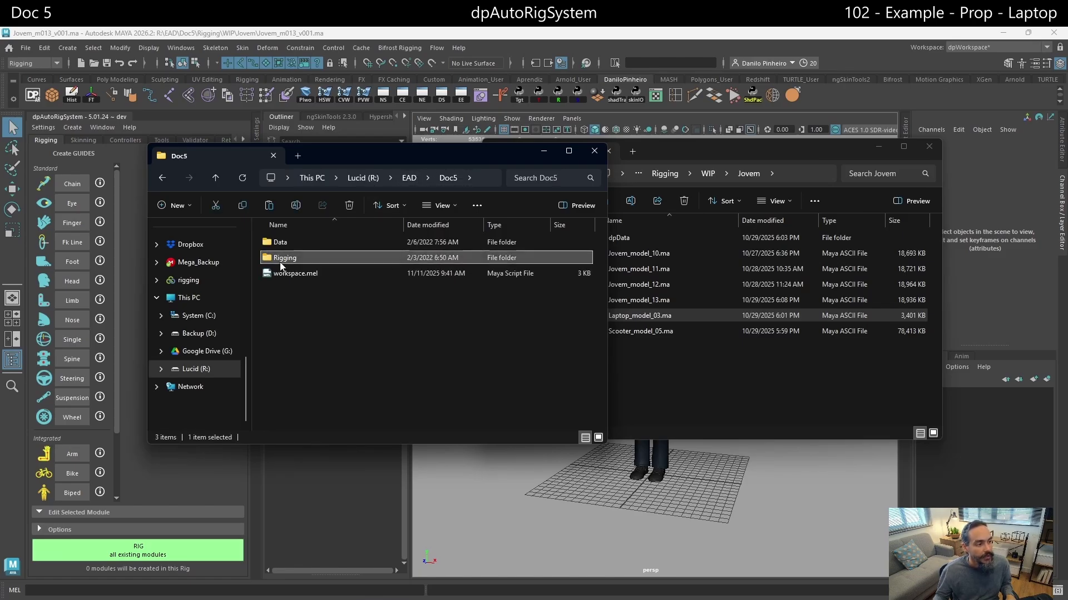
{"action": "double_click", "coordinate": [282, 259]}
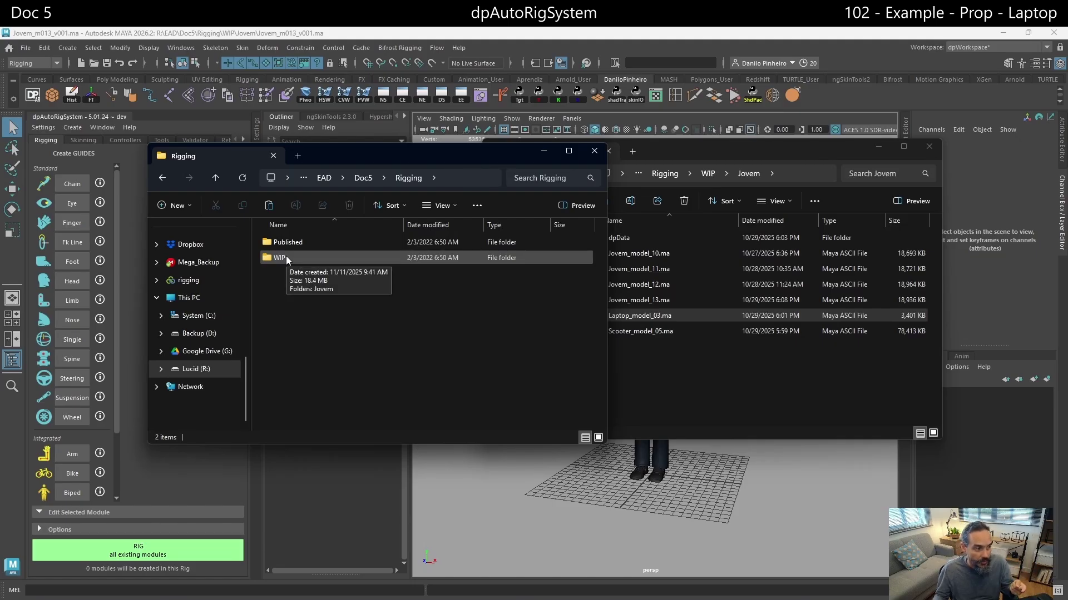
{"action": "double_click", "coordinate": [286, 256]}
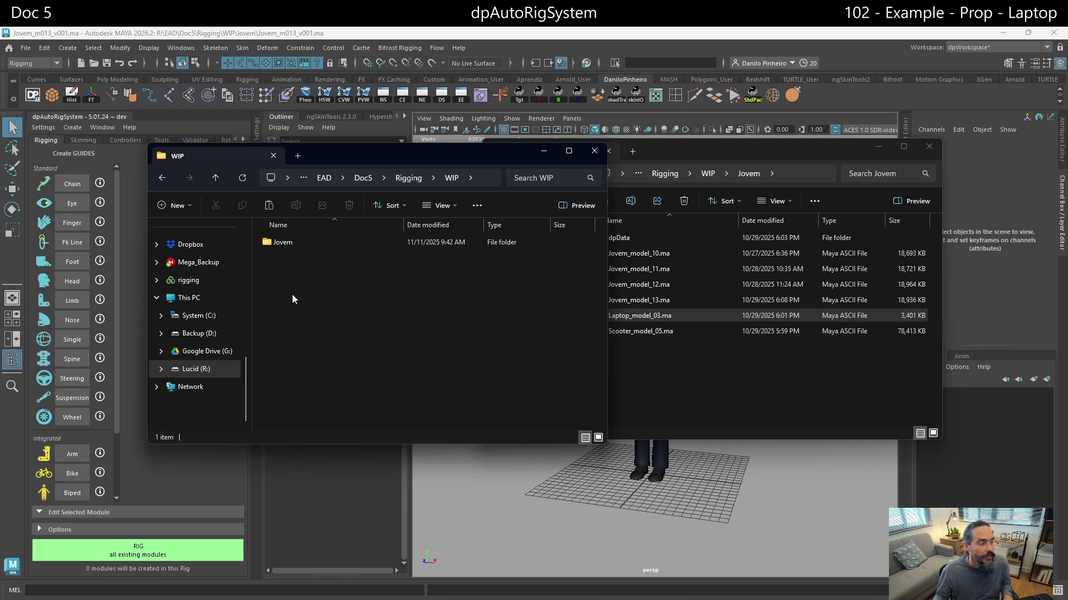
In Maya, start a new asset from dpAutoRigSystem's Rebuilder with the name Laptop and model version 3
{"action": "left_click", "coordinate": [224, 139]}
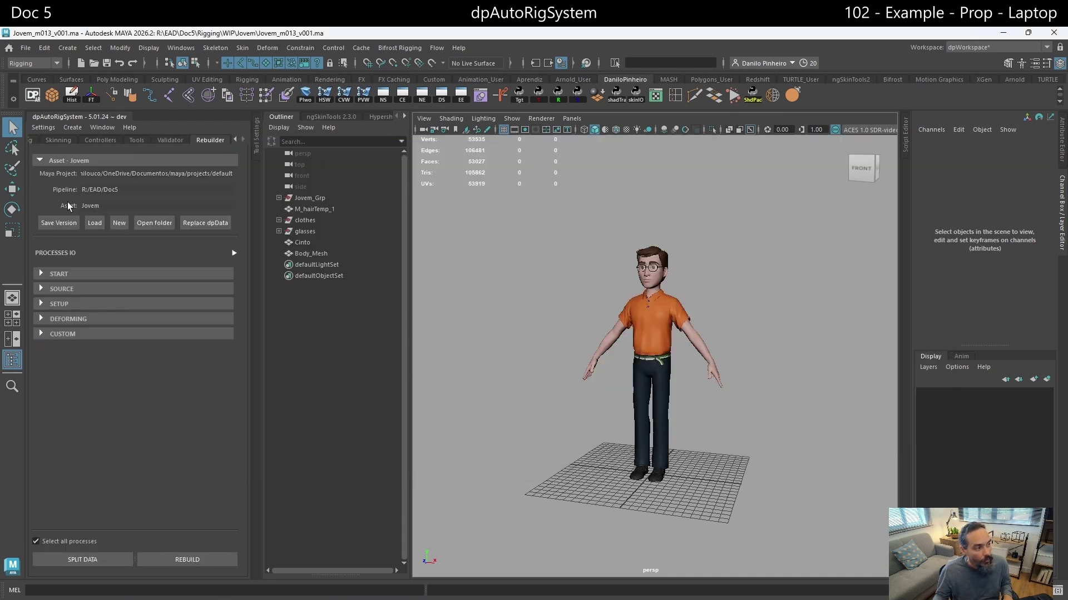
{"action": "left_click", "coordinate": [120, 225]}
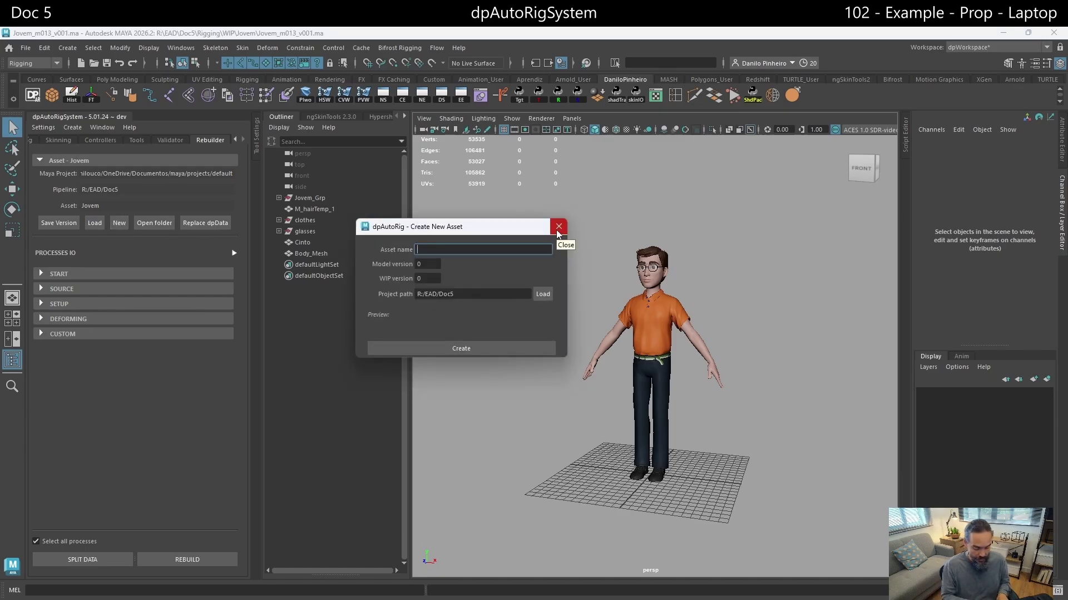
{"action": "type", "text": "Laptop"}
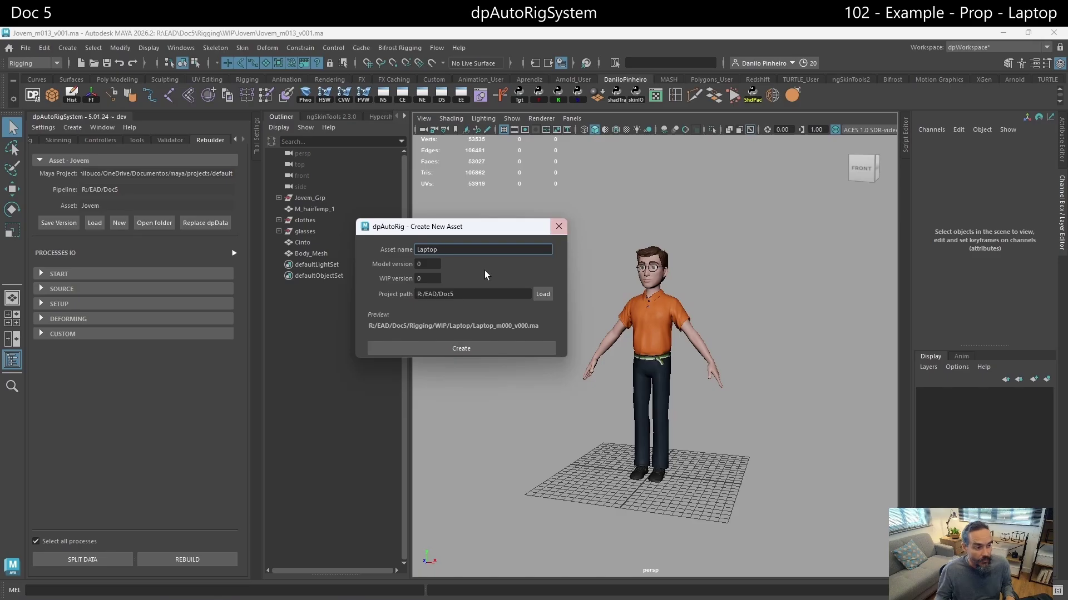
{"action": "left_click", "coordinate": [427, 266]}
{"action": "type", "text": "3"}
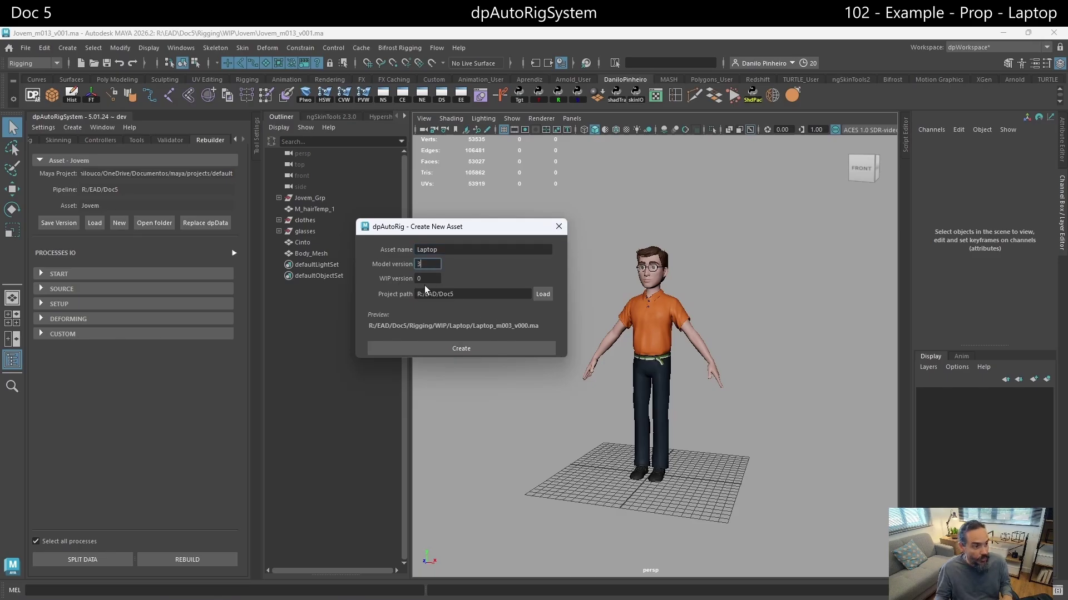
{"action": "key", "text": "Tab"}
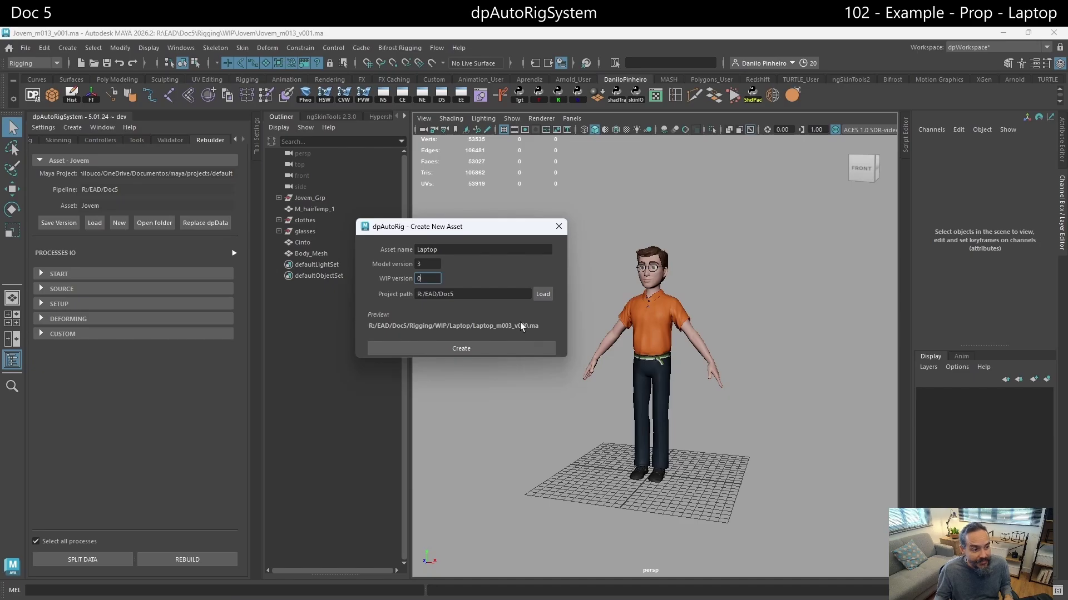
Back in File Explorer, create a folder named Laptop inside WIP and paste the copied Laptop_model_03.ma into it
{"action": "left_click", "coordinate": [109, 599]}
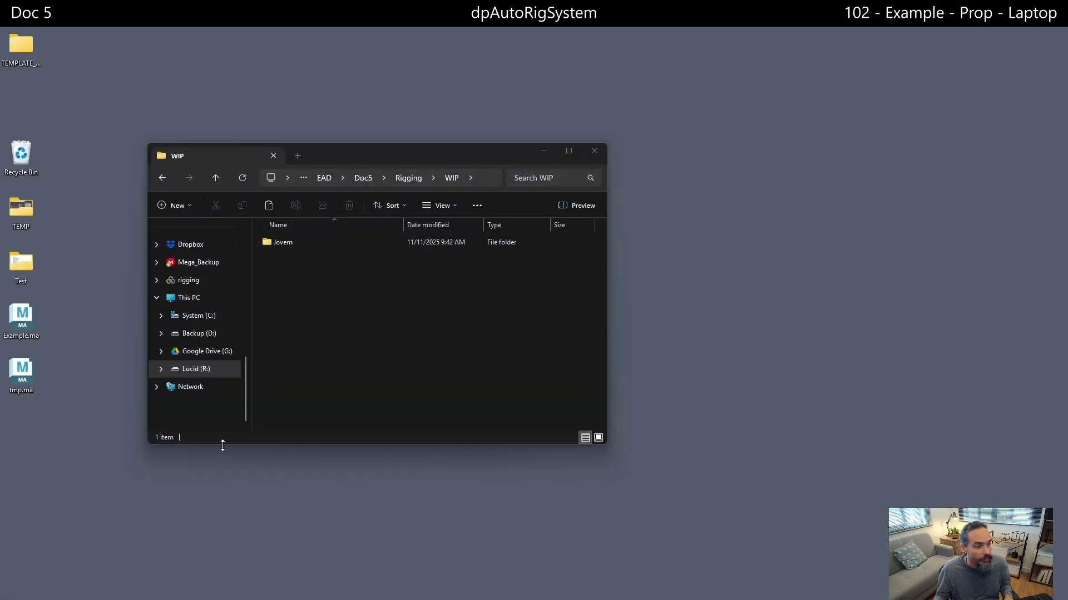
{"action": "left_click", "coordinate": [58, 561]}
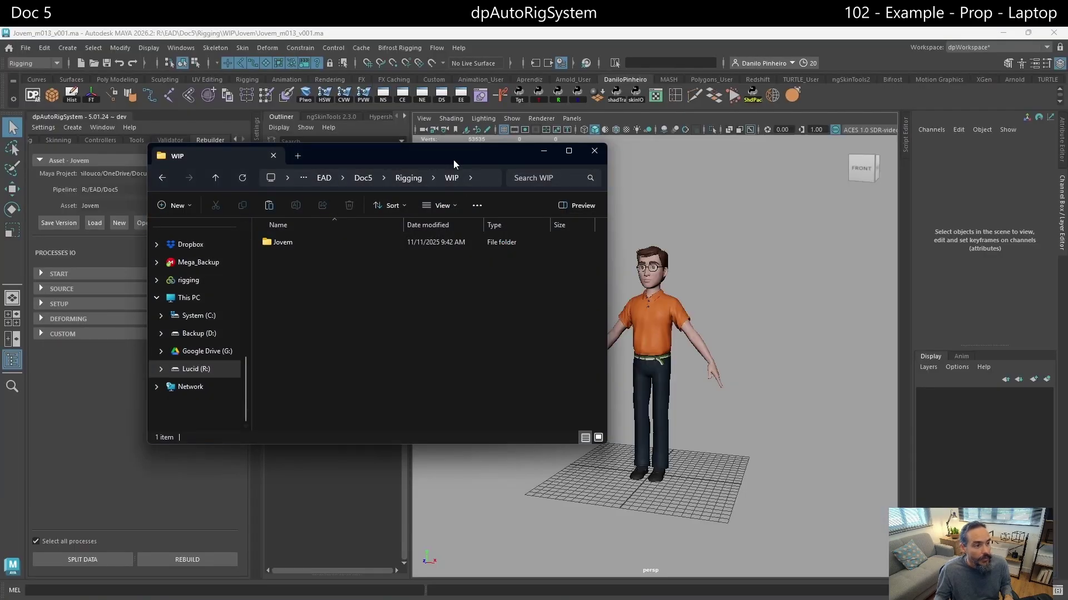
{"action": "left_click_drag", "start_coordinate": [453, 161], "coordinate": [864, 155]}
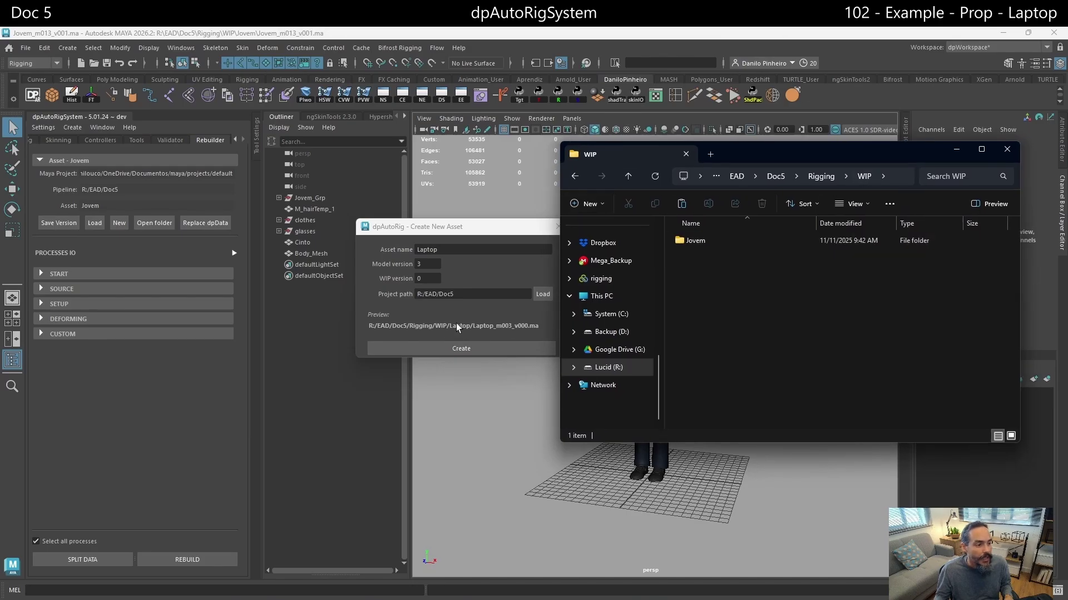
{"action": "left_click", "coordinate": [591, 205]}
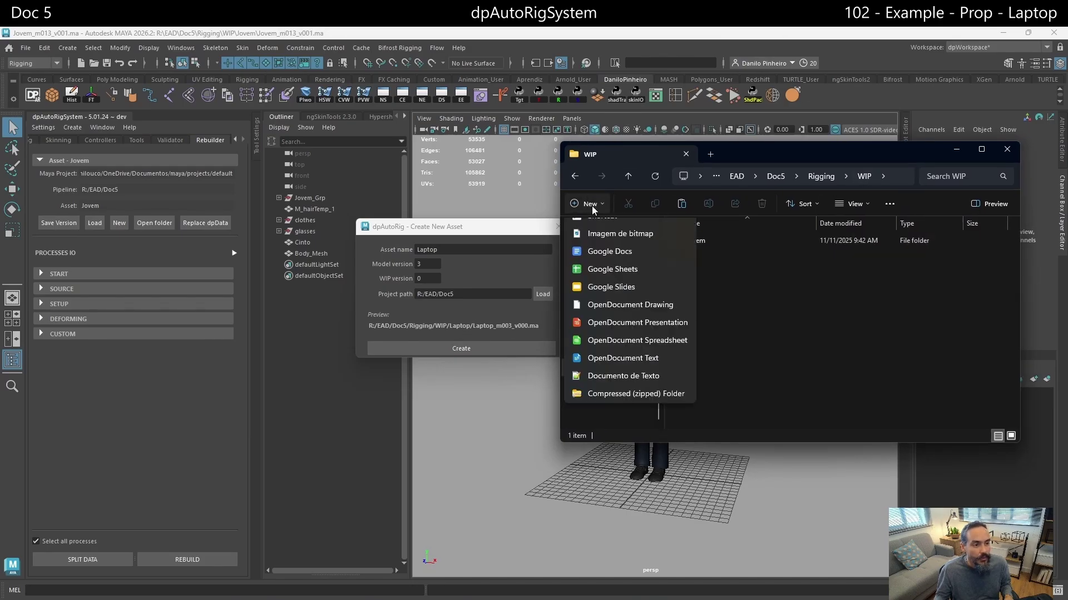
{"action": "scroll", "coordinate": [593, 211], "scroll_direction": "up", "scroll_amount": 1}
{"action": "left_click", "coordinate": [602, 232]}
{"action": "type", "text": "La"}
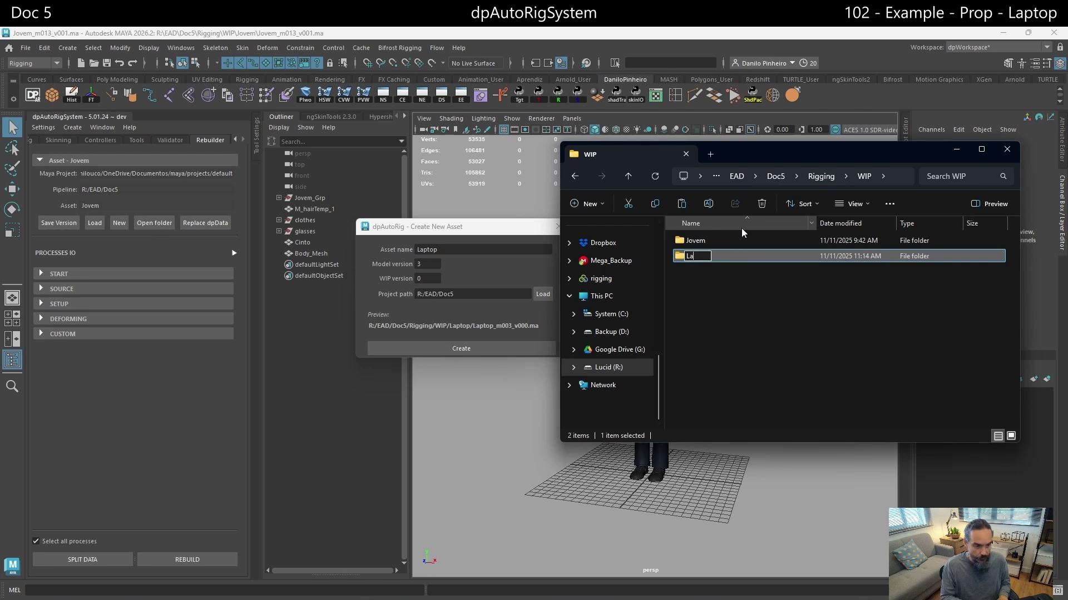
{"action": "type", "text": "ptop"}
{"action": "key", "text": "Return"}
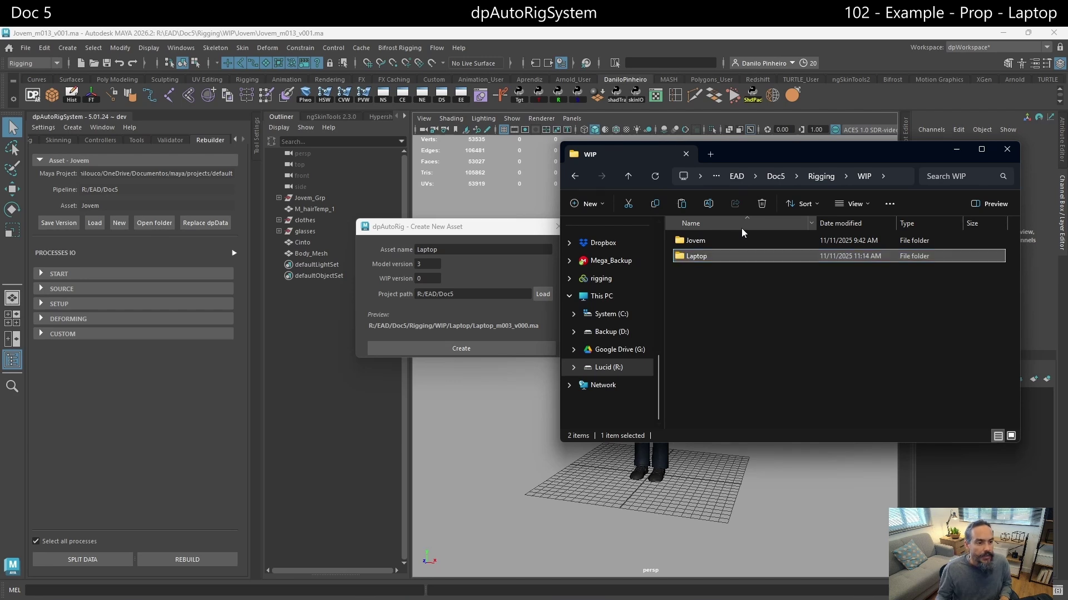
{"action": "double_click", "coordinate": [716, 257]}
{"action": "key", "text": "ctrl+v"}
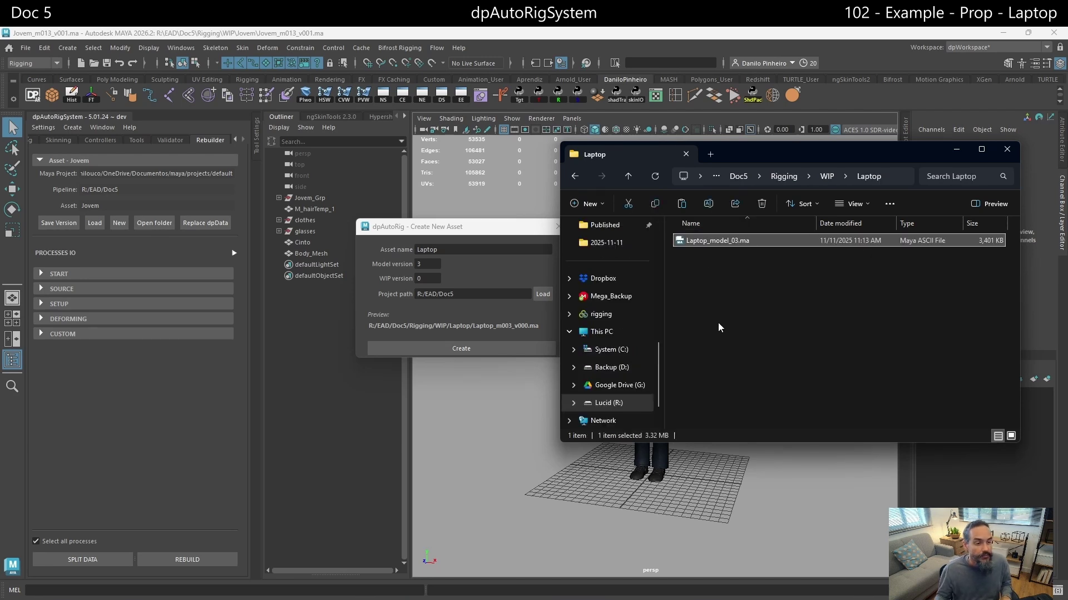
Rename the pasted model file in the Laptop folder as Laptop_m003_v001.ma
{"action": "left_click", "coordinate": [714, 241]}
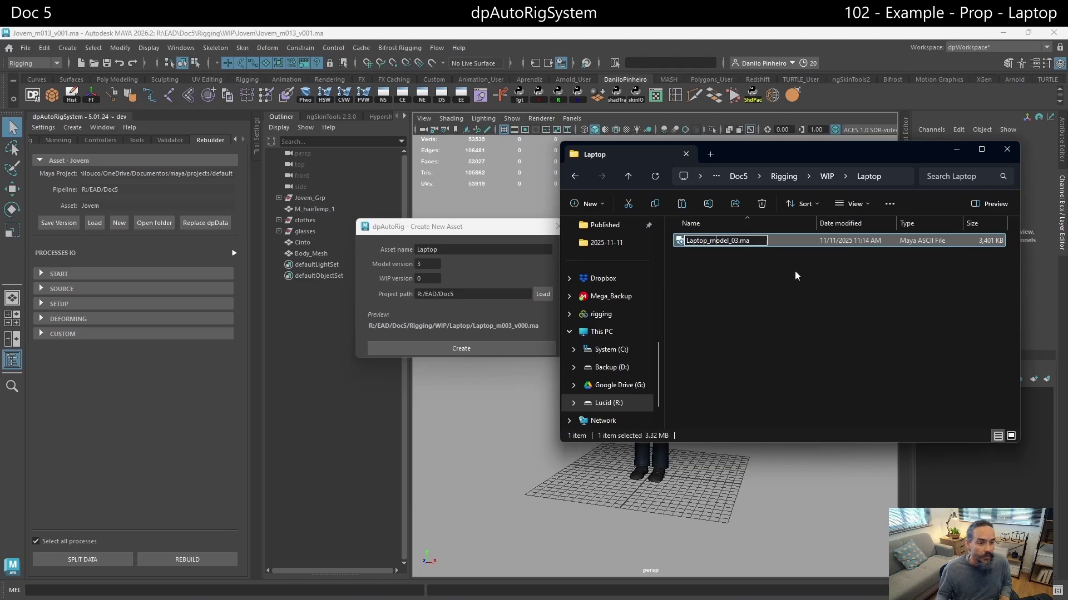
{"action": "key", "text": "shift+Right"}
{"action": "key", "text": "shift+Right"}
{"action": "key", "text": "shift+Right"}
{"action": "key", "text": "shift+Right"}
{"action": "key", "text": "Home"}
{"action": "key", "text": "ctrl+shift+Right"}
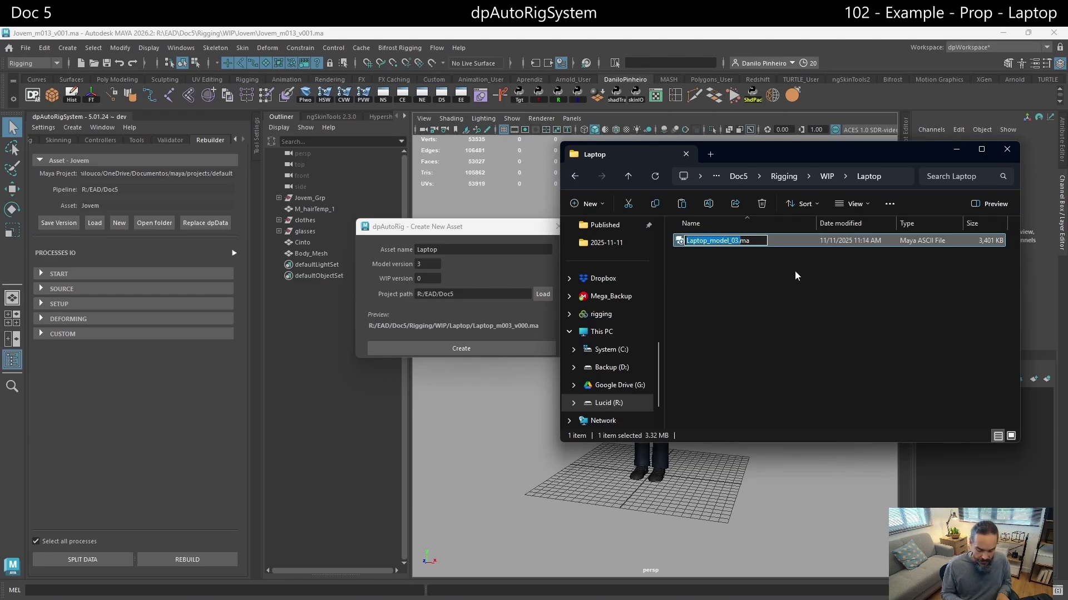
{"action": "key", "text": "Left"}
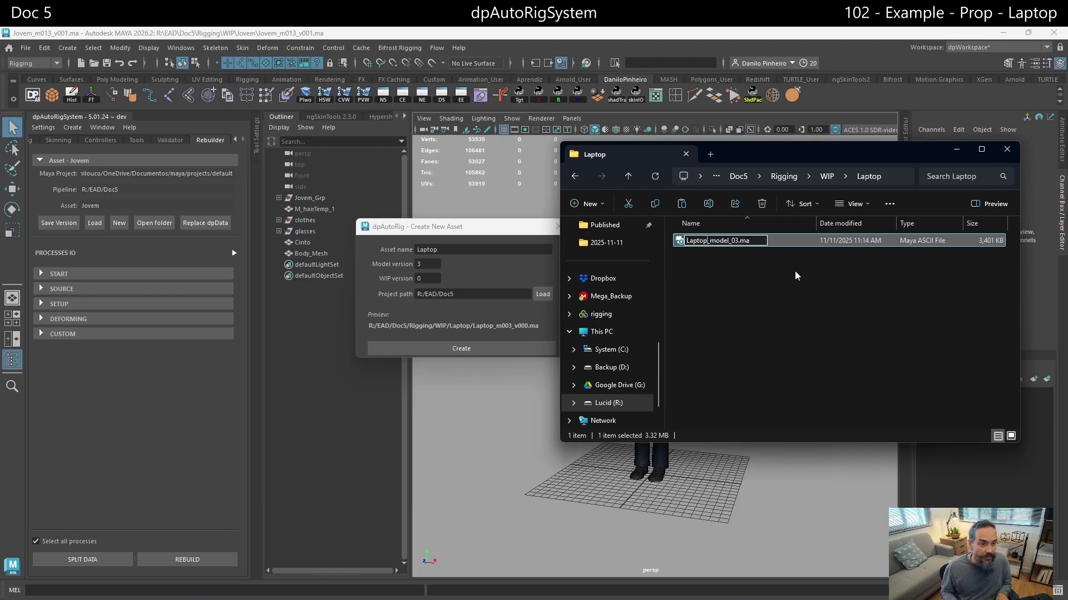
{"action": "key", "text": "Home"}
{"action": "key", "text": "shift+Right"}
{"action": "key", "text": "shift+Right"}
{"action": "key", "text": "shift+Right"}
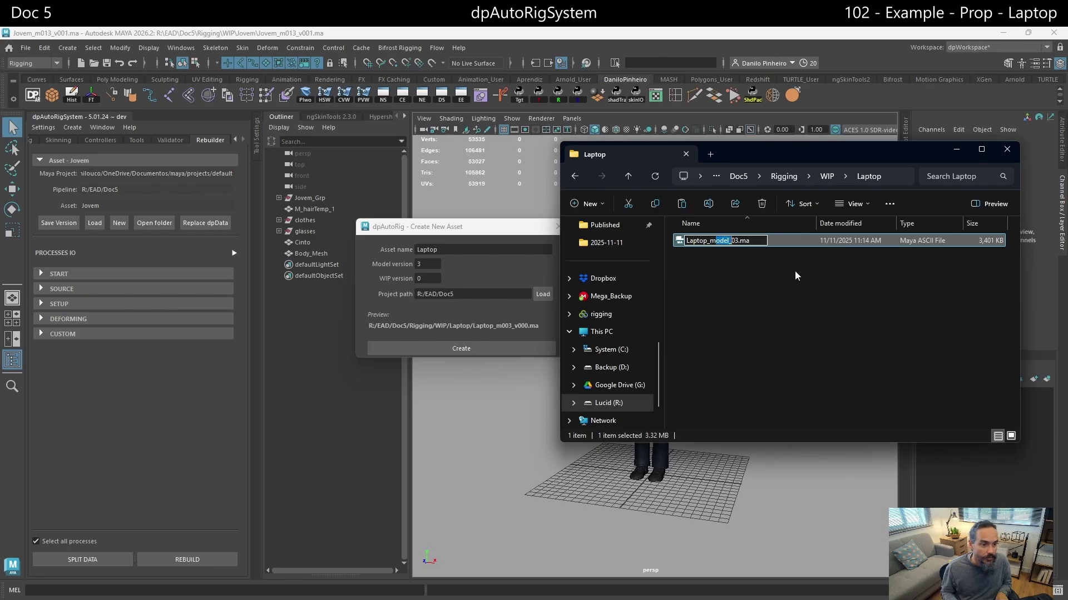
{"action": "type", "text": "0"}
{"action": "key", "text": "Delete"}
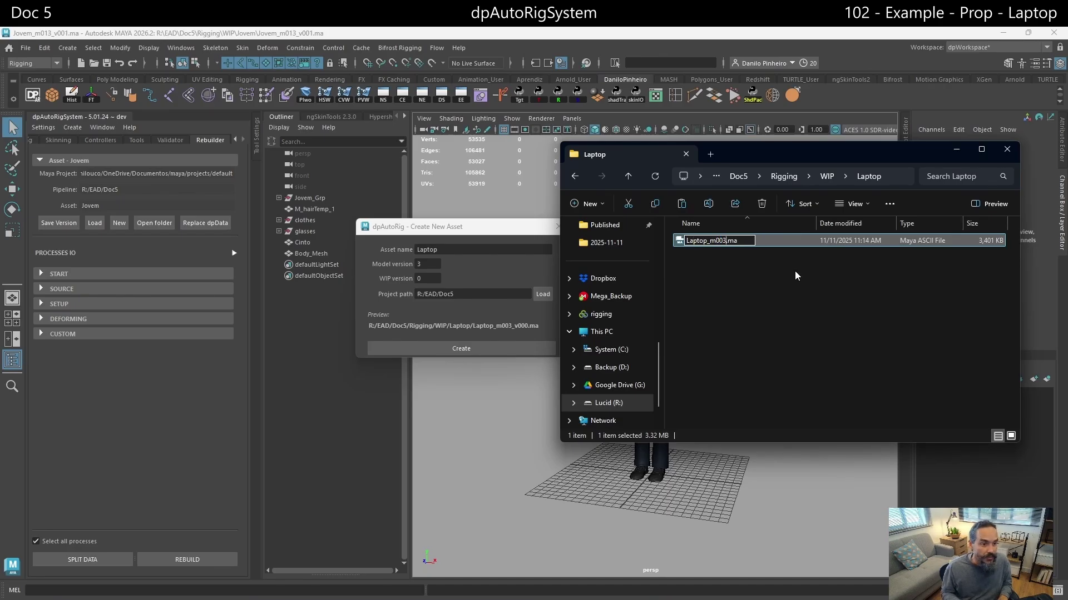
{"action": "key", "text": "Right"}
{"action": "key", "text": "Right"}
{"action": "type", "text": "_v"}
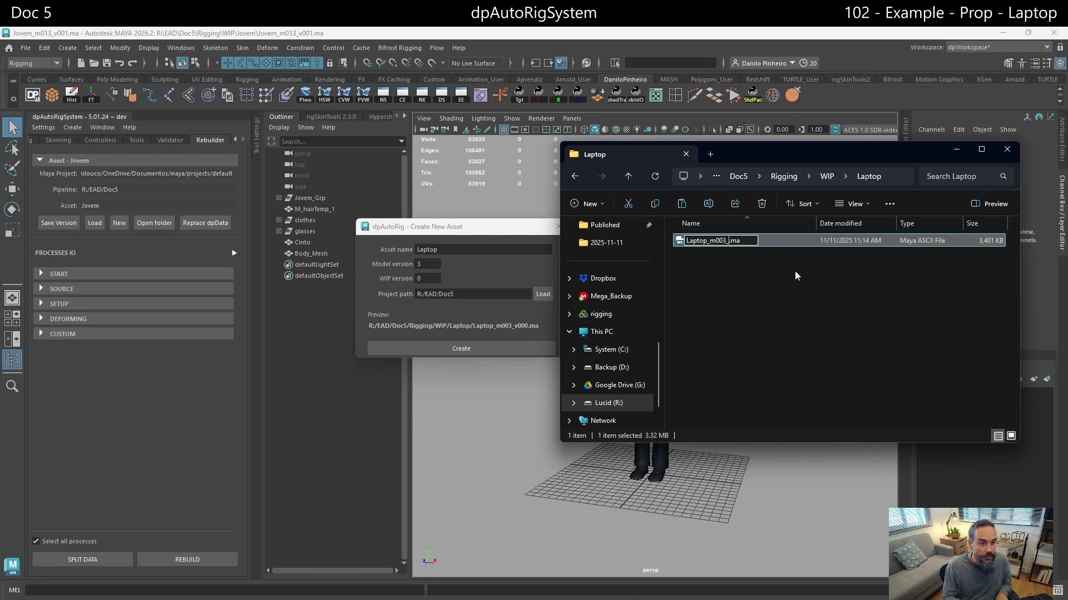
{"action": "type", "text": "001"}
{"action": "key", "text": "Return"}
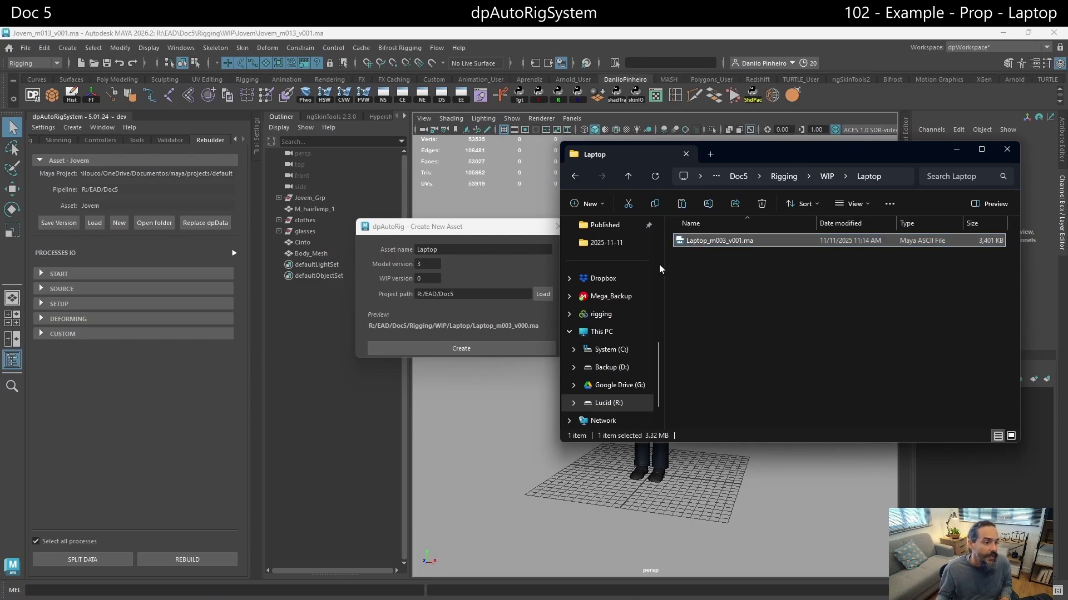
Return File Explorer to the WIP folder, switch to Maya and dismiss the Create New Asset dialog without creating anything
{"action": "left_click", "coordinate": [837, 175]}
{"action": "left_click", "coordinate": [508, 240]}
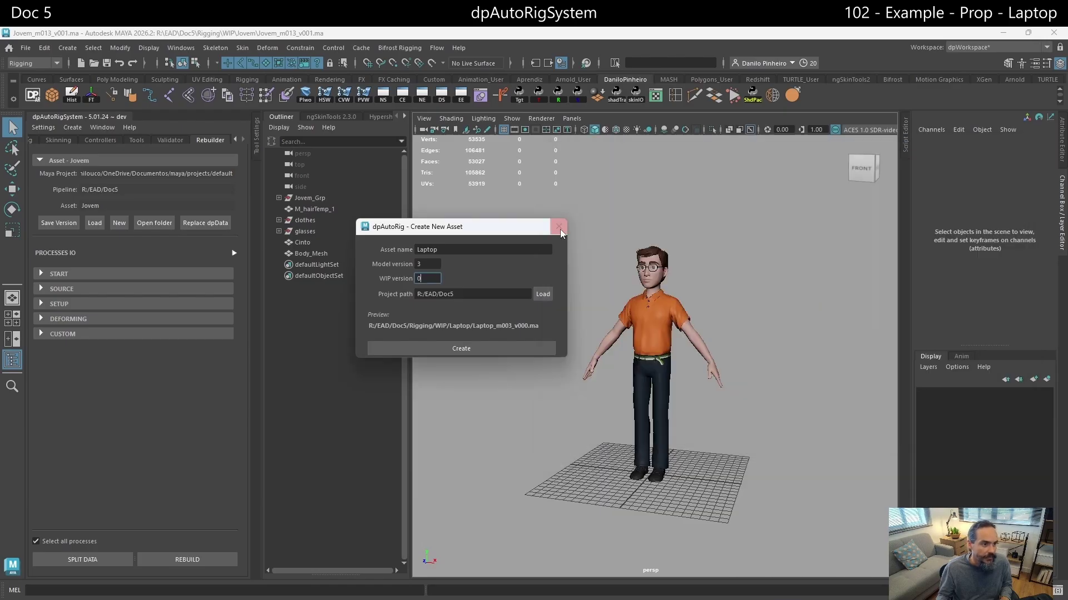
{"action": "left_click", "coordinate": [557, 227]}
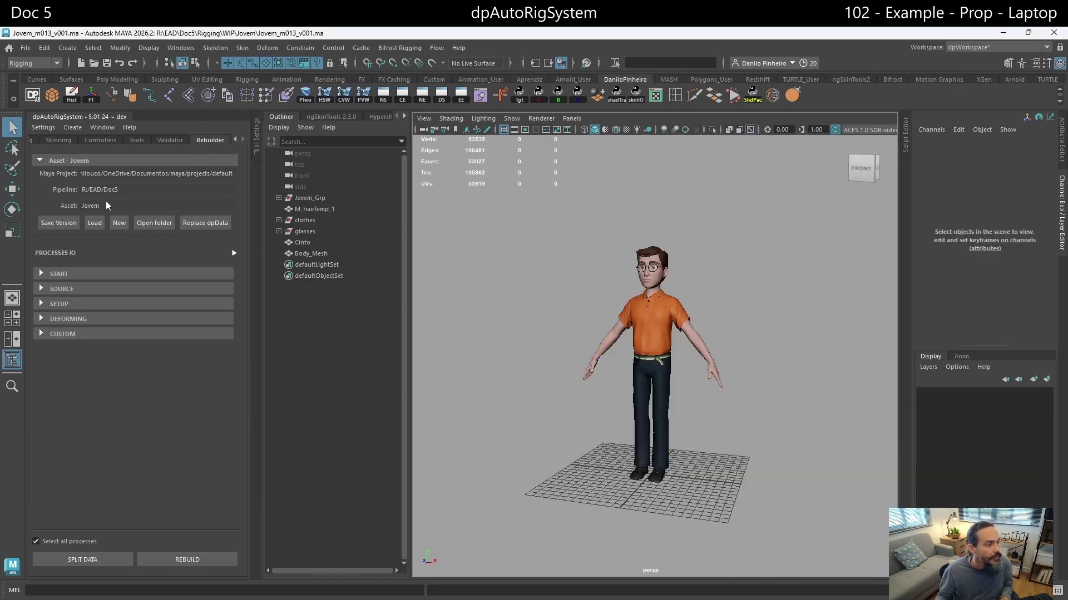
{"action": "left_click", "coordinate": [95, 223]}
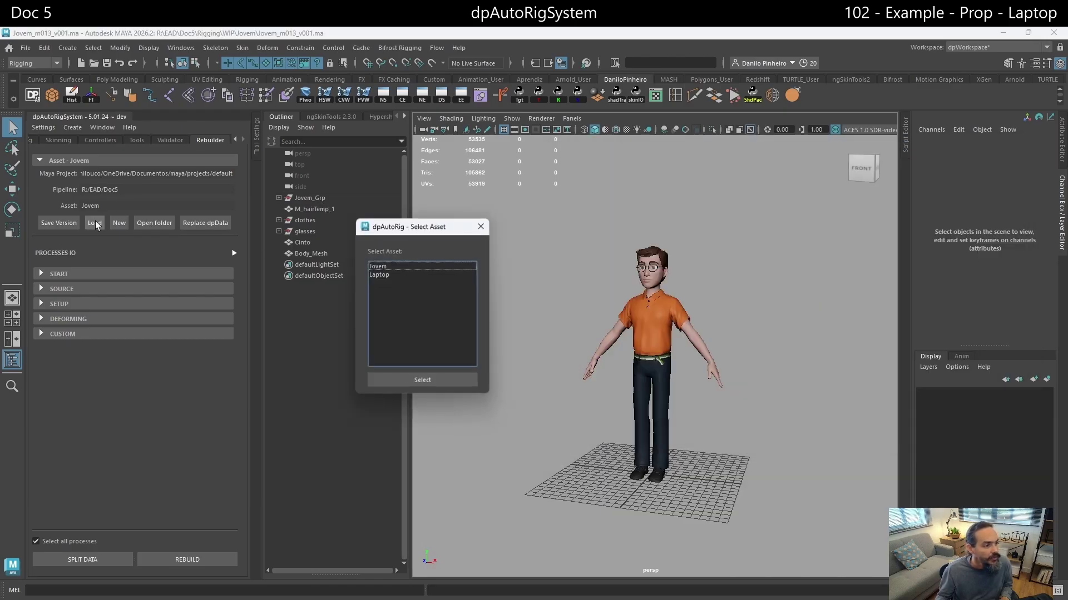
{"action": "left_click", "coordinate": [392, 274]}
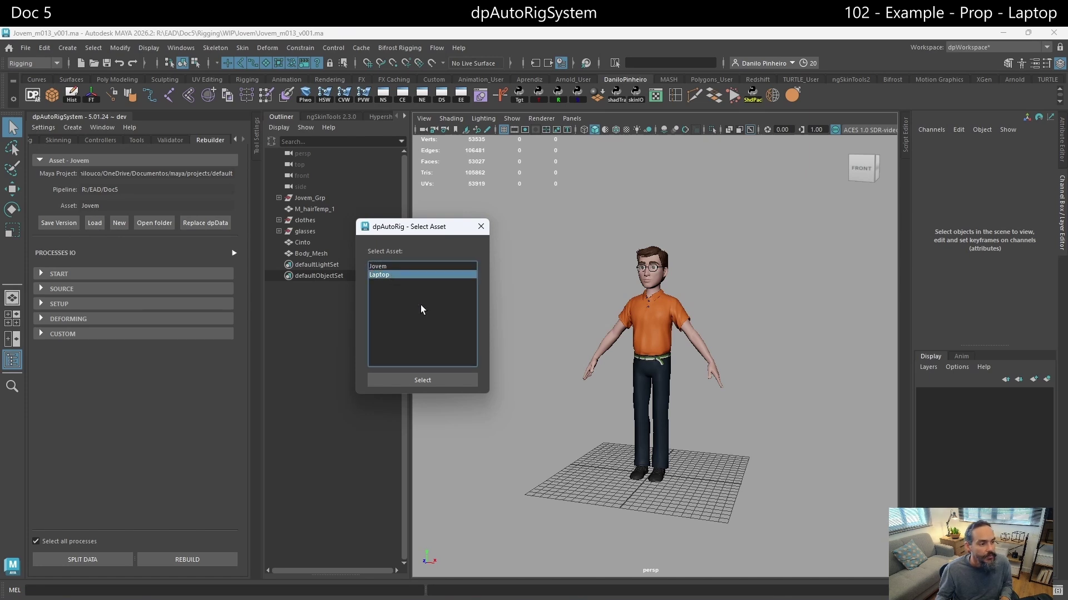
{"action": "left_click", "coordinate": [481, 226]}
Open the scene Laptop_m003_v001.ma from the Laptop folder inside Rigging/WIP
{"action": "left_click", "coordinate": [94, 64]}
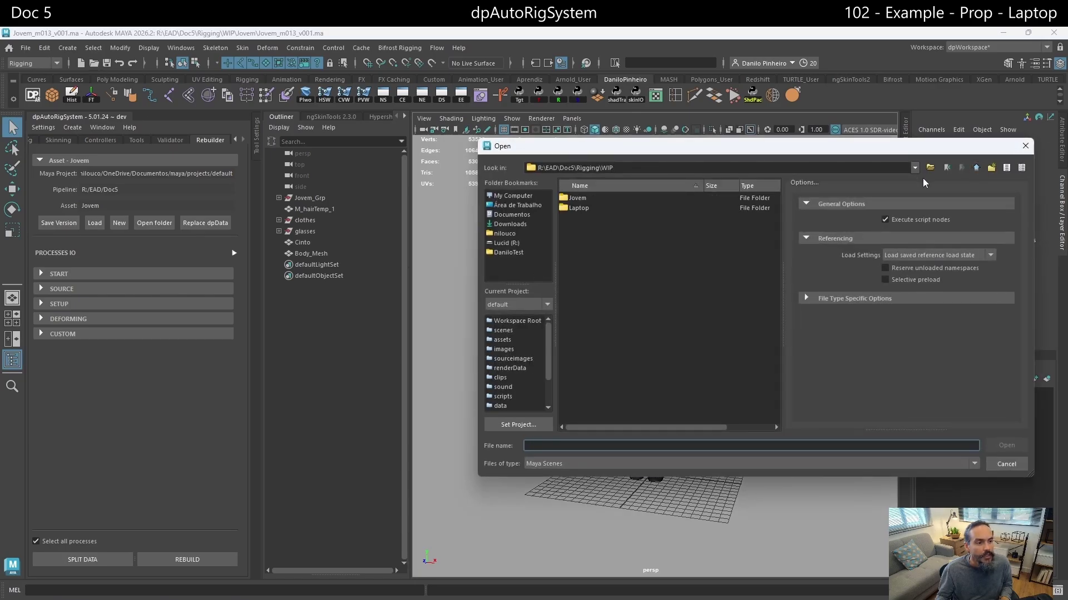
{"action": "double_click", "coordinate": [587, 209]}
{"action": "left_click", "coordinate": [597, 201]}
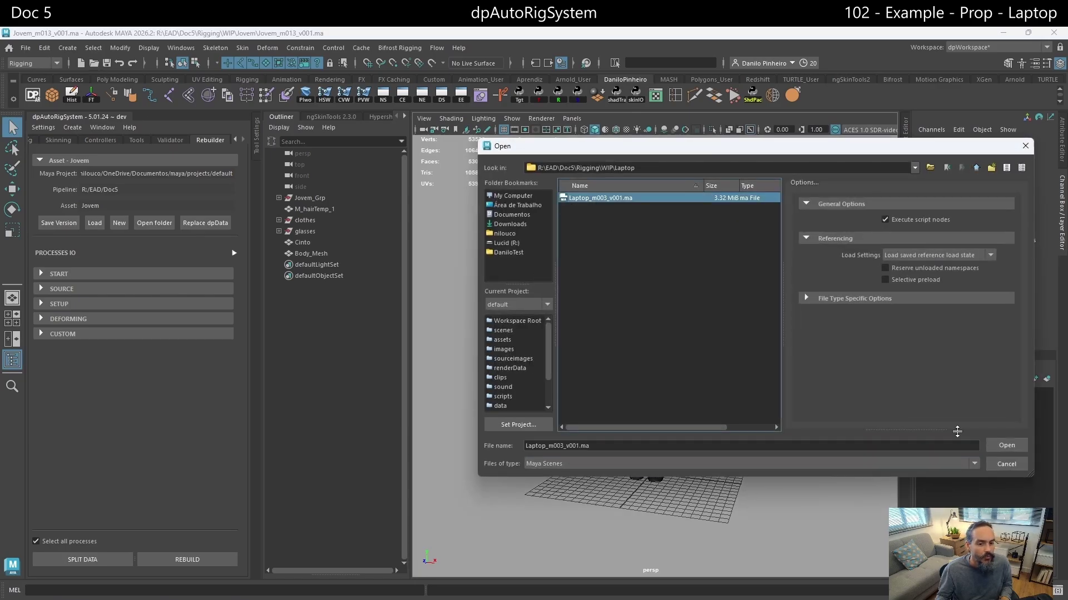
{"action": "left_click", "coordinate": [1007, 448]}
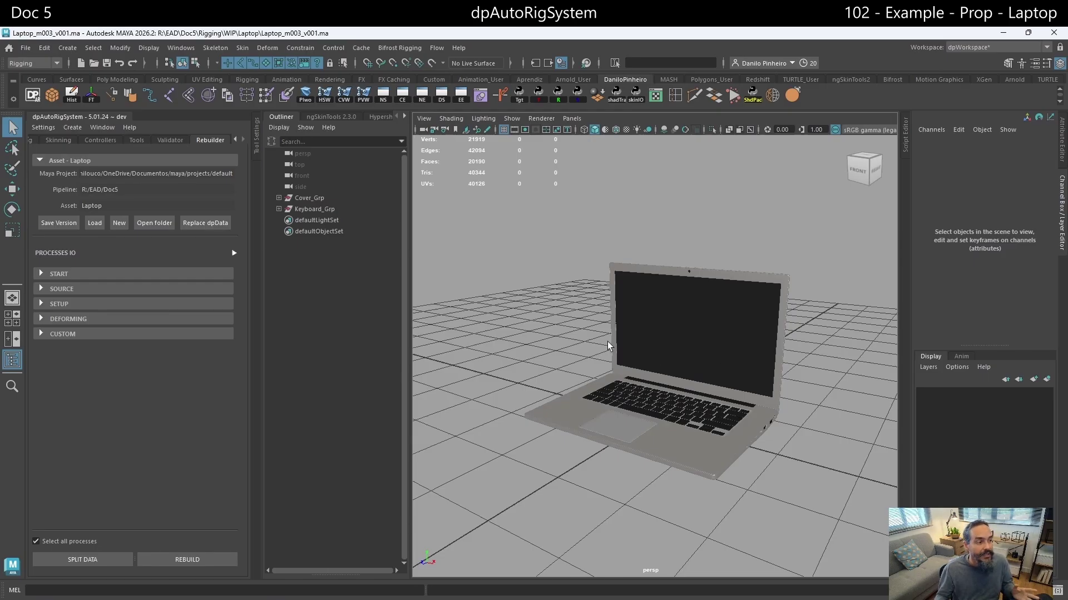
Expand Keyboard_Grp, Cover_Grp and Plugs_Grp in the Outliner to examine the laptop's mesh hierarchy
{"action": "left_click", "coordinate": [279, 209]}
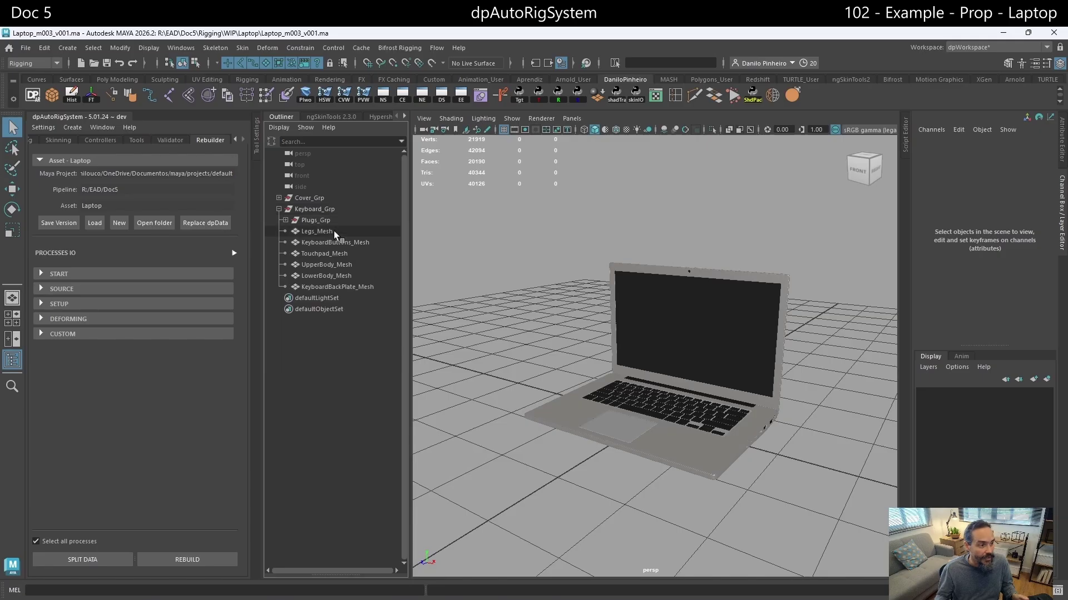
{"action": "left_click", "coordinate": [278, 198]}
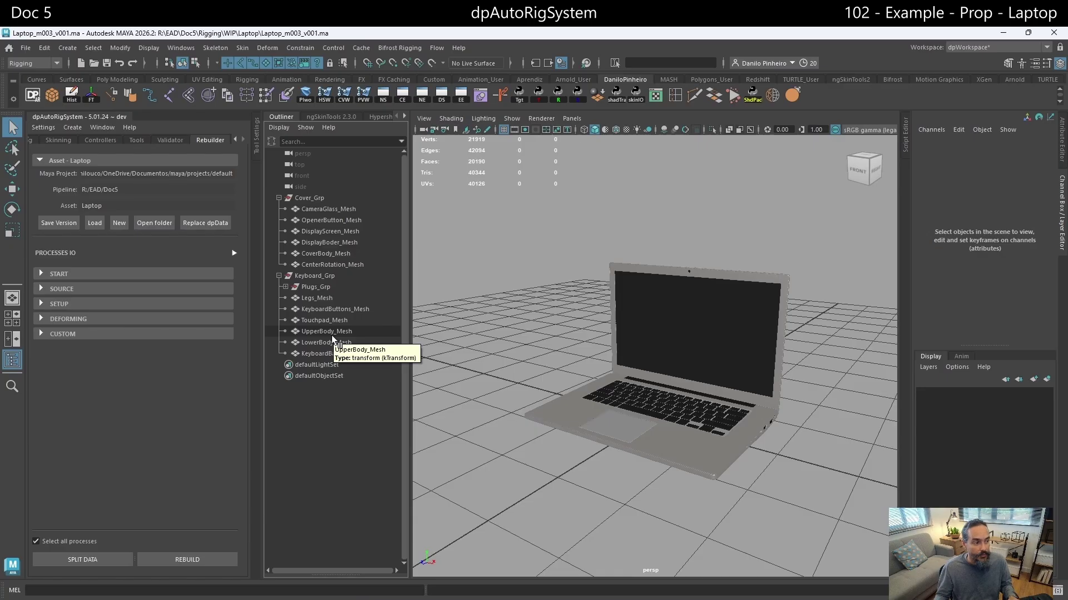
{"action": "left_click", "coordinate": [285, 286]}
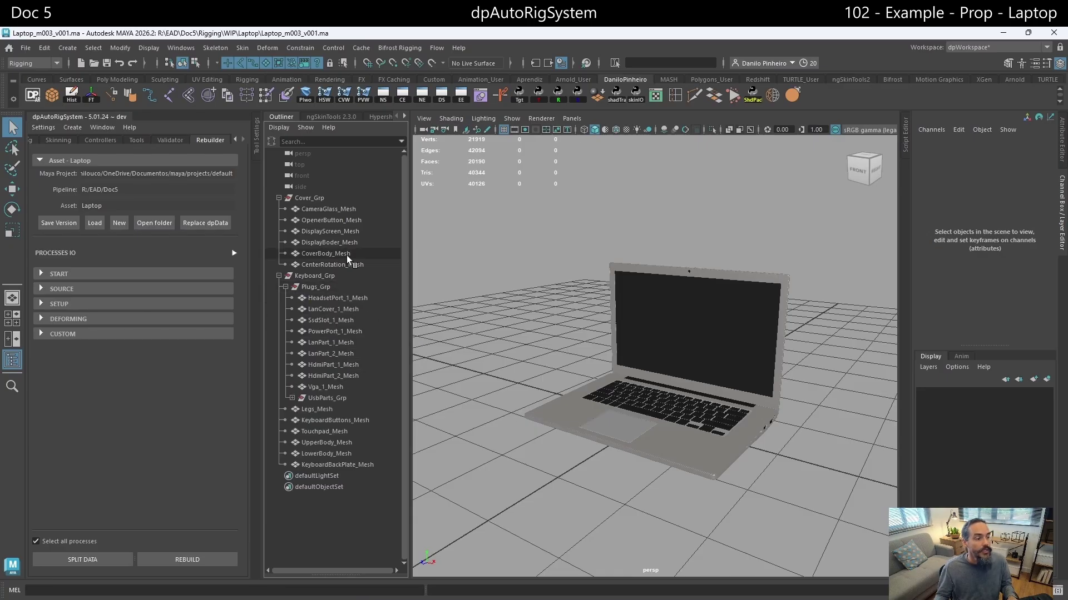
Enable all check-in validators in dpAutoRigSystem's Validator and verify the laptop scene with them
{"action": "left_click", "coordinate": [171, 140]}
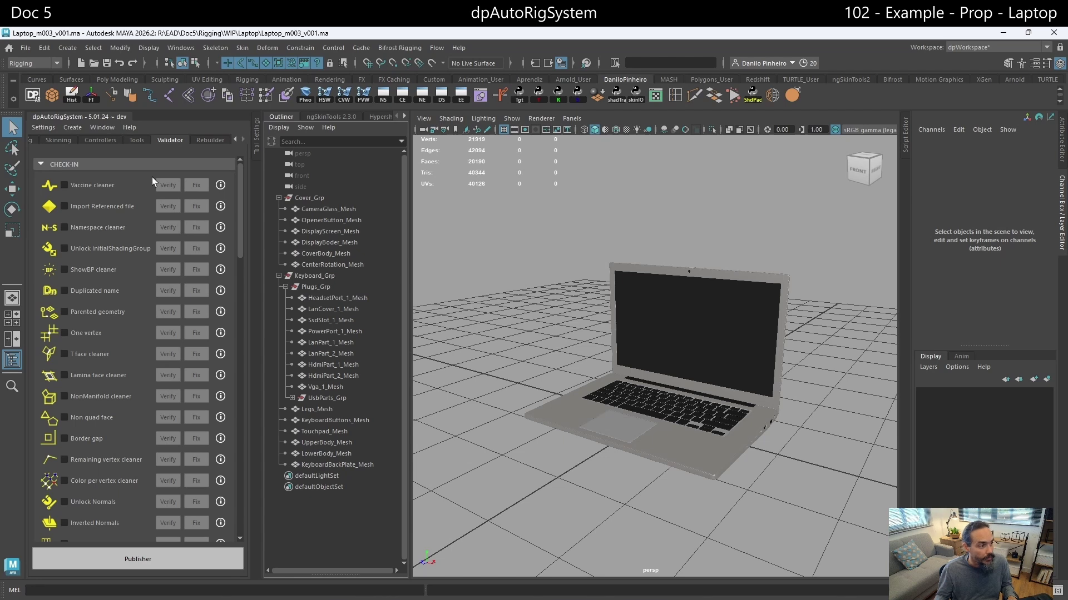
{"action": "scroll", "coordinate": [139, 192], "scroll_direction": "down", "scroll_amount": 5}
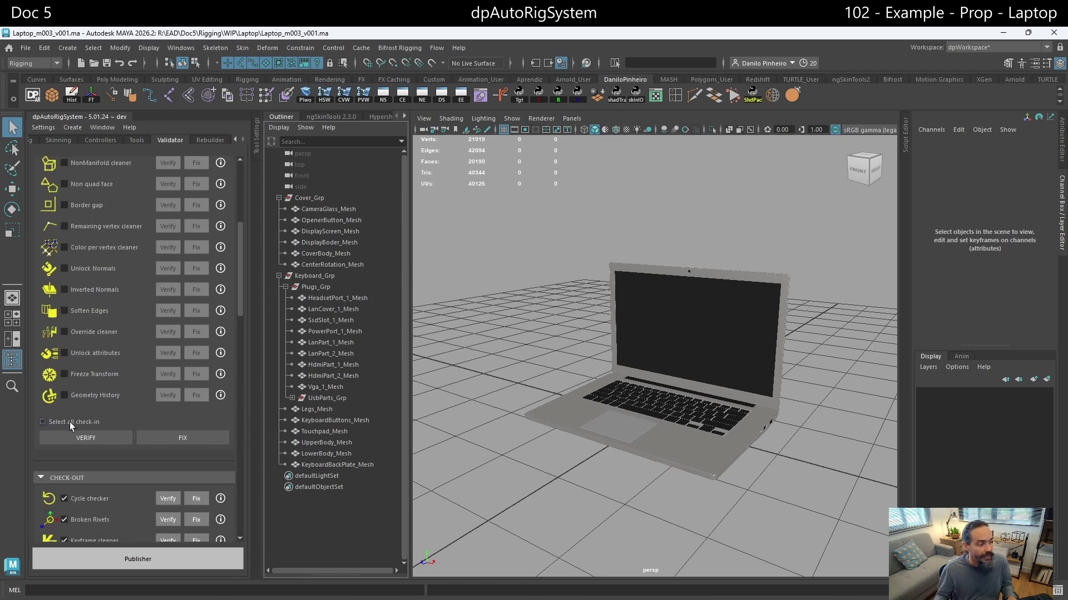
{"action": "left_click", "coordinate": [69, 422]}
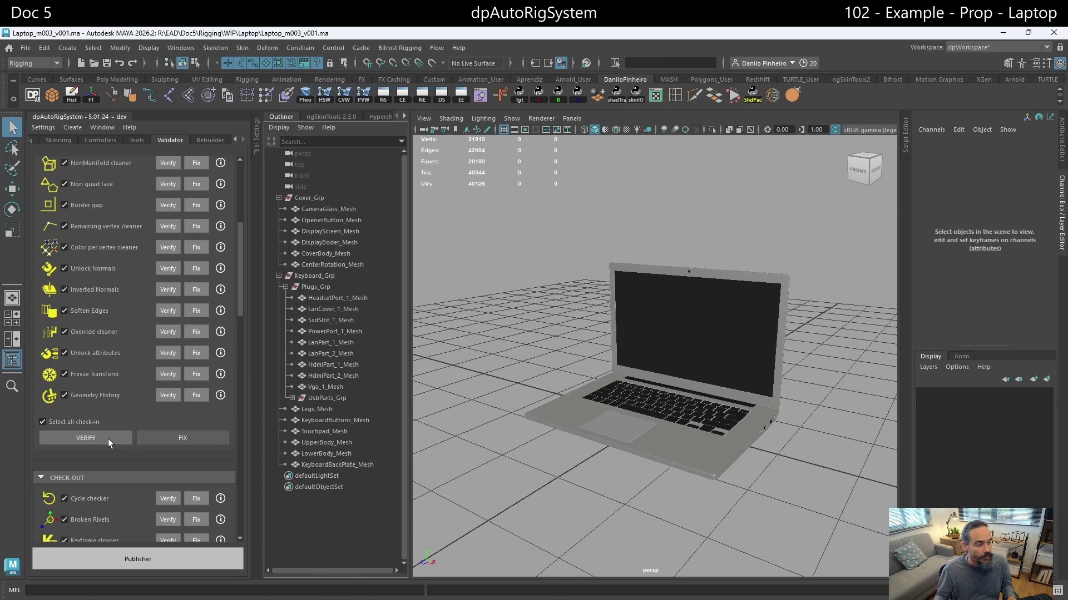
{"action": "left_click", "coordinate": [108, 439]}
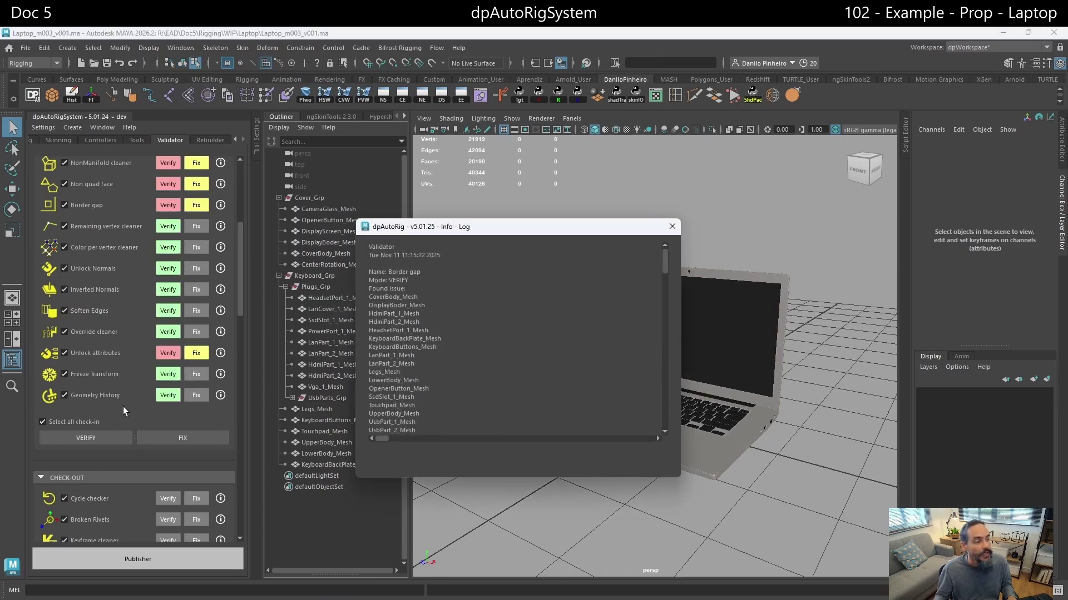
Review the check-in results, fix the NonManifold cleaner issues and verify that check again
{"action": "scroll", "coordinate": [140, 334], "scroll_direction": "up", "scroll_amount": 5}
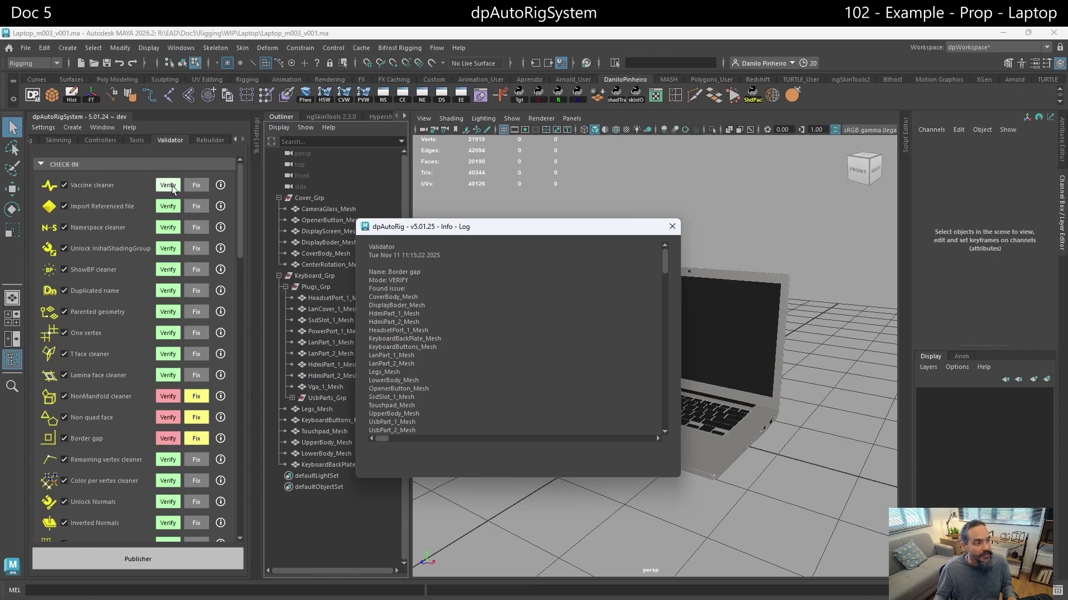
{"action": "scroll", "coordinate": [163, 365], "scroll_direction": "down", "scroll_amount": 1}
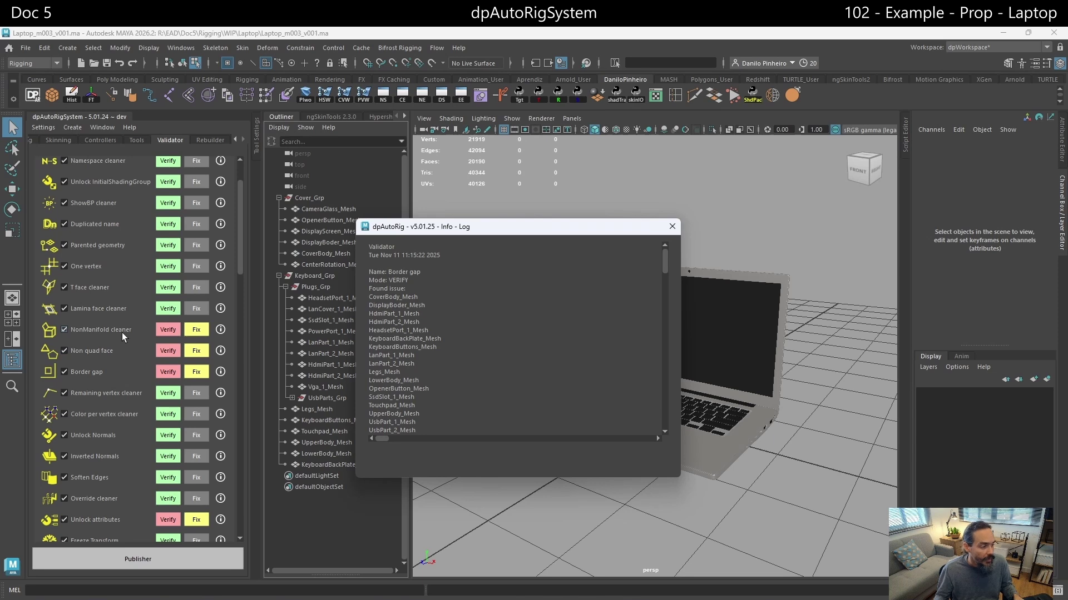
{"action": "left_click", "coordinate": [196, 330]}
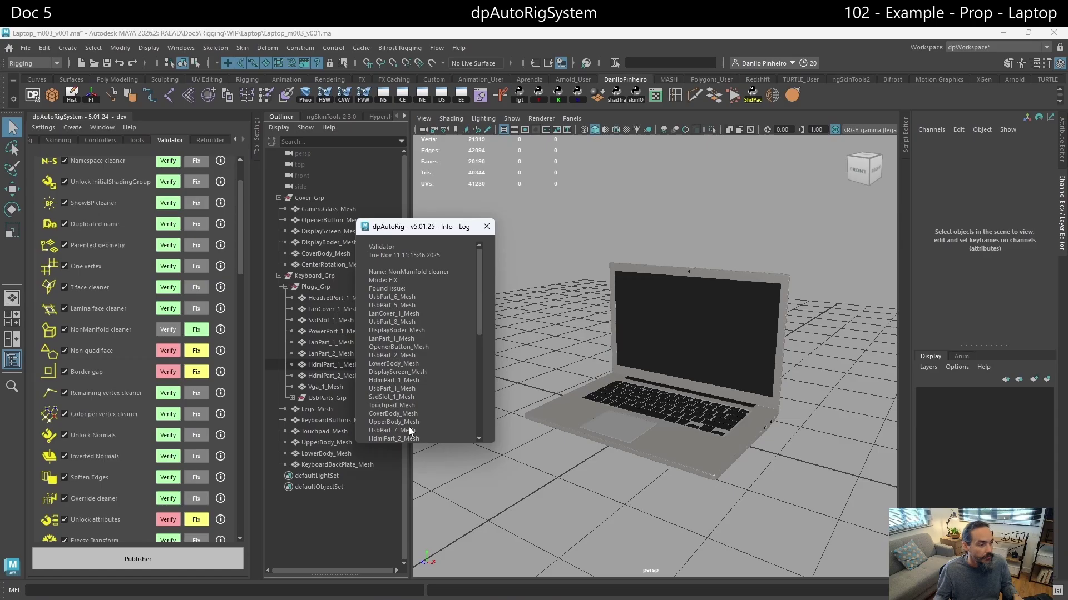
{"action": "left_click", "coordinate": [167, 330]}
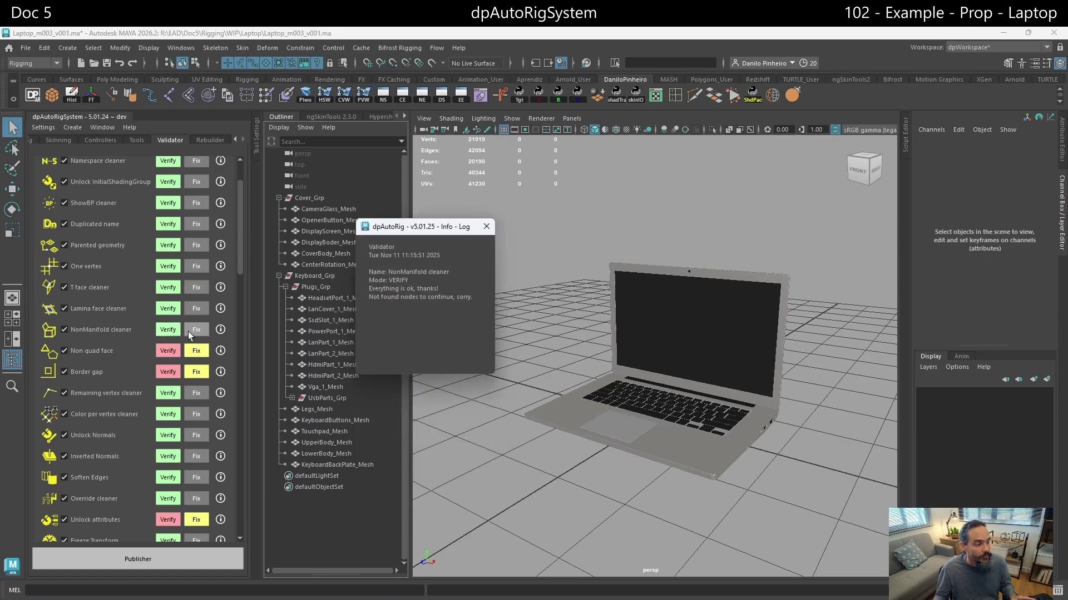
Verify the Non quad face check on its own and read through its log
{"action": "left_click", "coordinate": [165, 353]}
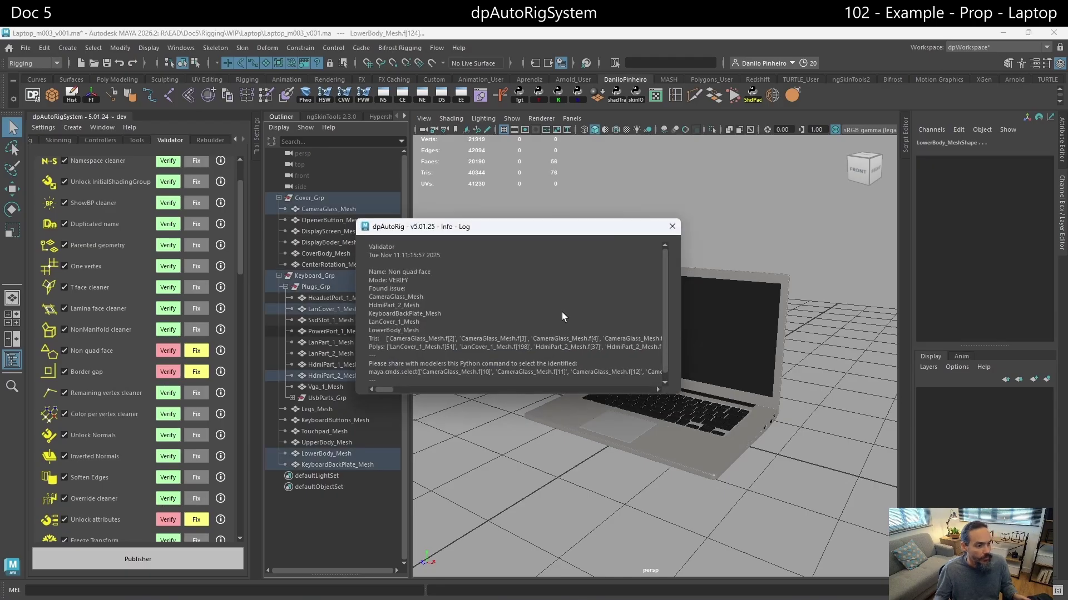
{"action": "scroll", "coordinate": [486, 345], "scroll_direction": "down", "scroll_amount": 1}
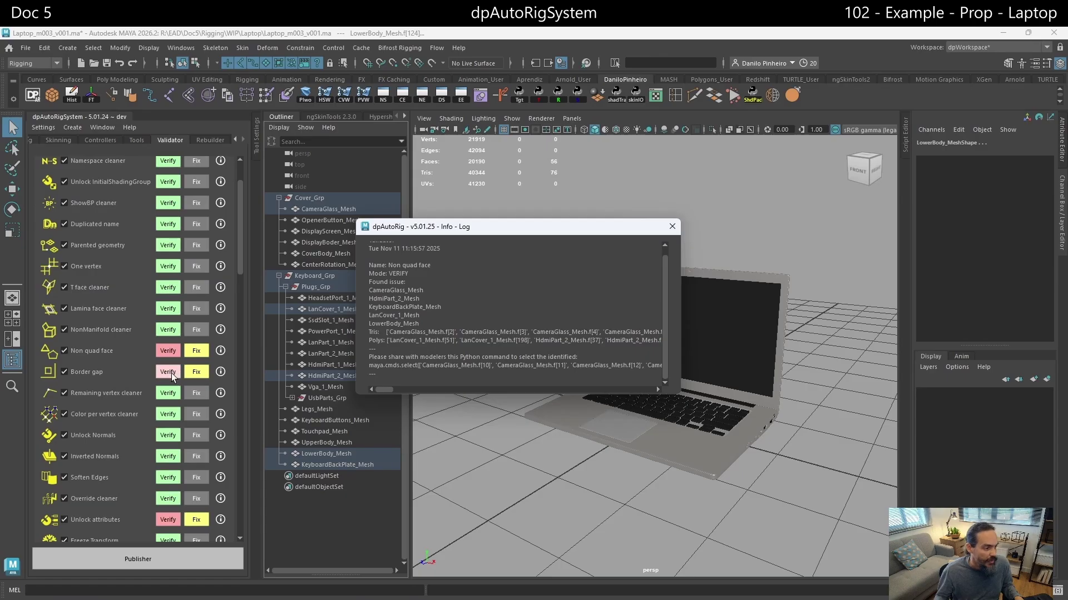
Verify the Unlock attributes check, run its fix and verify it again
{"action": "scroll", "coordinate": [172, 372], "scroll_direction": "down", "scroll_amount": 3}
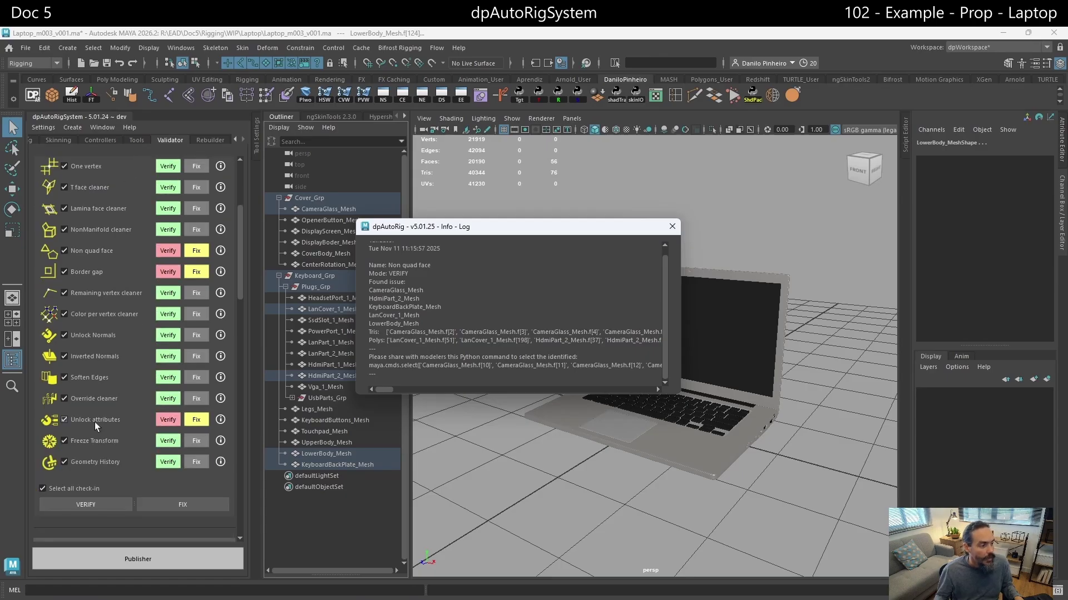
{"action": "left_click", "coordinate": [165, 419]}
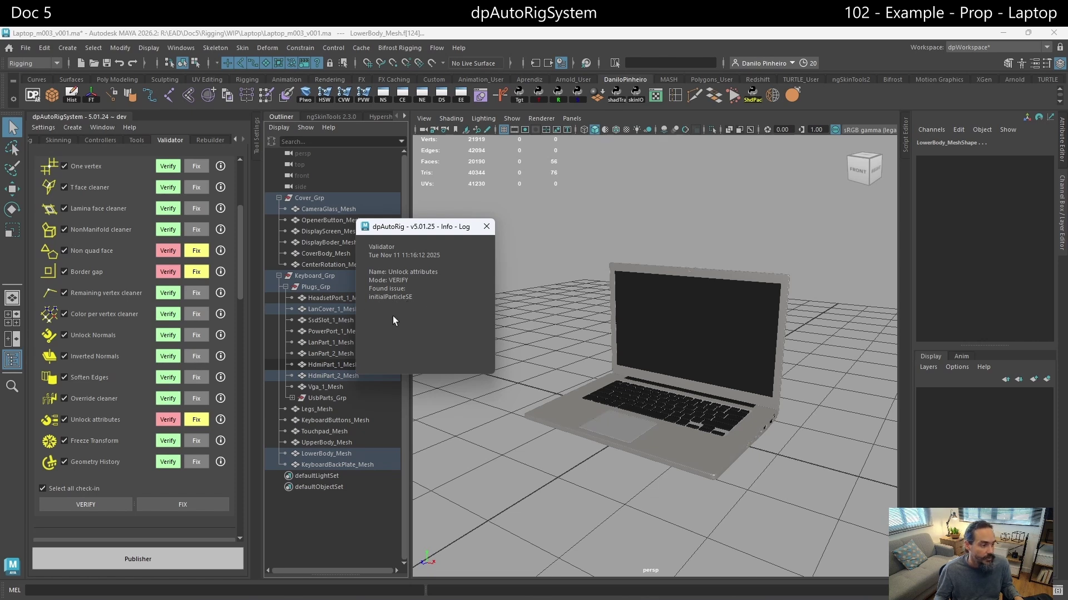
{"action": "left_click", "coordinate": [195, 421]}
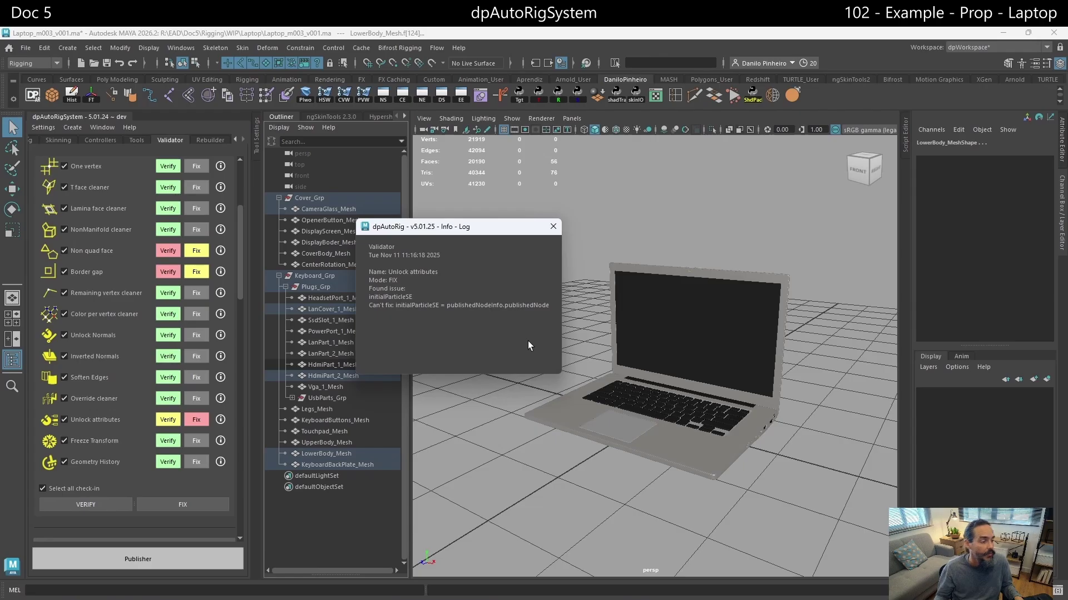
{"action": "left_click", "coordinate": [166, 420]}
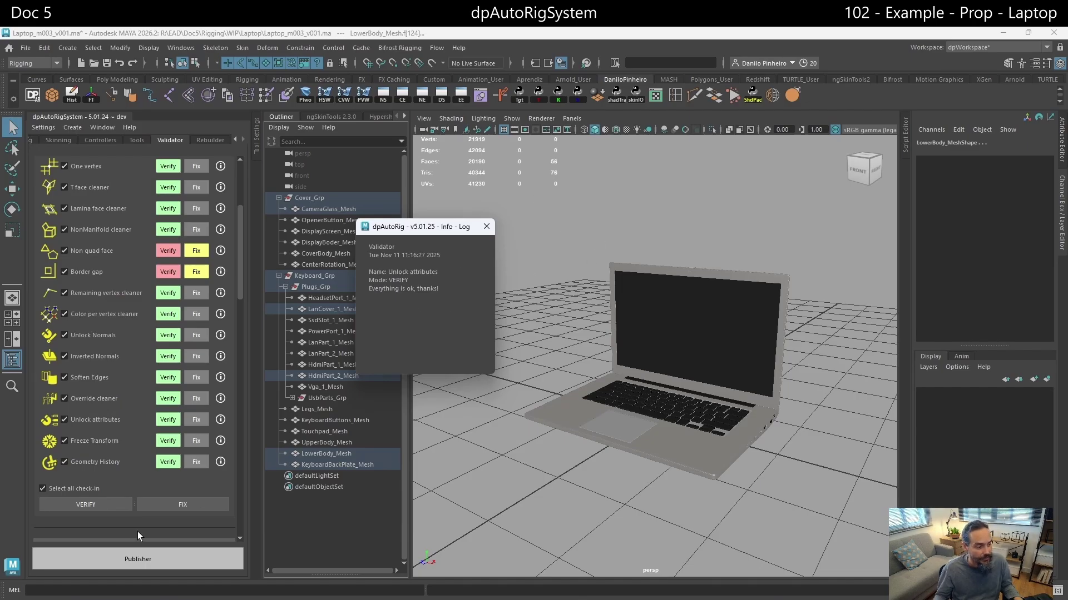
Close the Jovem File Explorer window and, in the WIP one, go to the Laptop folder's dpData/dpLog subfolder
{"action": "mouse_move", "coordinate": [109, 596]}
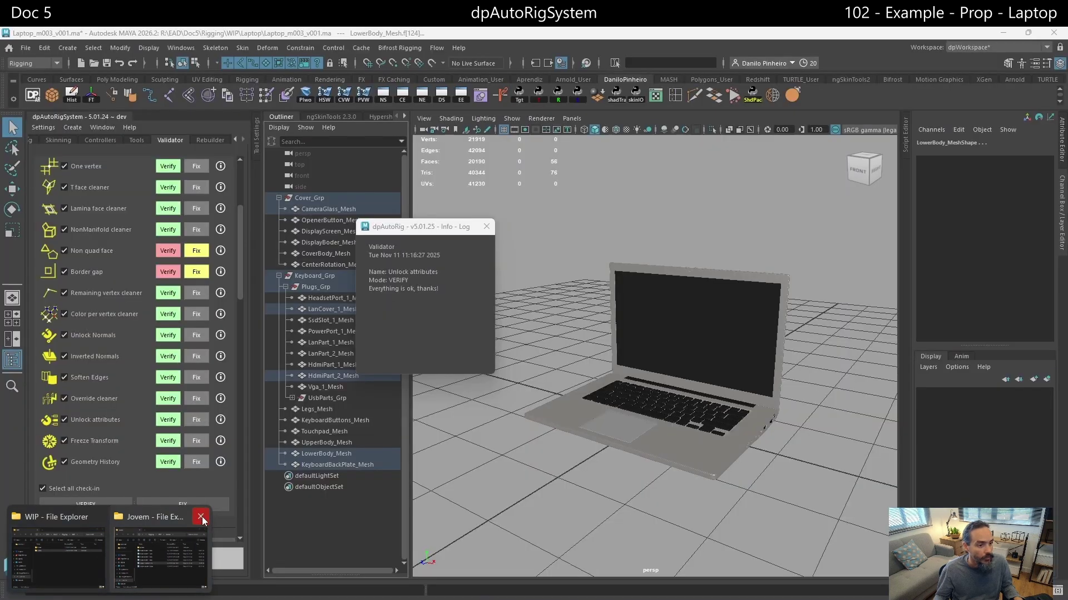
{"action": "left_click", "coordinate": [201, 518]}
{"action": "left_click", "coordinate": [80, 552]}
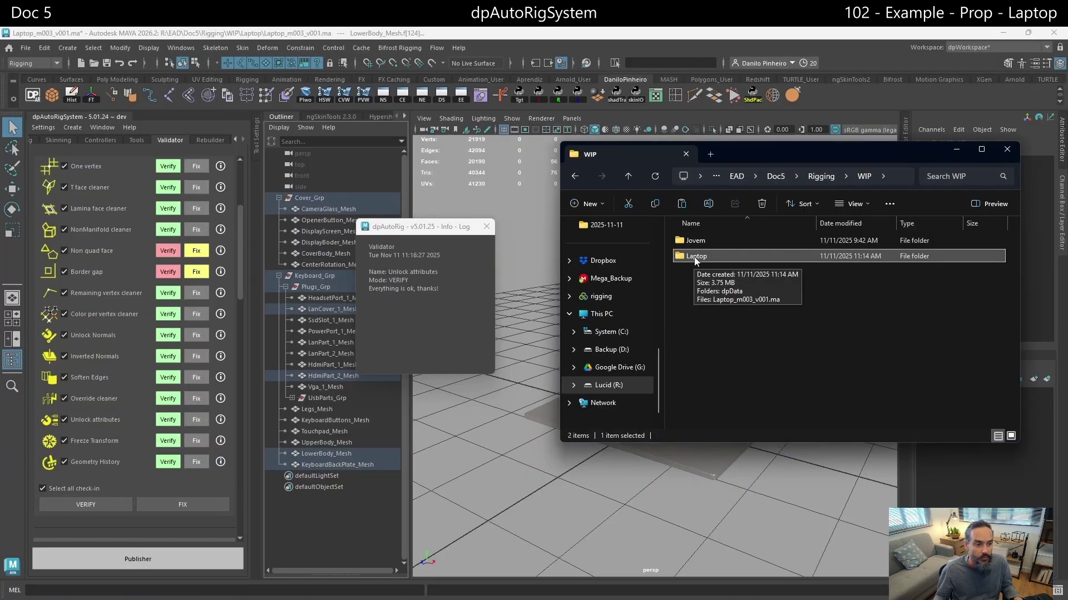
{"action": "double_click", "coordinate": [694, 257]}
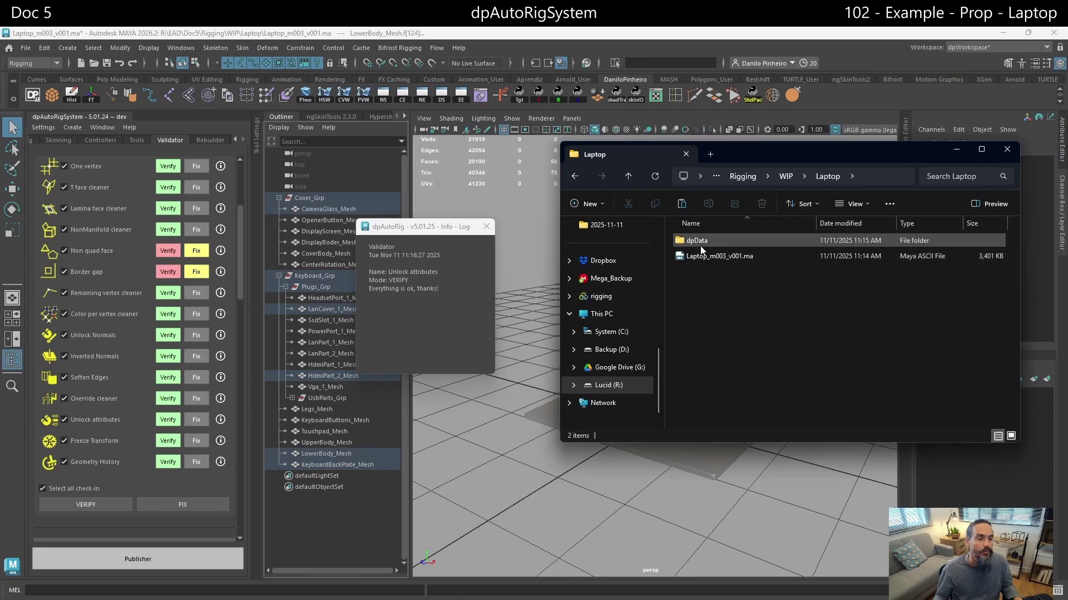
{"action": "left_click", "coordinate": [699, 243]}
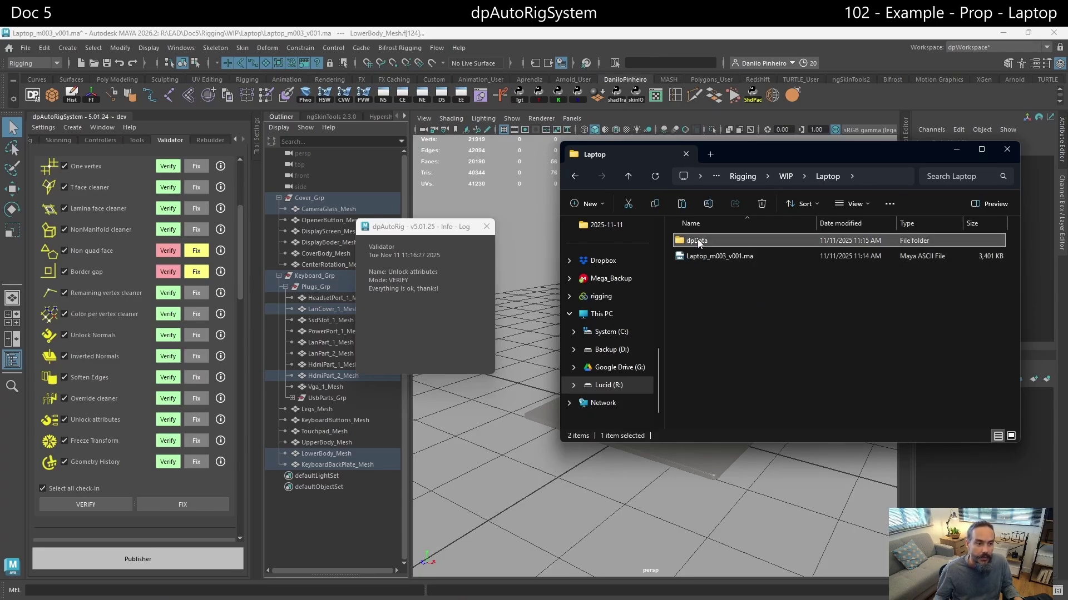
{"action": "double_click", "coordinate": [698, 242]}
{"action": "double_click", "coordinate": [710, 242]}
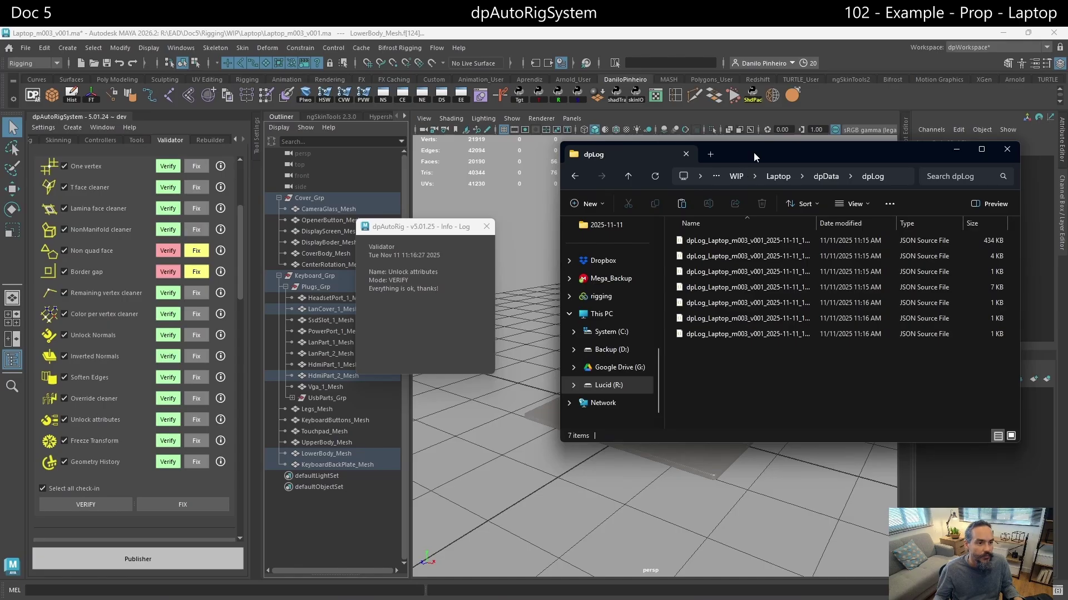
Arrange the dpLog folder beside Visual Studio Code and open the validator log ending in 11-16-27.json in the editor
{"action": "left_click_drag", "start_coordinate": [754, 149], "coordinate": [247, 144]}
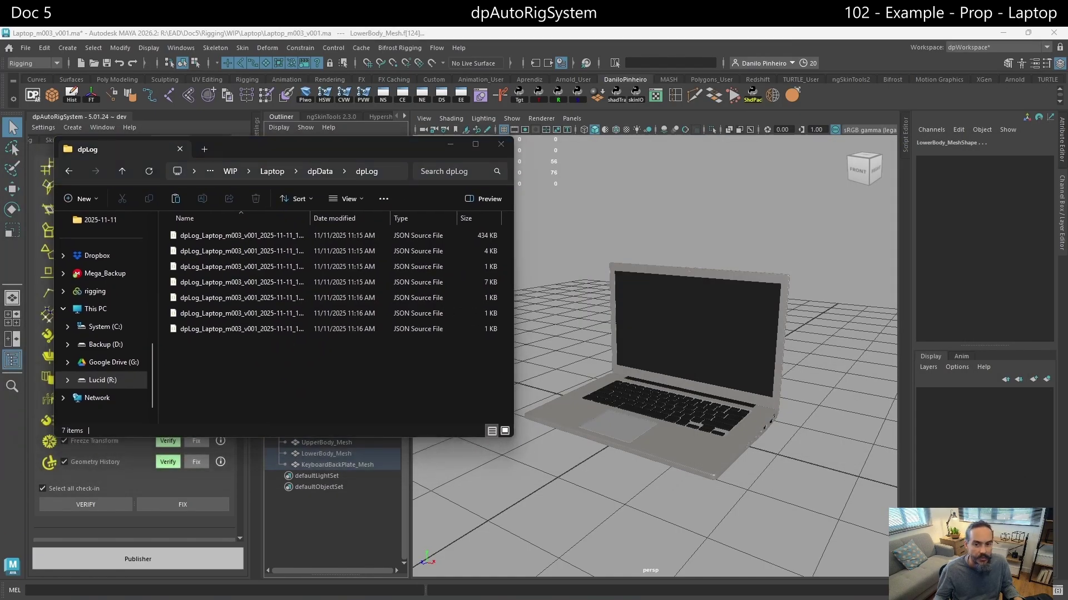
{"action": "key", "text": "alt+Tab"}
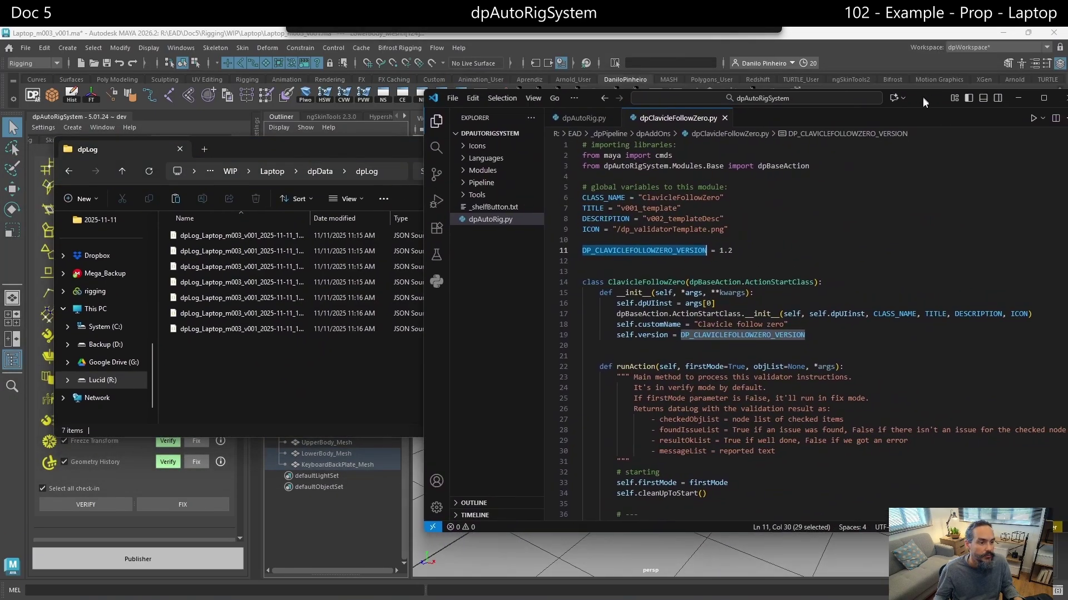
{"action": "left_click_drag", "start_coordinate": [226, 330], "coordinate": [757, 320]}
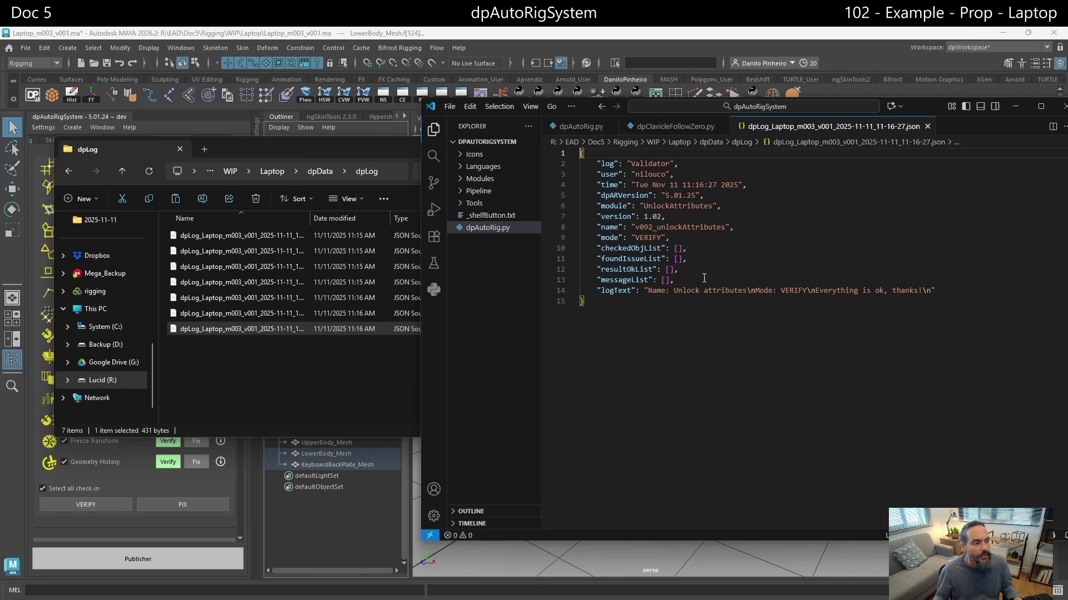
Open the validator log ending in 11-15-22.json in Visual Studio Code and examine its entries for each check
{"action": "left_click_drag", "start_coordinate": [234, 236], "coordinate": [701, 238]}
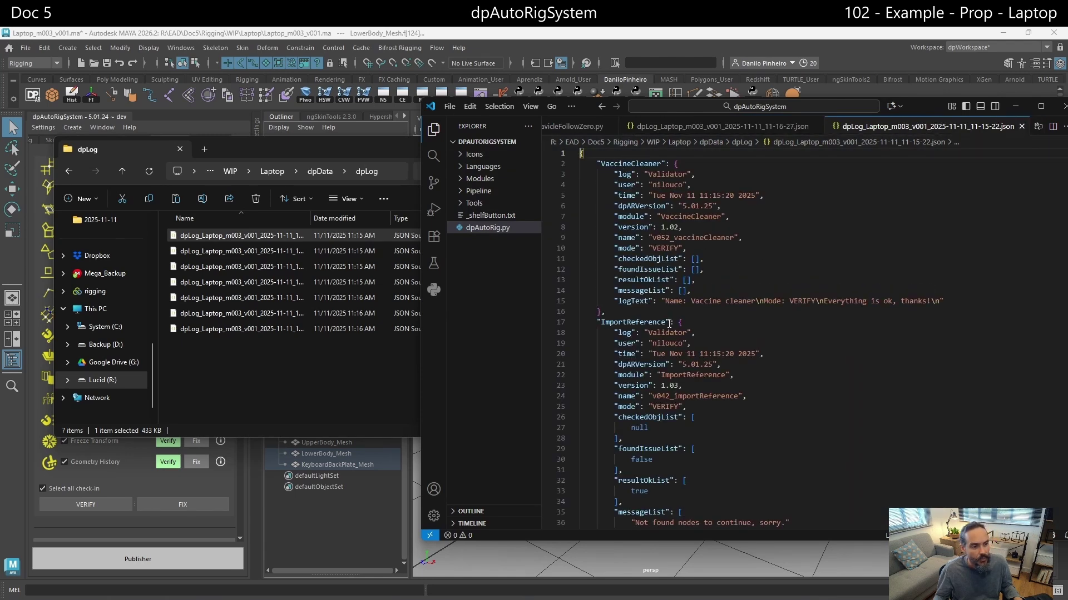
{"action": "scroll", "coordinate": [669, 323], "scroll_direction": "down", "scroll_amount": 9}
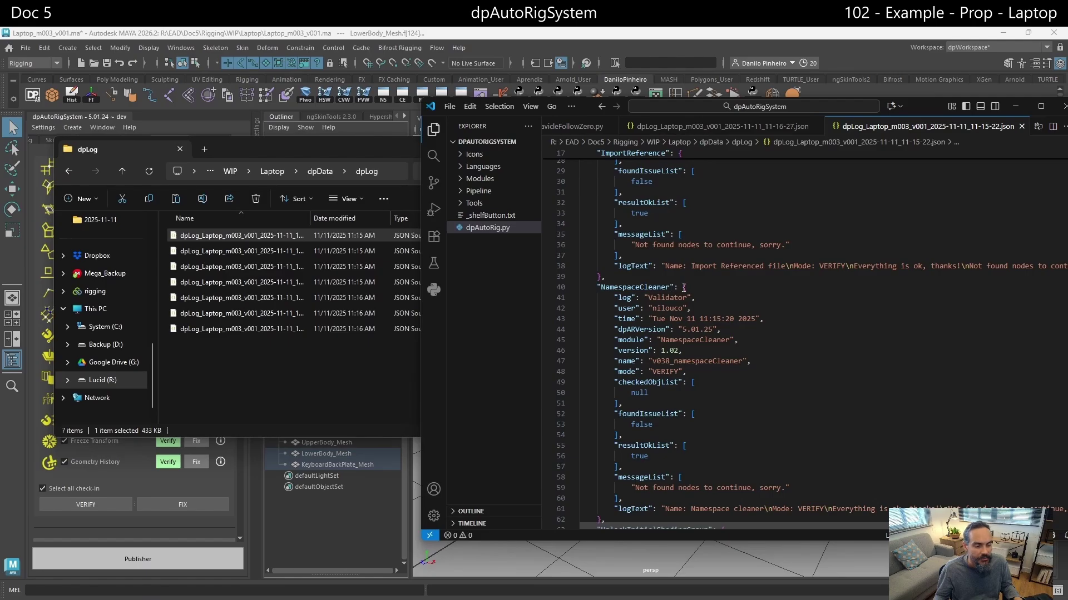
{"action": "scroll", "coordinate": [706, 280], "scroll_direction": "down", "scroll_amount": 3}
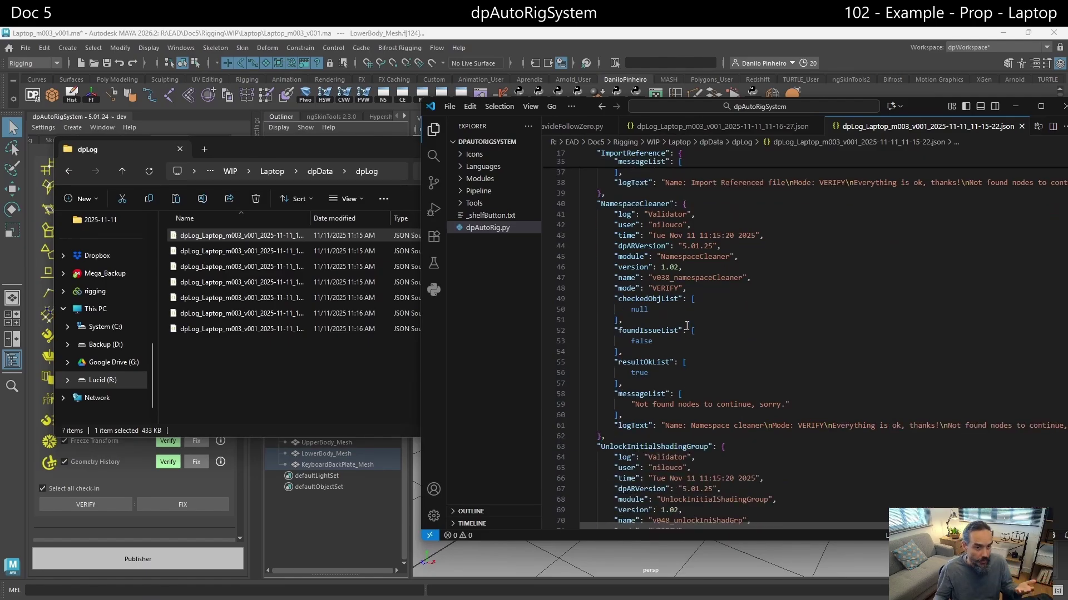
Close Visual Studio Code and switch from the dpLog folder back to Maya
{"action": "left_click_drag", "start_coordinate": [920, 108], "coordinate": [892, 108]}
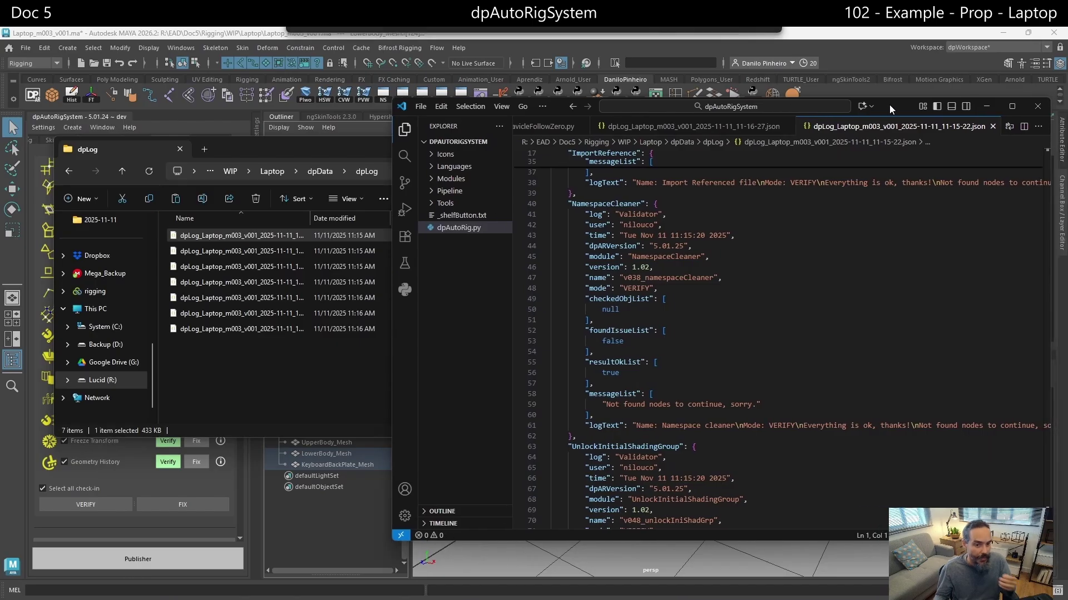
{"action": "left_click", "coordinate": [1035, 108]}
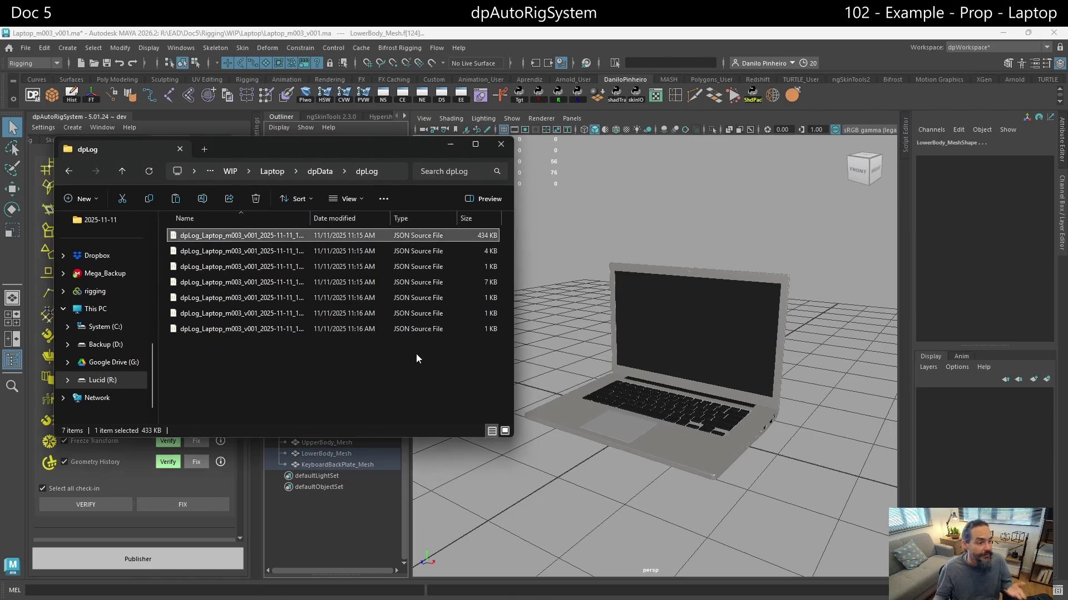
{"action": "left_click", "coordinate": [416, 353]}
{"action": "left_click", "coordinate": [788, 120]}
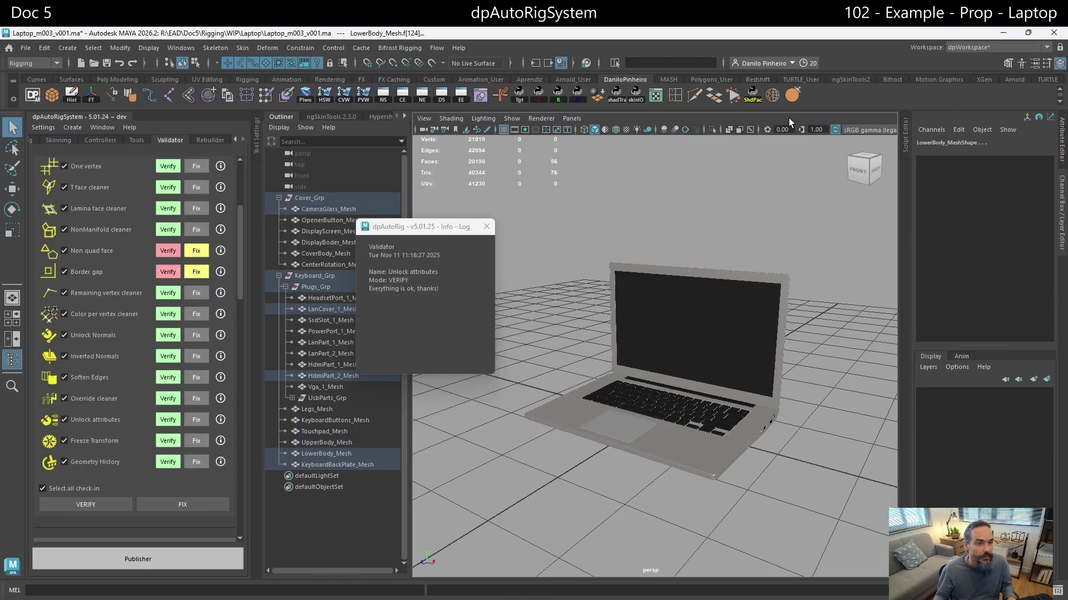
Close the validator's info log window and deselect all objects in the scene
{"action": "left_click", "coordinate": [488, 227]}
{"action": "left_click", "coordinate": [526, 254]}
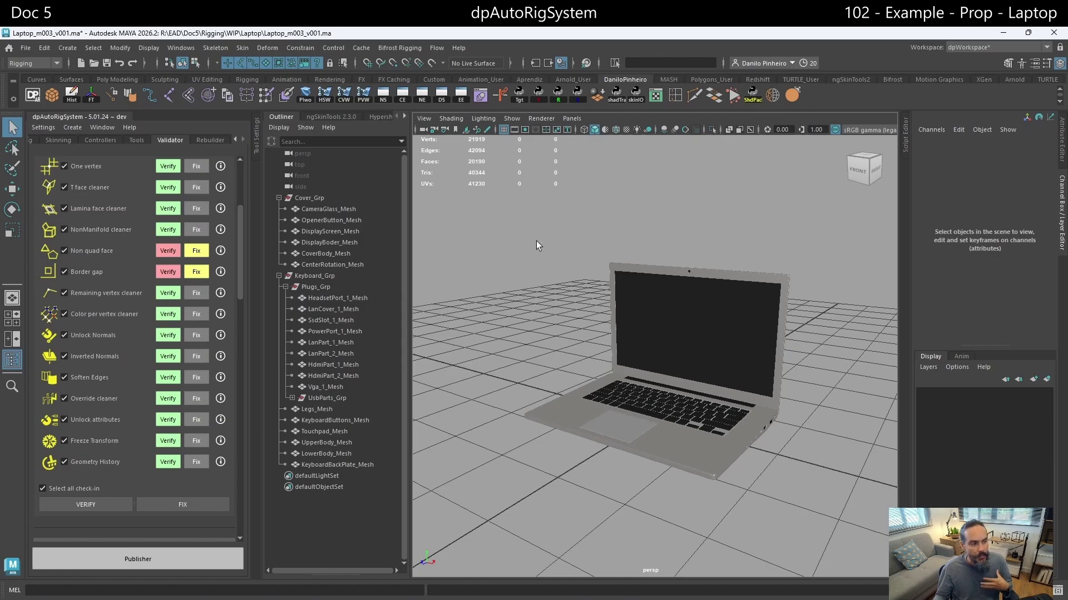
{"action": "scroll", "coordinate": [239, 247], "scroll_direction": "up", "scroll_amount": 5}
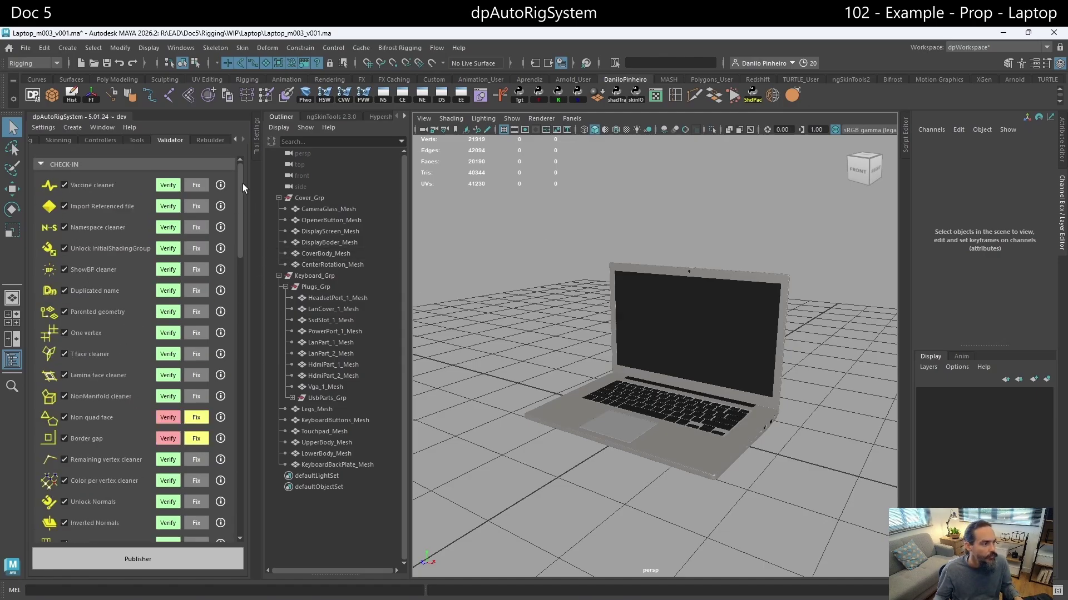
Switch to the dpTeam_WIP board in Trello and examine its workflow lists from Incoming through Finished
{"action": "key", "text": "alt+Tab"}
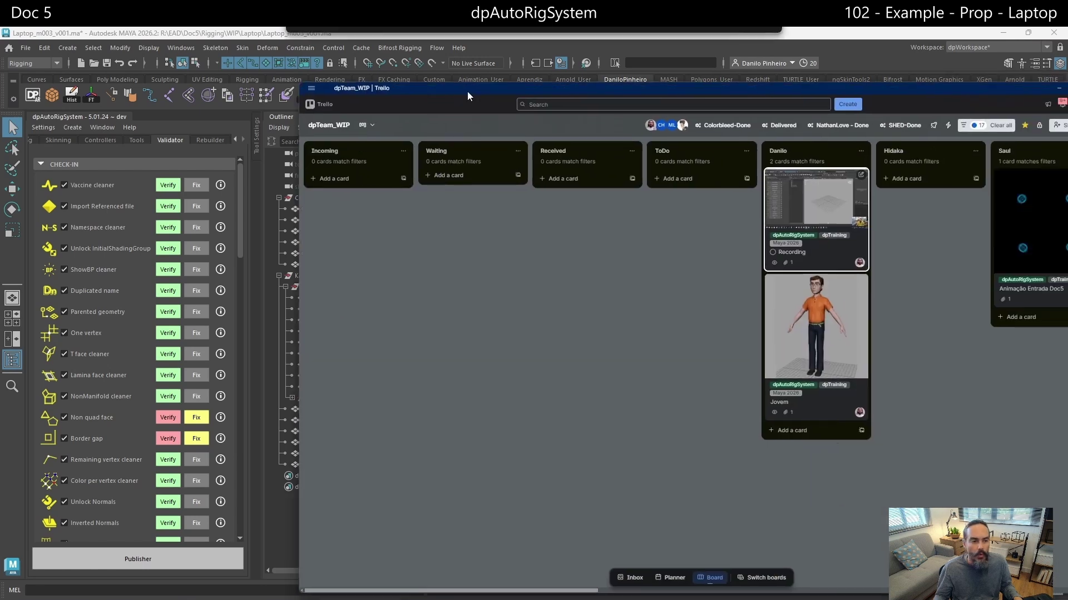
{"action": "left_click_drag", "start_coordinate": [467, 91], "coordinate": [330, 76]}
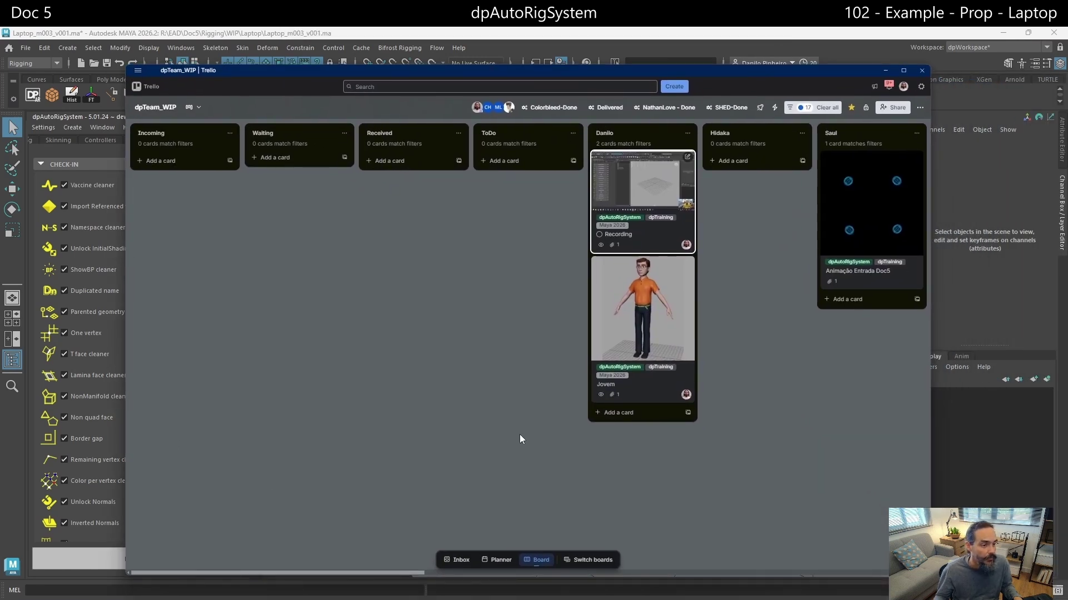
{"action": "left_click_drag", "start_coordinate": [814, 384], "coordinate": [828, 412]}
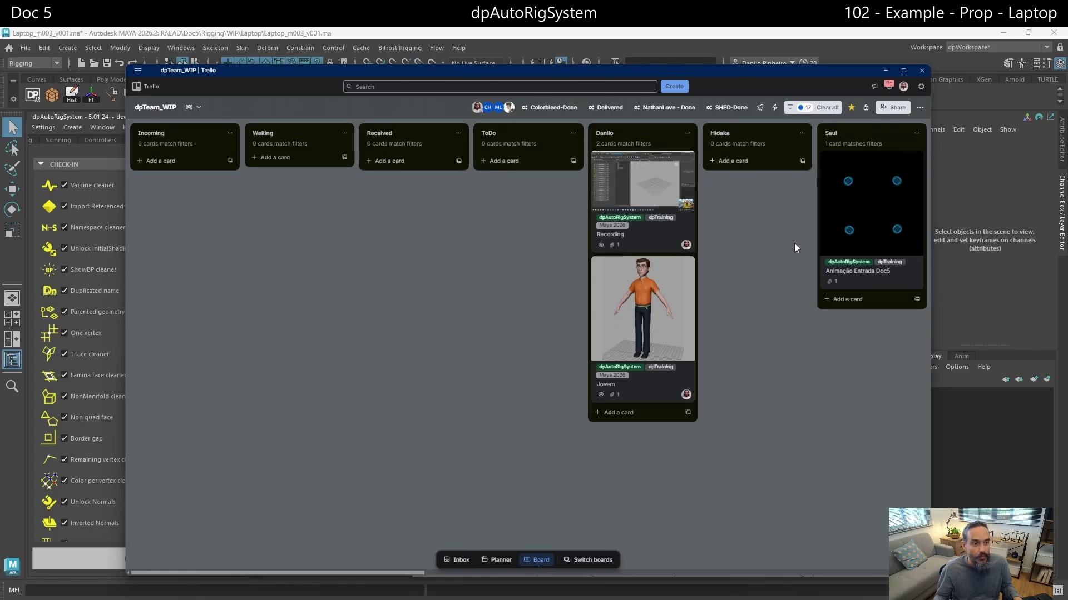
{"action": "left_click_drag", "start_coordinate": [879, 353], "coordinate": [408, 349]}
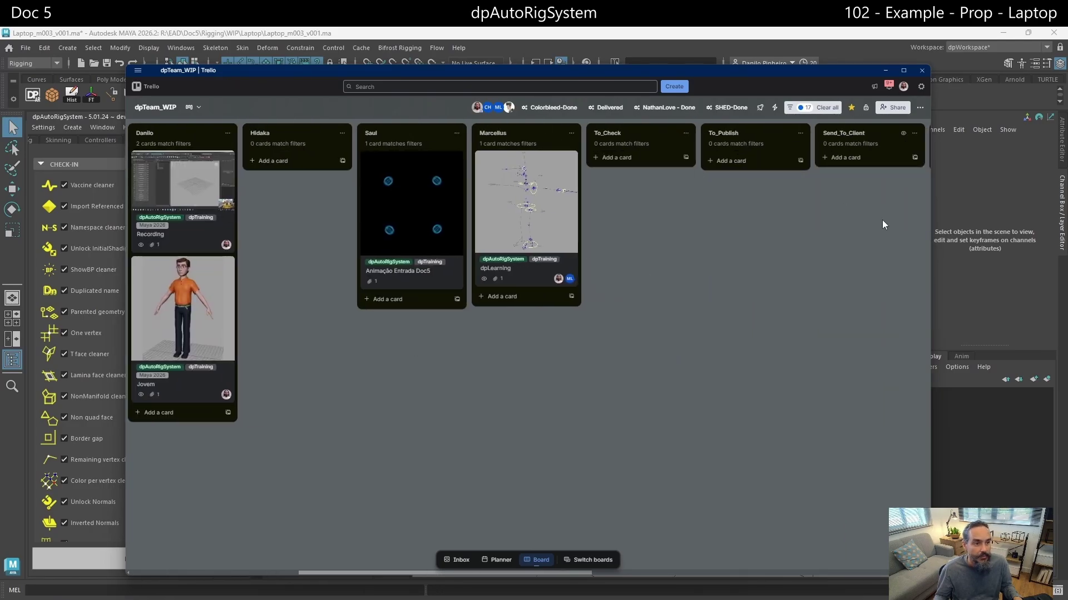
{"action": "left_click_drag", "start_coordinate": [882, 224], "coordinate": [731, 292]}
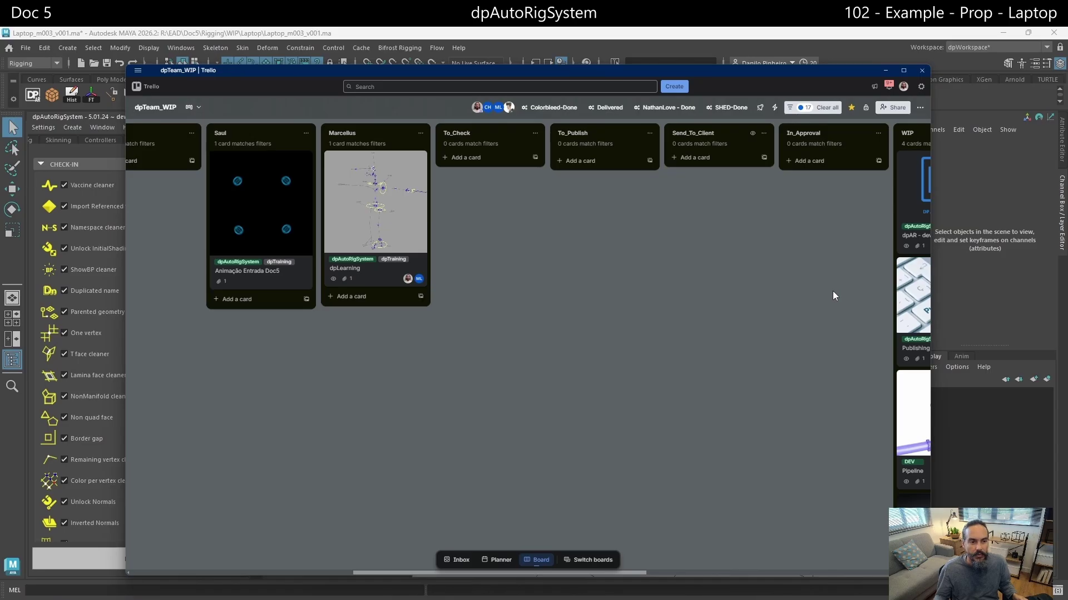
{"action": "left_click_drag", "start_coordinate": [812, 292], "coordinate": [467, 313]}
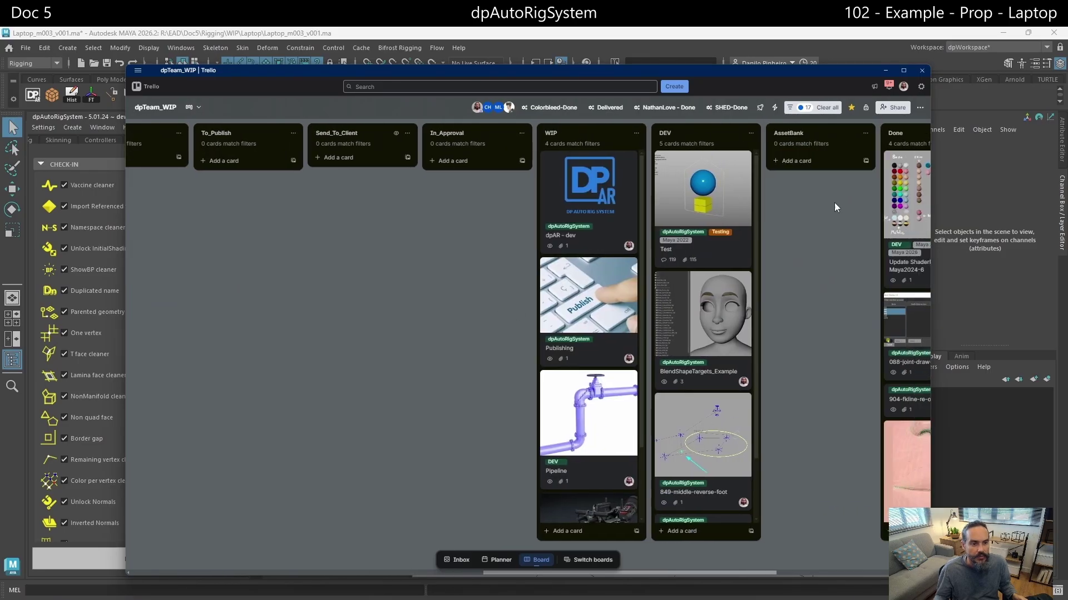
{"action": "left_click_drag", "start_coordinate": [850, 259], "coordinate": [662, 269]}
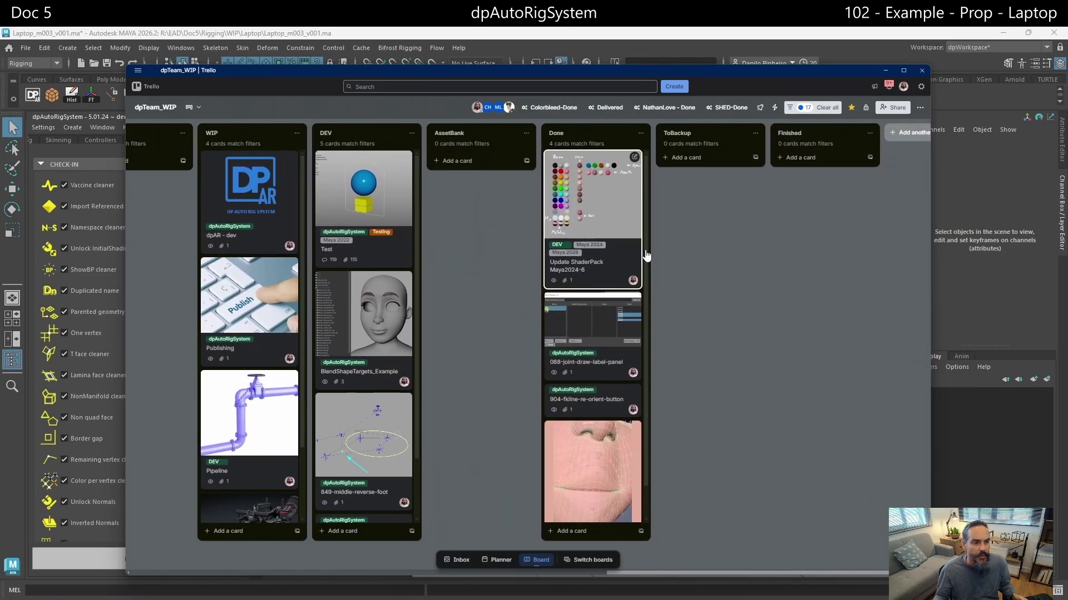
{"action": "left_click_drag", "start_coordinate": [456, 311], "coordinate": [829, 278]}
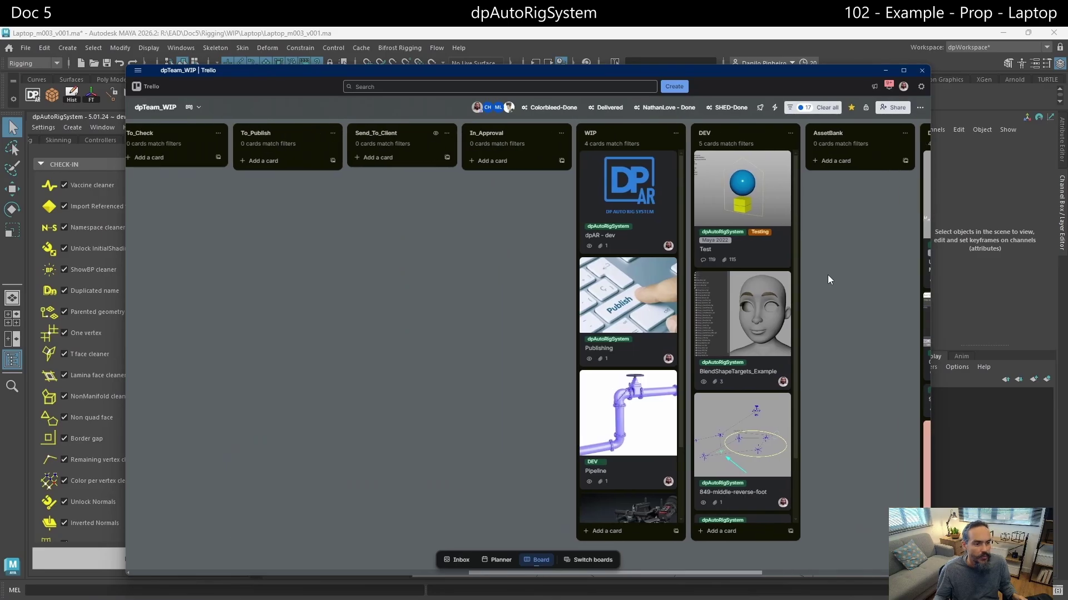
{"action": "left_click_drag", "start_coordinate": [290, 432], "coordinate": [877, 418]}
{"action": "left_click_drag", "start_coordinate": [628, 444], "coordinate": [866, 427]}
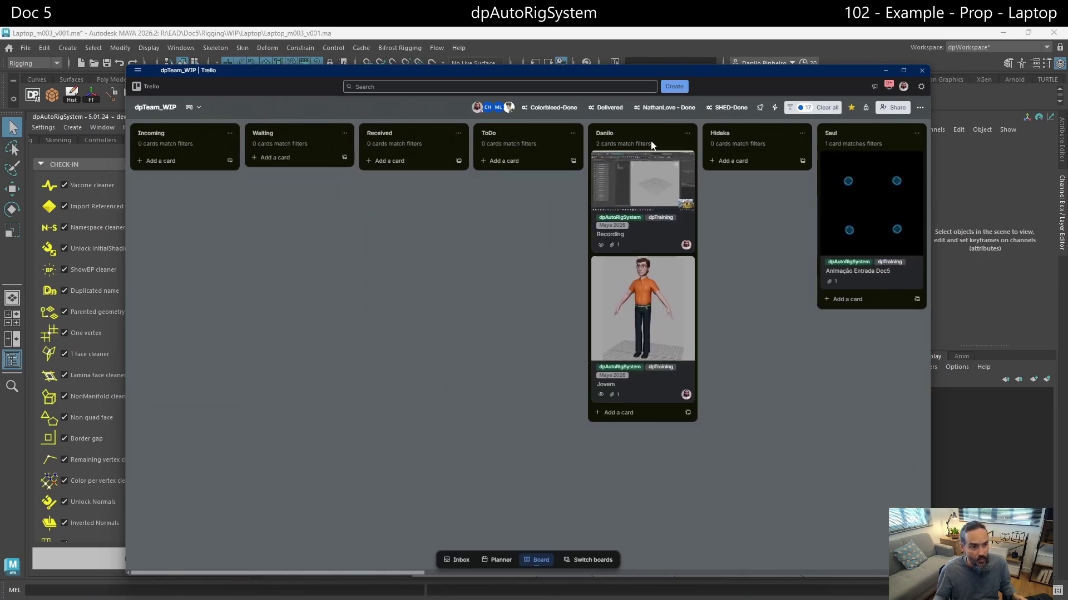
Copy the Jovem card as Laptop, keeping labels and members but not attachments, and move the copy to the top of its list
{"action": "right_click", "coordinate": [660, 337]}
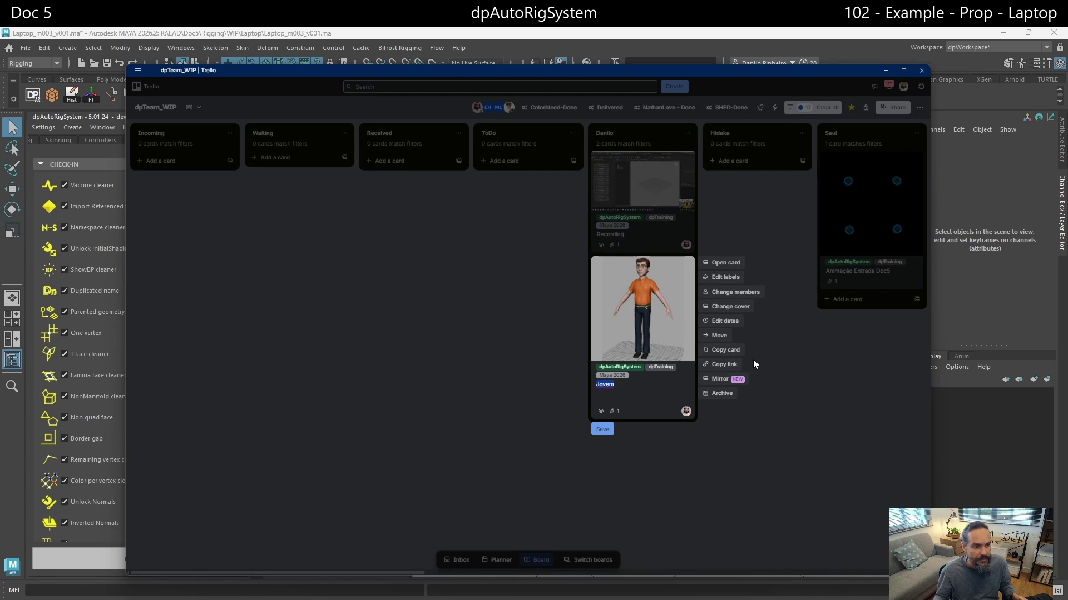
{"action": "left_click", "coordinate": [734, 350]}
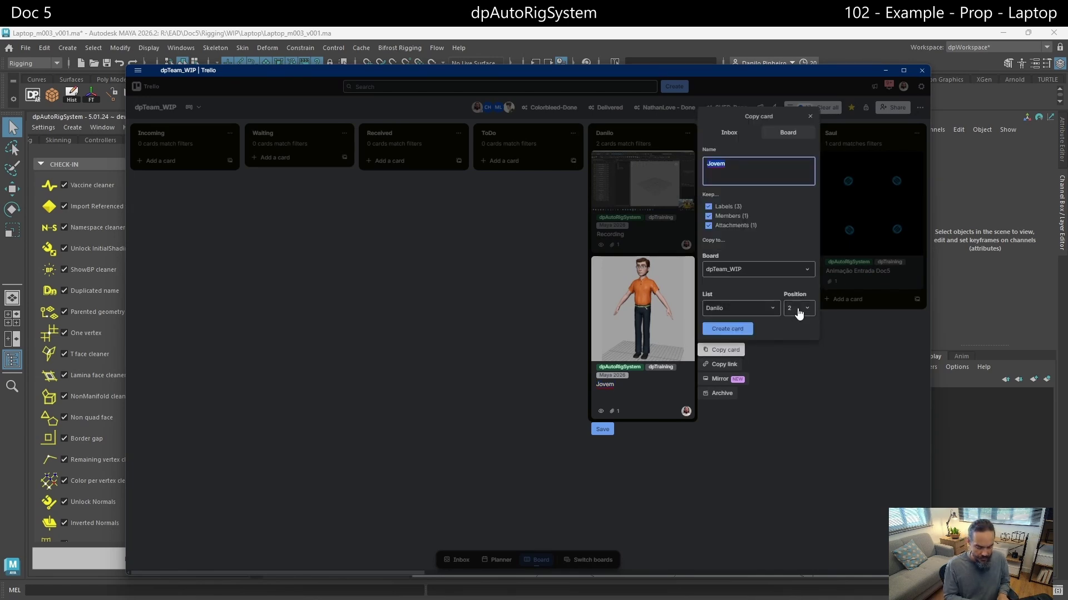
{"action": "type", "text": "Laptop"}
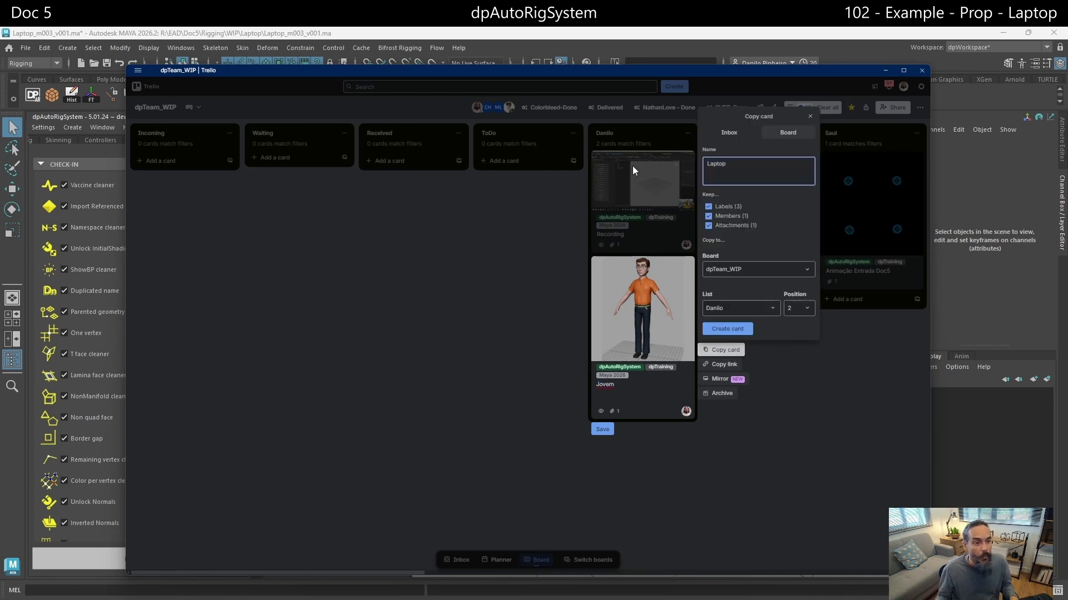
{"action": "left_click", "coordinate": [725, 225]}
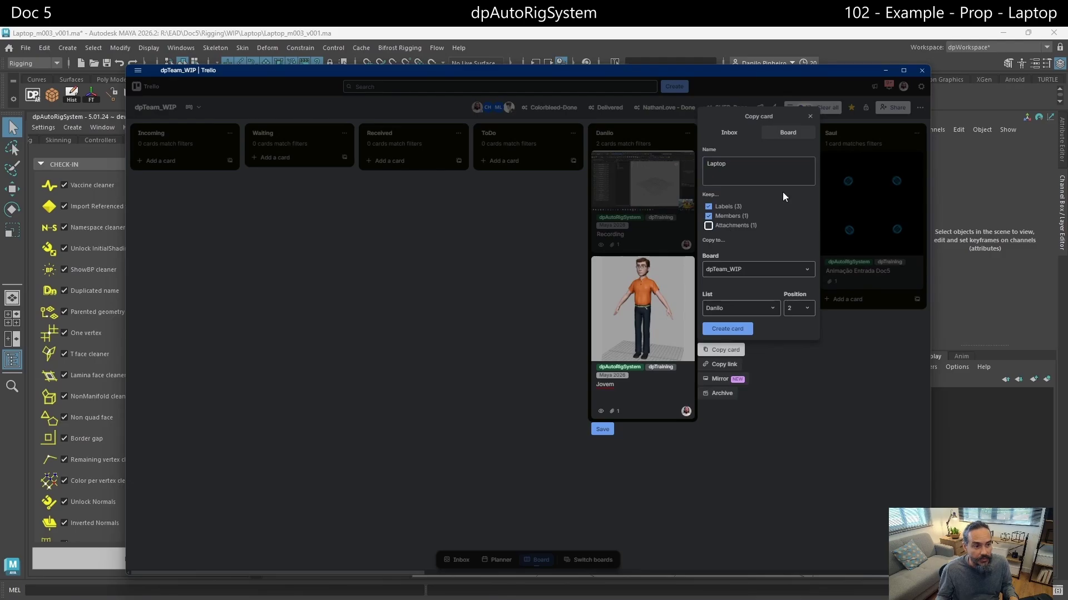
{"action": "left_click", "coordinate": [739, 330]}
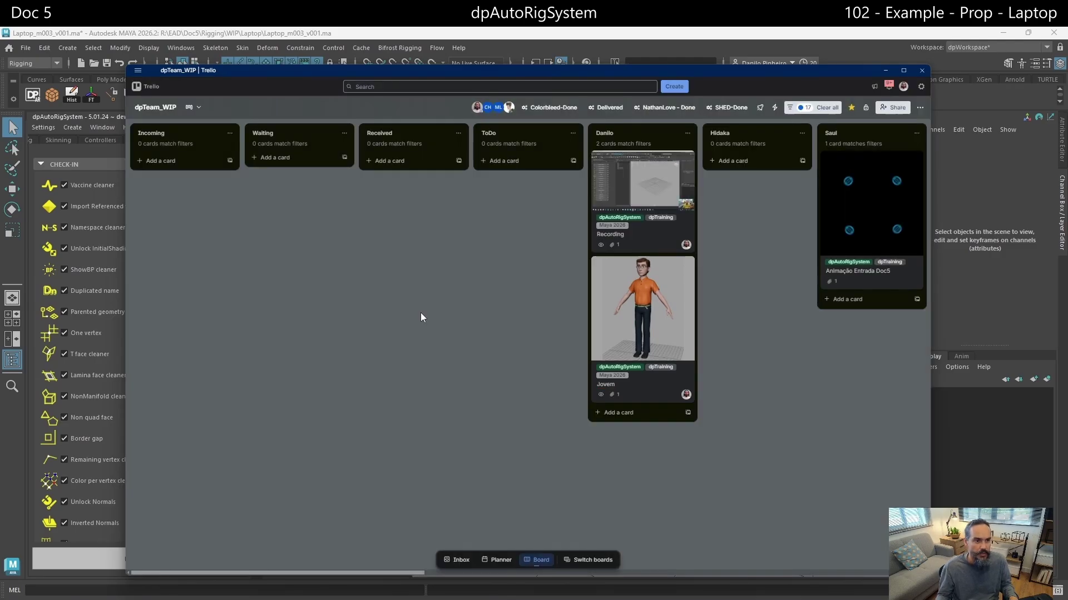
{"action": "left_click_drag", "start_coordinate": [659, 286], "coordinate": [651, 178]}
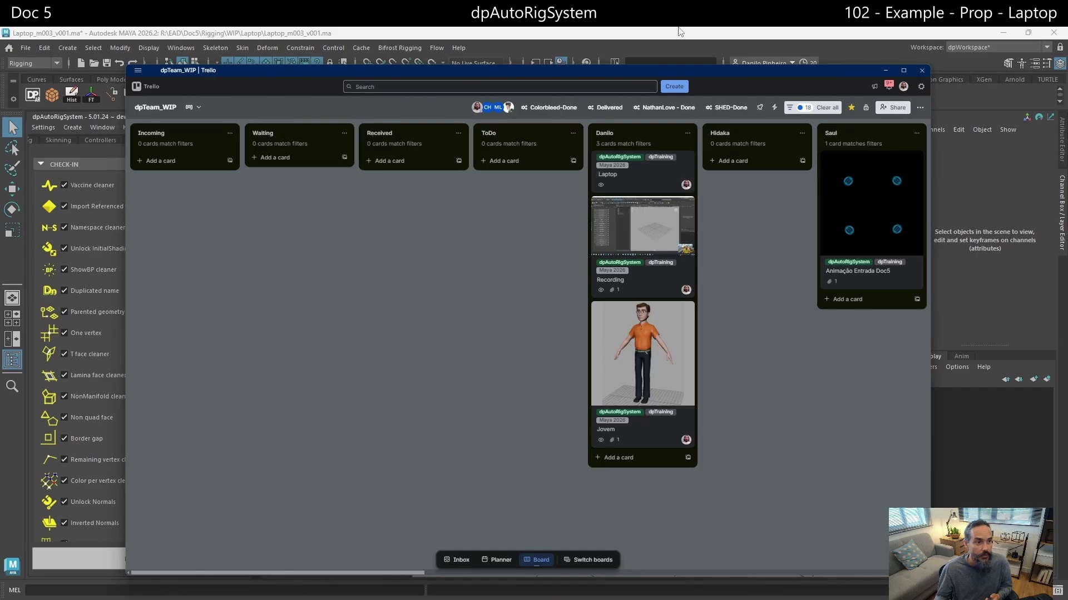
Switch to Maya, show the laptop from the front in shaded display and copy a screenshot of it to the clipboard
{"action": "key", "text": "alt+Tab"}
{"action": "left_click_drag", "start_coordinate": [725, 334], "coordinate": [759, 403], "text": "alt"}
{"action": "key", "text": "5"}
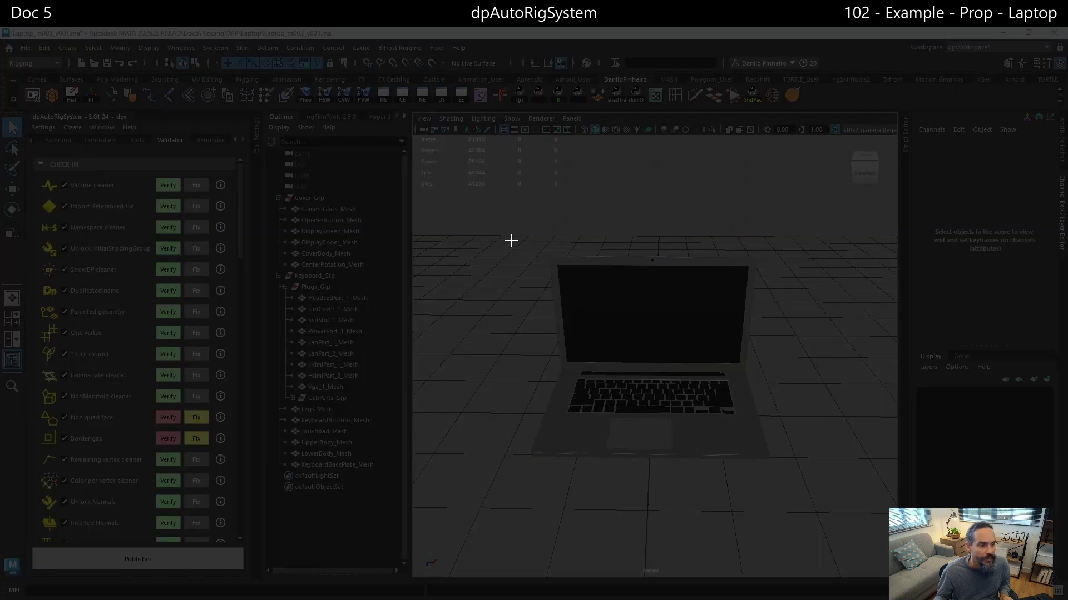
{"action": "left_click_drag", "start_coordinate": [504, 230], "coordinate": [797, 475]}
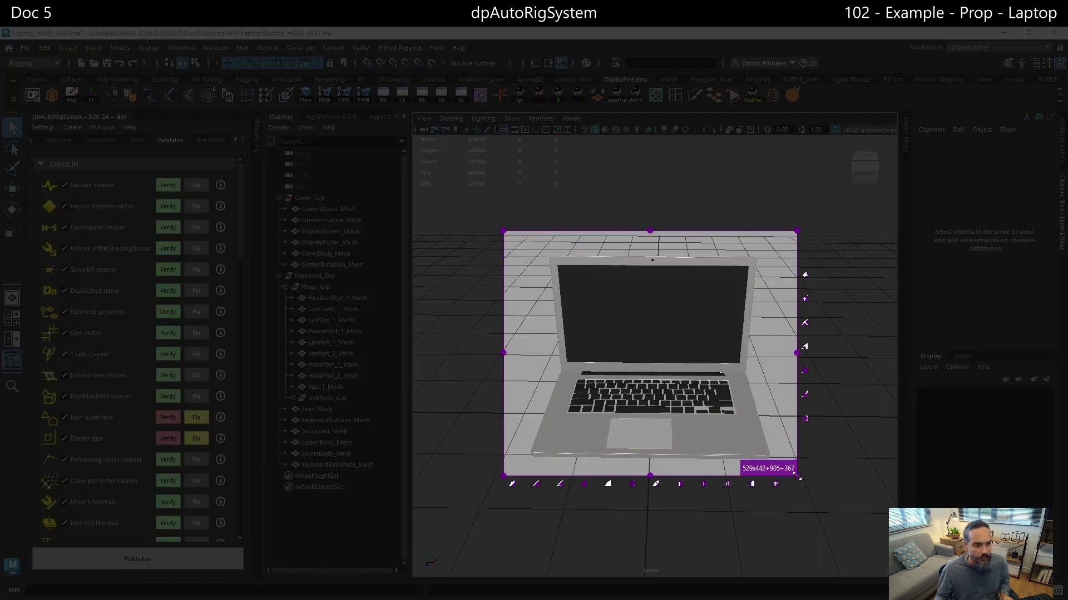
{"action": "key", "text": "ctrl+c"}
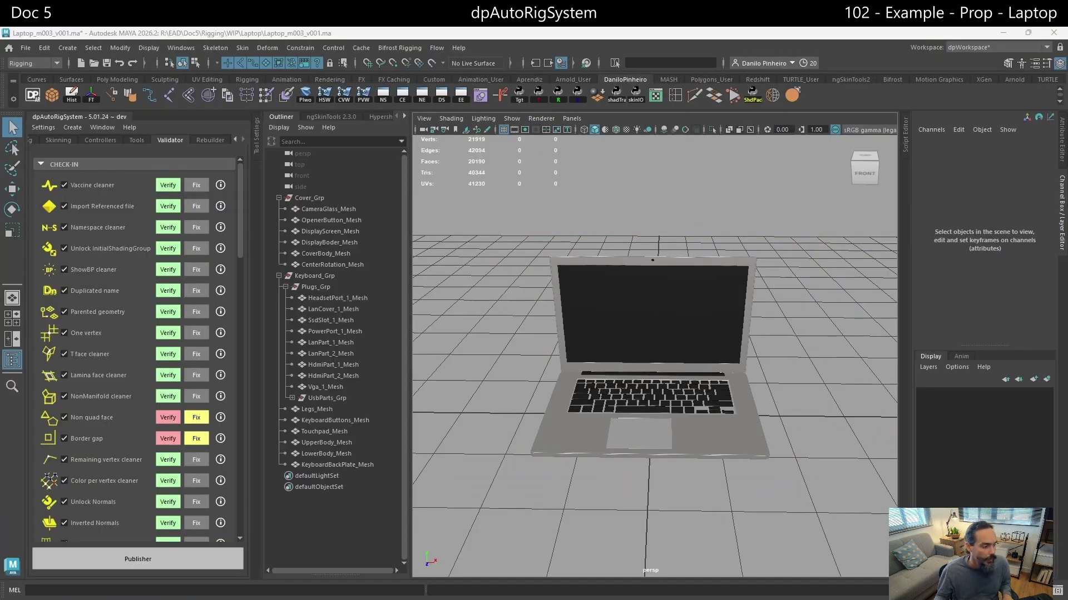
Paste the laptop screenshot into the Laptop card in Trello as its cover image, close the card and minimize Trello
{"action": "key", "text": "alt+Tab"}
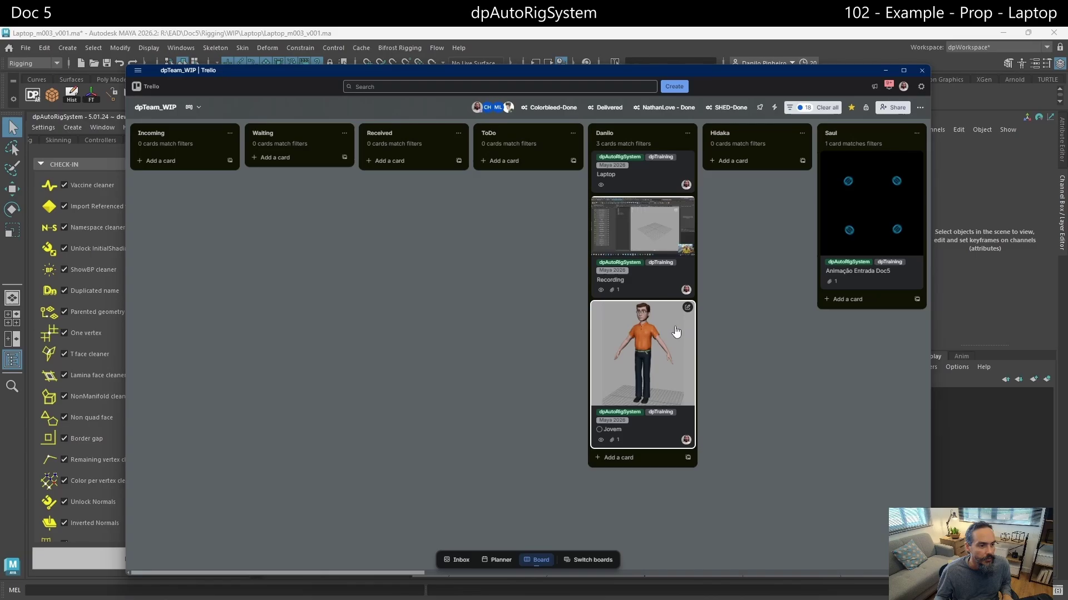
{"action": "left_click", "coordinate": [647, 172]}
{"action": "key", "text": "ctrl+v"}
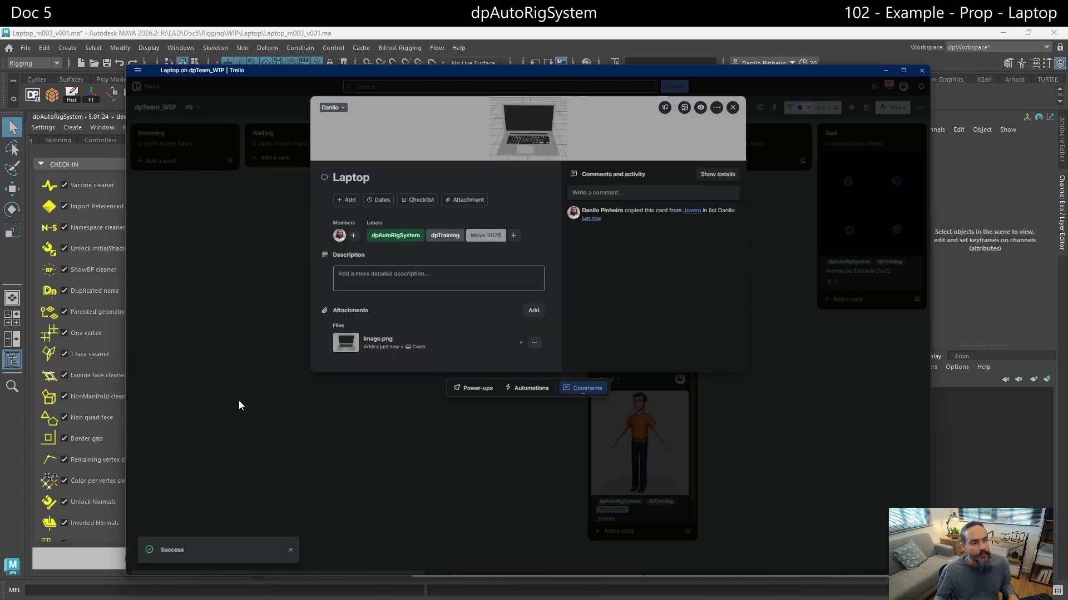
{"action": "left_click", "coordinate": [238, 401]}
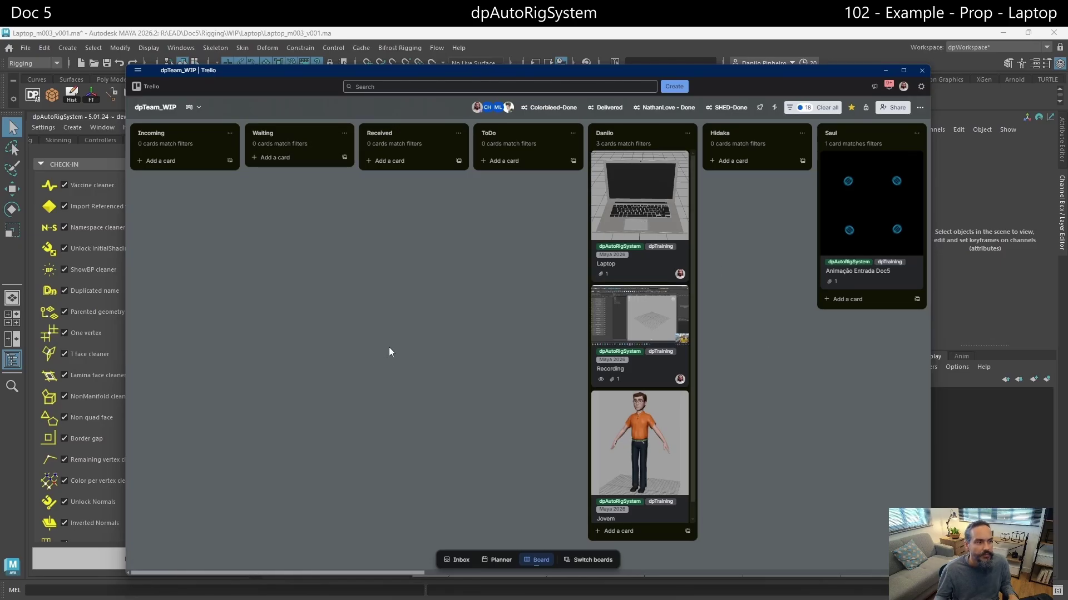
{"action": "left_click", "coordinate": [884, 70]}
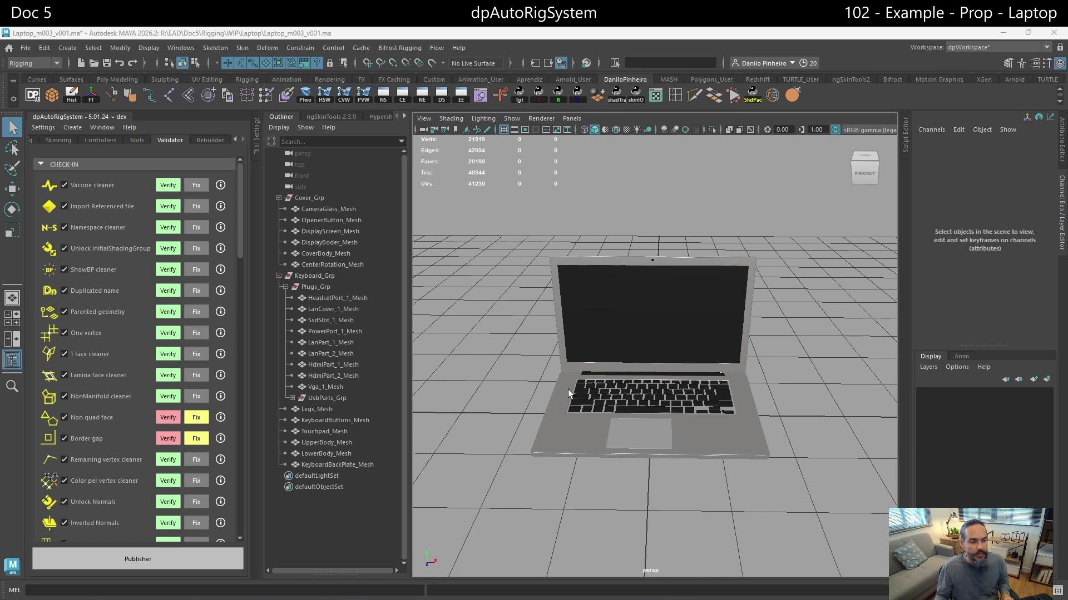
Create an Fk Line guide in the Rigging section of dpAutoRigSystem and name it Cover
{"action": "left_click_drag", "start_coordinate": [698, 391], "coordinate": [682, 373], "text": "alt"}
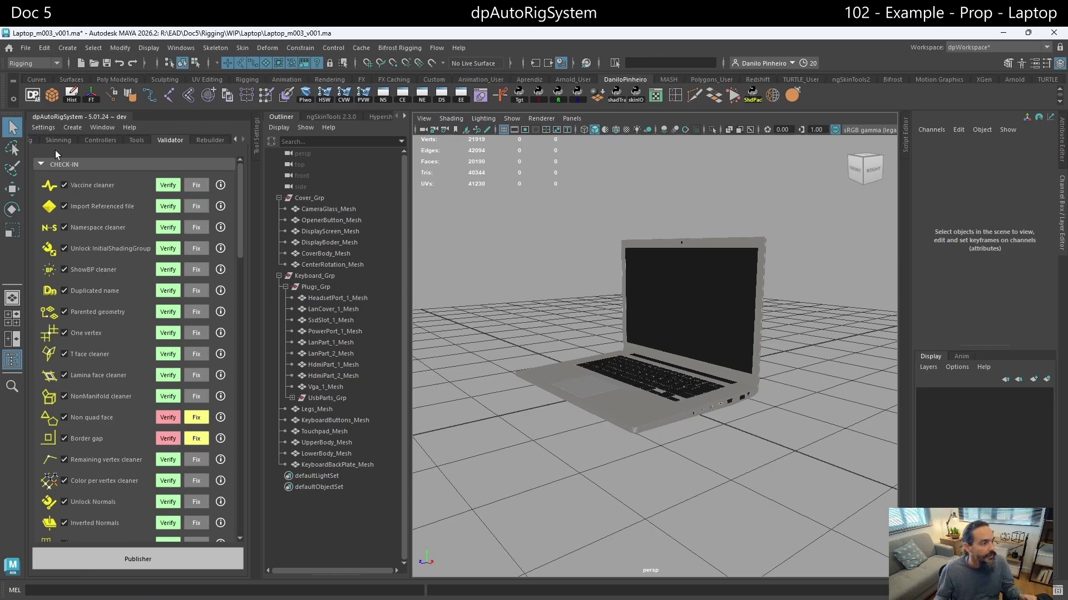
{"action": "left_click", "coordinate": [33, 141]}
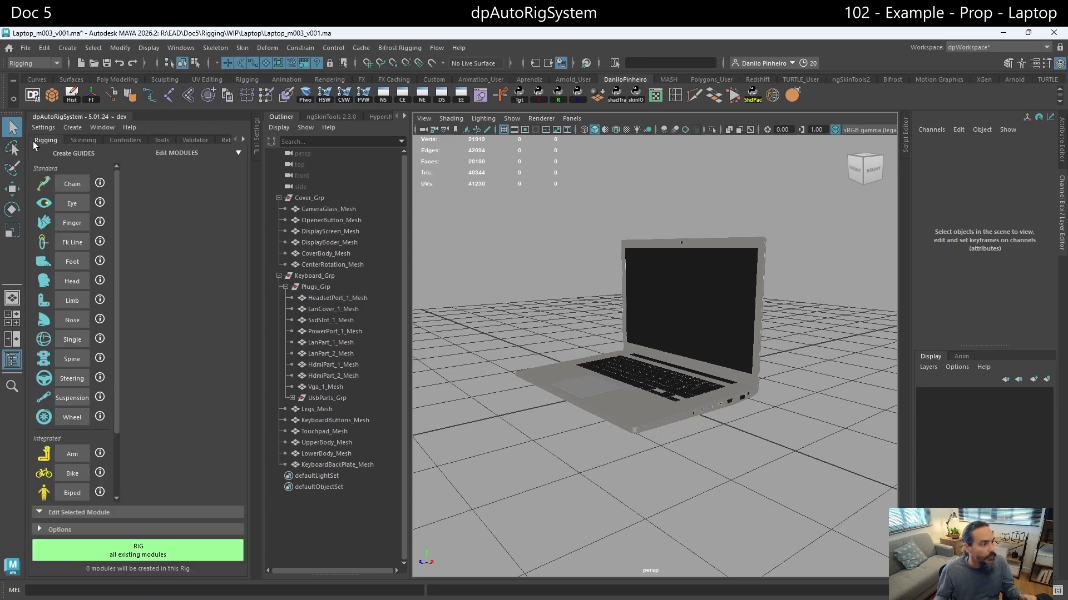
{"action": "left_click", "coordinate": [70, 243]}
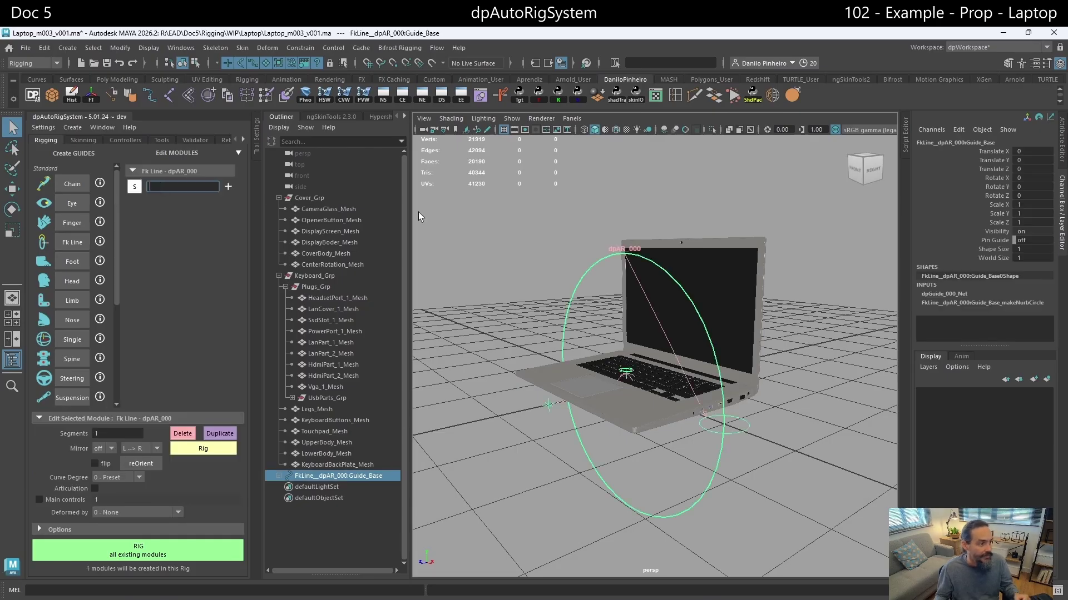
{"action": "key", "text": "BackSpace"}
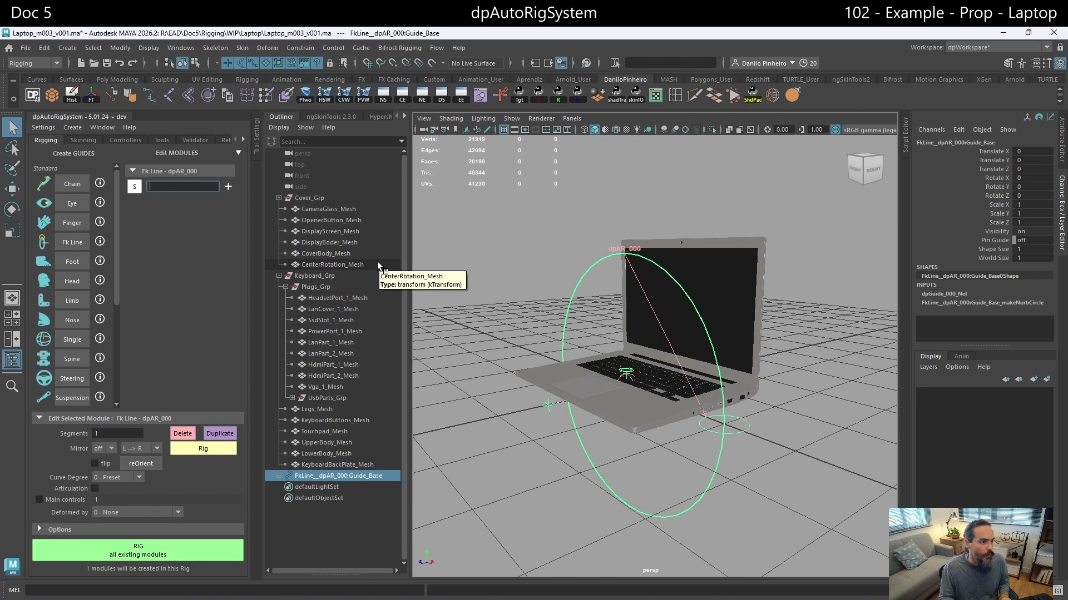
{"action": "type", "text": "Cover"}
{"action": "key", "text": "Return"}
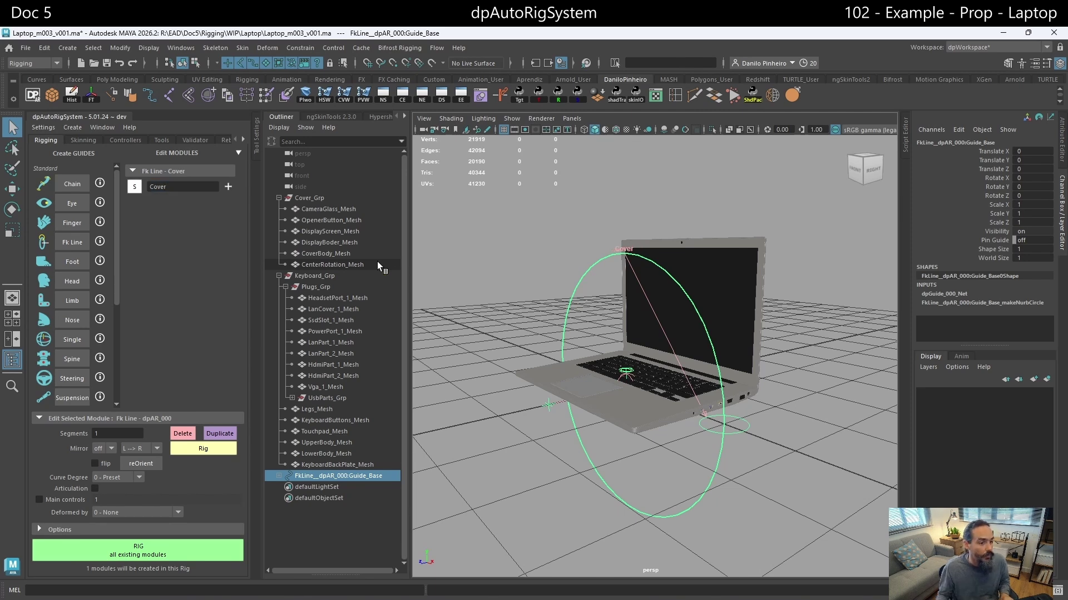
Show the laptop's hinge corner from the side view in wireframe display
{"action": "left_click_drag", "start_coordinate": [601, 345], "coordinate": [745, 372], "text": "alt"}
{"action": "key", "text": "space"}
{"action": "key", "text": "f"}
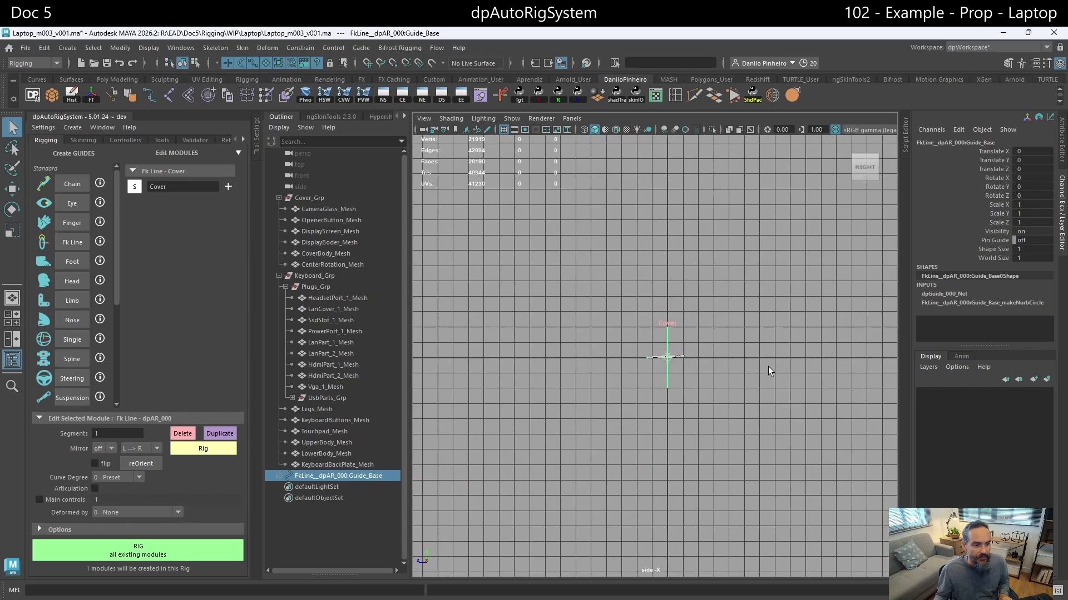
{"action": "left_click_drag", "start_coordinate": [672, 347], "coordinate": [700, 366], "text": "ctrl+alt"}
{"action": "middle_click_drag", "start_coordinate": [636, 363], "coordinate": [656, 405], "text": "alt"}
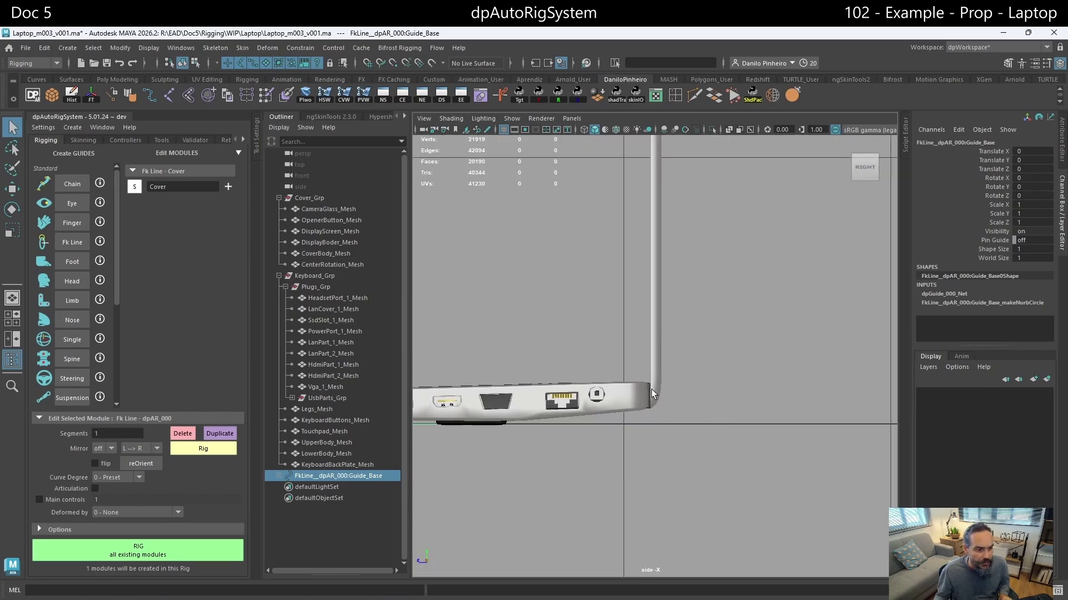
{"action": "key", "text": "4"}
{"action": "scroll", "coordinate": [655, 397], "scroll_direction": "up", "scroll_amount": 5}
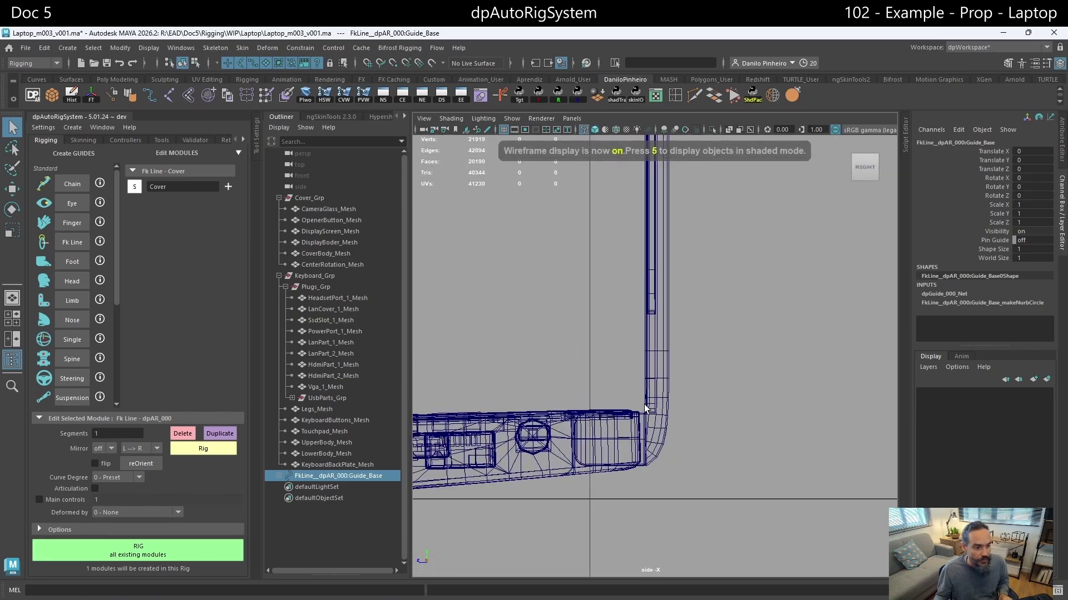
Examine the hinge between cover and keyboard body in the perspective view and return to the side view
{"action": "key", "text": "space"}
{"action": "left_click_drag", "start_coordinate": [599, 466], "coordinate": [614, 435]}
{"action": "scroll", "coordinate": [706, 444], "scroll_direction": "up", "scroll_amount": 4}
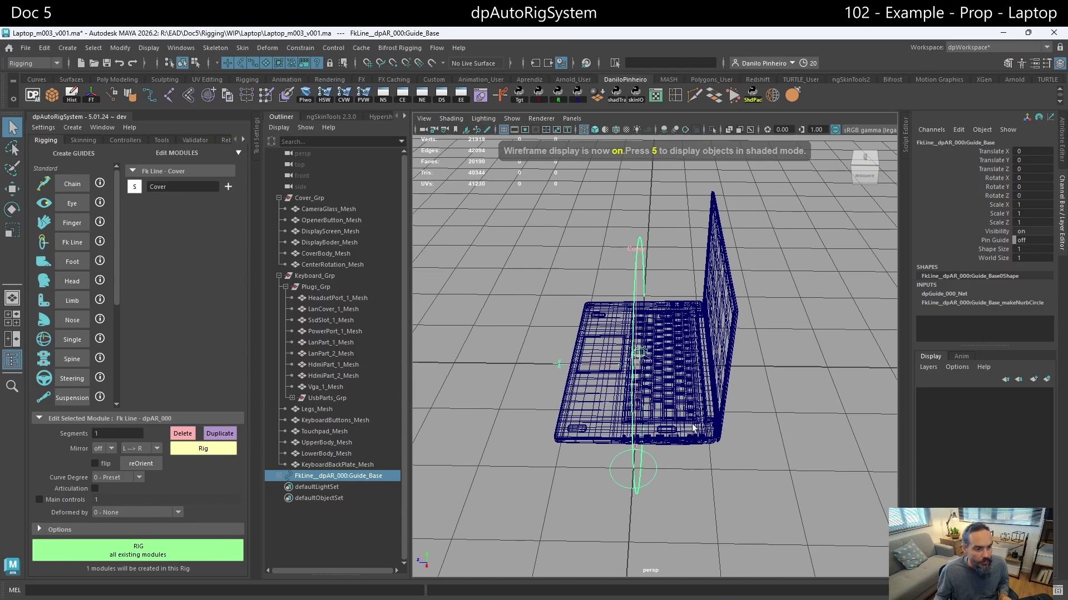
{"action": "scroll", "coordinate": [698, 389], "scroll_direction": "up", "scroll_amount": 6}
{"action": "left_click_drag", "start_coordinate": [696, 381], "coordinate": [676, 353], "text": "alt"}
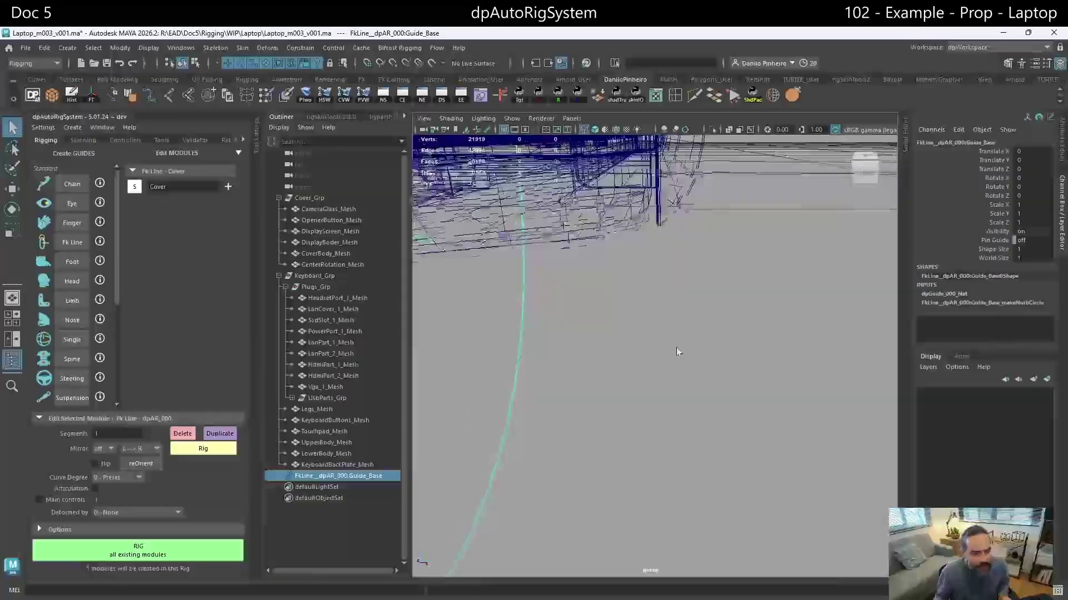
{"action": "middle_click_drag", "start_coordinate": [676, 352], "coordinate": [699, 413], "text": "alt"}
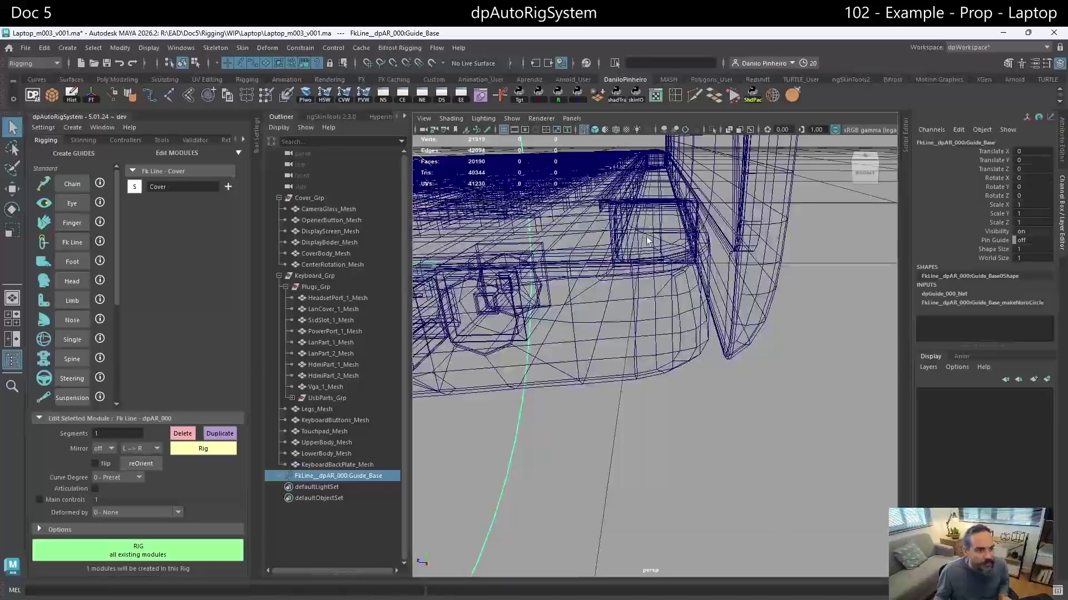
{"action": "key", "text": "space"}
{"action": "left_click_drag", "start_coordinate": [656, 243], "coordinate": [704, 245]}
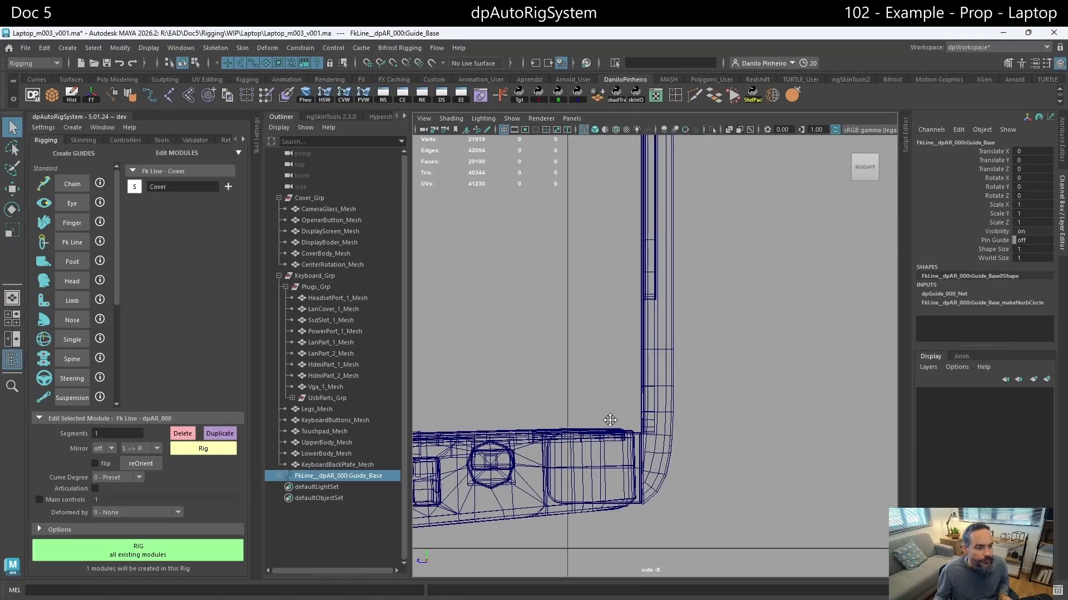
Move the Cover guide onto the laptop's hinge, at about Translate Y 0.108 and Translate Z -1.031
{"action": "scroll", "coordinate": [622, 401], "scroll_direction": "down", "scroll_amount": 8}
{"action": "scroll", "coordinate": [633, 378], "scroll_direction": "up", "scroll_amount": 2}
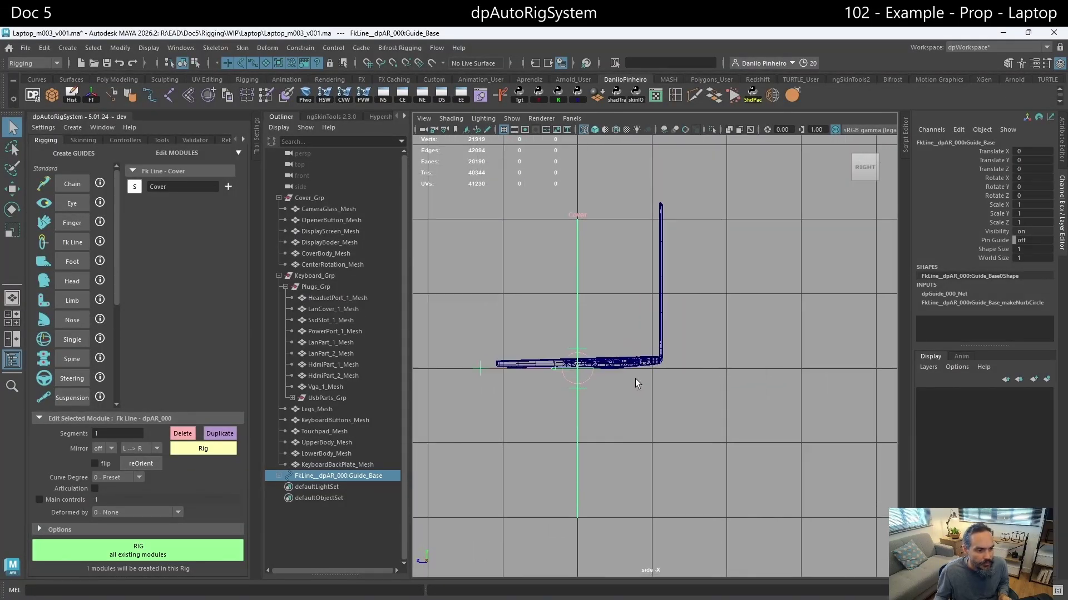
{"action": "scroll", "coordinate": [638, 383], "scroll_direction": "up", "scroll_amount": 5}
{"action": "key", "text": "w"}
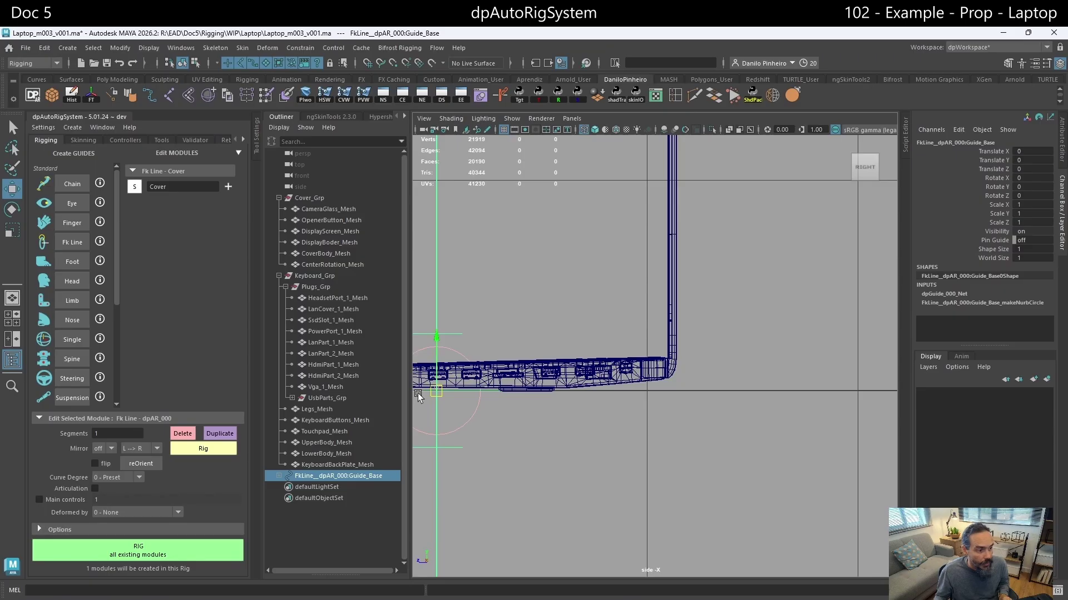
{"action": "left_click_drag", "start_coordinate": [418, 394], "coordinate": [654, 372]}
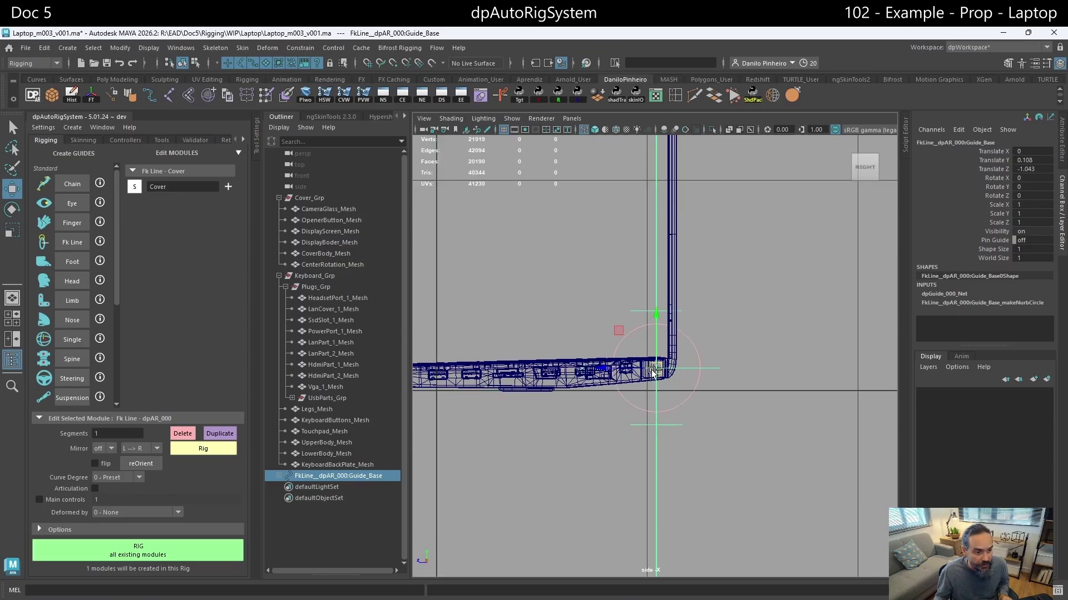
{"action": "scroll", "coordinate": [664, 381], "scroll_direction": "up", "scroll_amount": 4}
{"action": "mouse_move", "coordinate": [637, 335]}
{"action": "left_mouse_down"}
{"action": "mouse_move", "coordinate": [610, 340]}
{"action": "mouse_move", "coordinate": [738, 350]}
{"action": "mouse_move", "coordinate": [662, 373]}
{"action": "mouse_move", "coordinate": [683, 361]}
{"action": "mouse_move", "coordinate": [775, 374]}
{"action": "mouse_move", "coordinate": [734, 380]}
{"action": "mouse_move", "coordinate": [767, 373]}
{"action": "mouse_move", "coordinate": [706, 364]}
{"action": "mouse_move", "coordinate": [773, 367]}
{"action": "mouse_move", "coordinate": [755, 358]}
{"action": "mouse_move", "coordinate": [694, 393]}
{"action": "mouse_move", "coordinate": [631, 352]}
{"action": "left_mouse_up"}
{"action": "scroll", "coordinate": [769, 362], "scroll_direction": "up", "scroll_amount": 5}
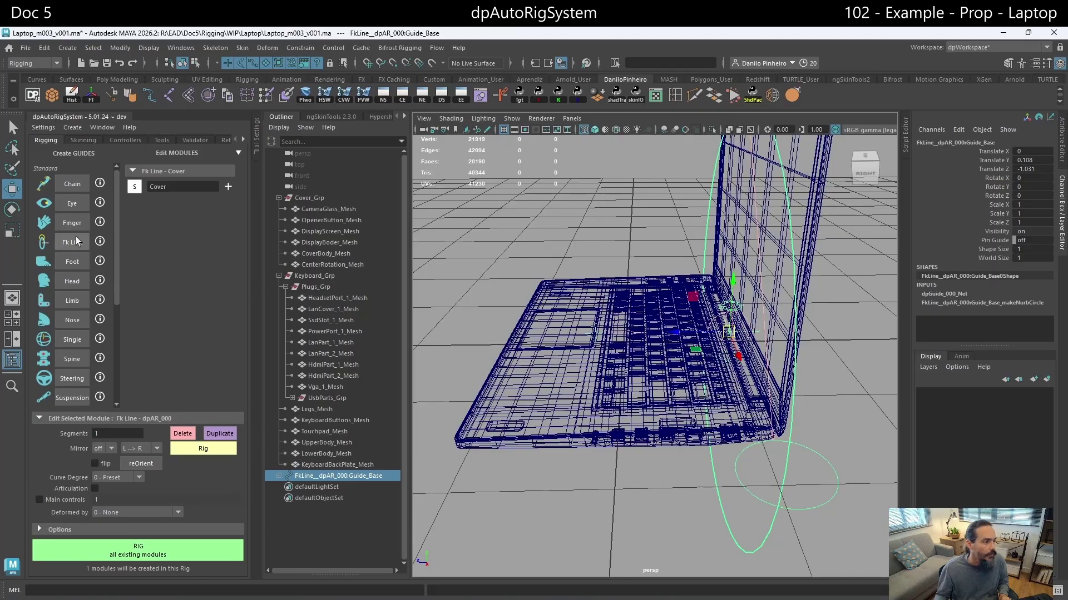
Create a second Fk Line guide and name it Base
{"action": "left_click", "coordinate": [188, 218]}
{"action": "type", "text": "Base"}
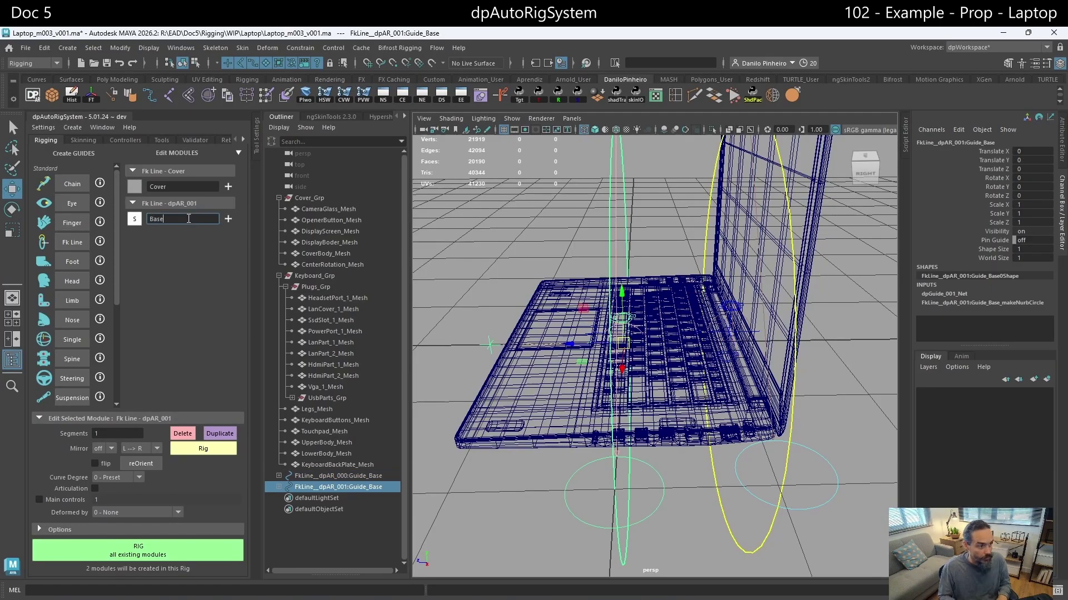
{"action": "key", "text": "Return"}
In the side view, move the Base guide into the keyboard body, at about Translate Y 0.074 and Translate Z -0.115
{"action": "left_click_drag", "start_coordinate": [664, 280], "coordinate": [723, 276], "text": "alt"}
{"action": "key", "text": "space"}
{"action": "scroll", "coordinate": [662, 318], "scroll_direction": "down", "scroll_amount": 3}
{"action": "scroll", "coordinate": [662, 318], "scroll_direction": "up", "scroll_amount": 4}
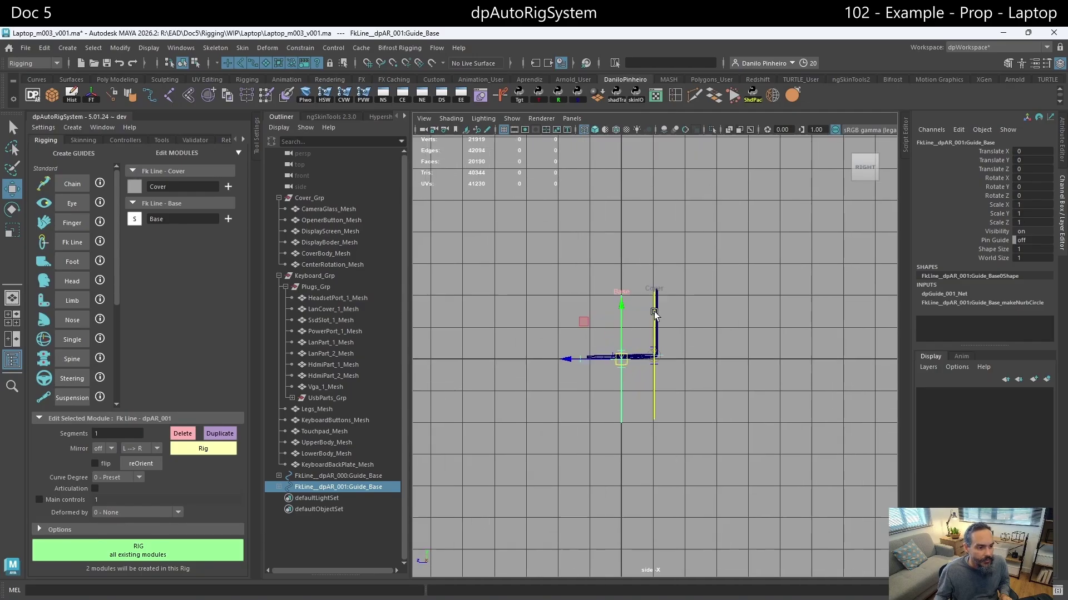
{"action": "middle_click_drag", "start_coordinate": [662, 318], "coordinate": [809, 331], "text": "alt"}
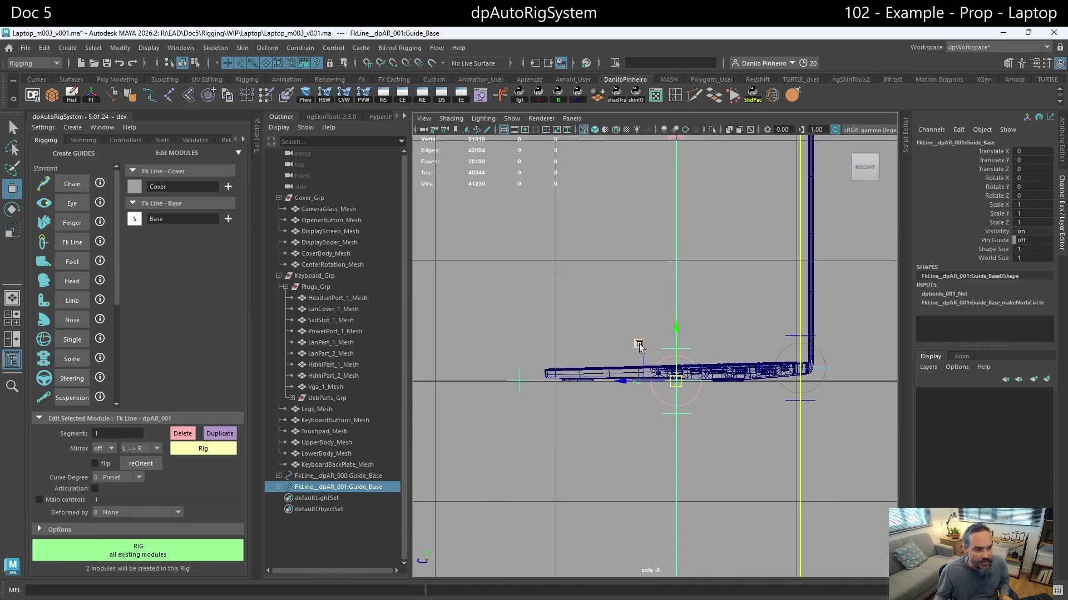
{"action": "middle_click_drag", "start_coordinate": [639, 346], "coordinate": [651, 333]}
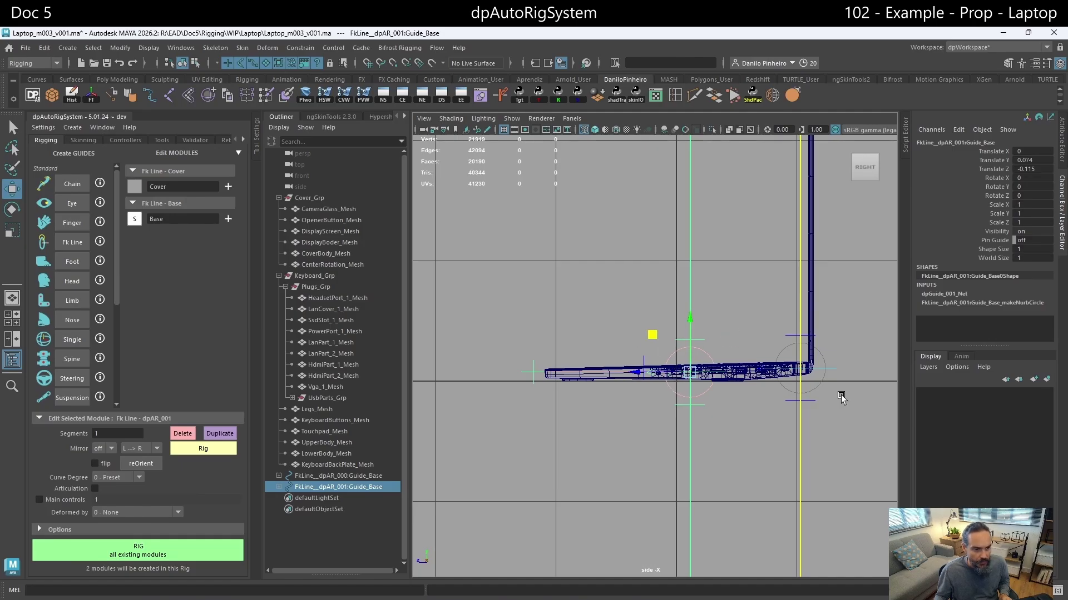
Return to the perspective view, parent the Cover guide under the Base guide and clear the selection
{"action": "key", "text": "space"}
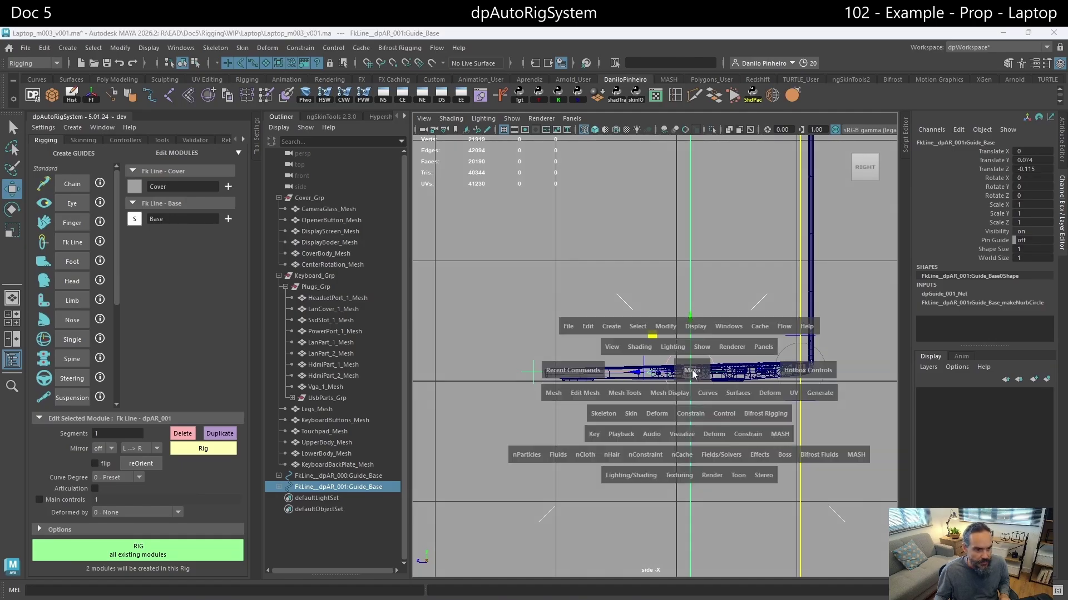
{"action": "left_click", "coordinate": [692, 372]}
{"action": "left_click_drag", "start_coordinate": [692, 373], "coordinate": [655, 255], "text": "alt"}
{"action": "key", "text": "Left"}
{"action": "left_click", "coordinate": [625, 236], "text": "shift"}
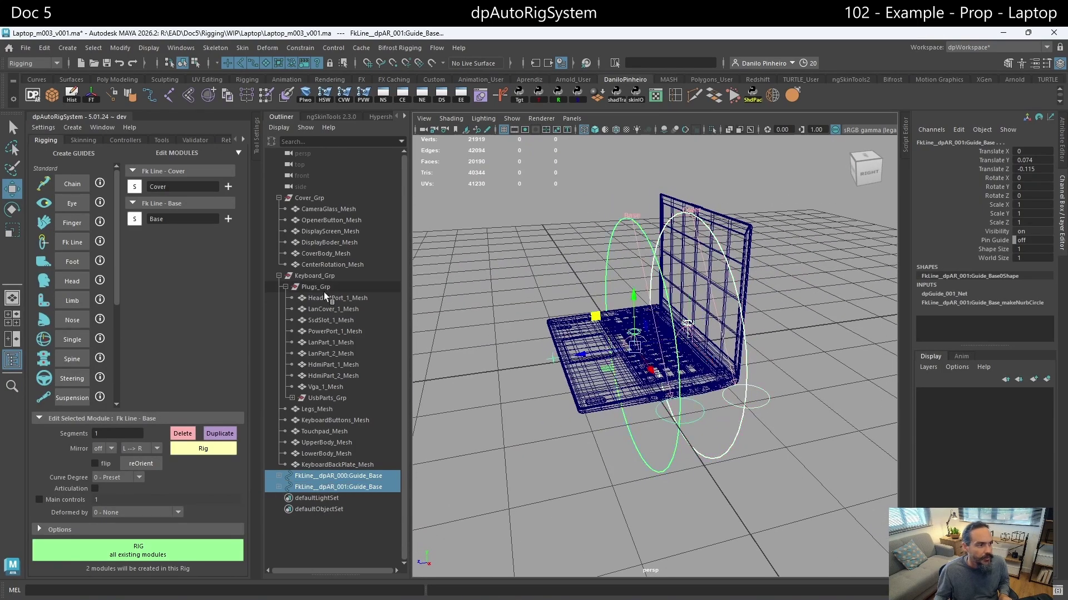
{"action": "key", "text": "p"}
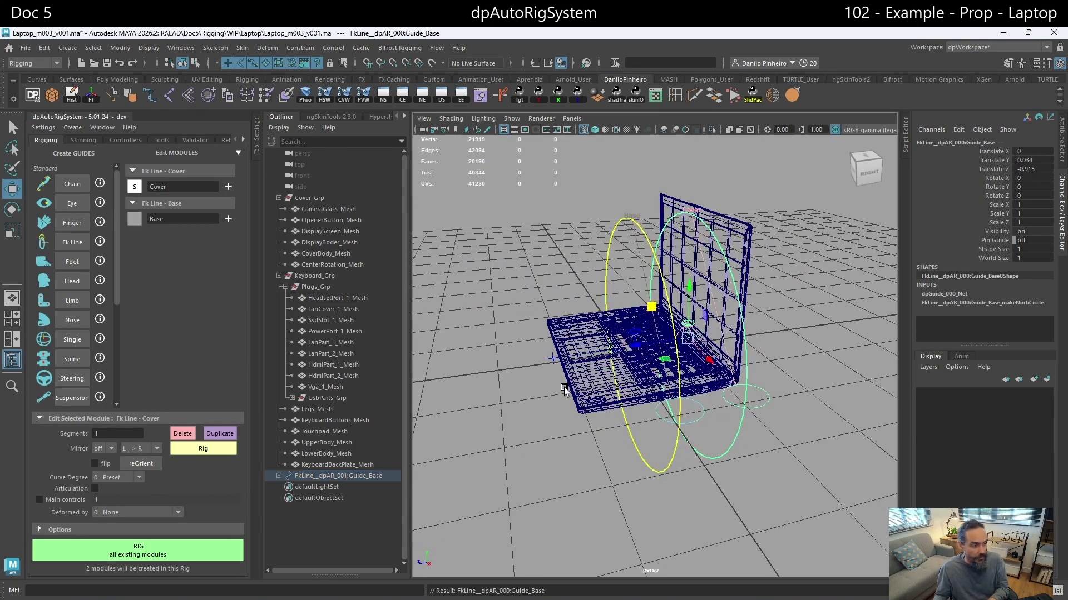
{"action": "left_click_drag", "start_coordinate": [649, 367], "coordinate": [744, 405], "text": "alt"}
{"action": "left_click", "coordinate": [787, 347]}
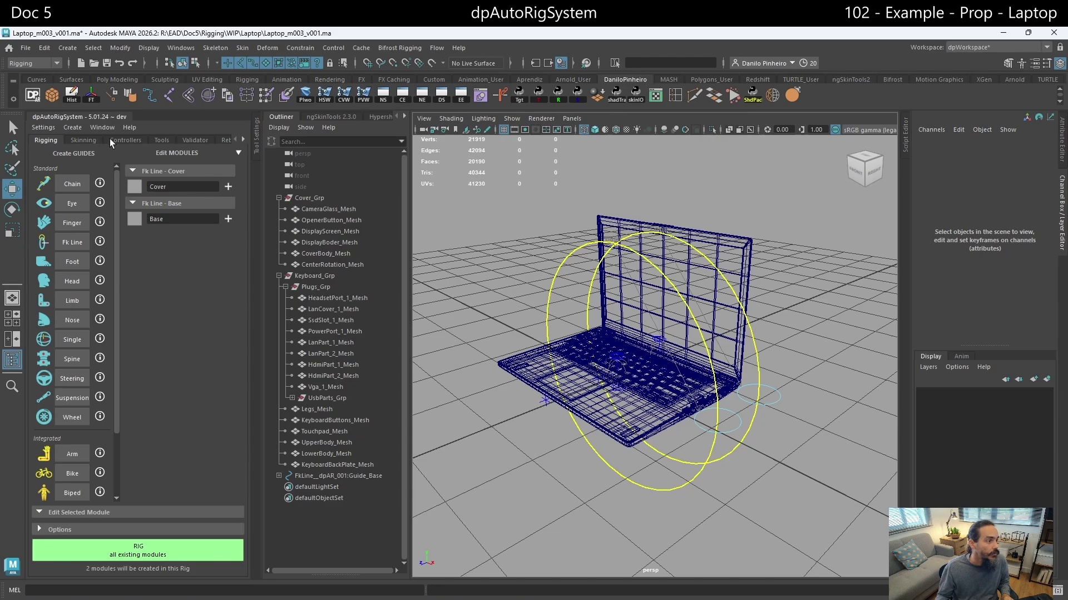
Rig all existing guide modules and show the laptop in textured shaded display
{"action": "left_click", "coordinate": [188, 546]}
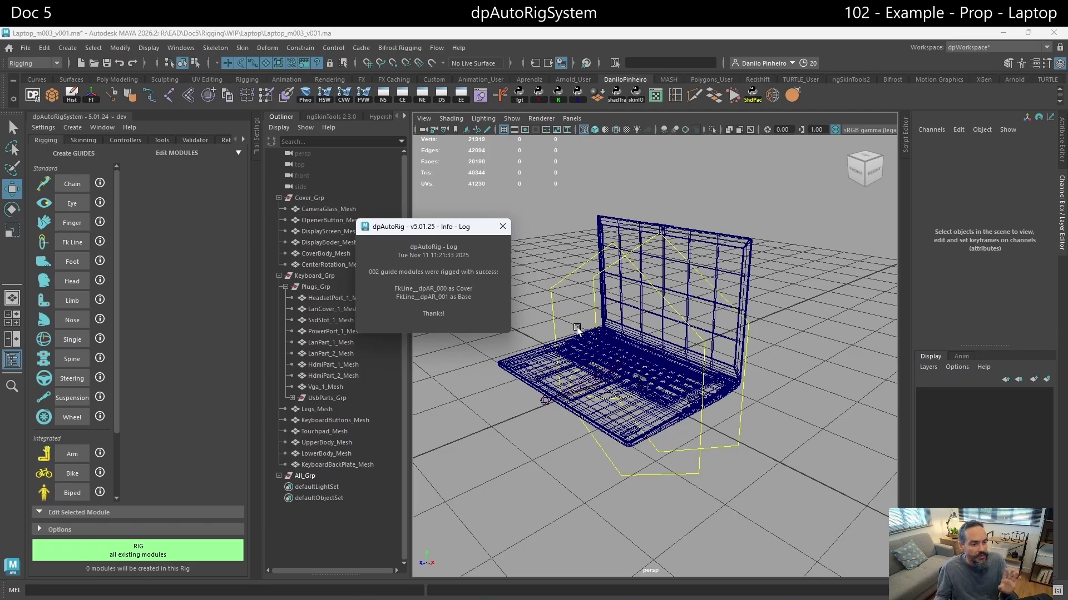
{"action": "left_click_drag", "start_coordinate": [647, 351], "coordinate": [649, 362], "text": "alt"}
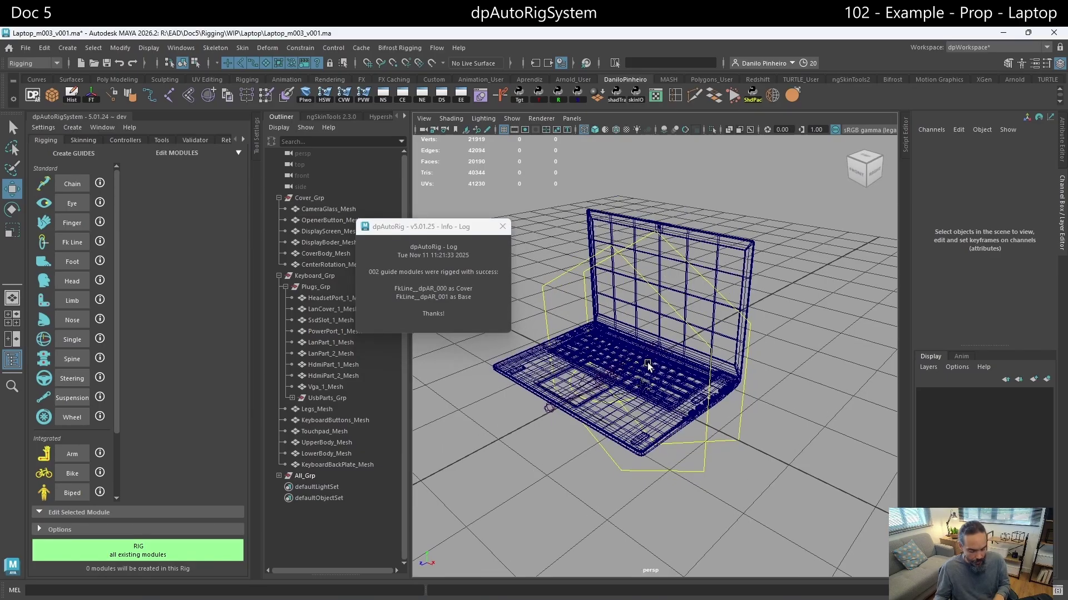
{"action": "key", "text": "6"}
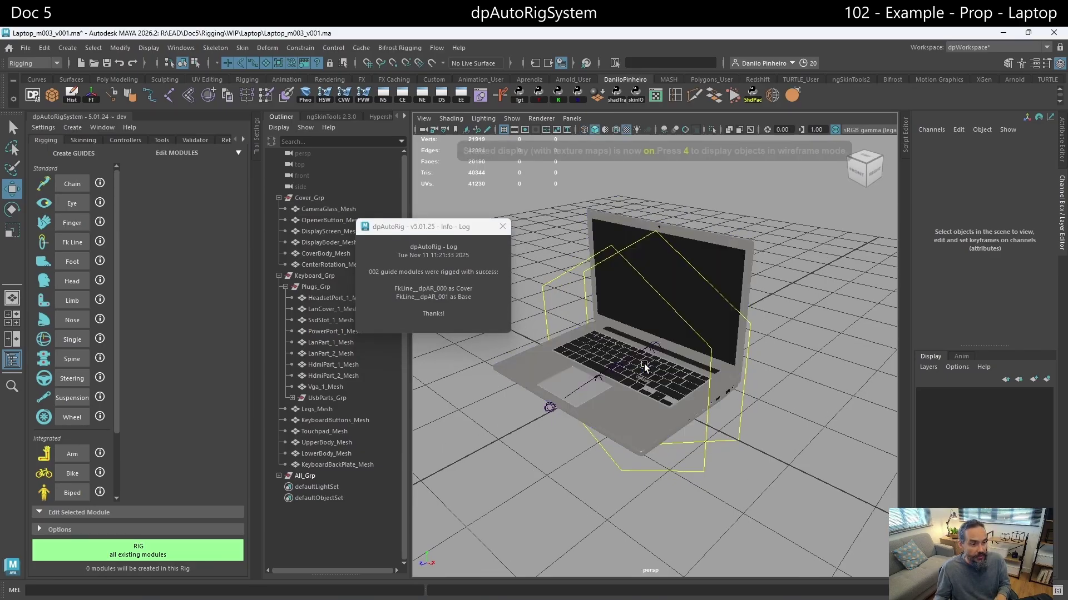
{"action": "mouse_move", "coordinate": [644, 363]}
{"action": "left_mouse_down", "text": "alt"}
{"action": "mouse_move", "coordinate": [688, 349]}
{"action": "mouse_move", "coordinate": [654, 353]}
{"action": "mouse_move", "coordinate": [683, 400]}
{"action": "mouse_move", "coordinate": [667, 389]}
{"action": "left_mouse_up", "text": "alt"}
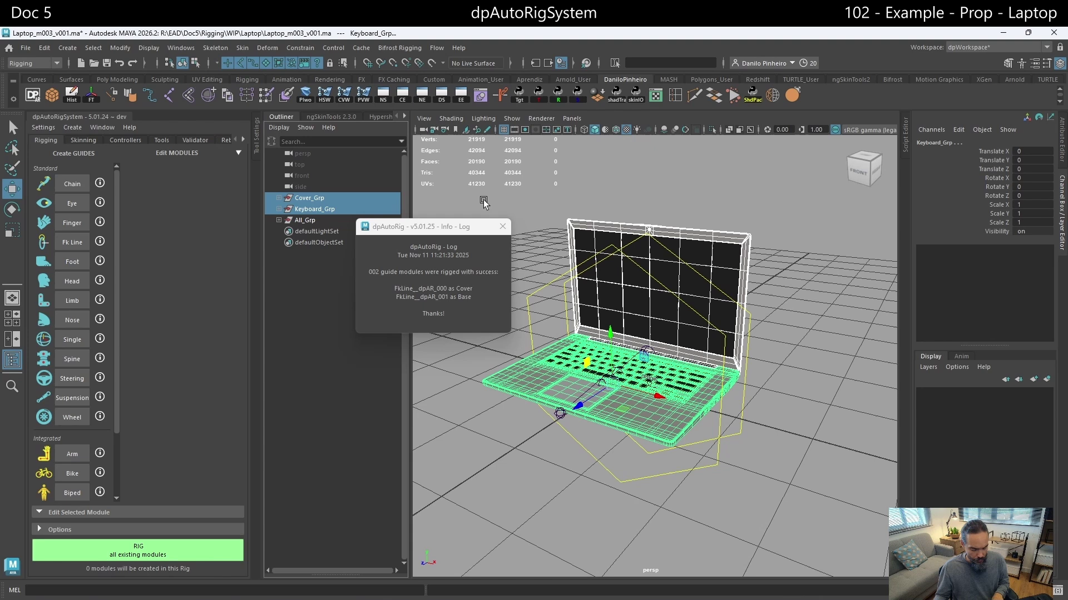
Parent Cover_Grp and Keyboard_Grp under Render_Grp in All_Grp and hide the laptop meshes
{"action": "left_click", "coordinate": [279, 220]}
{"action": "left_click", "coordinate": [308, 255]}
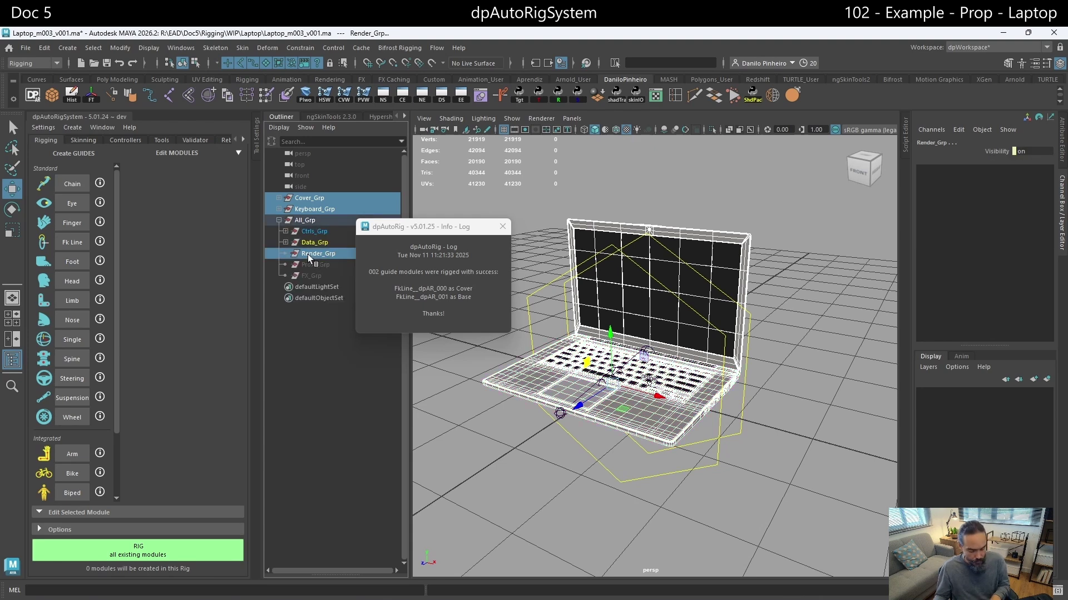
{"action": "key", "text": "p"}
{"action": "key", "text": "ctrl+h"}
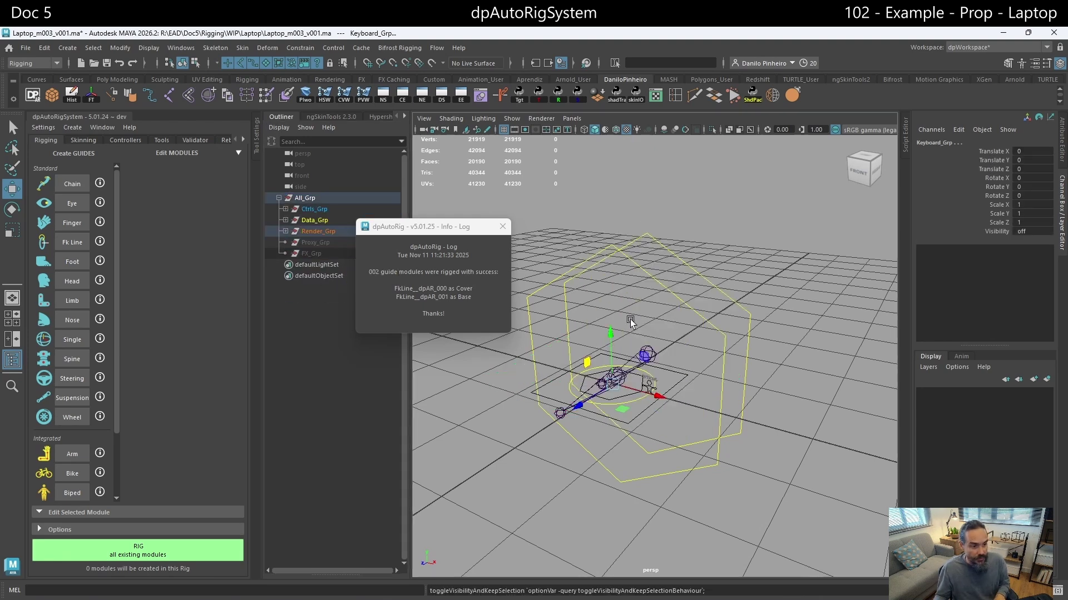
Show the laptop meshes again and scale the control vertices of Global_Ctrl and the other root controls out beyond the laptop
{"action": "scroll", "coordinate": [734, 414], "scroll_direction": "up", "scroll_amount": 8}
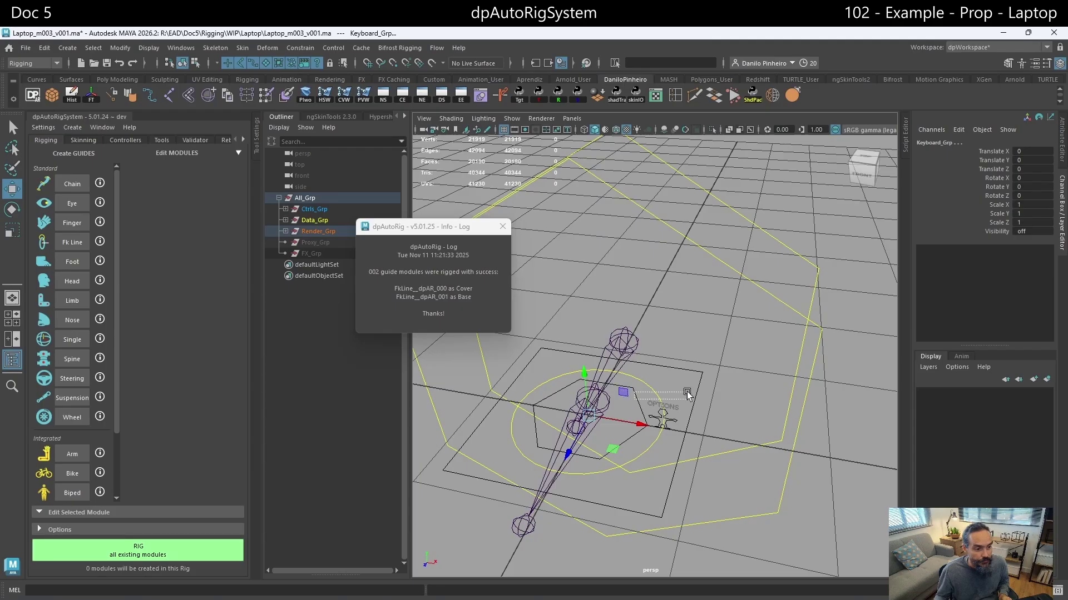
{"action": "left_click", "coordinate": [698, 379]}
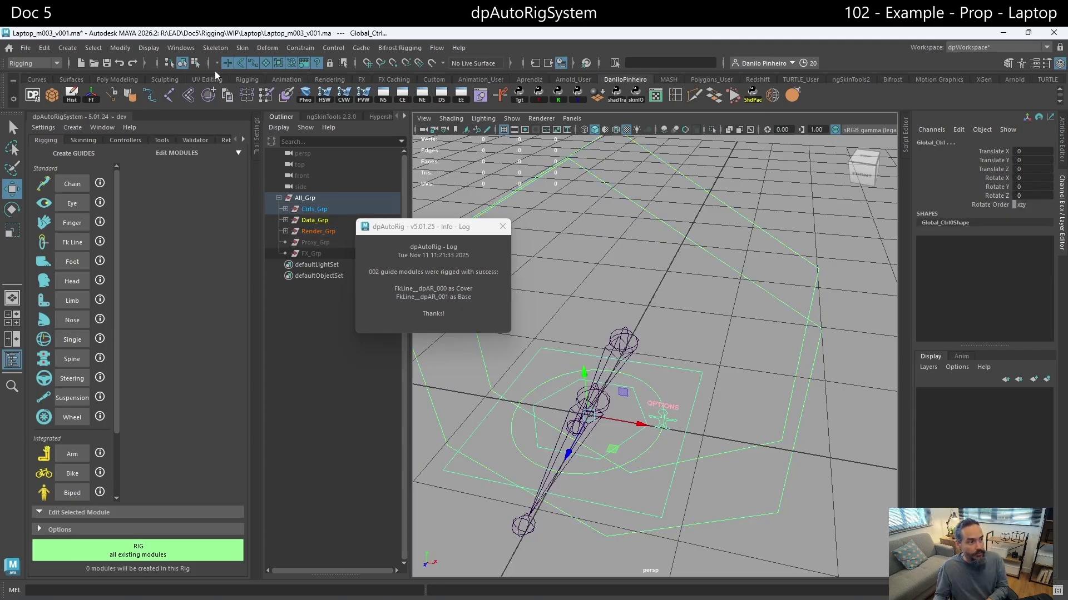
{"action": "key", "text": "F8"}
{"action": "key", "text": "f"}
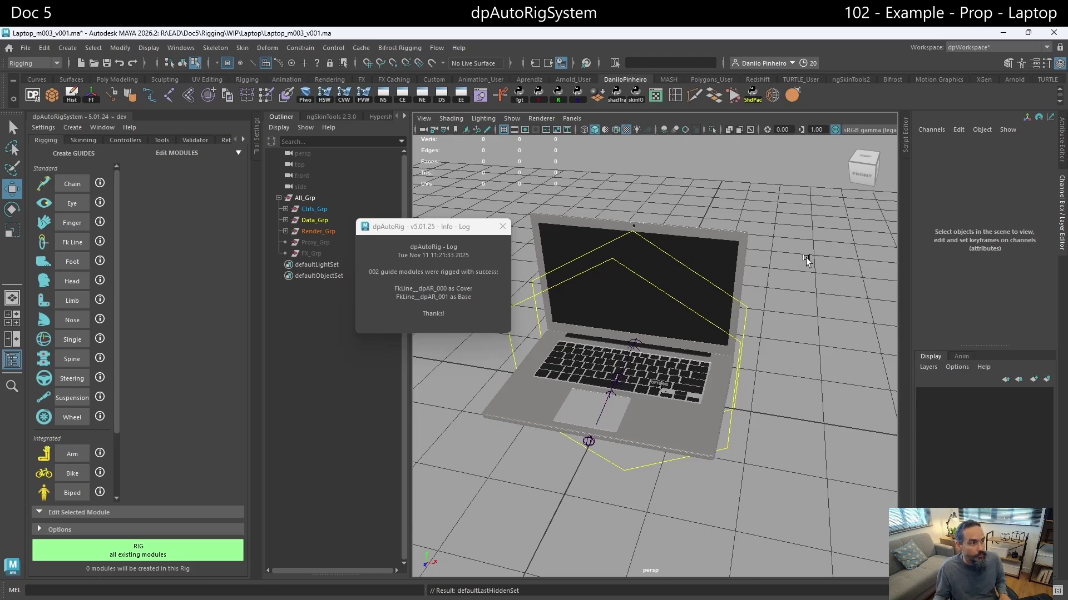
{"action": "left_click", "coordinate": [585, 445]}
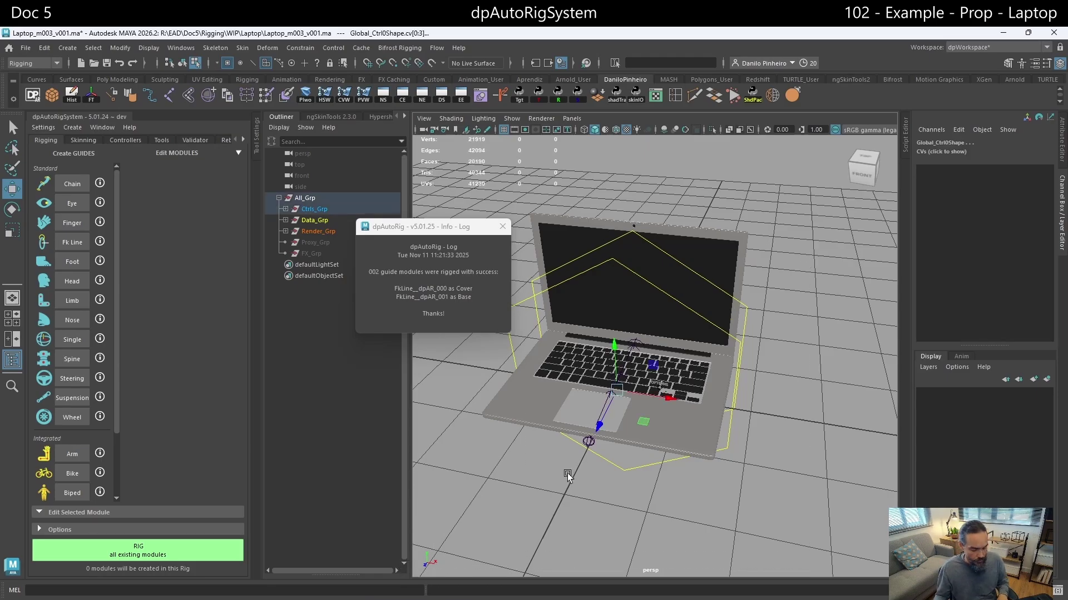
{"action": "key", "text": "r"}
{"action": "left_click_drag", "start_coordinate": [588, 439], "coordinate": [735, 440]}
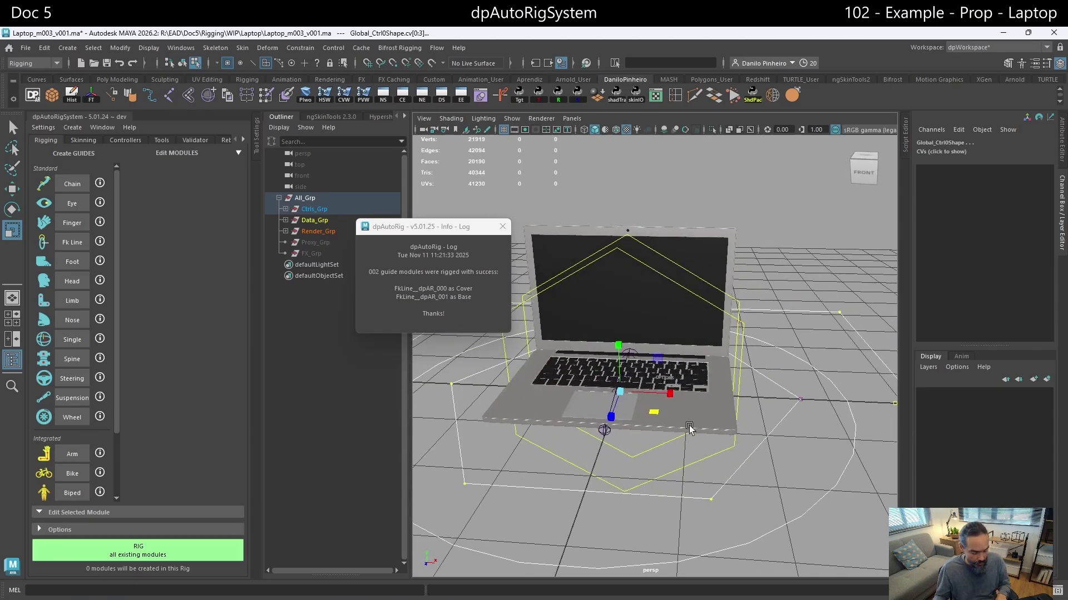
Switch to wireframe display and hide Cover_Grp and Keyboard_Grp inside Render_Grp
{"action": "key", "text": "4"}
{"action": "right_click_drag", "start_coordinate": [687, 431], "coordinate": [884, 434], "text": "alt"}
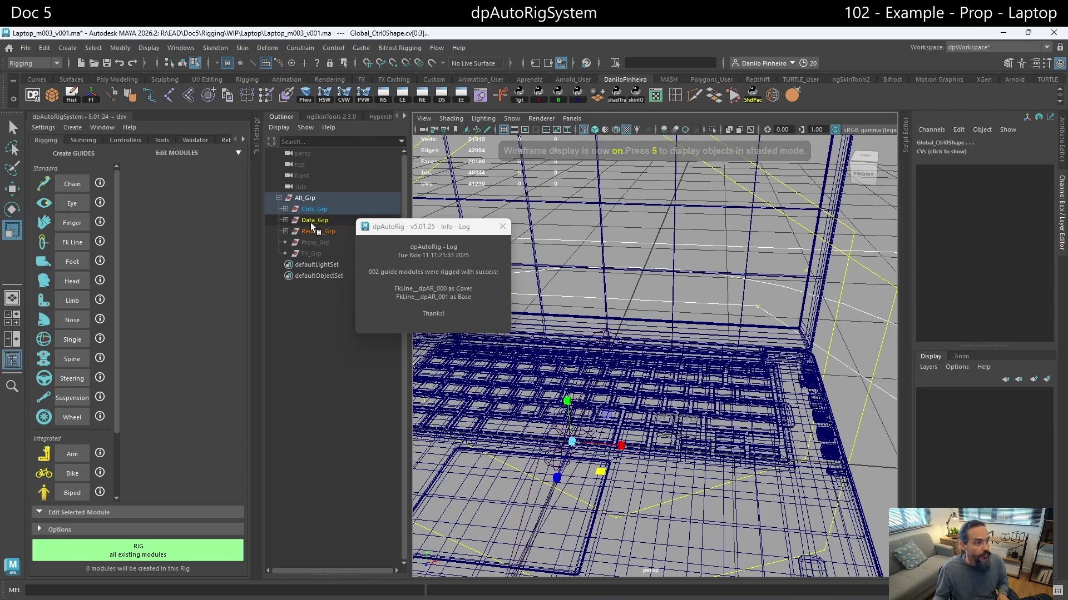
{"action": "left_click", "coordinate": [285, 231]}
{"action": "left_click", "coordinate": [321, 242]}
{"action": "left_click", "coordinate": [321, 253], "text": "shift"}
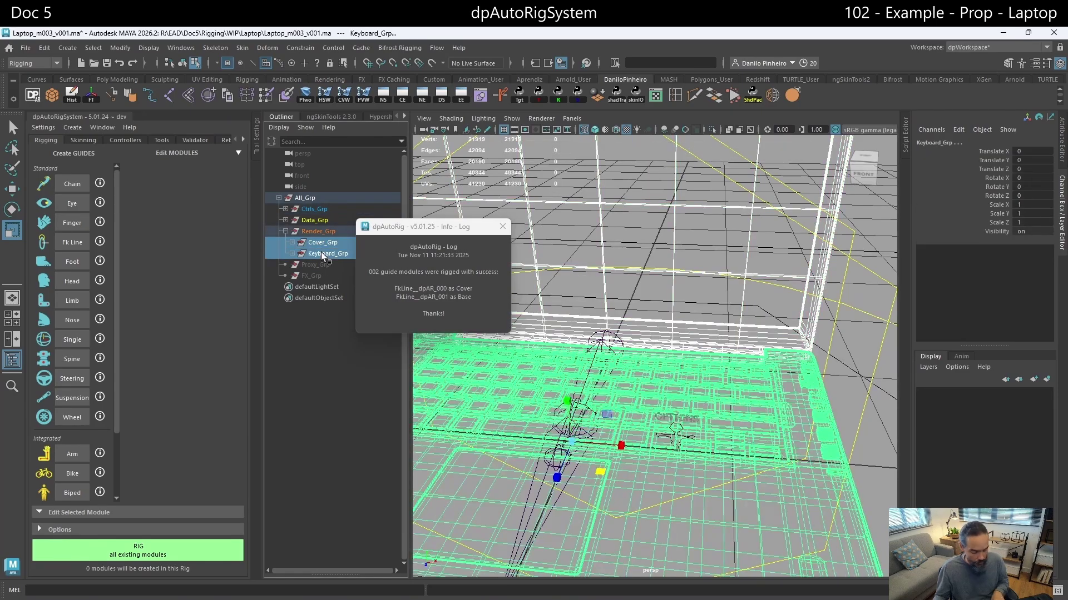
{"action": "key", "text": "h"}
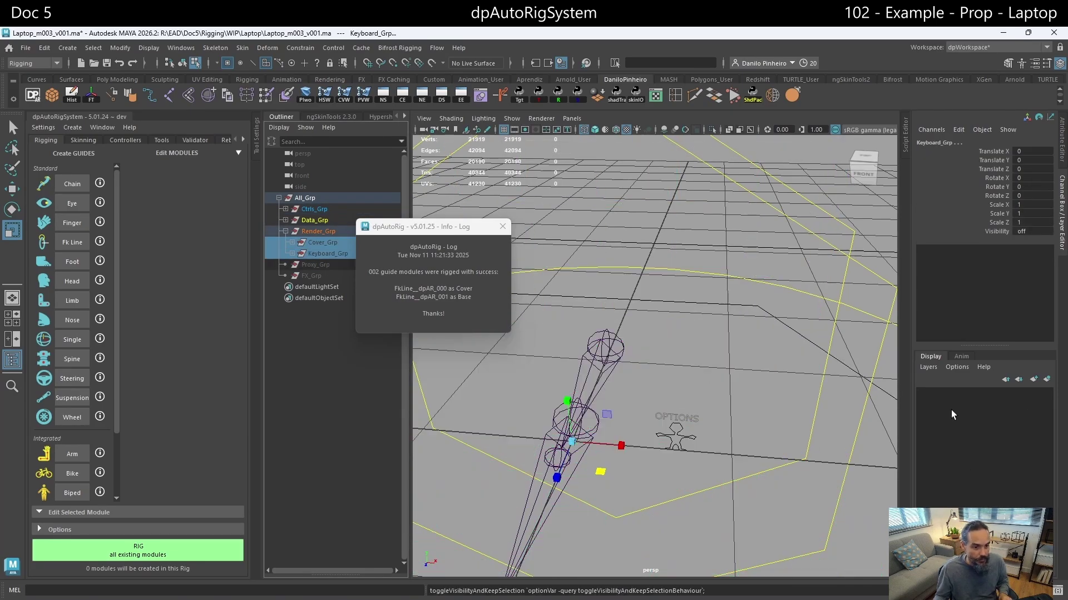
Move Option_Ctrl_Zero_0_Grp out along X to about 3.722, beyond the root control circle
{"action": "left_click_drag", "start_coordinate": [672, 421], "coordinate": [657, 414], "text": "alt"}
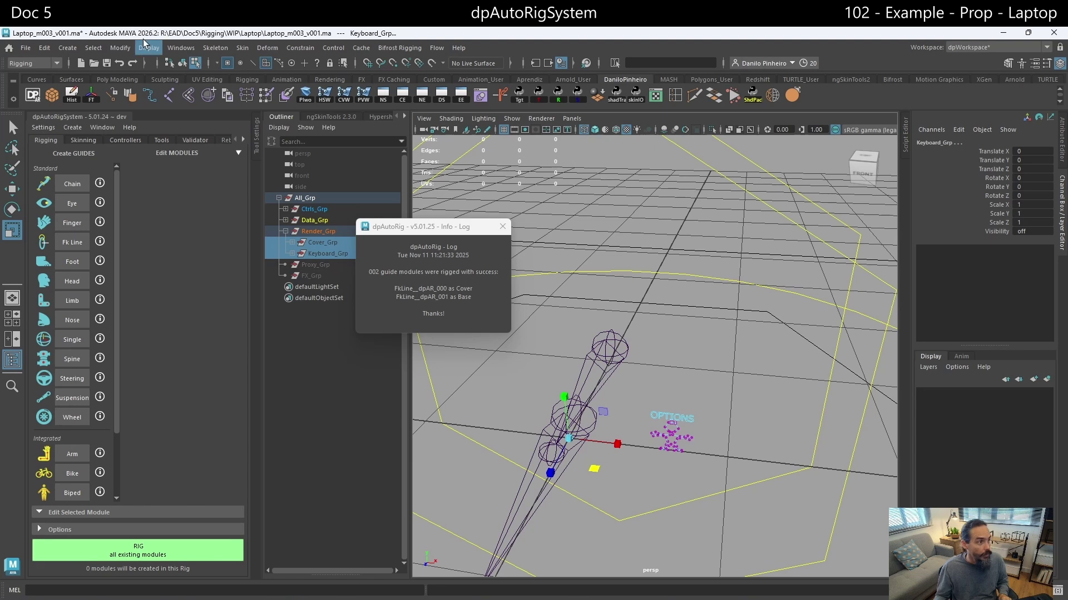
{"action": "left_click", "coordinate": [183, 63]}
{"action": "left_click_drag", "start_coordinate": [680, 352], "coordinate": [680, 352], "text": "alt"}
{"action": "key", "text": "w"}
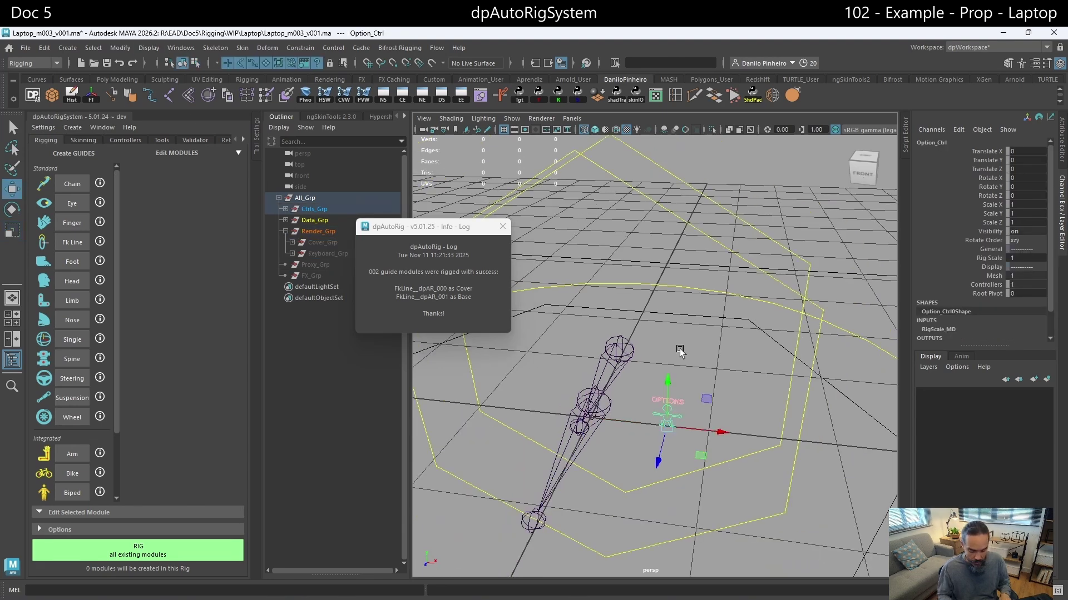
{"action": "key", "text": "Up"}
{"action": "scroll", "coordinate": [693, 295], "scroll_direction": "down", "scroll_amount": 3}
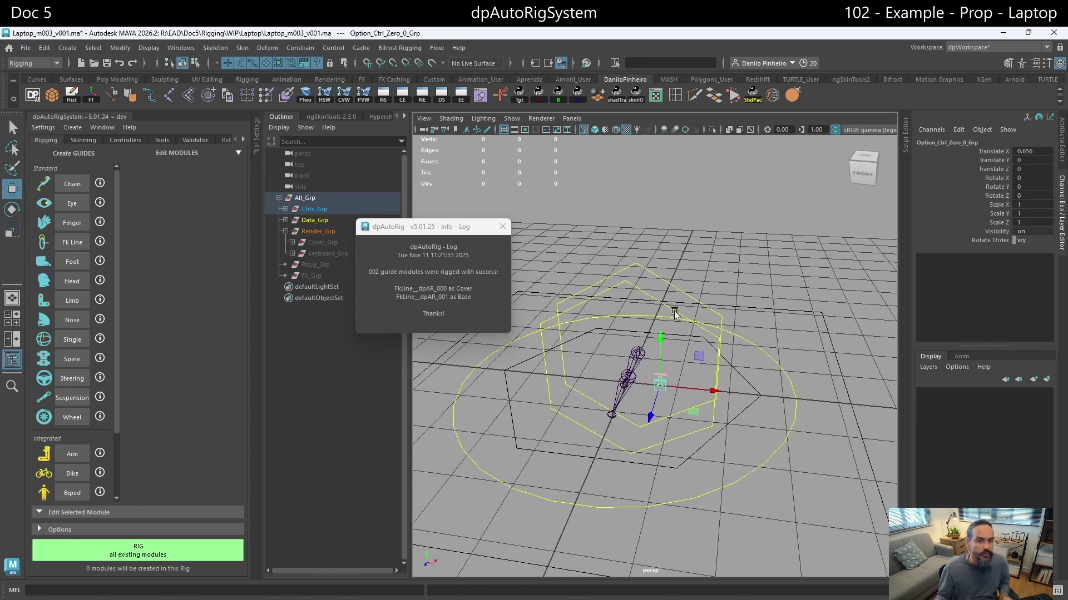
{"action": "left_click", "coordinate": [675, 374]}
{"action": "left_click", "coordinate": [659, 382]}
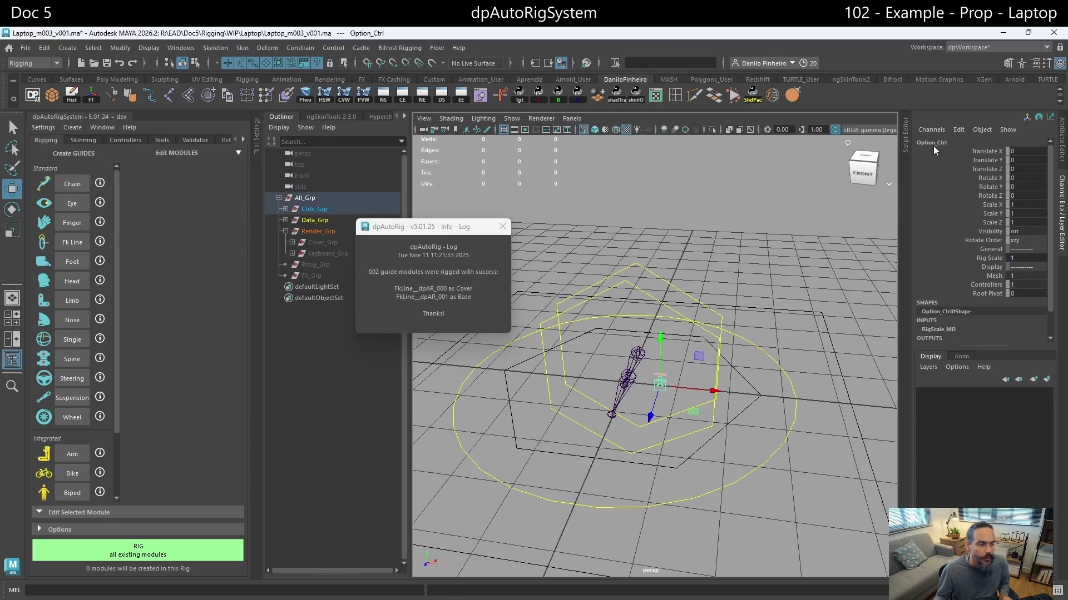
{"action": "left_click_drag", "start_coordinate": [717, 392], "coordinate": [718, 391], "text": "alt"}
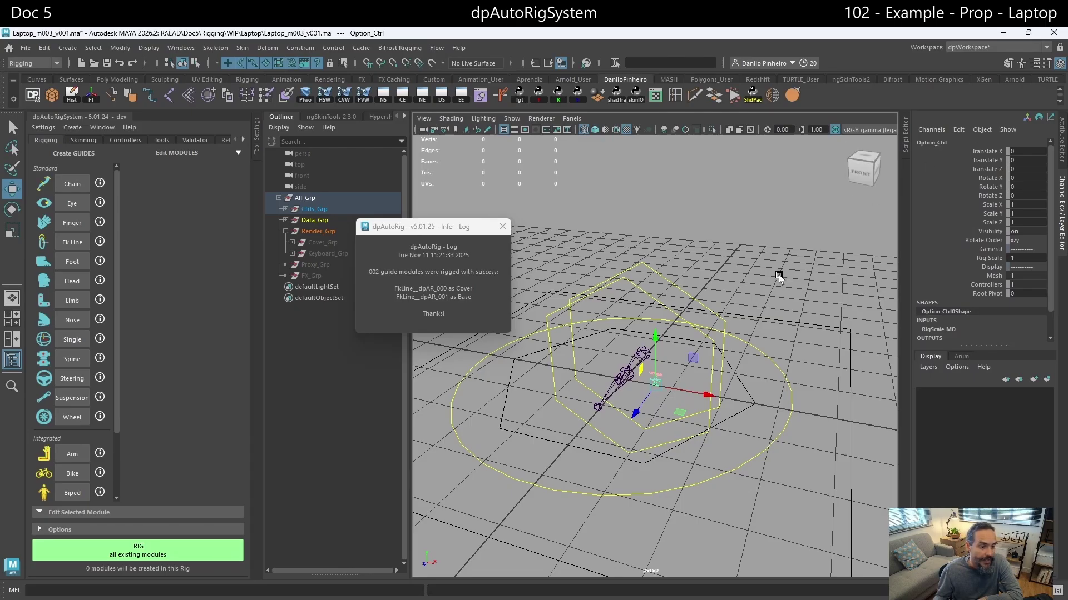
{"action": "key", "text": "Up"}
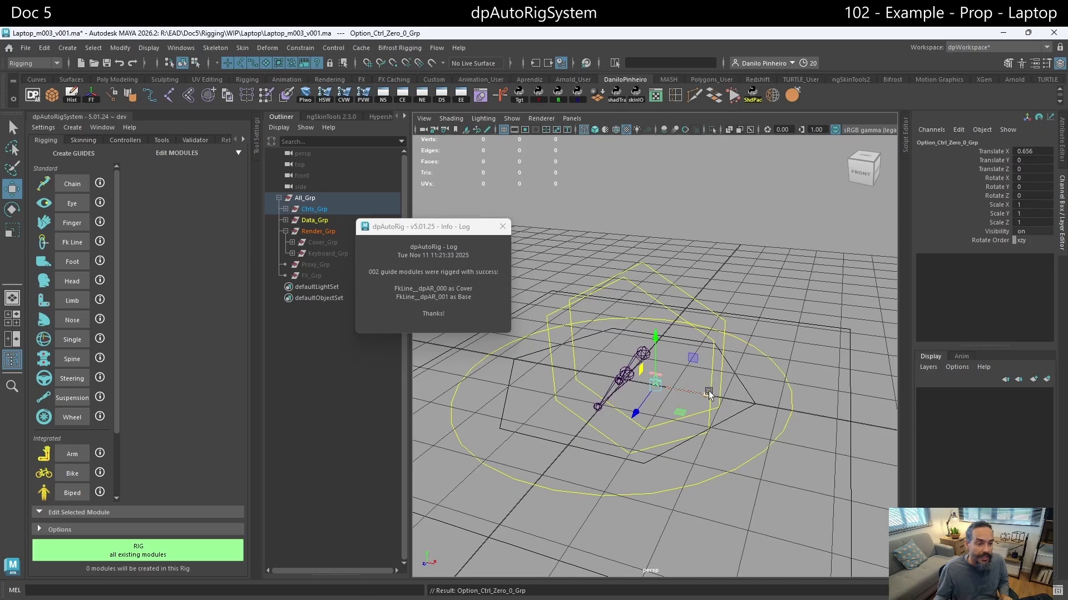
{"action": "left_click_drag", "start_coordinate": [709, 393], "coordinate": [879, 427]}
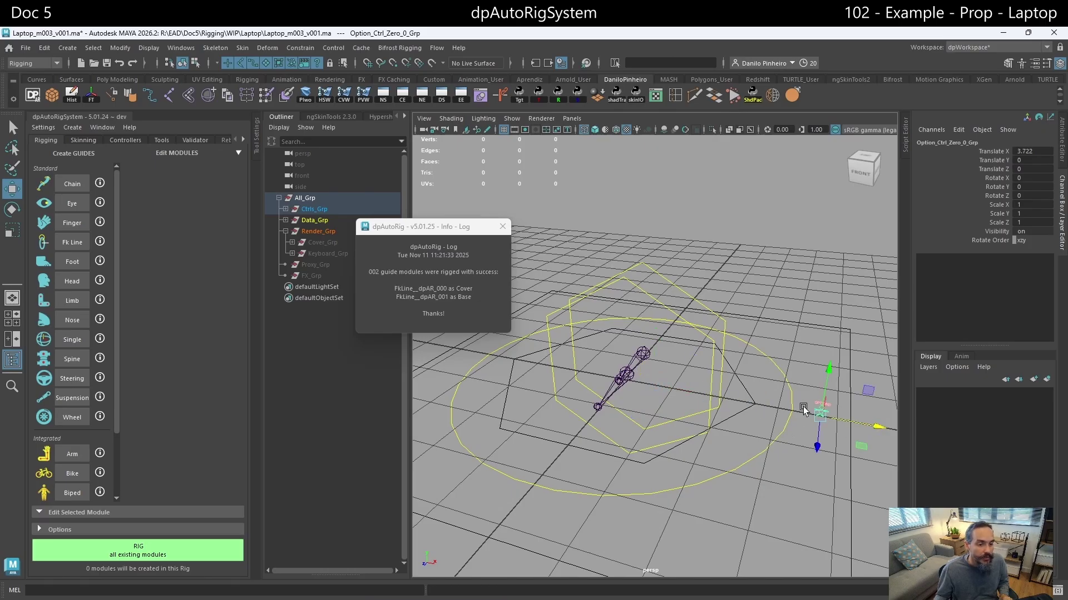
{"action": "scroll", "coordinate": [773, 392], "scroll_direction": "down", "scroll_amount": 2}
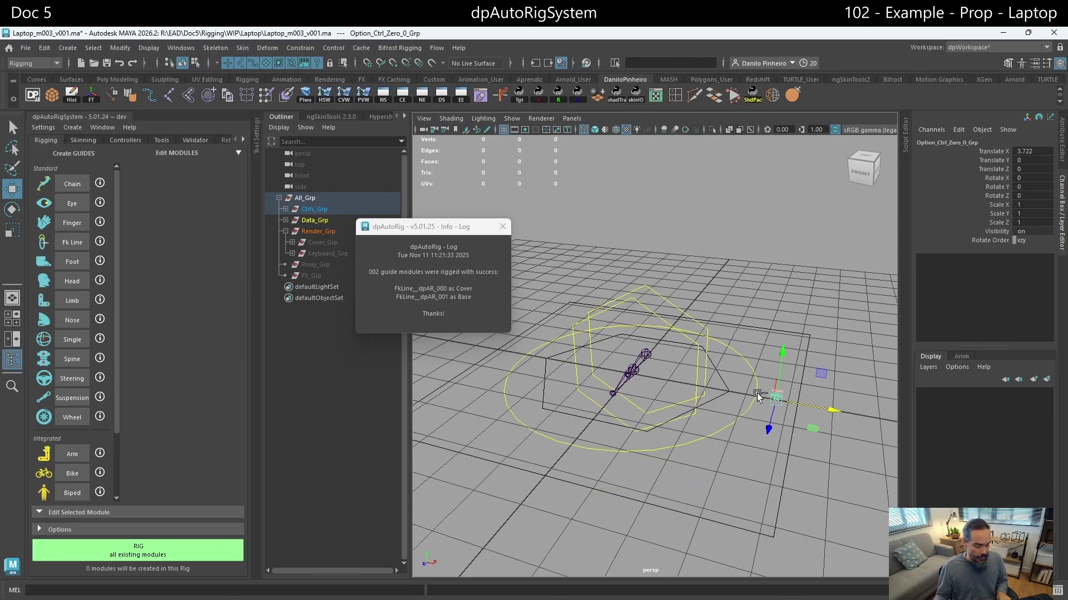
Show the last hidden laptop meshes and replace the shape of Base_00_Ctrl with a cube
{"action": "key", "text": "ctrl+shift+h"}
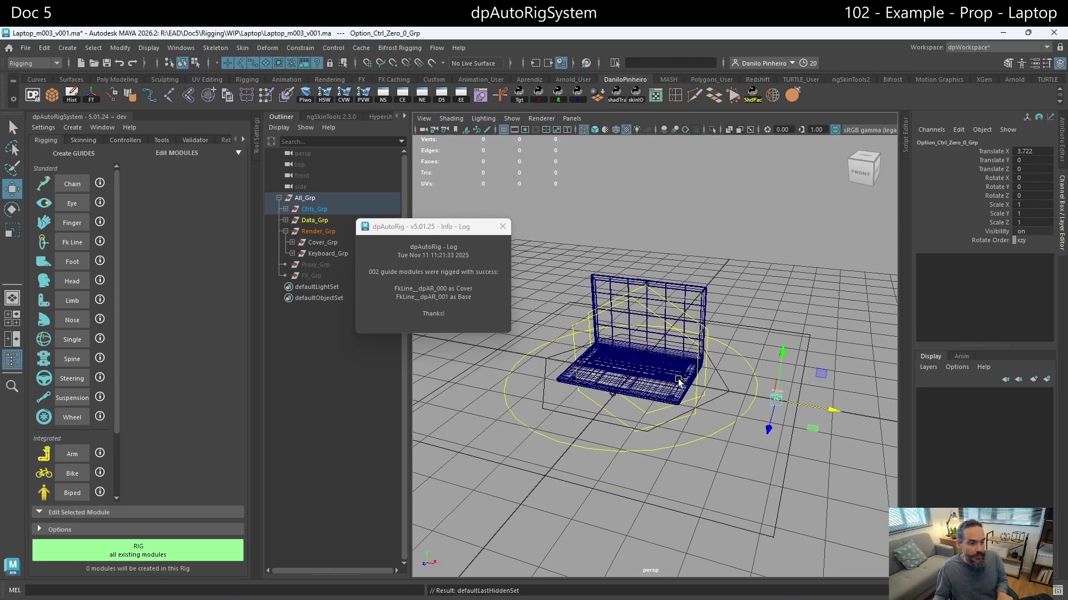
{"action": "left_click_drag", "start_coordinate": [665, 384], "coordinate": [631, 309], "text": "alt"}
{"action": "left_click", "coordinate": [614, 254]}
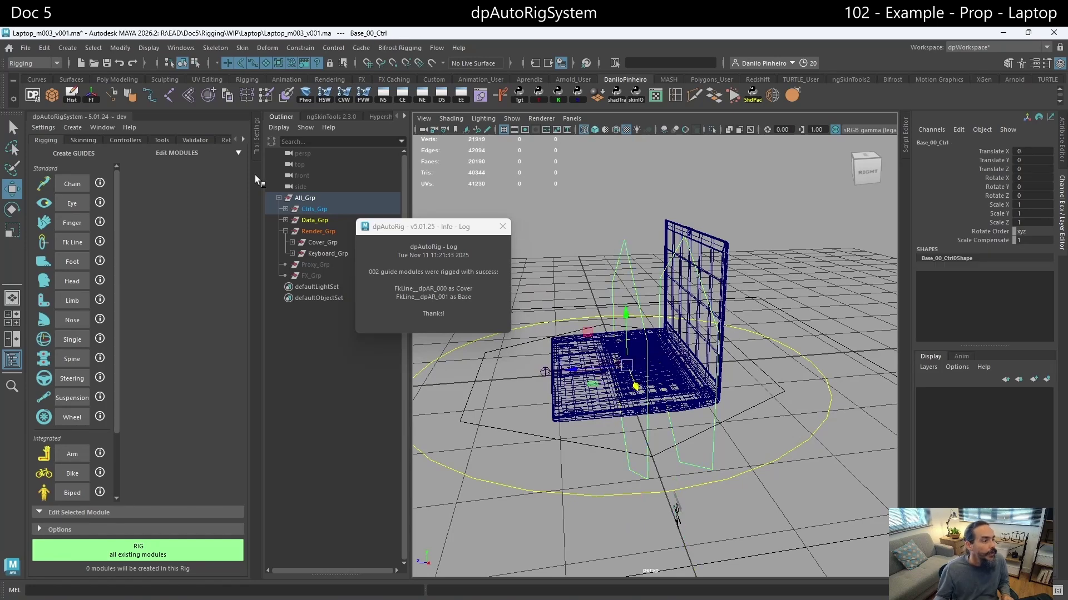
{"action": "left_click", "coordinate": [124, 140]}
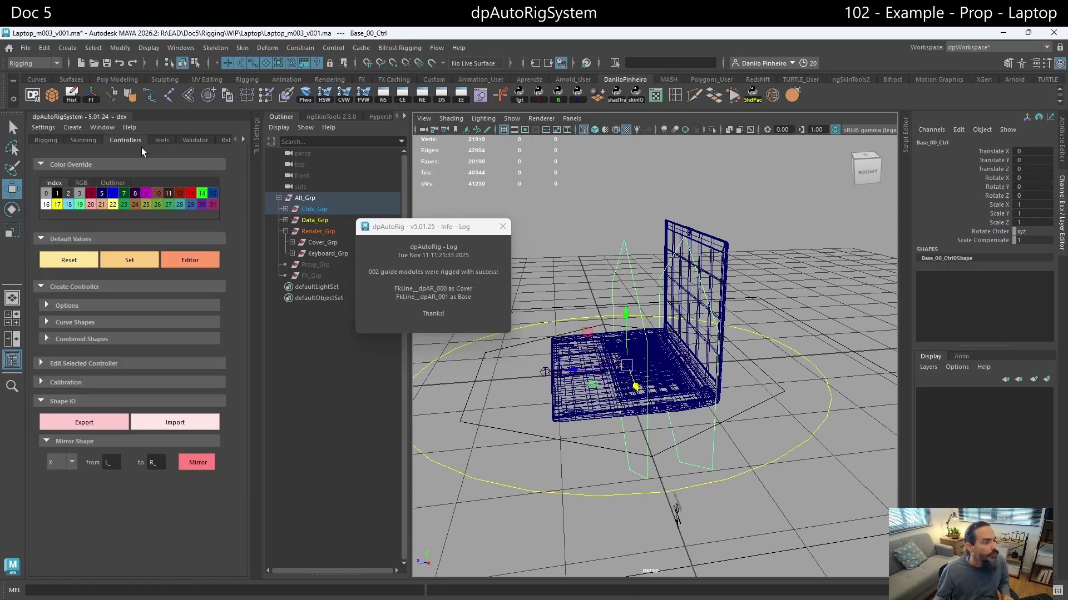
{"action": "left_click", "coordinate": [99, 307]}
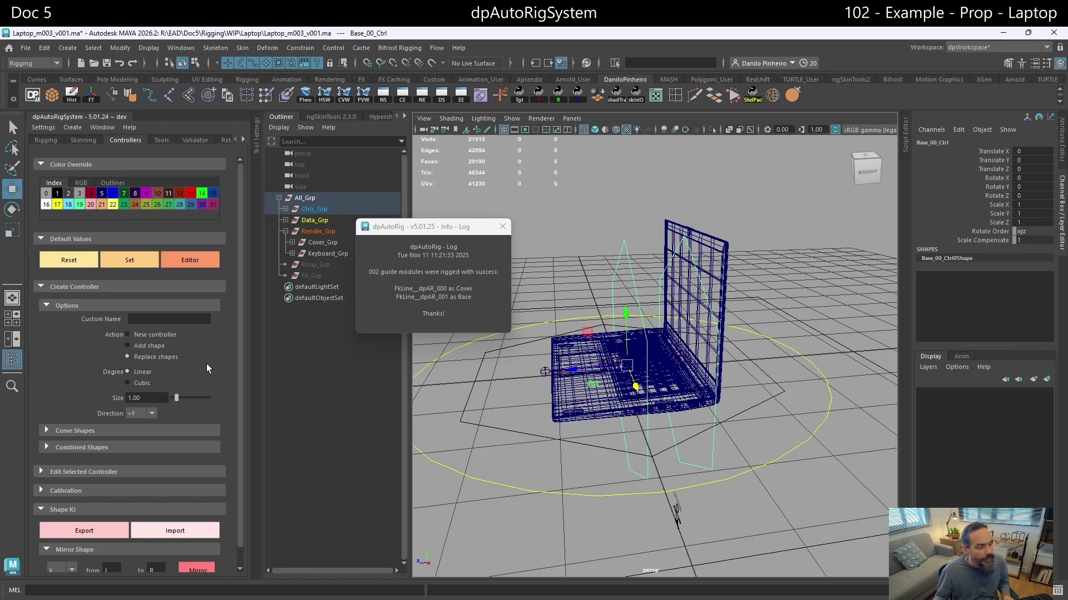
{"action": "left_click", "coordinate": [105, 432]}
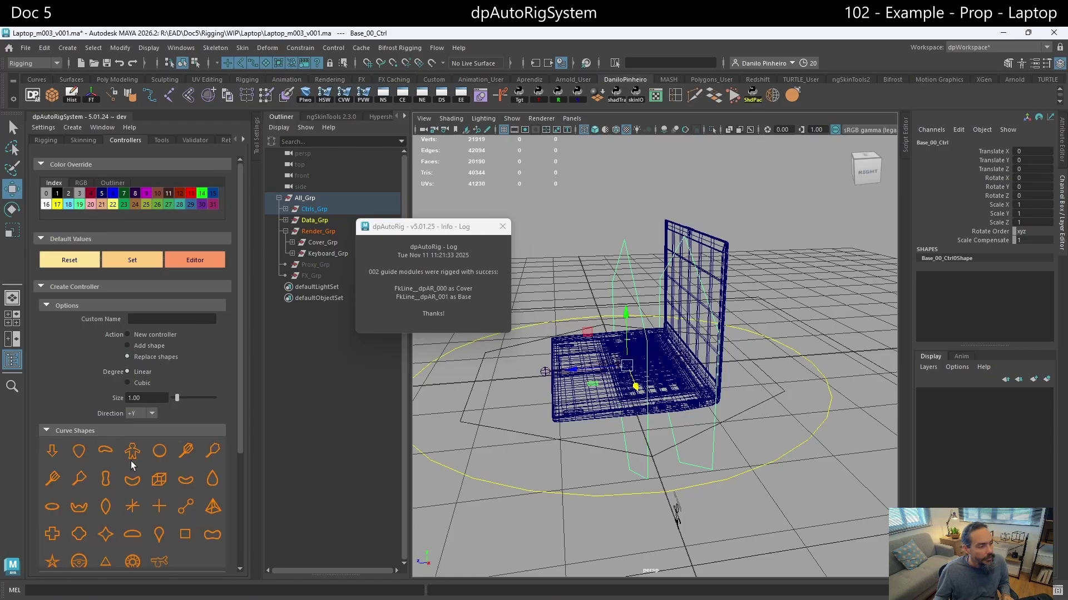
{"action": "left_click", "coordinate": [159, 479]}
Scale the control vertices of Base_00_Ctrl's cube to fit flat around the keyboard base and turn on shaded display
{"action": "left_click_drag", "start_coordinate": [629, 336], "coordinate": [617, 289], "text": "alt"}
{"action": "key", "text": "F8"}
{"action": "key", "text": "ctrl+shift+a"}
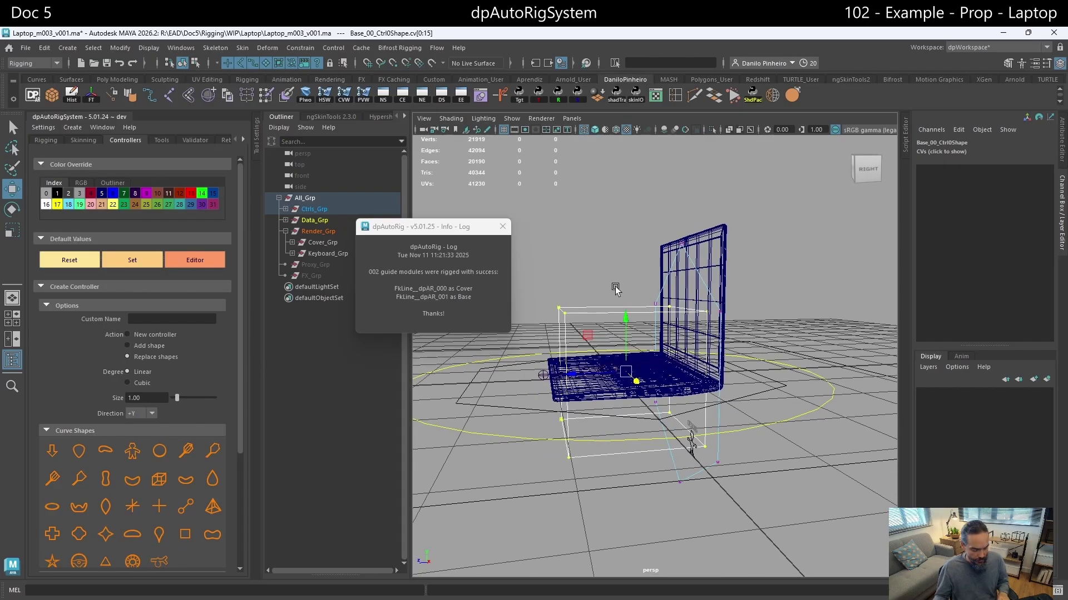
{"action": "key", "text": "t"}
{"action": "key", "text": "r"}
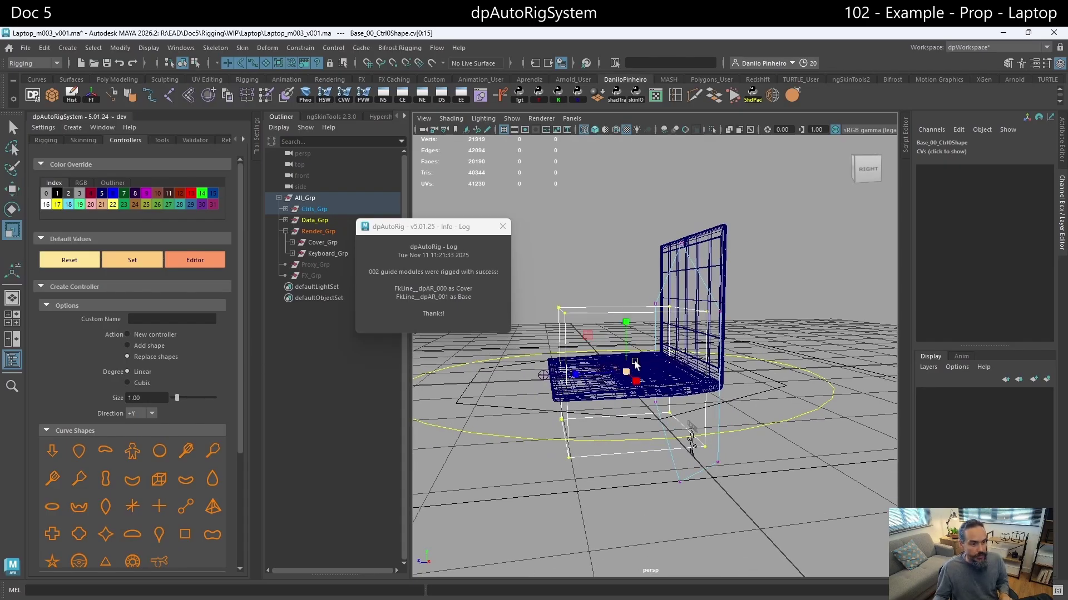
{"action": "left_click_drag", "start_coordinate": [633, 364], "coordinate": [665, 431], "text": "alt"}
{"action": "left_click_drag", "start_coordinate": [673, 387], "coordinate": [631, 350]}
{"action": "mouse_move", "coordinate": [713, 368]}
{"action": "left_mouse_down", "text": "alt"}
{"action": "mouse_move", "coordinate": [594, 387]}
{"action": "mouse_move", "coordinate": [740, 411]}
{"action": "mouse_move", "coordinate": [625, 398]}
{"action": "mouse_move", "coordinate": [724, 401]}
{"action": "mouse_move", "coordinate": [712, 390]}
{"action": "mouse_move", "coordinate": [536, 380]}
{"action": "mouse_move", "coordinate": [693, 398]}
{"action": "mouse_move", "coordinate": [646, 424]}
{"action": "mouse_move", "coordinate": [755, 378]}
{"action": "left_mouse_up", "text": "alt"}
{"action": "left_click", "coordinate": [196, 64]}
{"action": "key", "text": "5"}
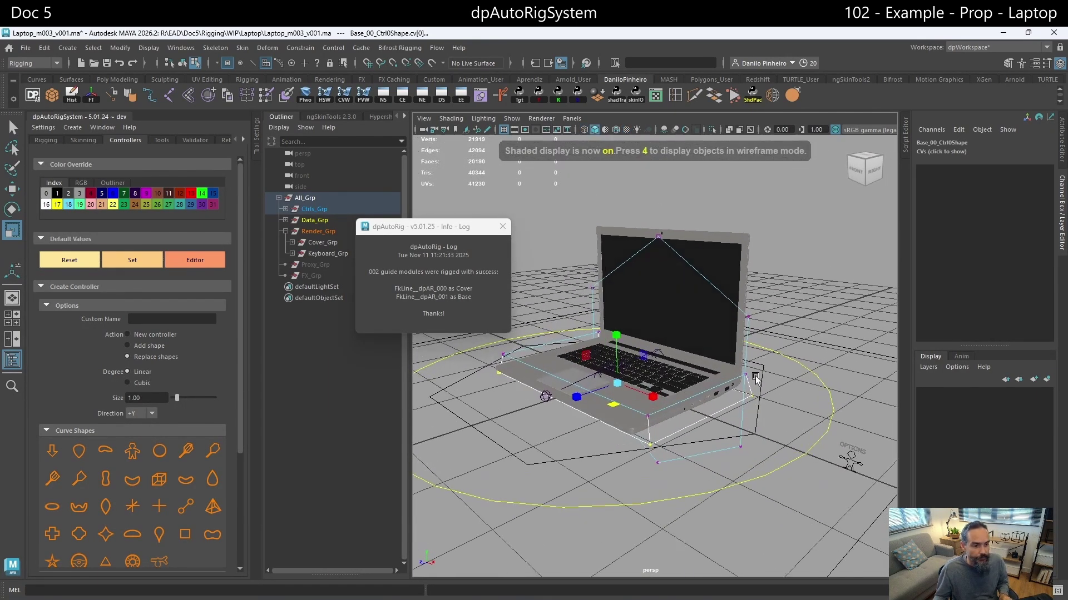
Replace the shape of Cover_00_Ctrl with a square
{"action": "key", "text": "F8"}
{"action": "left_click", "coordinate": [748, 315]}
{"action": "left_click_drag", "start_coordinate": [768, 329], "coordinate": [355, 319], "text": "alt"}
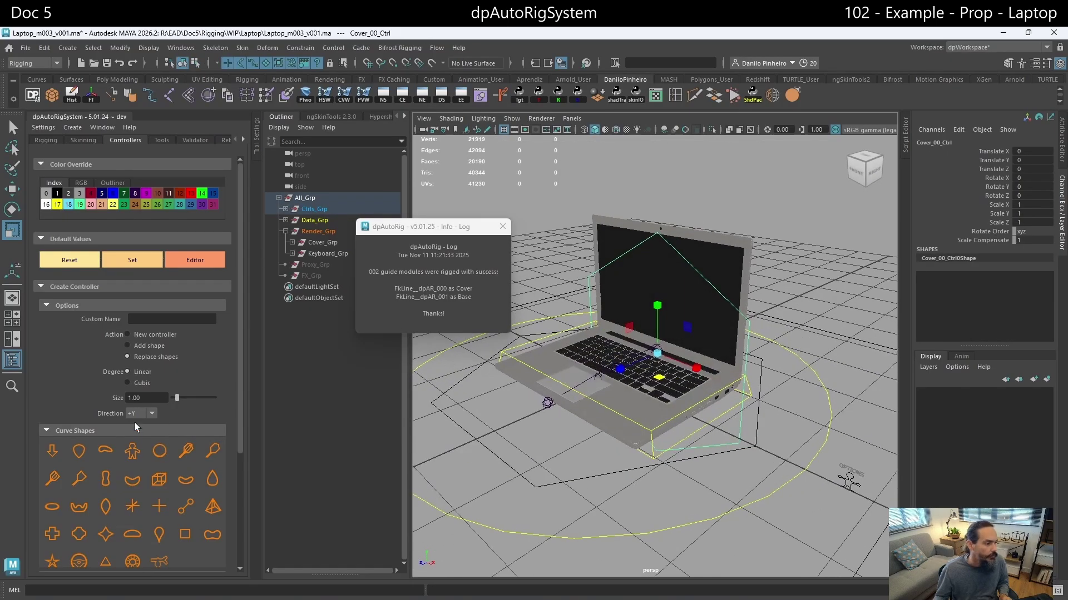
{"action": "scroll", "coordinate": [182, 509], "scroll_direction": "down", "scroll_amount": 1}
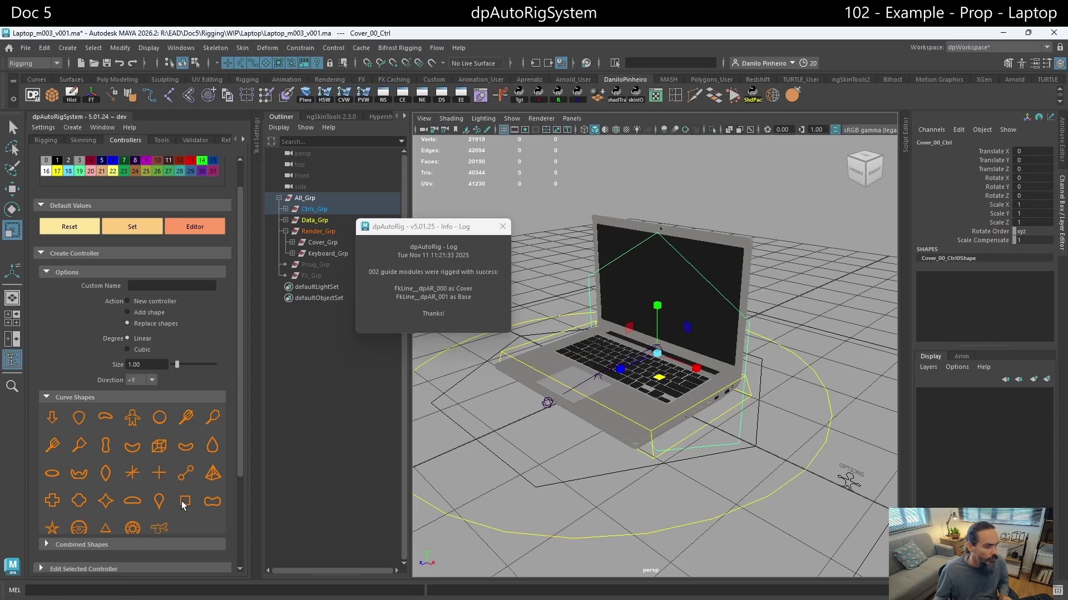
{"action": "left_click", "coordinate": [183, 501]}
Move the control vertices of Cover_00_Ctrl's square up to the middle of the screen and back behind the laptop cover
{"action": "left_click_drag", "start_coordinate": [610, 413], "coordinate": [774, 284], "text": "alt"}
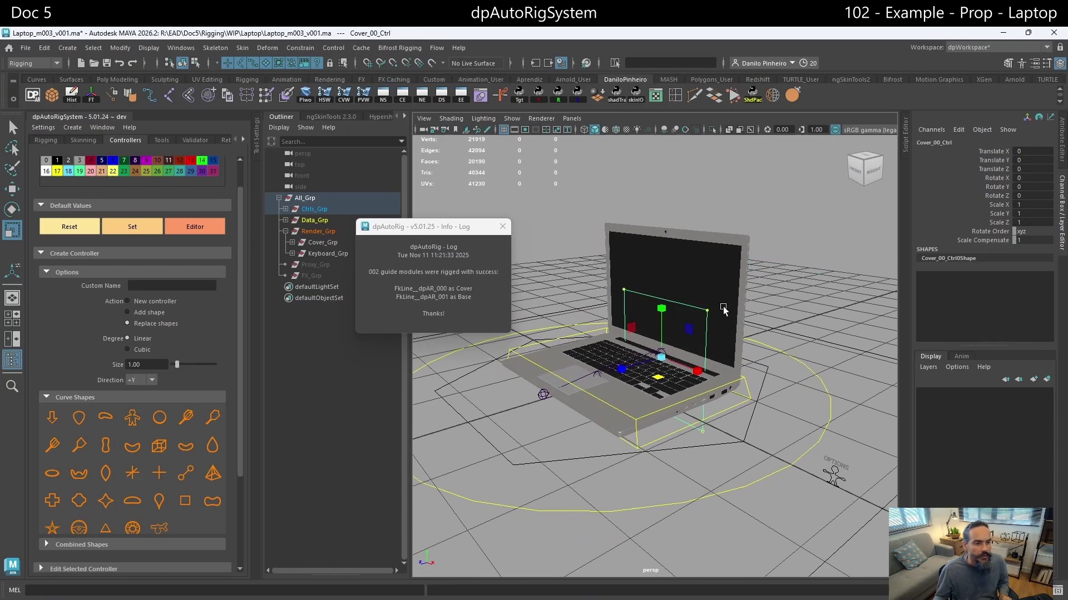
{"action": "left_click", "coordinate": [773, 274]}
{"action": "left_click", "coordinate": [714, 306]}
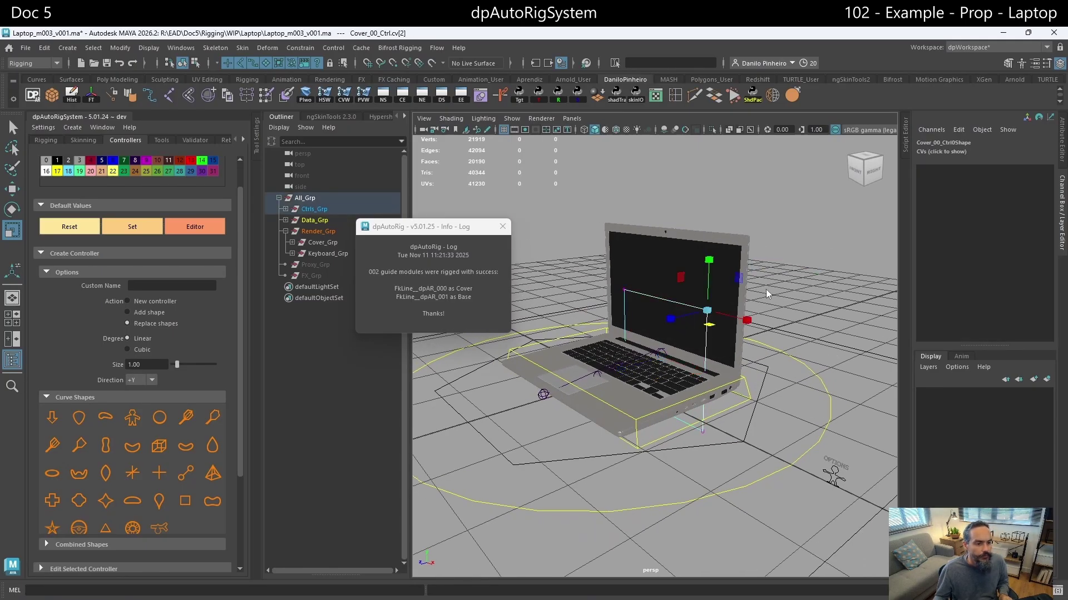
{"action": "key", "text": "F8"}
{"action": "left_click_drag", "start_coordinate": [767, 295], "coordinate": [635, 248], "text": "alt"}
{"action": "key", "text": "w"}
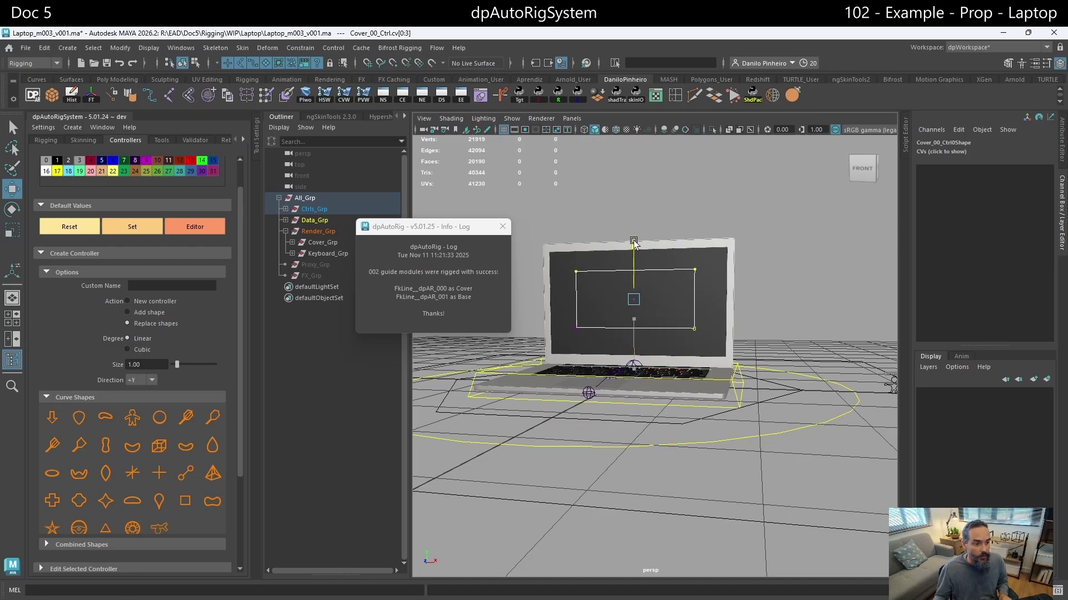
{"action": "left_click_drag", "start_coordinate": [695, 278], "coordinate": [794, 286], "text": "alt"}
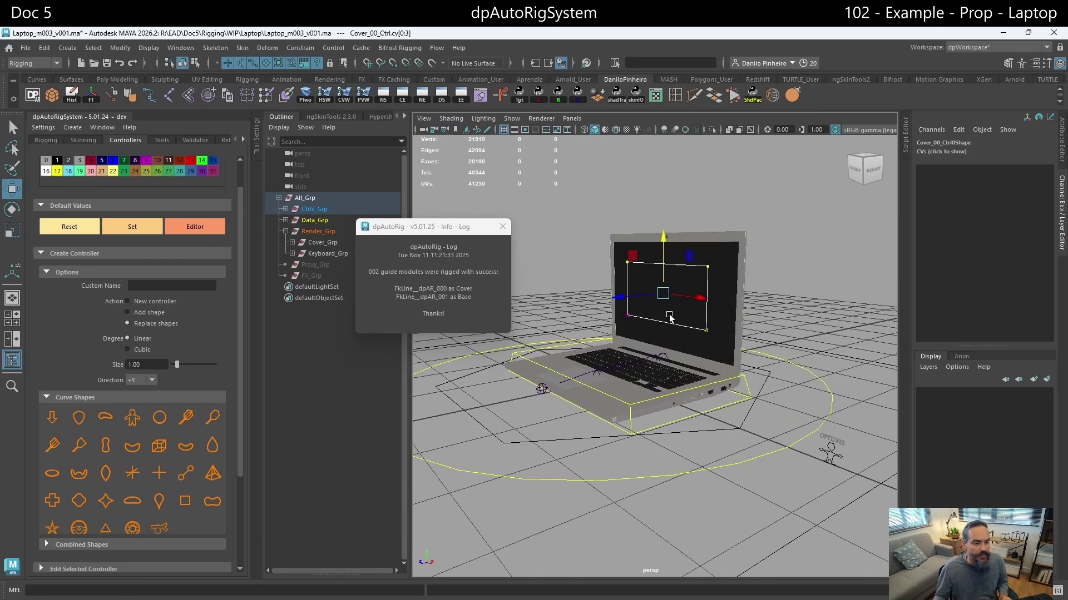
{"action": "mouse_move", "coordinate": [670, 317]}
{"action": "left_mouse_down", "text": "alt"}
{"action": "mouse_move", "coordinate": [717, 318]}
{"action": "mouse_move", "coordinate": [652, 326]}
{"action": "mouse_move", "coordinate": [684, 325]}
{"action": "mouse_move", "coordinate": [676, 323]}
{"action": "left_mouse_up", "text": "alt"}
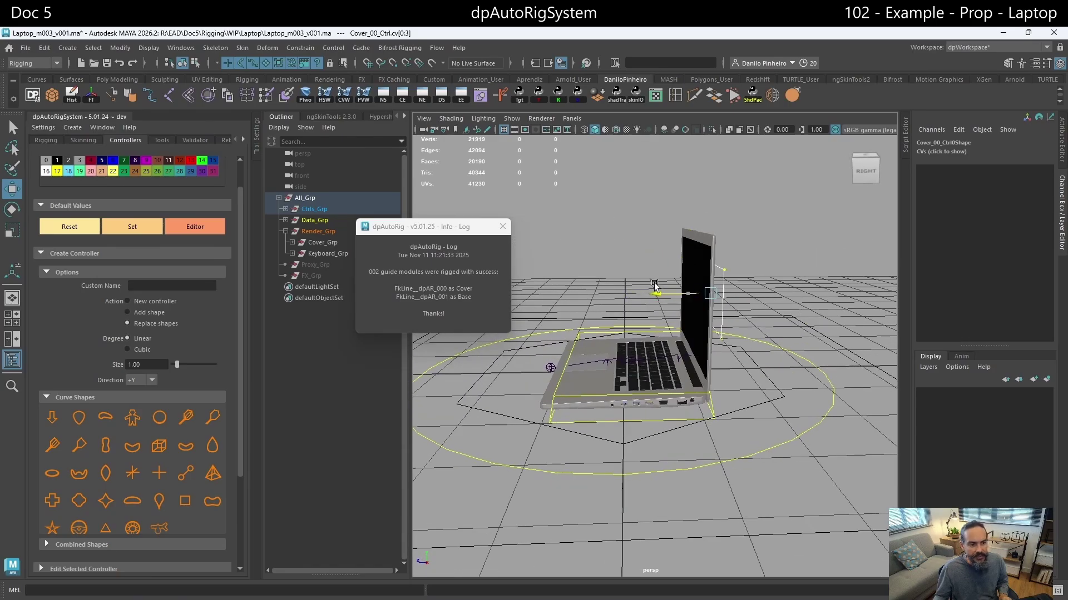
{"action": "left_click_drag", "start_coordinate": [656, 288], "coordinate": [687, 337], "text": "alt"}
{"action": "left_click", "coordinate": [789, 302]}
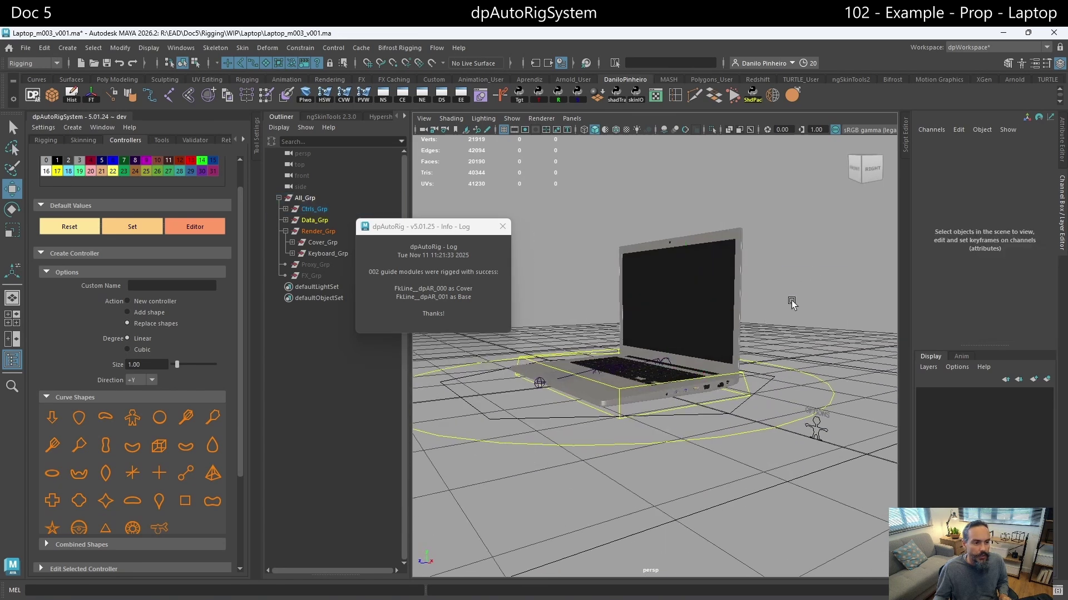
{"action": "left_click_drag", "start_coordinate": [789, 302], "coordinate": [714, 279], "text": "alt"}
{"action": "left_click", "coordinate": [713, 280]}
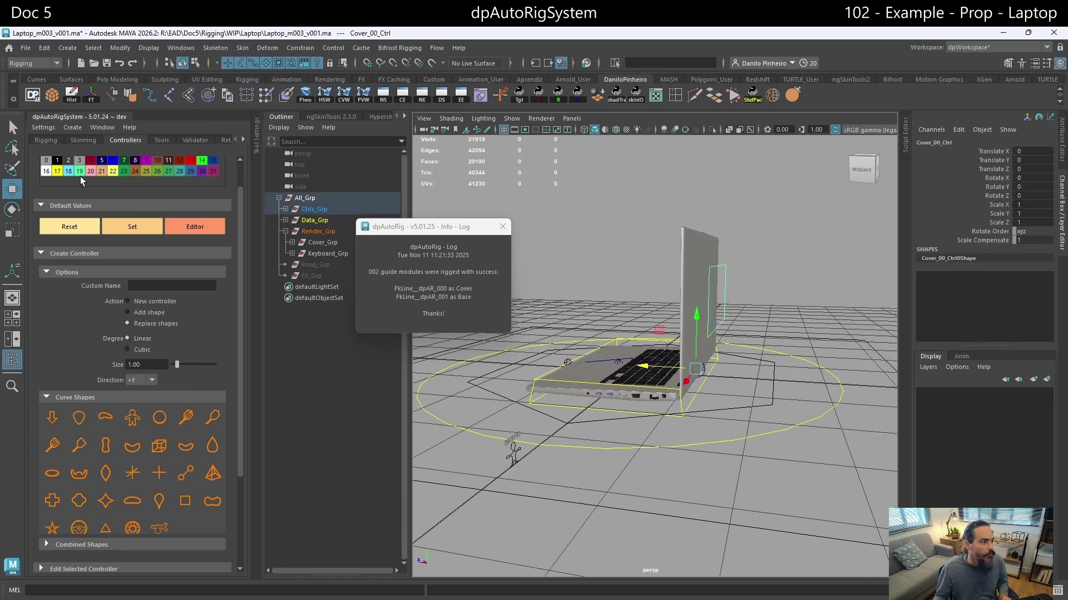
{"action": "left_click", "coordinate": [535, 153]}
{"action": "left_click_drag", "start_coordinate": [535, 152], "coordinate": [747, 273], "text": "alt"}
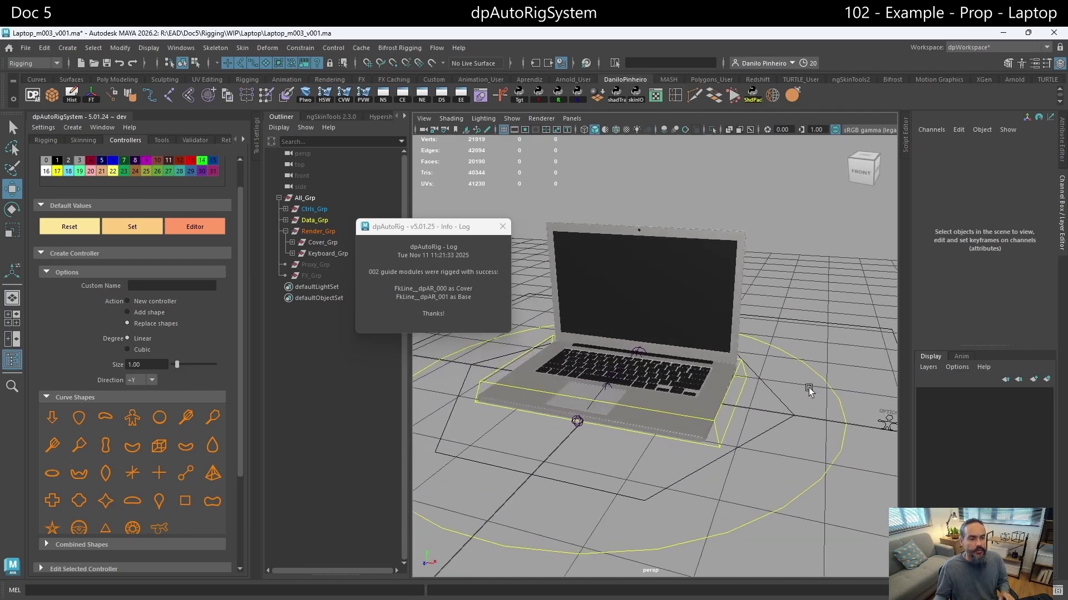
Draw a curve outlining the open laptop's profile in the side view, and return to the perspective view
{"action": "scroll", "coordinate": [800, 391], "scroll_direction": "down", "scroll_amount": 3}
{"action": "left_click", "coordinate": [778, 391]}
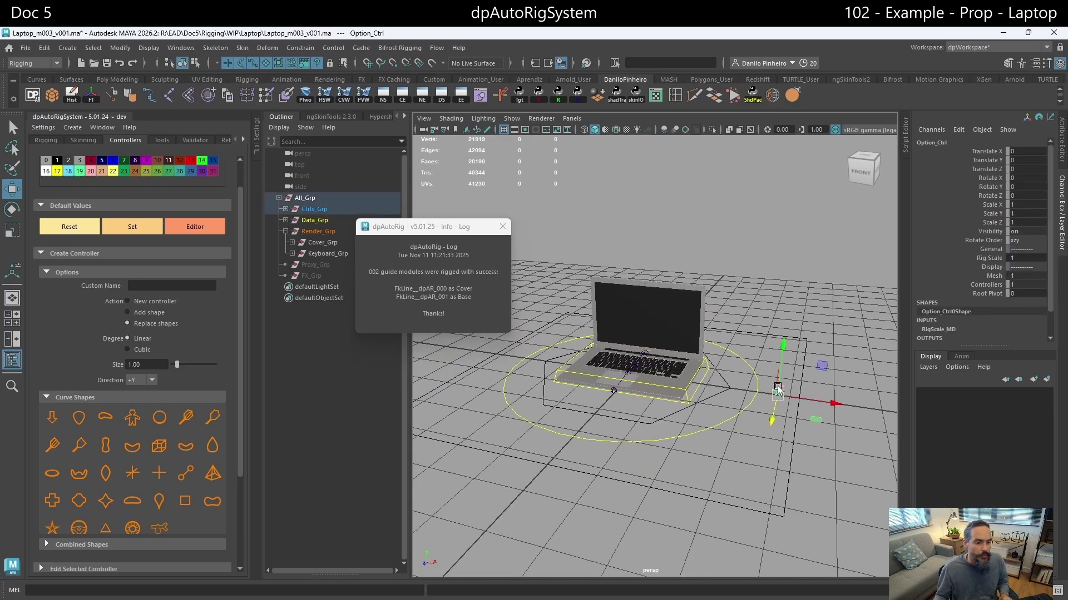
{"action": "scroll", "coordinate": [778, 389], "scroll_direction": "up", "scroll_amount": 2}
{"action": "left_click_drag", "start_coordinate": [777, 389], "coordinate": [734, 367], "text": "alt"}
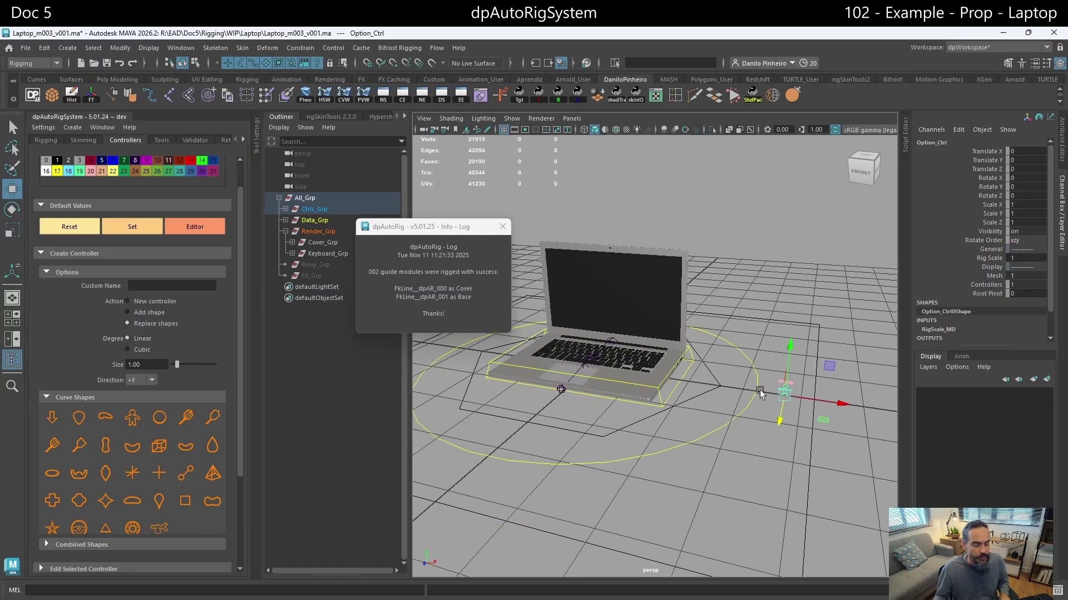
{"action": "key", "text": "space"}
{"action": "left_click", "coordinate": [790, 393]}
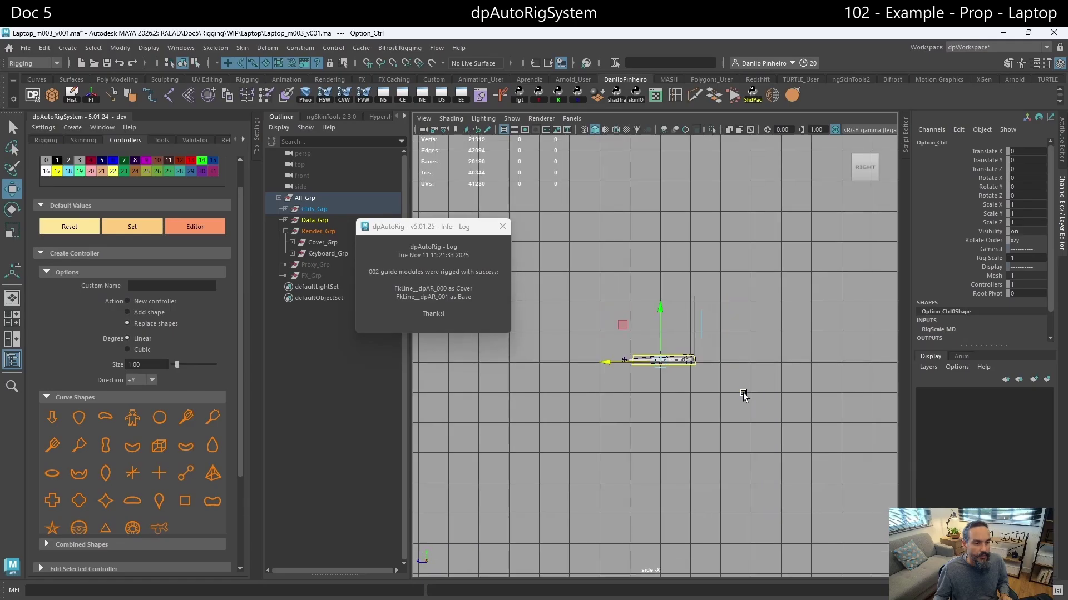
{"action": "left_click", "coordinate": [151, 96]}
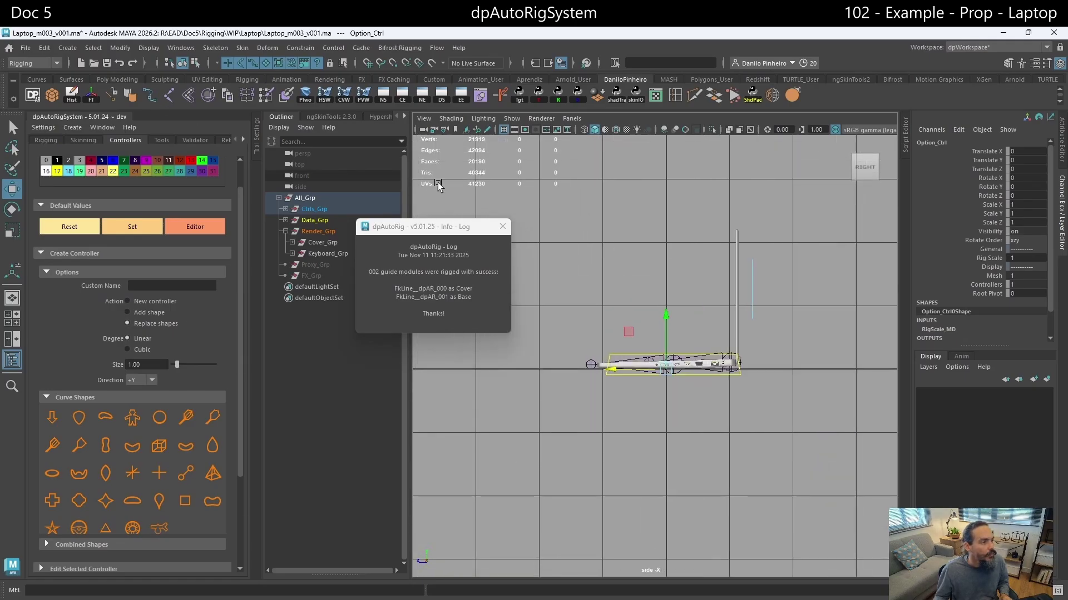
{"action": "left_click", "coordinate": [734, 231]}
{"action": "left_click", "coordinate": [734, 358]}
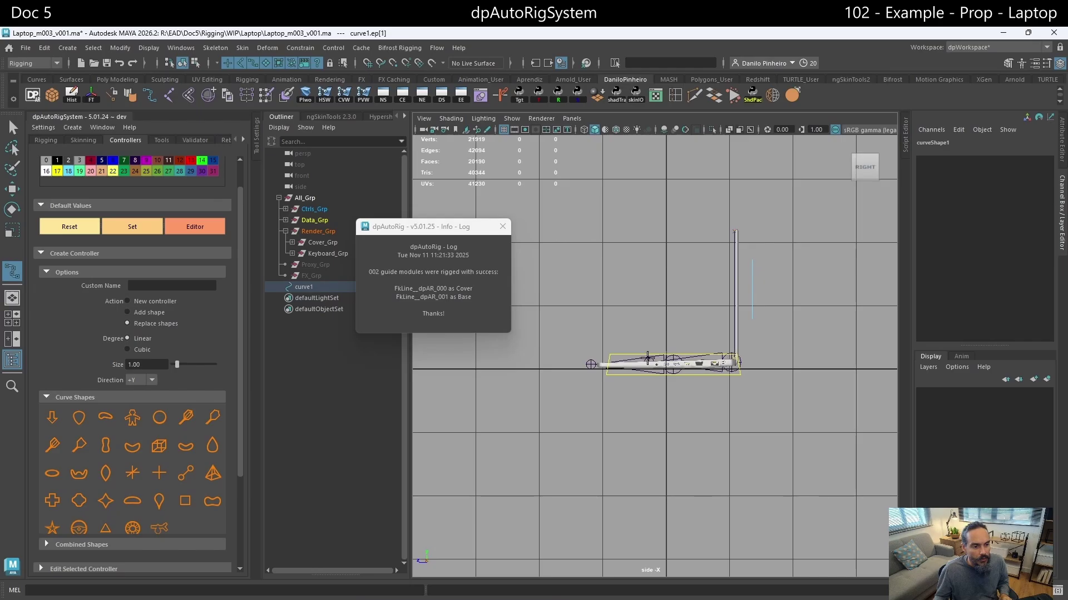
{"action": "left_click", "coordinate": [673, 367]}
{"action": "left_click", "coordinate": [736, 229]}
{"action": "key", "text": "BackSpace"}
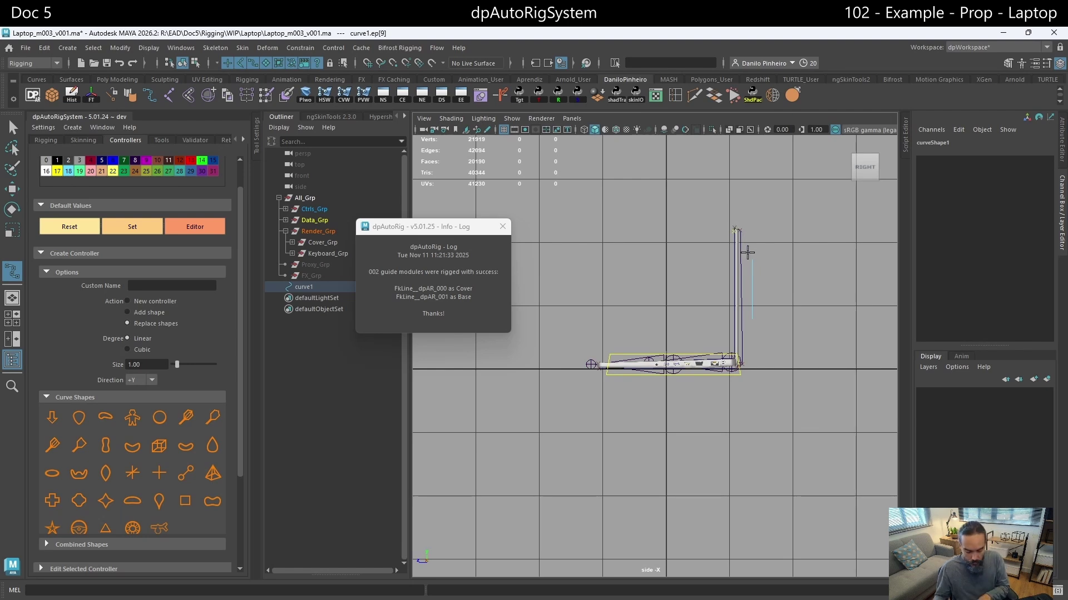
{"action": "key", "text": "Return"}
{"action": "key", "text": "w"}
{"action": "key", "text": "space"}
{"action": "left_click_drag", "start_coordinate": [736, 316], "coordinate": [730, 288]}
{"action": "left_click_drag", "start_coordinate": [728, 298], "coordinate": [709, 313], "text": "alt"}
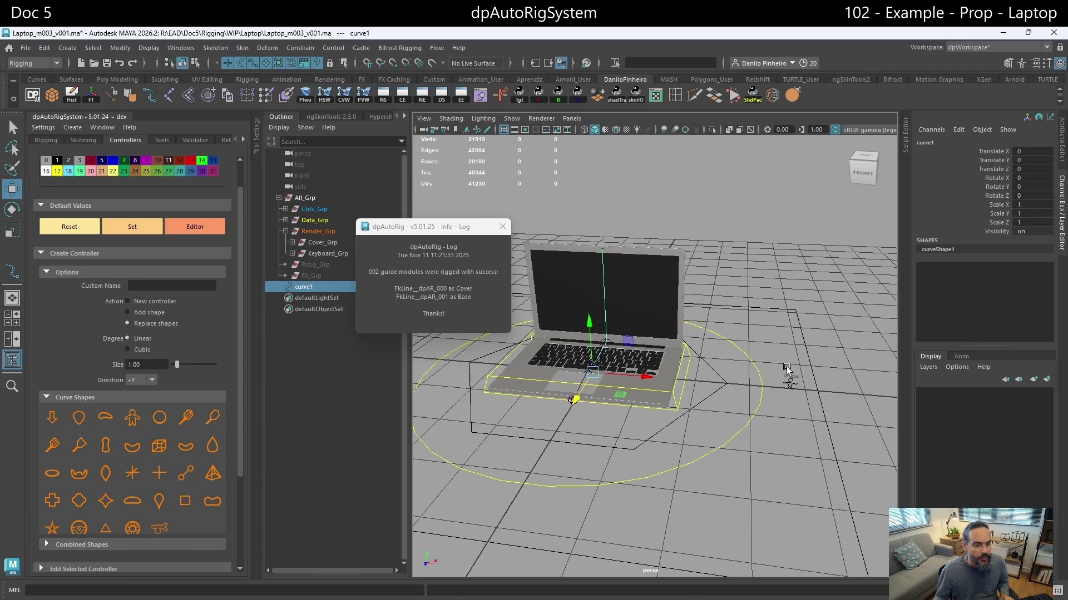
Replace the shape of Option_Ctrl with the drawn laptop-profile curve
{"action": "left_click", "coordinate": [791, 407]}
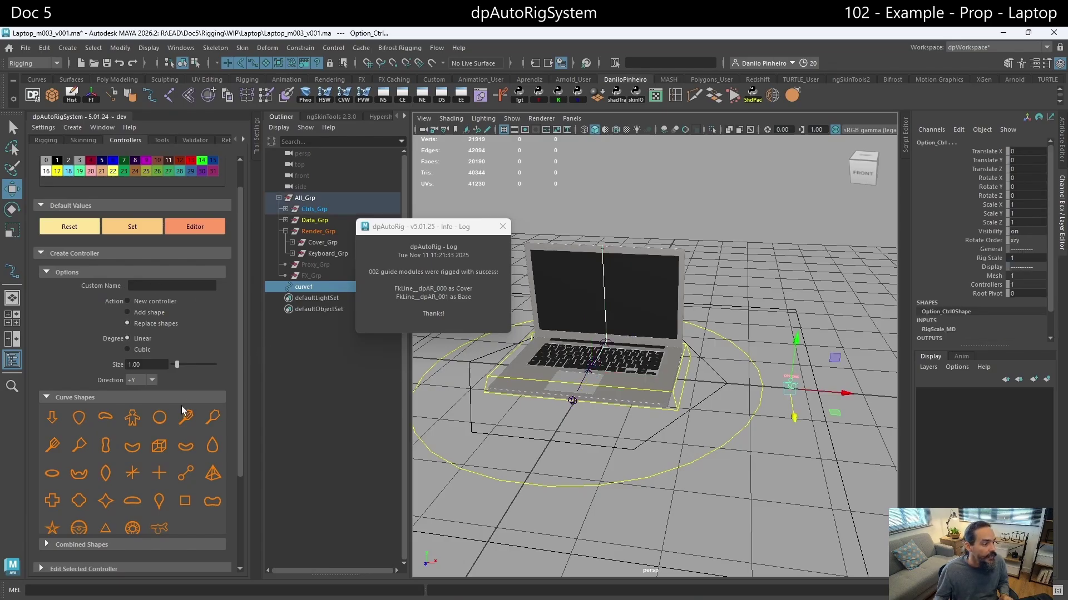
{"action": "left_click", "coordinate": [176, 275]}
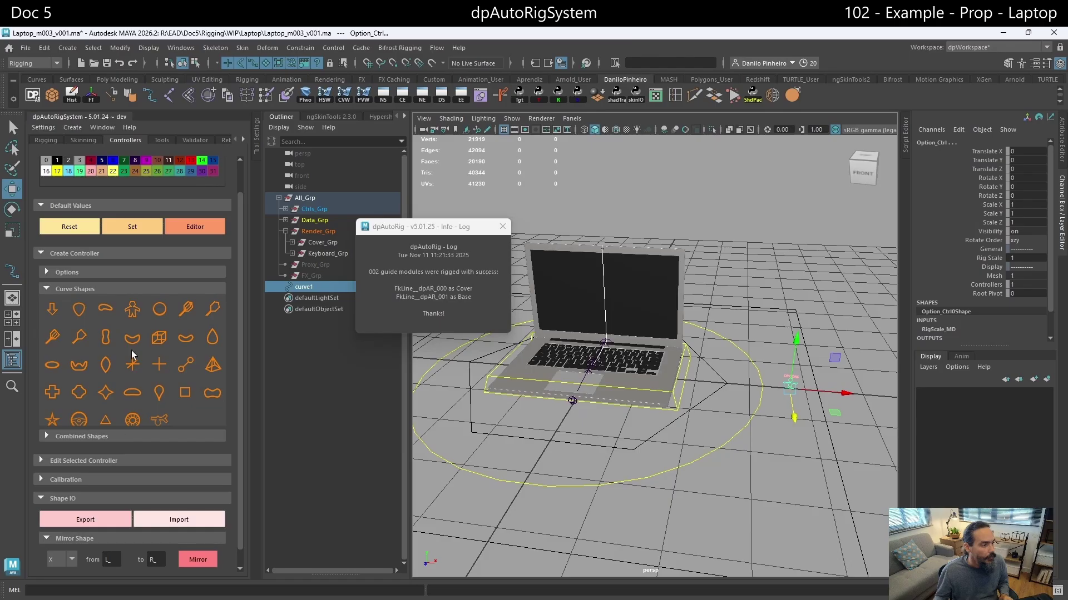
{"action": "left_click", "coordinate": [122, 289]}
{"action": "left_click", "coordinate": [118, 363]}
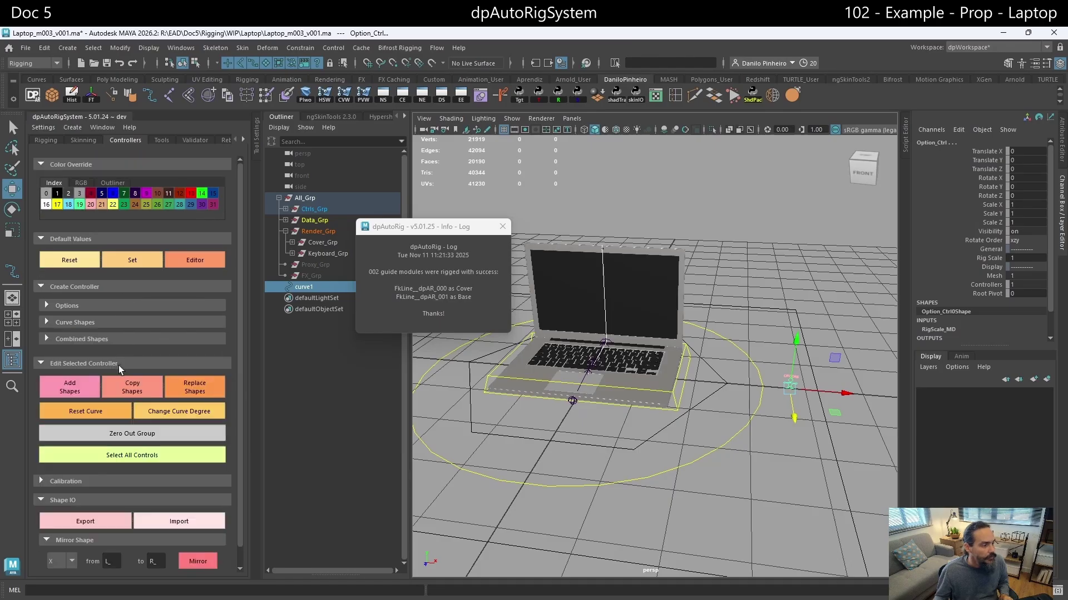
{"action": "left_click", "coordinate": [202, 391]}
Scale down all the control vertices of Option_Ctrl's laptop-profile shape
{"action": "left_click_drag", "start_coordinate": [734, 354], "coordinate": [783, 286], "text": "alt"}
{"action": "left_click", "coordinate": [765, 268]}
{"action": "left_click", "coordinate": [791, 254]}
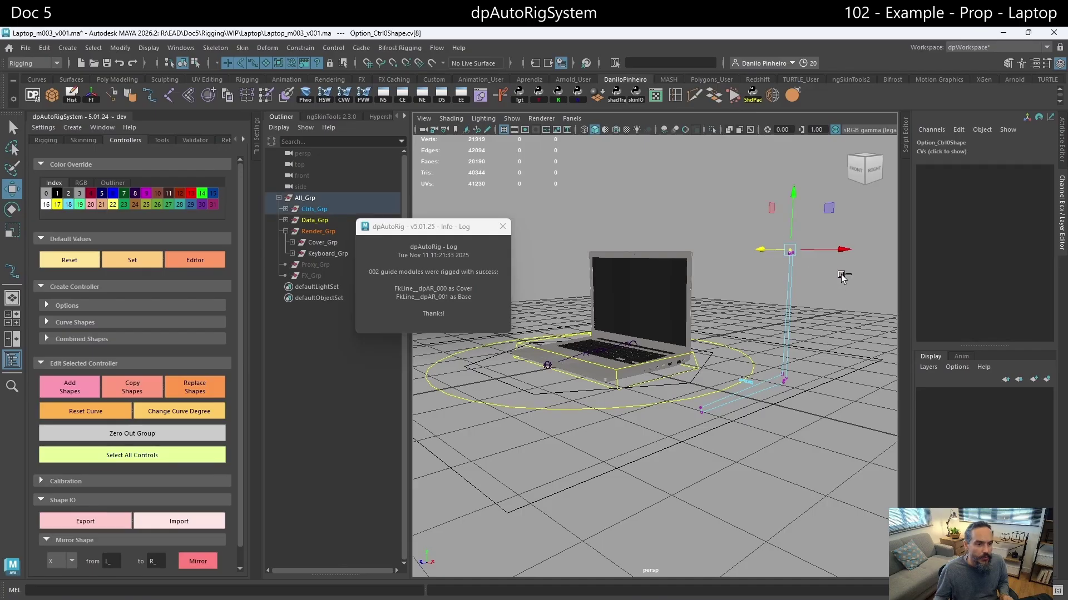
{"action": "double_click", "coordinate": [792, 274]}
{"action": "key", "text": "r"}
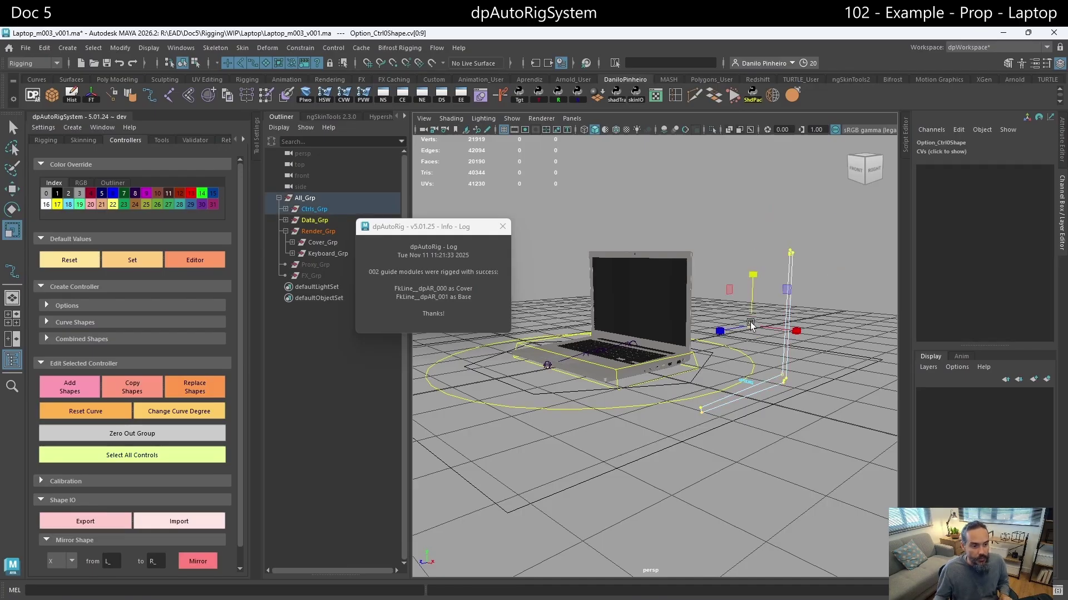
{"action": "left_click_drag", "start_coordinate": [751, 325], "coordinate": [674, 359]}
{"action": "key", "text": "w"}
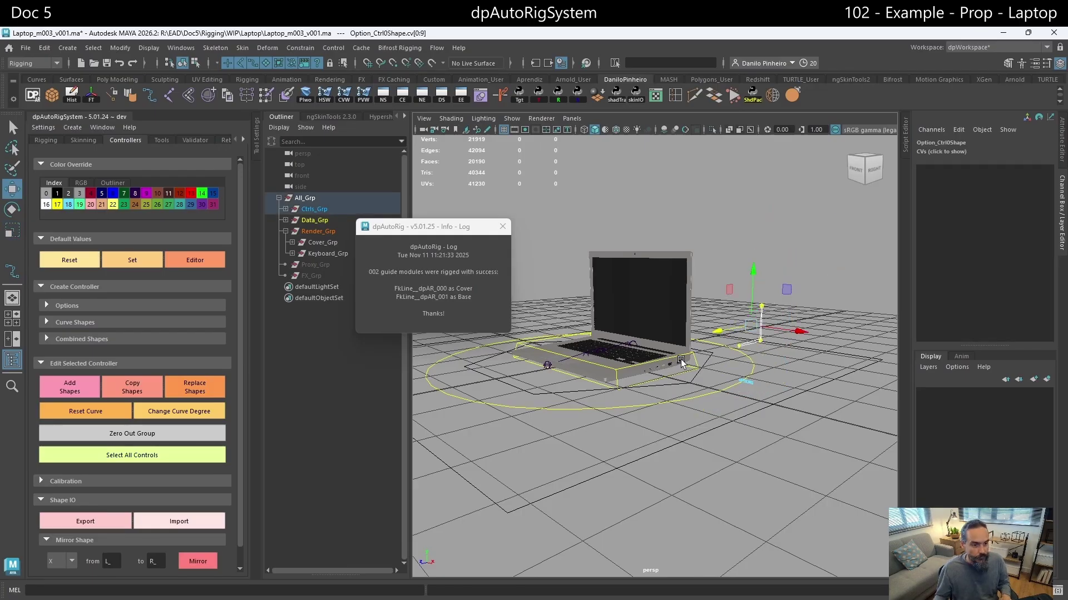
{"action": "left_click_drag", "start_coordinate": [754, 321], "coordinate": [681, 389], "text": "alt"}
Rotate the control vertices of Option_Ctrl's laptop profile about the vertical axis so its L outline faces the front
{"action": "key", "text": "e"}
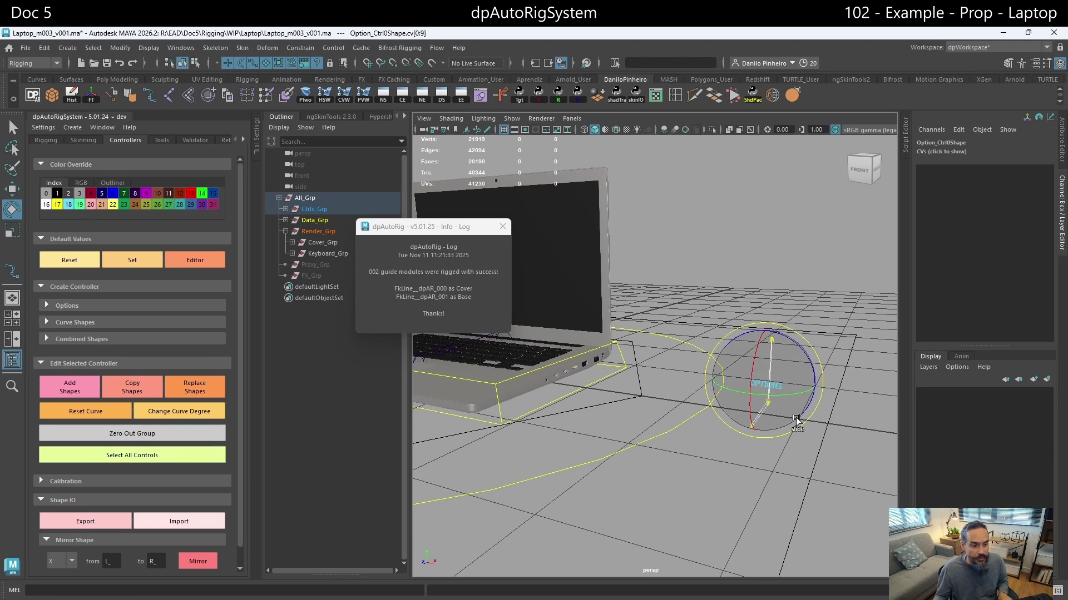
{"action": "left_click_drag", "start_coordinate": [796, 420], "coordinate": [831, 333]}
{"action": "left_click", "coordinate": [833, 324]}
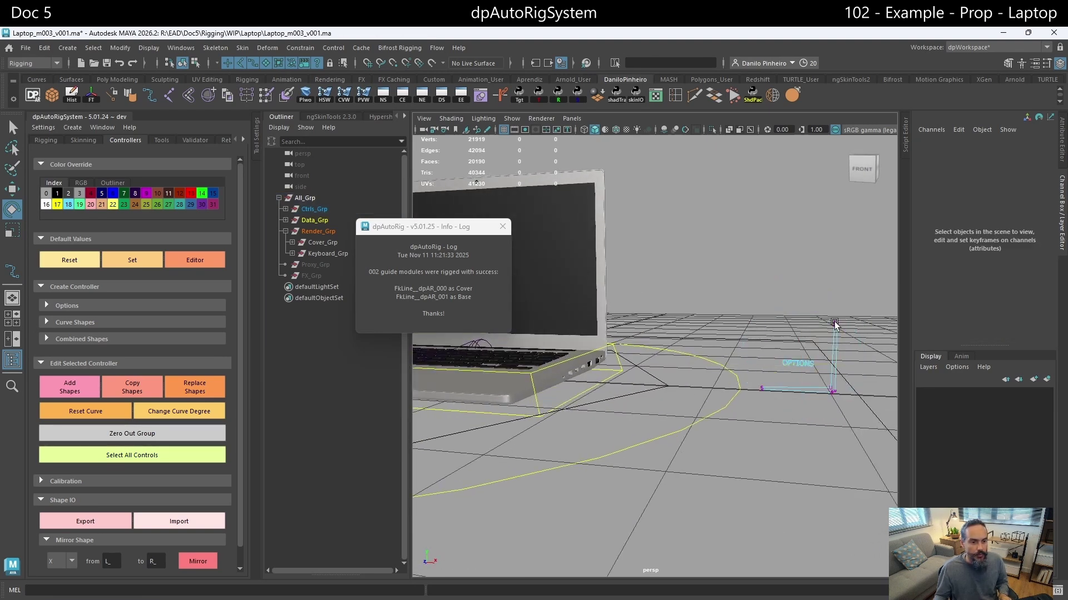
Enlarge the OPTIONS text Option_Ctrl_Txt and move it up above the small laptop-profile shape
{"action": "left_click", "coordinate": [834, 324]}
{"action": "key", "text": "Down"}
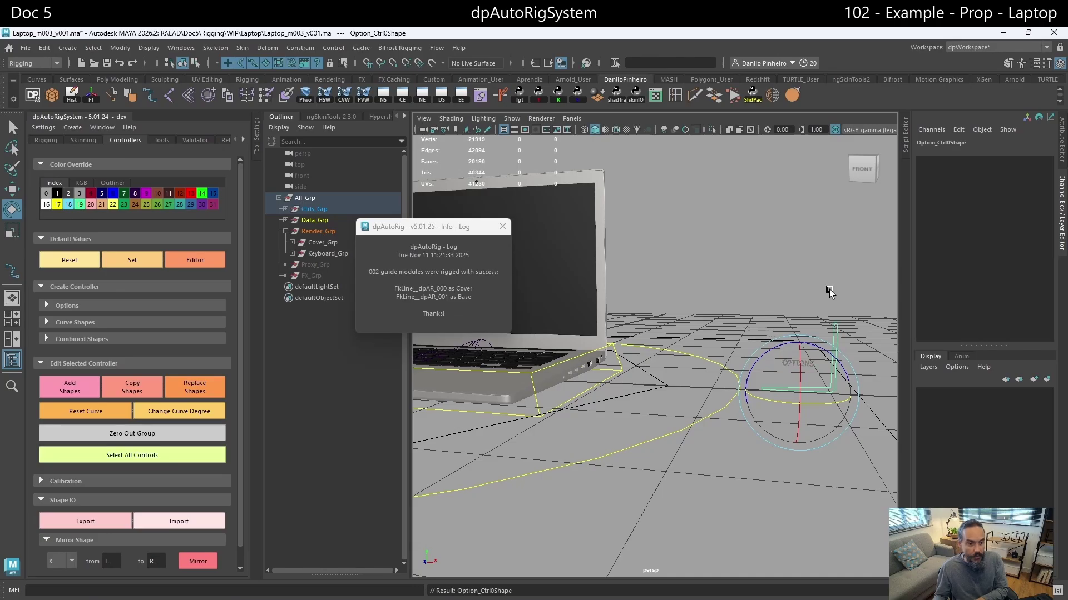
{"action": "key", "text": "Right"}
{"action": "key", "text": "r"}
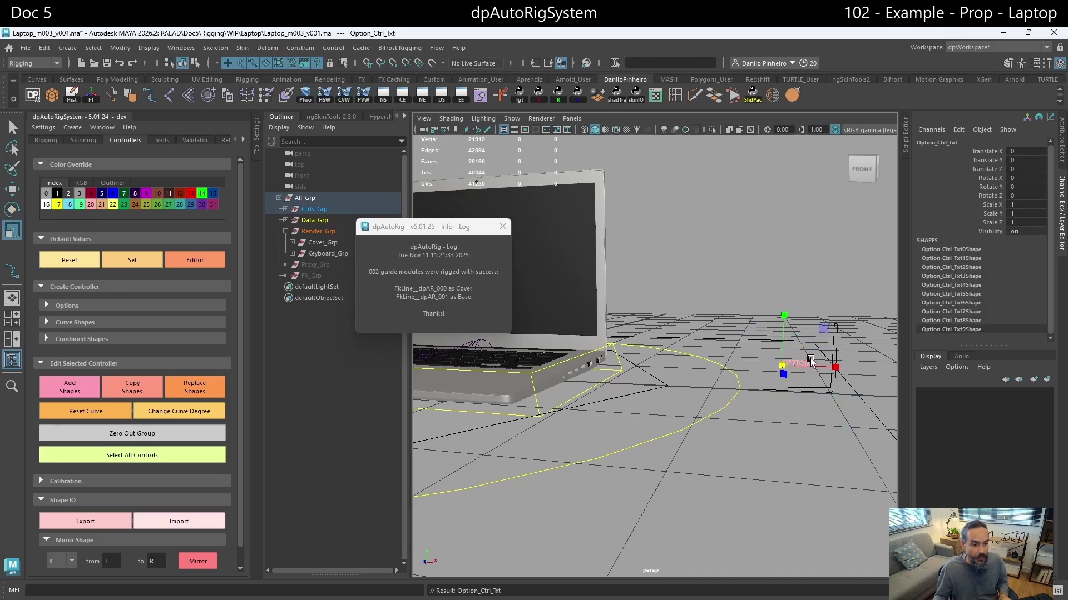
{"action": "middle_click_drag", "start_coordinate": [824, 332], "coordinate": [798, 289]}
{"action": "key", "text": "w"}
{"action": "left_click", "coordinate": [832, 281]}
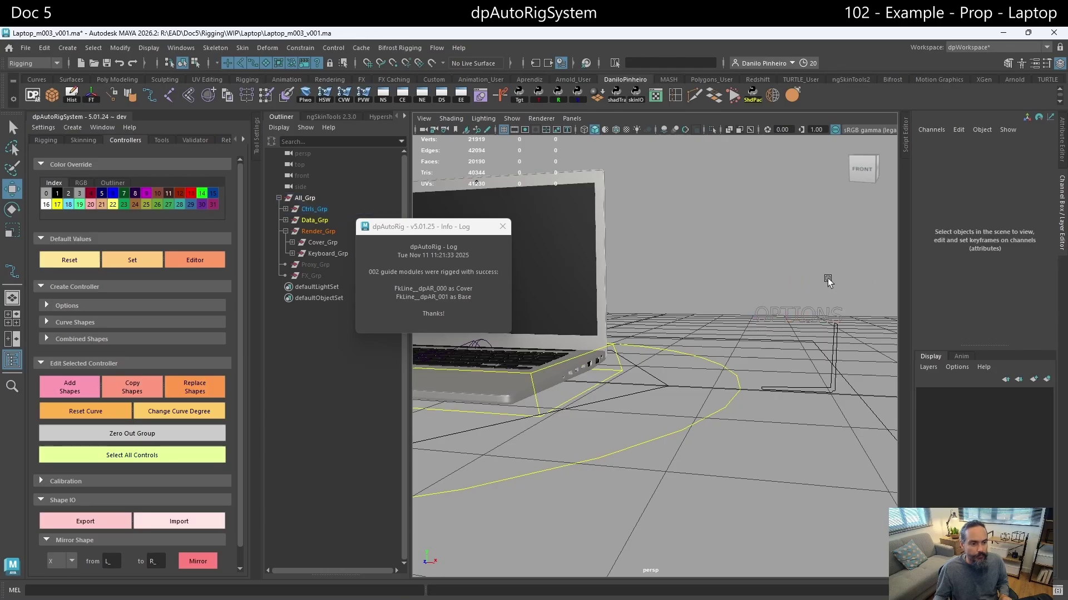
Close the dpAutoRig log window and open the Skinning tools
{"action": "left_click_drag", "start_coordinate": [833, 281], "coordinate": [790, 300], "text": "alt"}
{"action": "scroll", "coordinate": [790, 322], "scroll_direction": "down", "scroll_amount": 5}
{"action": "left_click_drag", "start_coordinate": [752, 372], "coordinate": [757, 356], "text": "alt"}
{"action": "scroll", "coordinate": [756, 356], "scroll_direction": "up", "scroll_amount": 3}
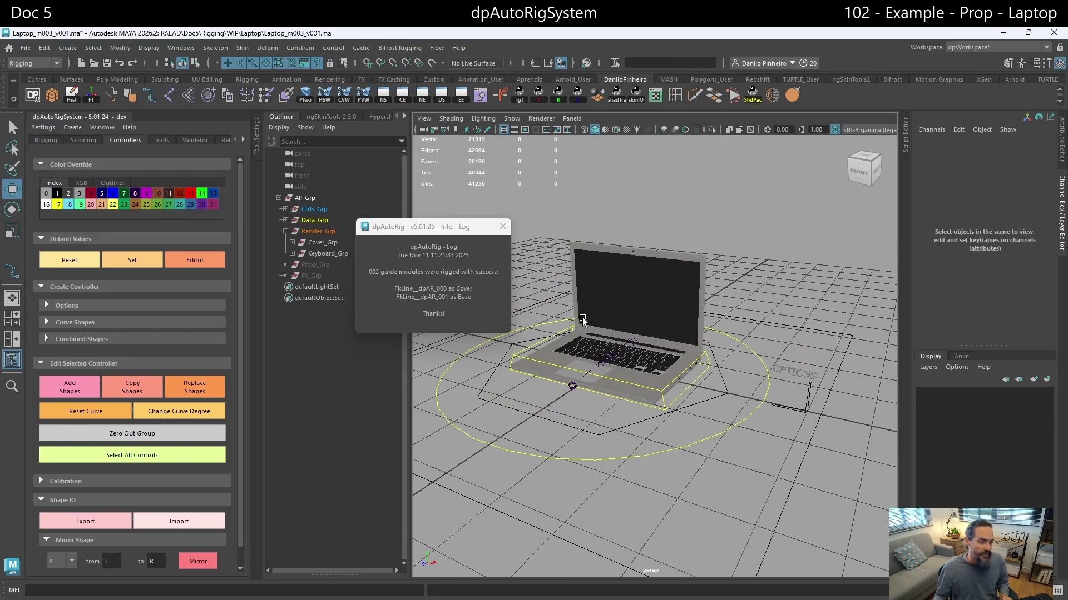
{"action": "middle_click_drag", "start_coordinate": [710, 363], "coordinate": [746, 339], "text": "alt"}
{"action": "left_click_drag", "start_coordinate": [746, 339], "coordinate": [716, 342], "text": "alt"}
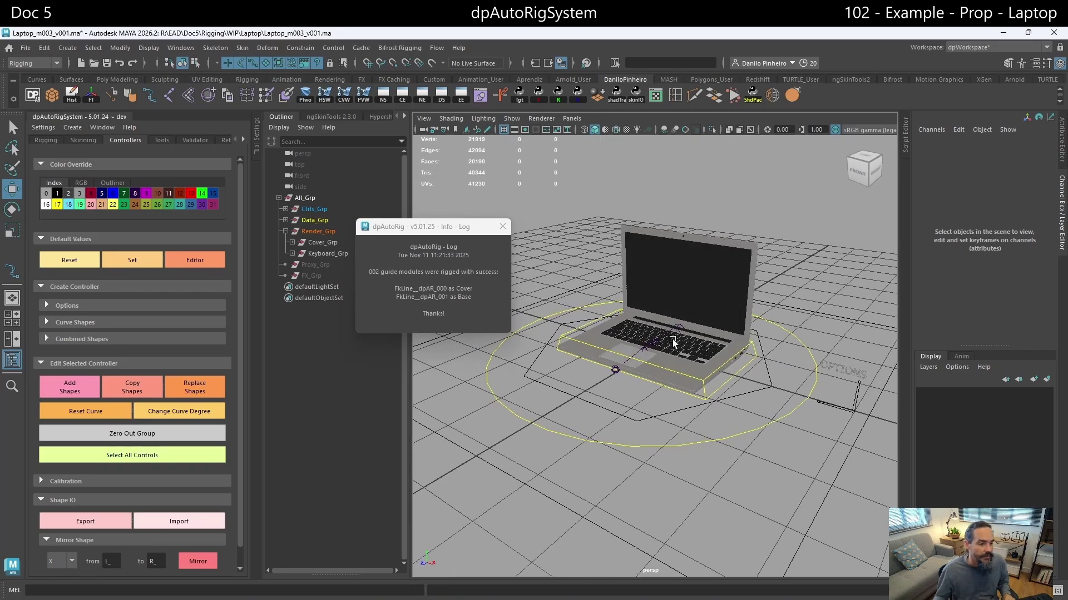
{"action": "left_click", "coordinate": [705, 349]}
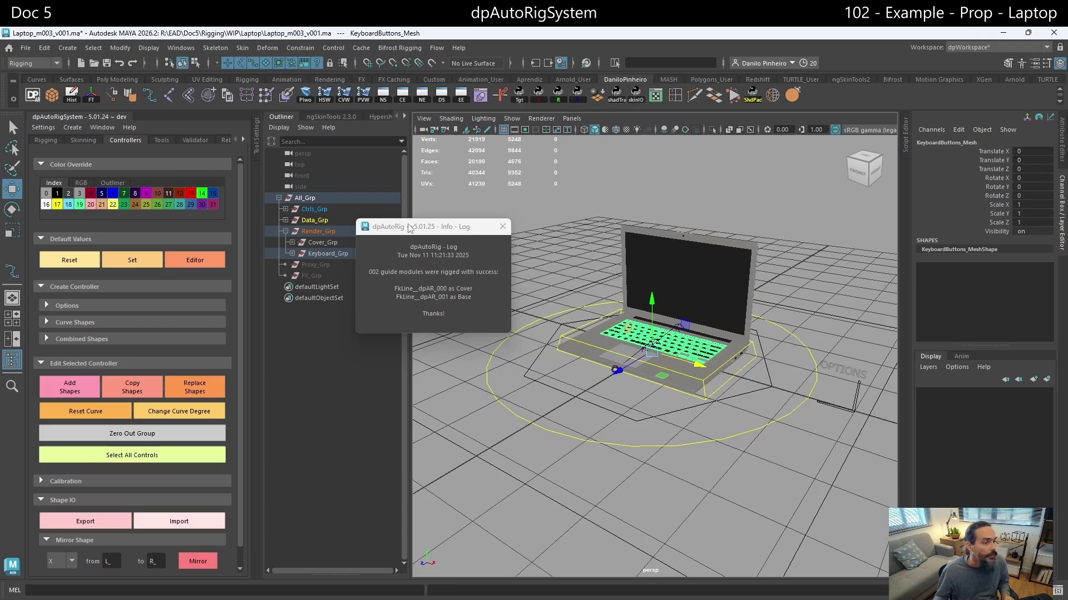
{"action": "left_click_drag", "start_coordinate": [369, 228], "coordinate": [443, 178]}
{"action": "left_click", "coordinate": [576, 176]}
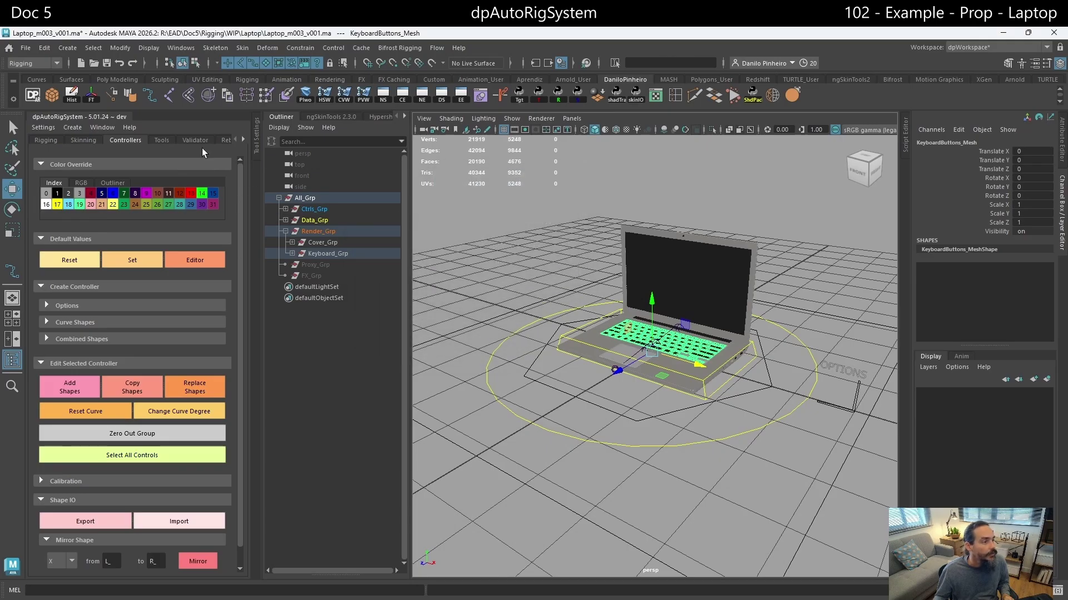
{"action": "left_click", "coordinate": [78, 140]}
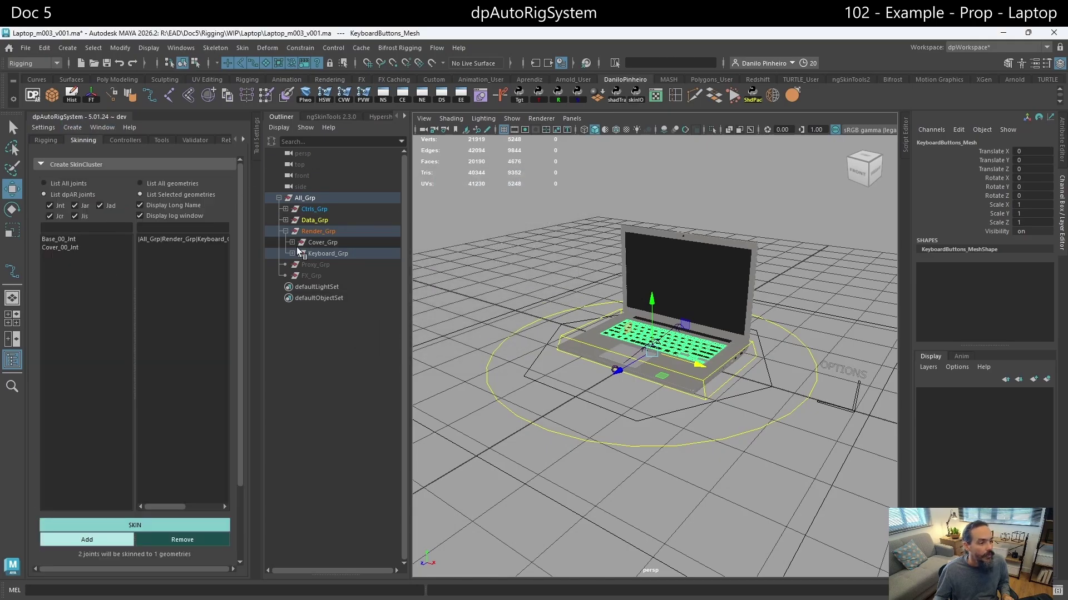
Isolate Cover_Grp and skin all of its meshes to Cover_00_Jnt only
{"action": "left_click", "coordinate": [315, 241]}
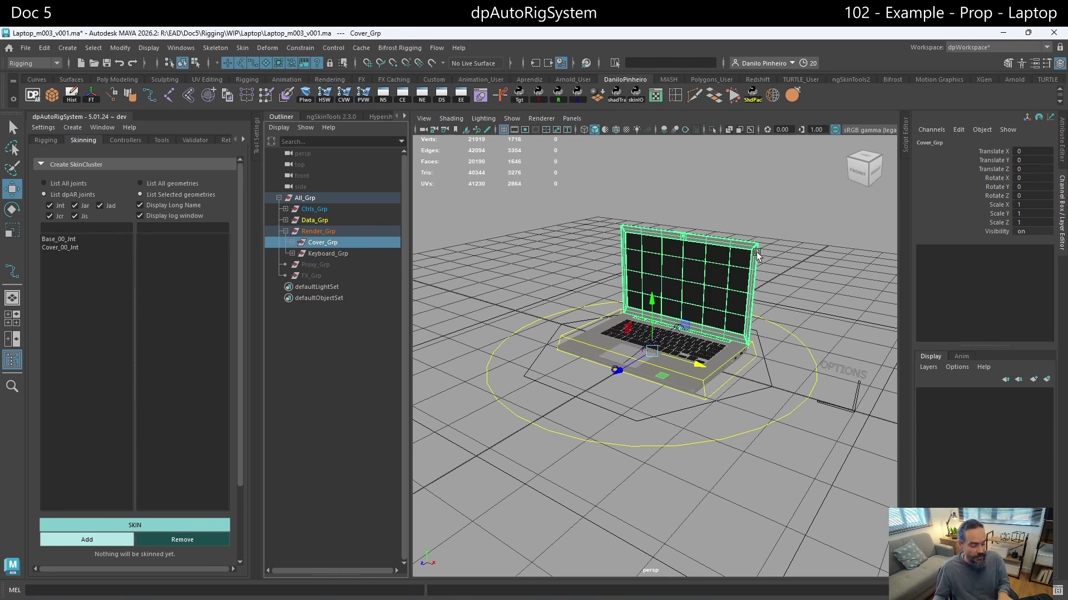
{"action": "key", "text": "ctrl+1"}
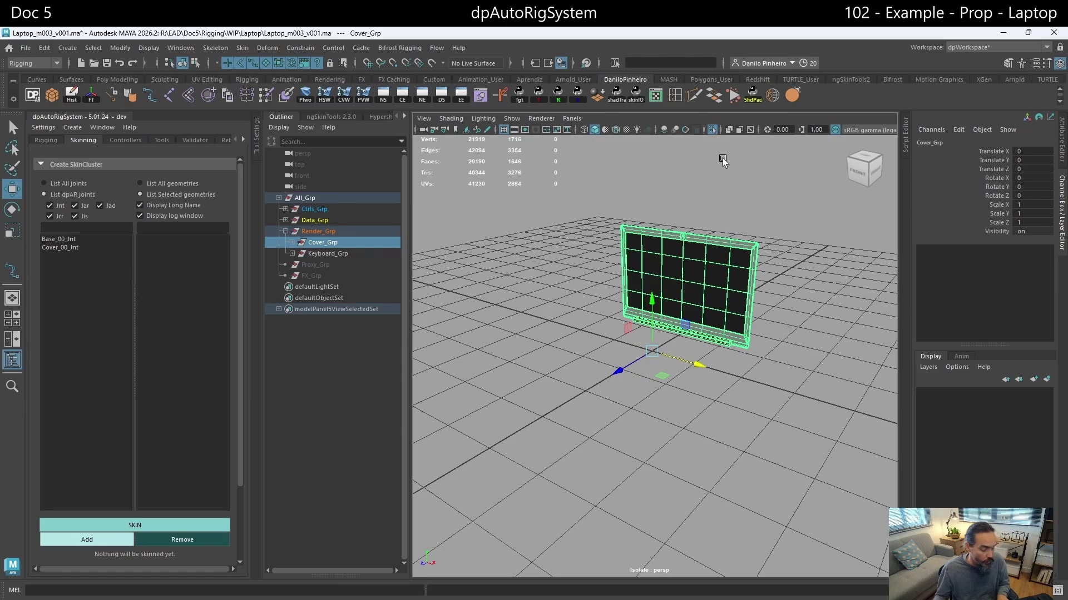
{"action": "left_click_drag", "start_coordinate": [696, 196], "coordinate": [467, 452]}
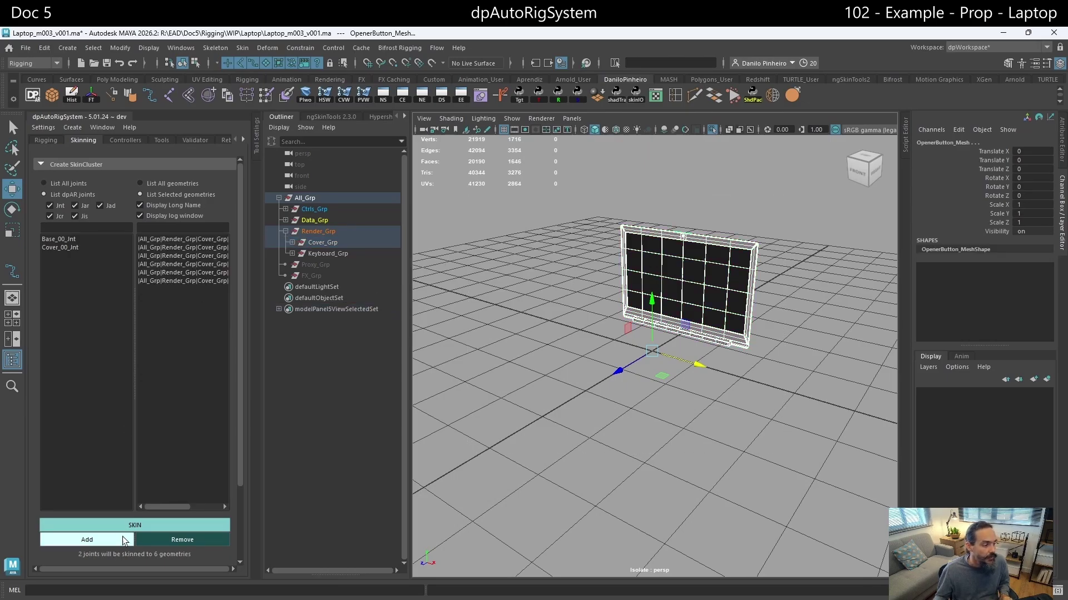
{"action": "left_click", "coordinate": [67, 248]}
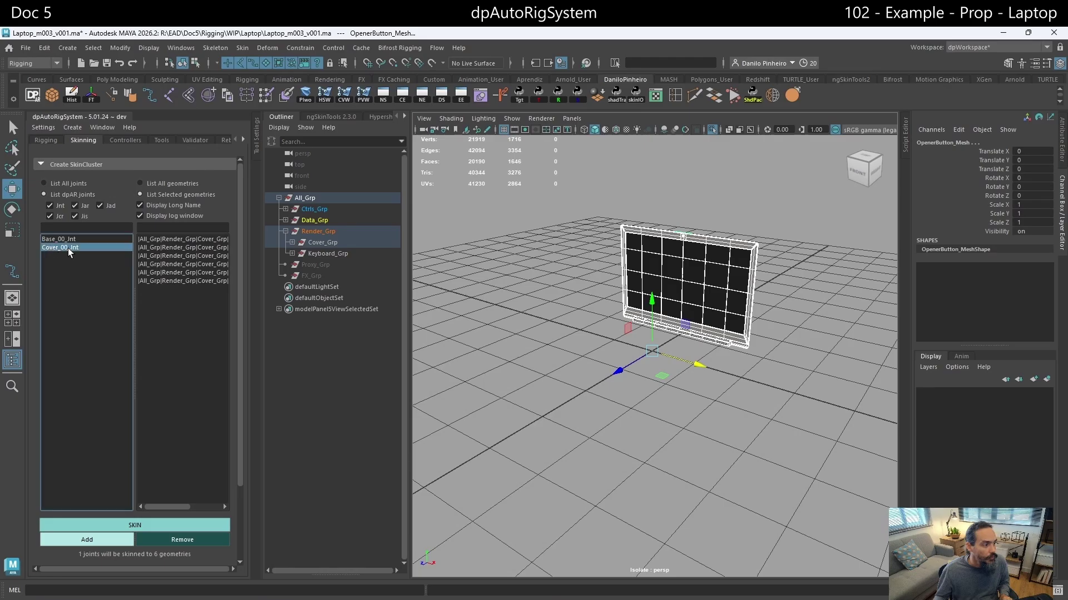
{"action": "left_click", "coordinate": [152, 522]}
{"action": "left_click", "coordinate": [526, 227]}
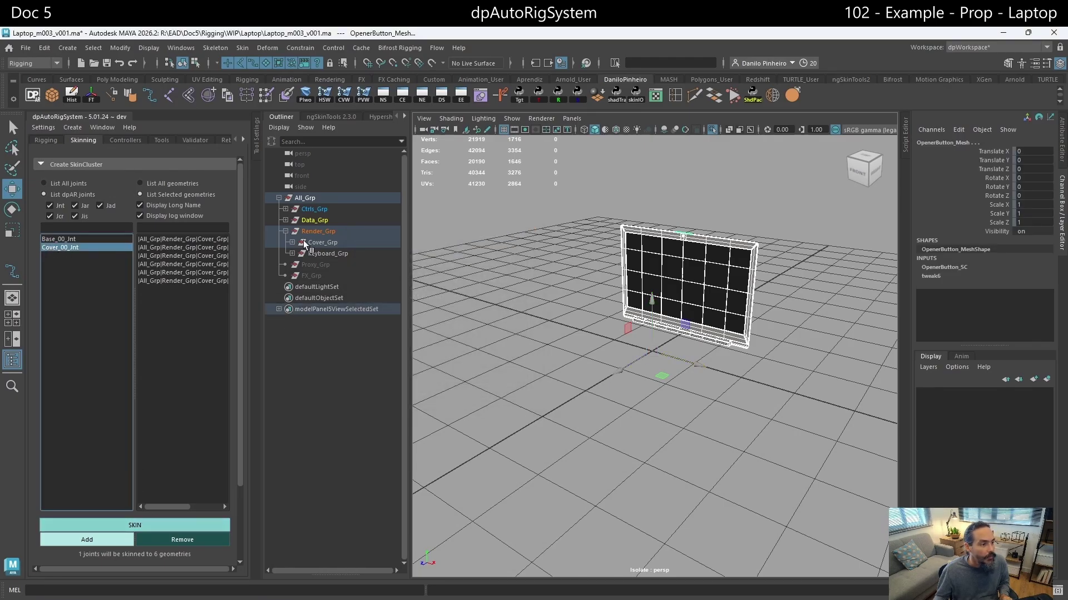
Isolate Keyboard_Grp, skin all of its meshes to Base_00_Jnt, and turn off isolation to show the whole laptop
{"action": "left_click", "coordinate": [292, 254]}
{"action": "left_click", "coordinate": [328, 254]}
{"action": "key", "text": "ctrl+1"}
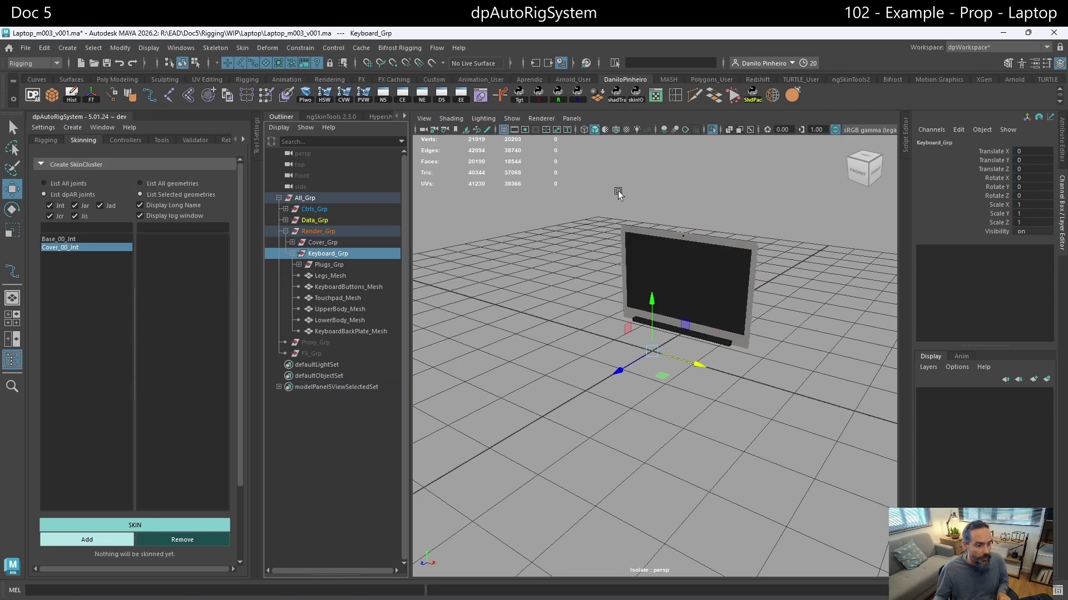
{"action": "key", "text": "ctrl+1"}
{"action": "left_click_drag", "start_coordinate": [823, 219], "coordinate": [470, 531]}
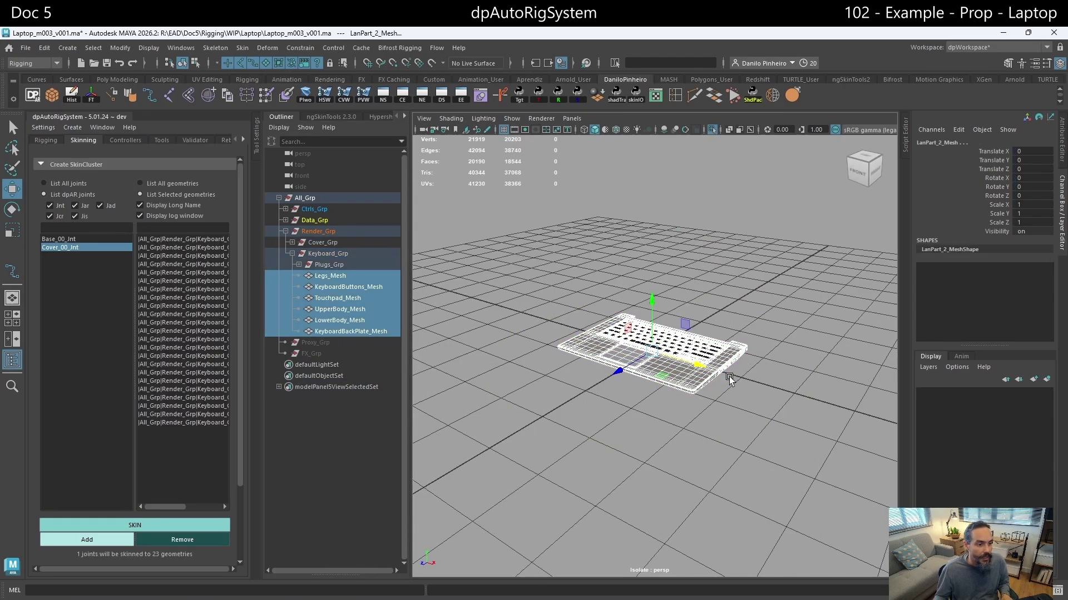
{"action": "left_click", "coordinate": [61, 239]}
{"action": "left_click", "coordinate": [89, 525]}
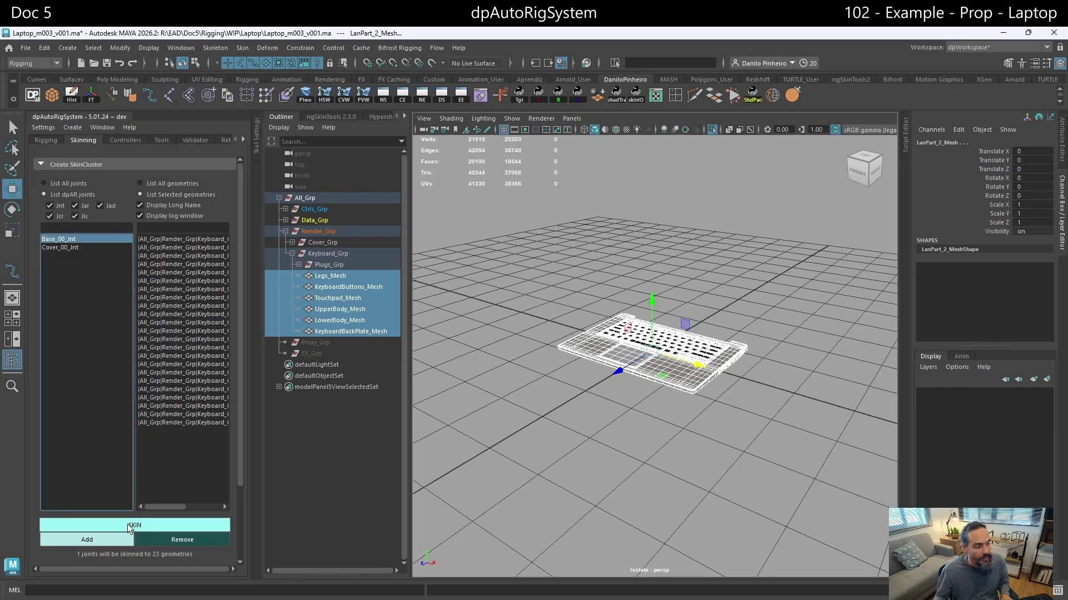
{"action": "left_click", "coordinate": [592, 224]}
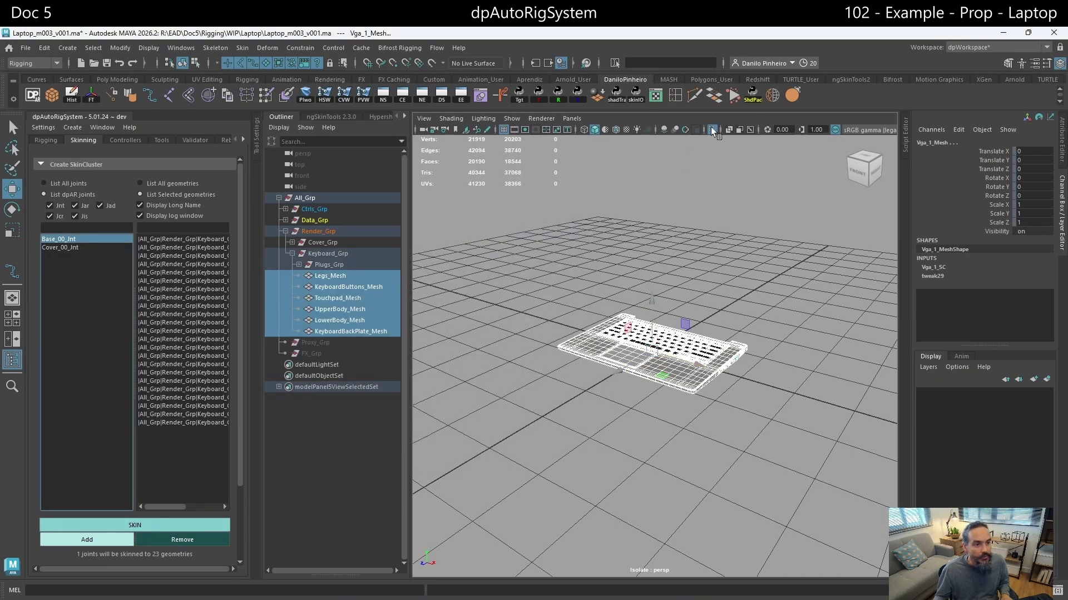
{"action": "left_click", "coordinate": [712, 129]}
{"action": "left_click", "coordinate": [803, 315]}
Test the skinning by rotating Base_00_Ctrl, and undo the rotation
{"action": "left_click", "coordinate": [749, 365]}
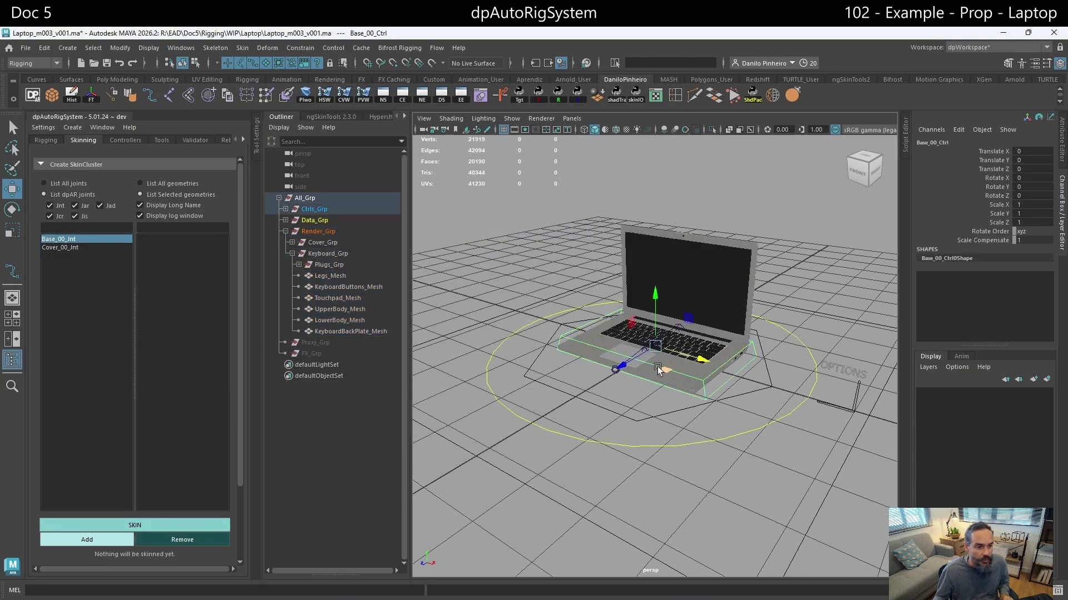
{"action": "key", "text": "e"}
{"action": "left_click_drag", "start_coordinate": [657, 369], "coordinate": [701, 394]}
{"action": "key", "text": "ctrl+z"}
Add a square as an extra shape to Cover_00_Ctrl with the Add shape action
{"action": "left_click", "coordinate": [726, 284]}
{"action": "left_click_drag", "start_coordinate": [880, 284], "coordinate": [790, 334], "text": "alt"}
{"action": "left_click", "coordinate": [822, 298]}
{"action": "left_click_drag", "start_coordinate": [822, 298], "coordinate": [742, 314], "text": "alt"}
{"action": "left_click", "coordinate": [699, 295]}
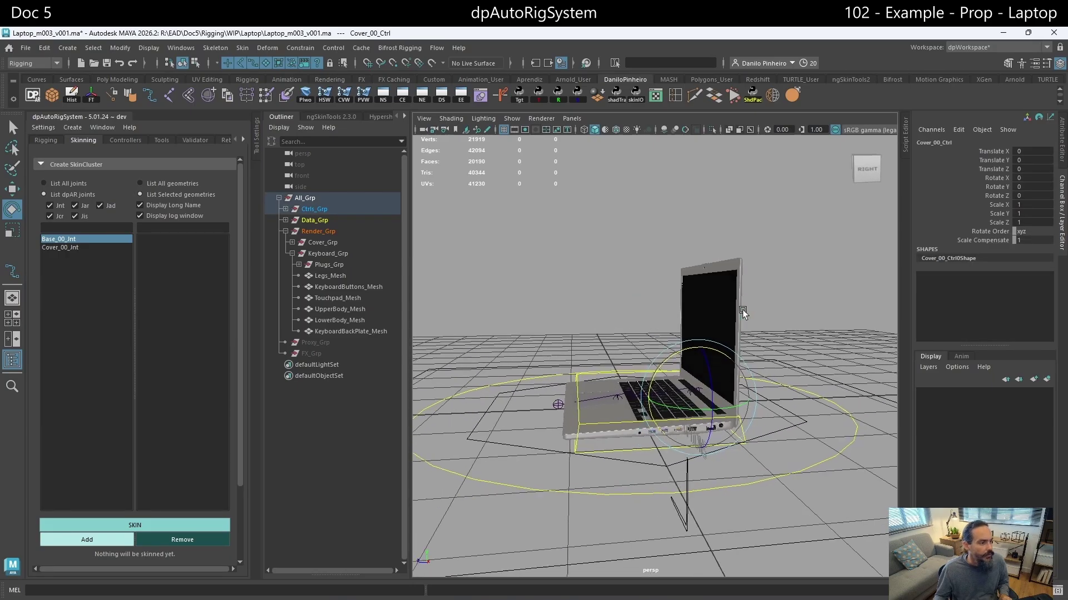
{"action": "left_click_drag", "start_coordinate": [676, 319], "coordinate": [721, 326], "text": "alt"}
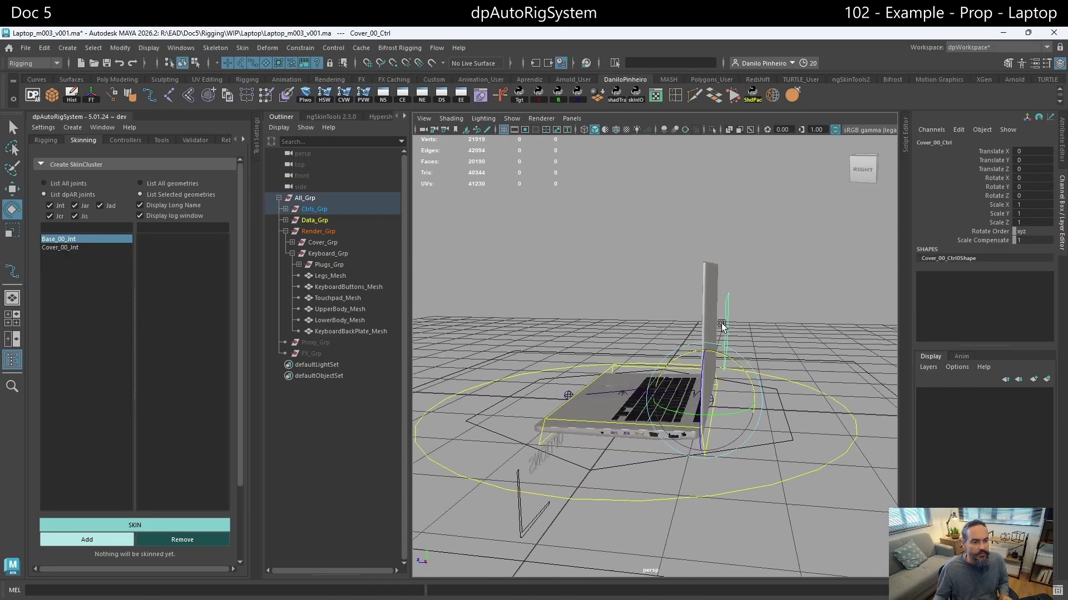
{"action": "left_click", "coordinate": [123, 140]}
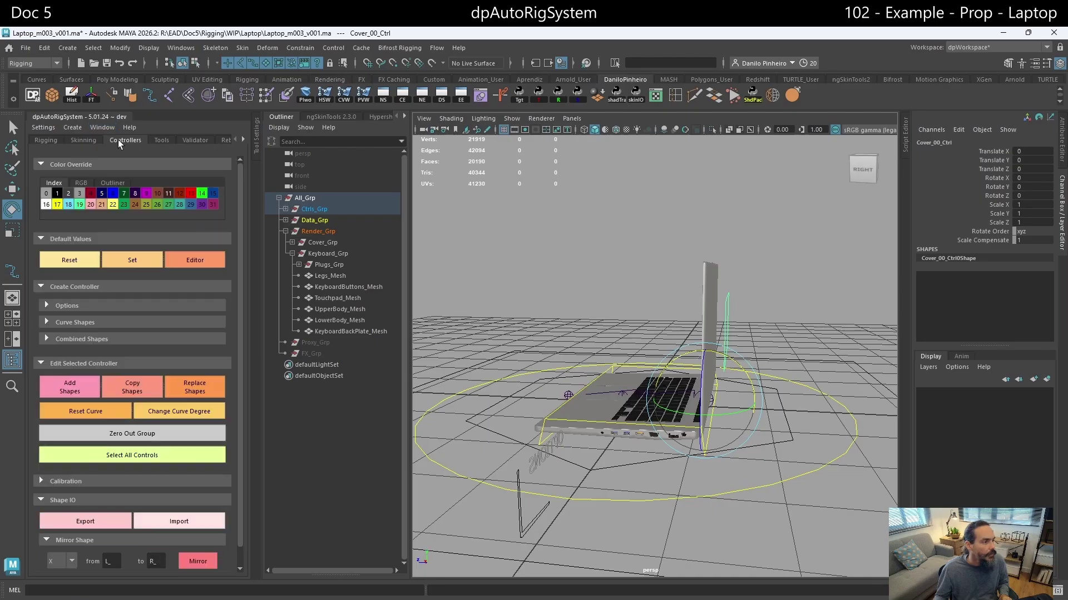
{"action": "mouse_move", "coordinate": [662, 349]}
{"action": "left_mouse_down", "text": "alt"}
{"action": "mouse_move", "coordinate": [751, 308]}
{"action": "mouse_move", "coordinate": [730, 326]}
{"action": "mouse_move", "coordinate": [622, 334]}
{"action": "mouse_move", "coordinate": [670, 318]}
{"action": "mouse_move", "coordinate": [667, 374]}
{"action": "mouse_move", "coordinate": [656, 362]}
{"action": "left_mouse_up", "text": "alt"}
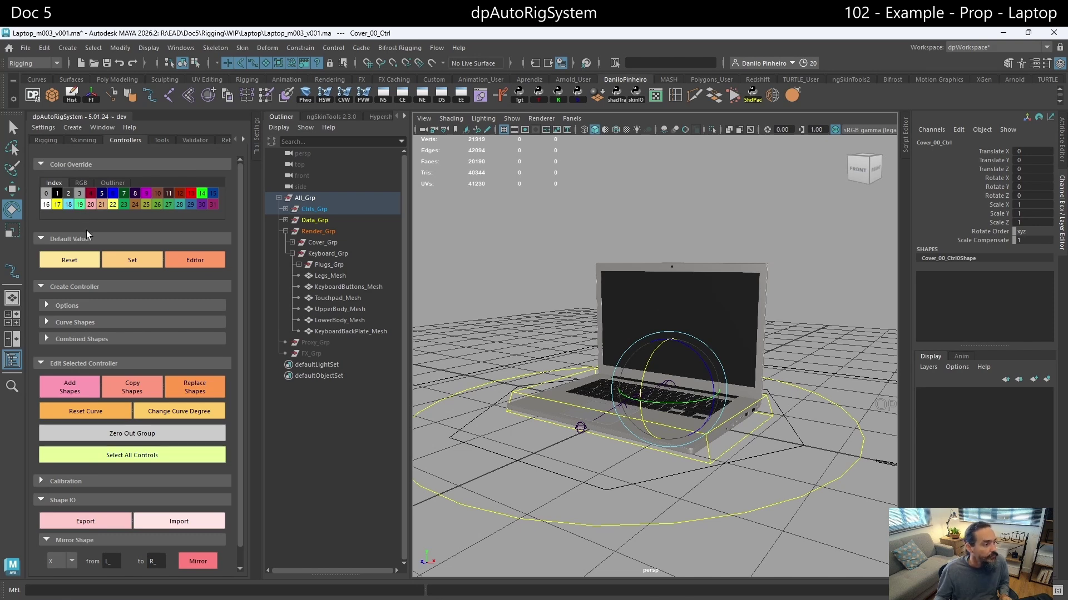
{"action": "left_click", "coordinate": [88, 305]}
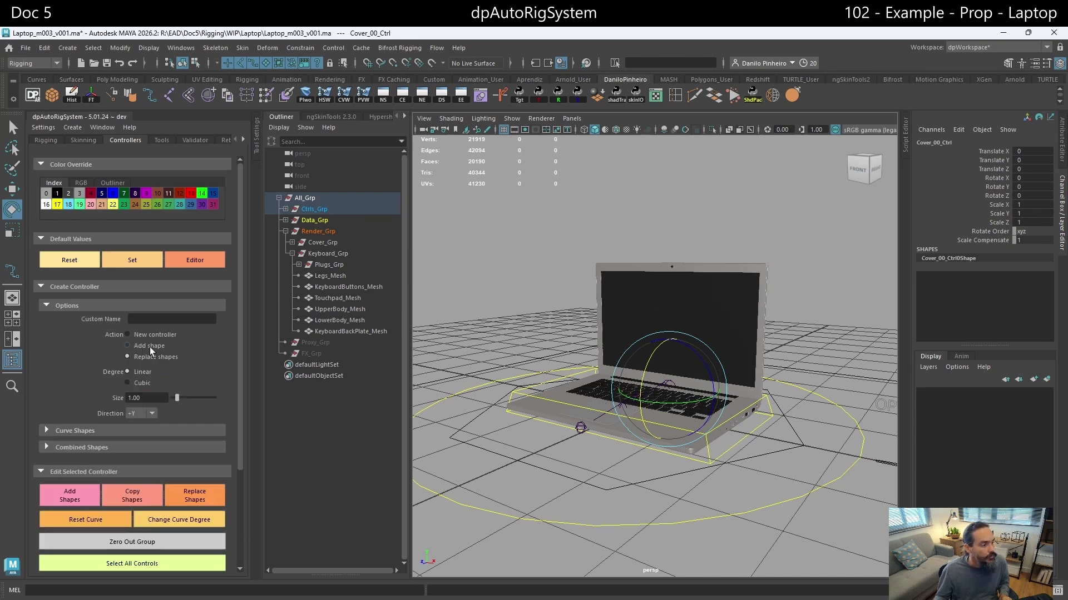
{"action": "left_click", "coordinate": [106, 433]}
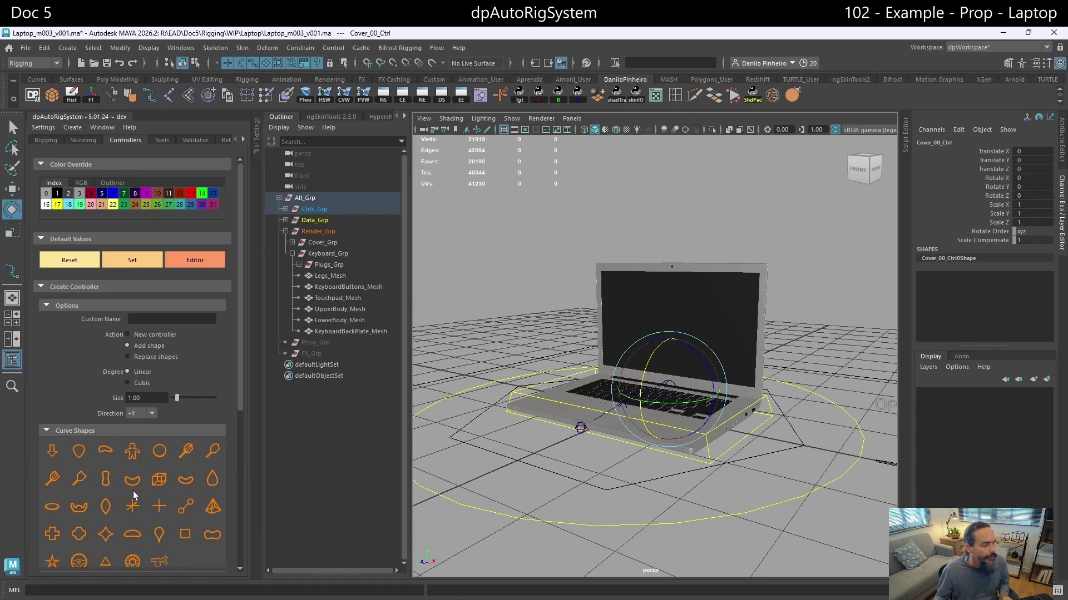
{"action": "left_click", "coordinate": [186, 536]}
Edit the CVs of the square shape on Cover_00_Ctrl so it sits as a small rectangle centred on the laptop screen
{"action": "left_click_drag", "start_coordinate": [732, 362], "coordinate": [639, 348], "text": "alt"}
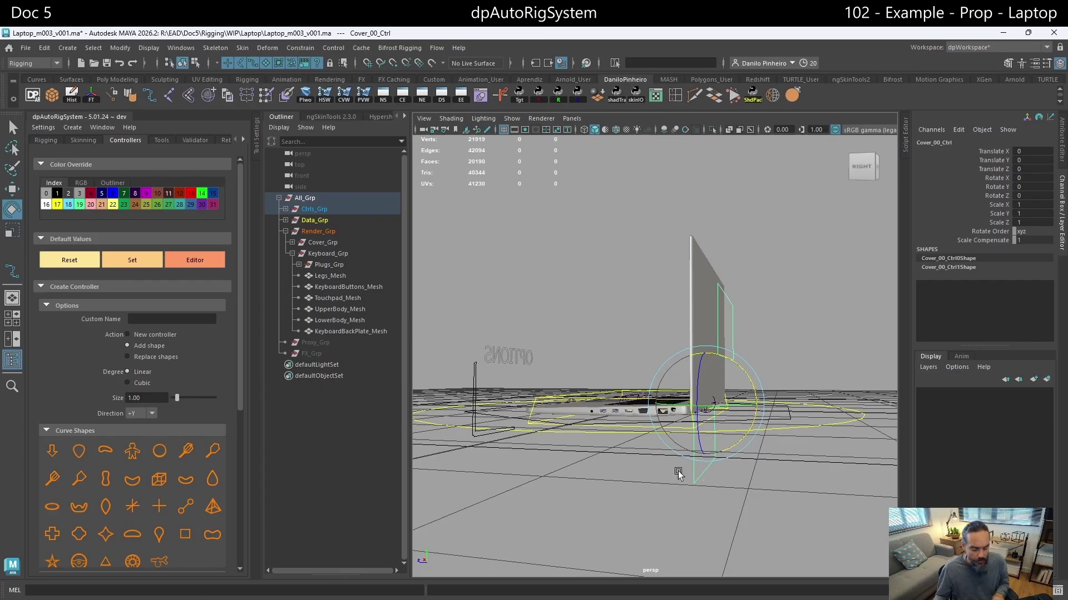
{"action": "key", "text": "Down"}
{"action": "left_click", "coordinate": [650, 488]}
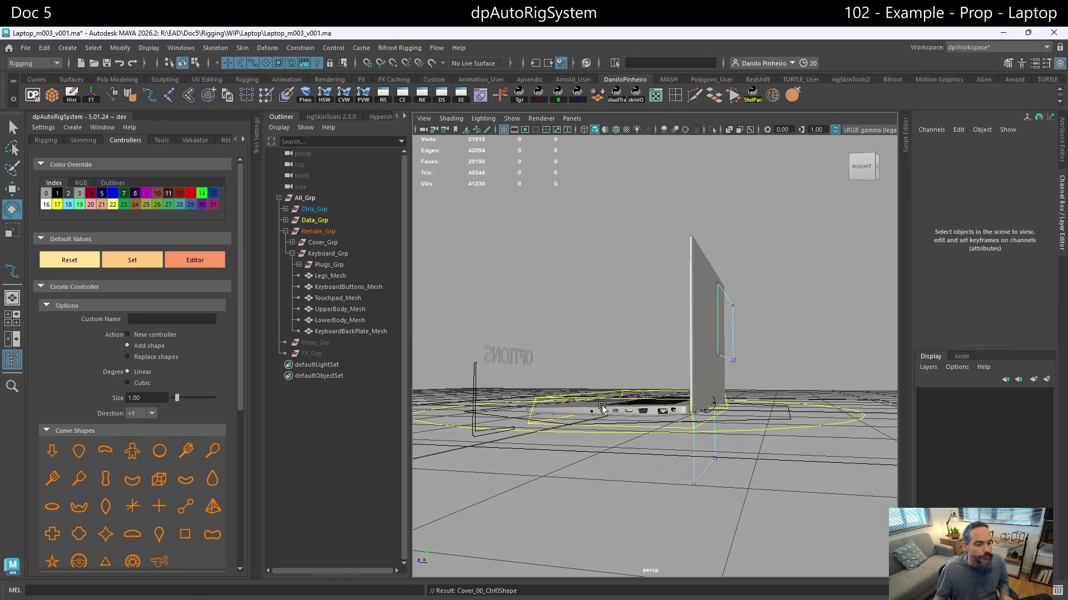
{"action": "left_click", "coordinate": [196, 63]}
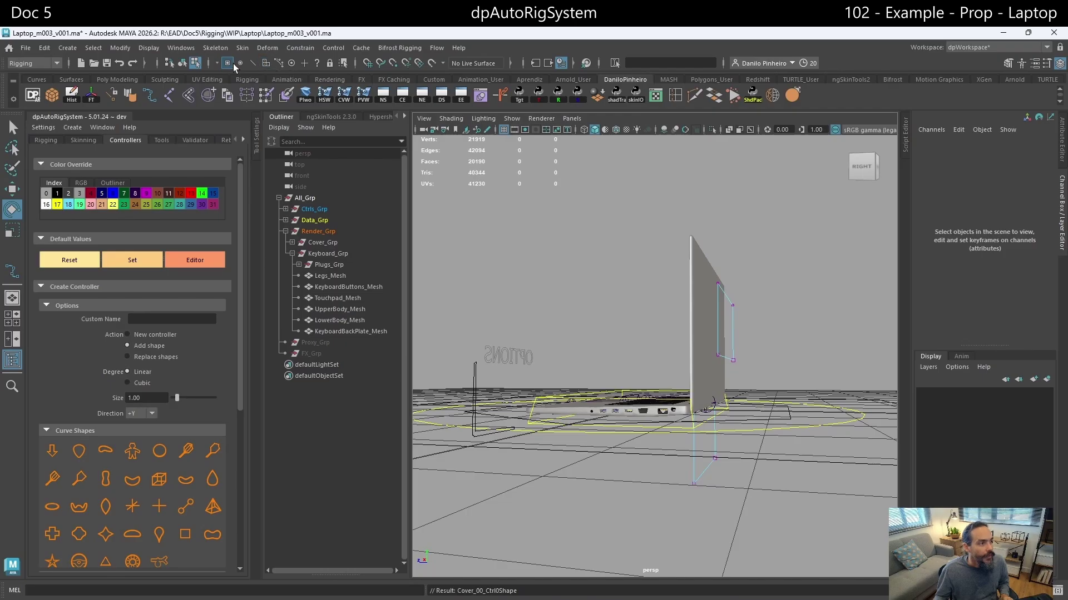
{"action": "left_click", "coordinate": [227, 63]}
{"action": "left_click_drag", "start_coordinate": [659, 414], "coordinate": [751, 520]}
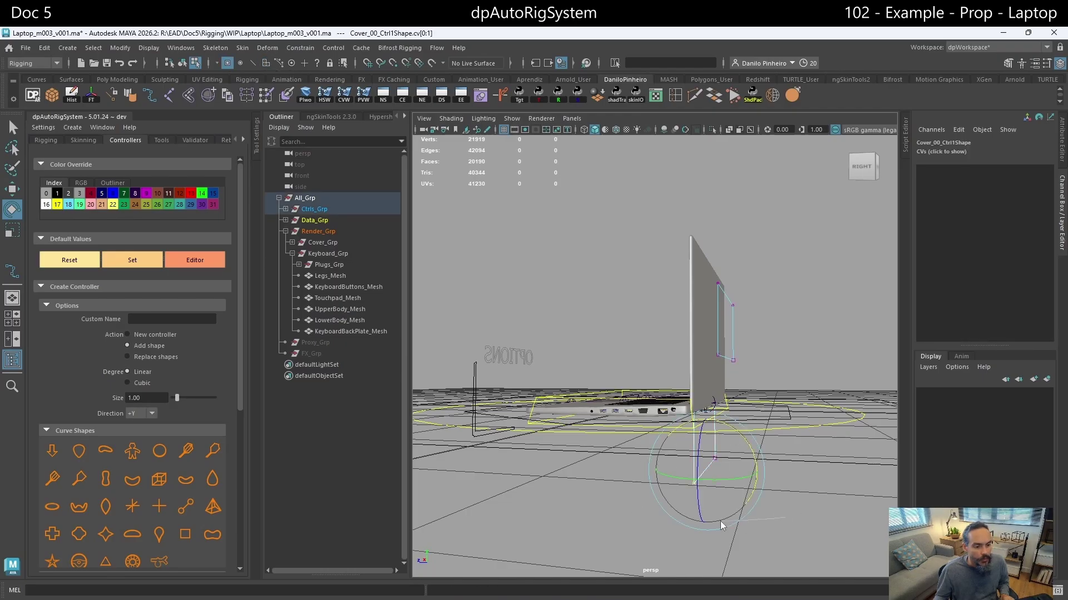
{"action": "left_click_drag", "start_coordinate": [674, 514], "coordinate": [713, 516], "text": "alt"}
{"action": "mouse_move", "coordinate": [685, 350]}
{"action": "left_mouse_down"}
{"action": "mouse_move", "coordinate": [685, 390]}
{"action": "mouse_move", "coordinate": [667, 359]}
{"action": "left_mouse_up"}
{"action": "key", "text": "w"}
{"action": "middle_click_drag", "start_coordinate": [667, 358], "coordinate": [659, 293]}
{"action": "left_click_drag", "start_coordinate": [660, 292], "coordinate": [687, 323], "text": "alt"}
{"action": "key", "text": "r"}
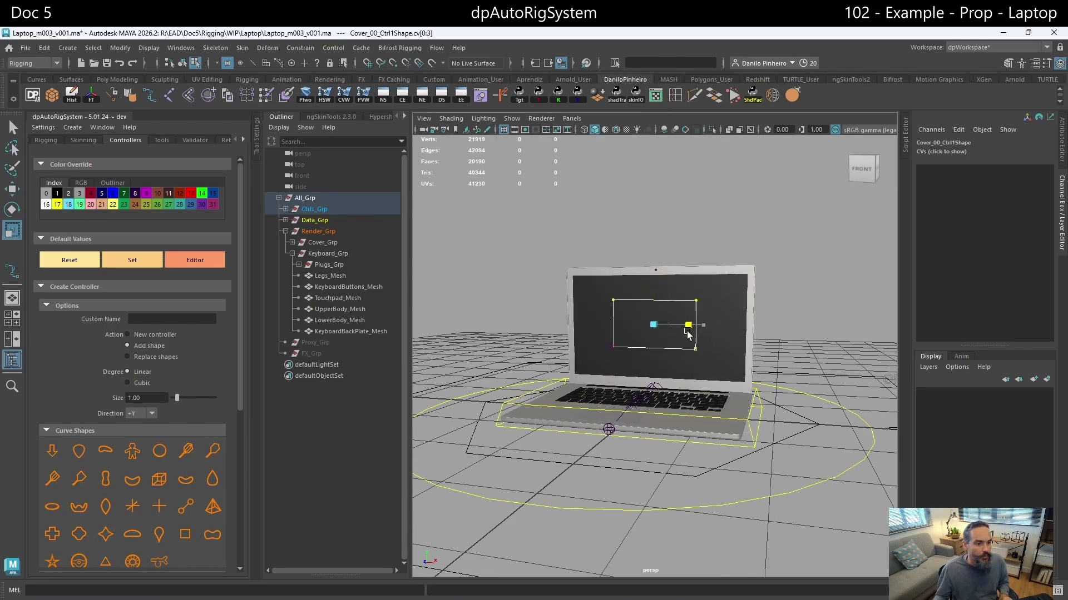
{"action": "left_click", "coordinate": [775, 242]}
Test the cover rig from behind and in front by rotating Cover_00_Ctrl, undoing the rotation each time
{"action": "left_click_drag", "start_coordinate": [776, 242], "coordinate": [706, 310], "text": "alt"}
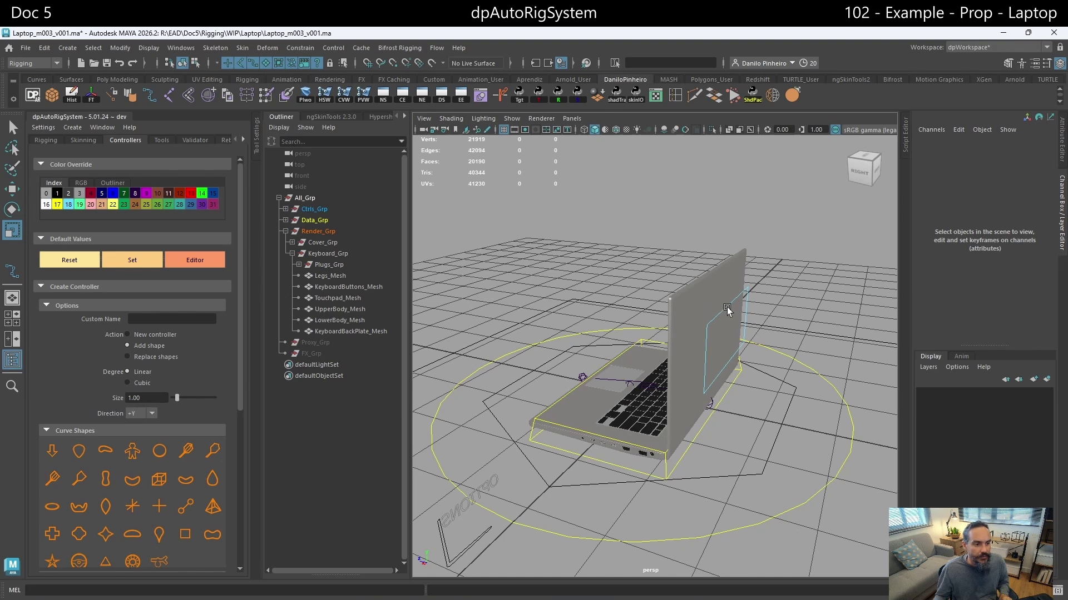
{"action": "left_click", "coordinate": [727, 311]}
{"action": "key", "text": "e"}
{"action": "left_click_drag", "start_coordinate": [716, 364], "coordinate": [733, 364]}
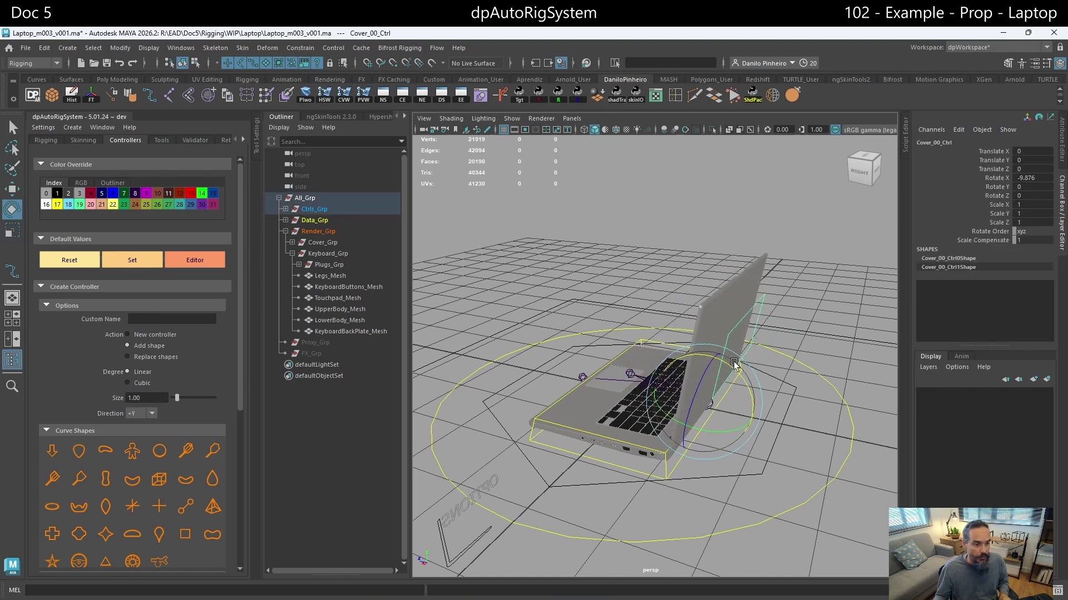
{"action": "key", "text": "ctrl+z"}
{"action": "left_click_drag", "start_coordinate": [662, 381], "coordinate": [798, 240], "text": "alt"}
{"action": "left_click", "coordinate": [798, 240]}
{"action": "left_click", "coordinate": [701, 300]}
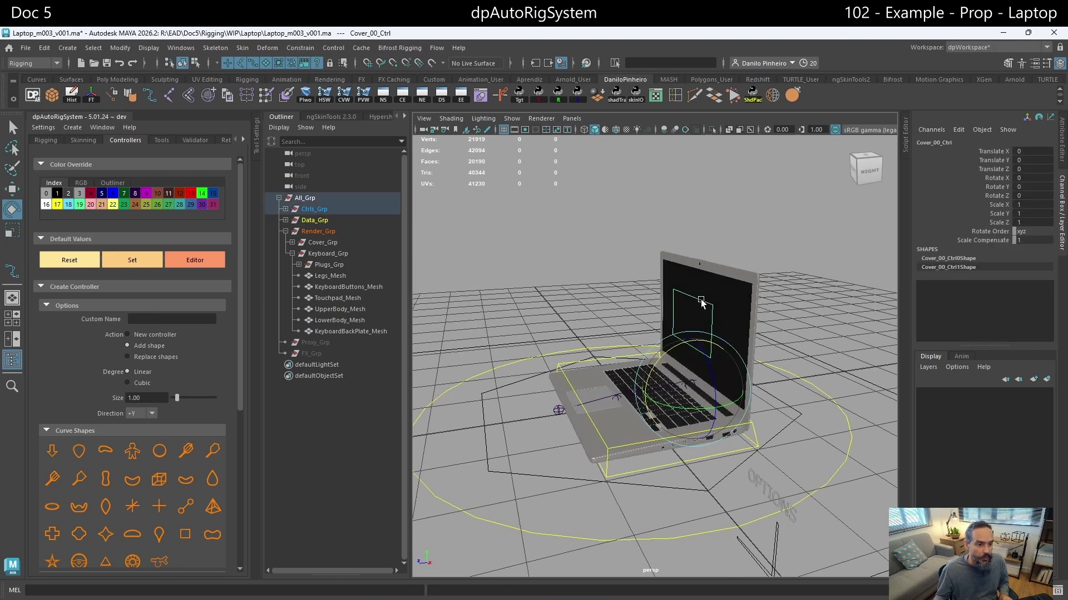
{"action": "left_click_drag", "start_coordinate": [703, 340], "coordinate": [746, 338]}
{"action": "key", "text": "ctrl+z"}
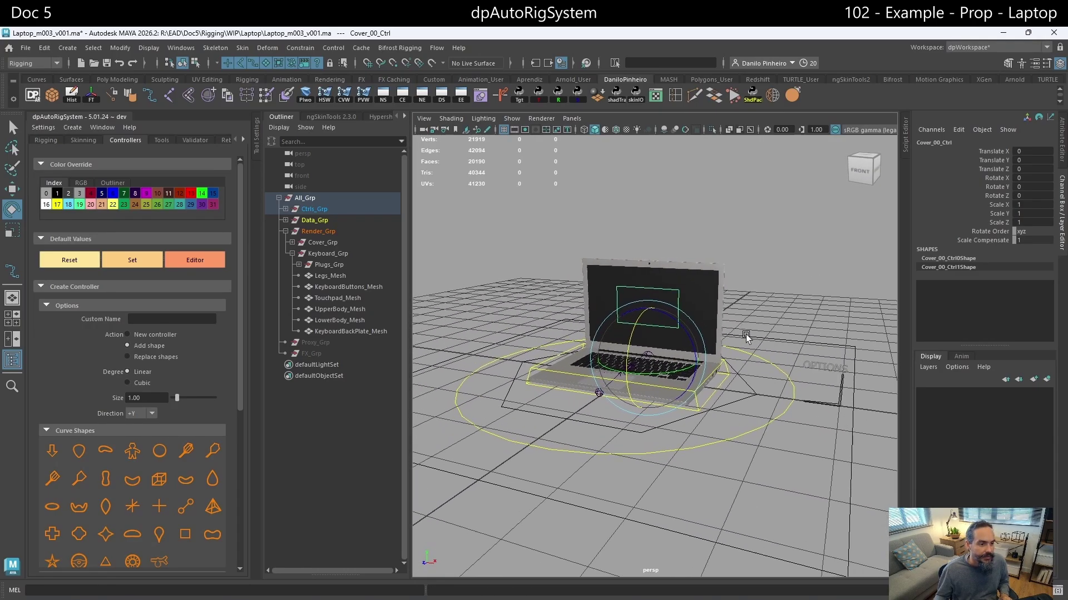
Clear the control selection and save the laptop scene
{"action": "left_click", "coordinate": [745, 337]}
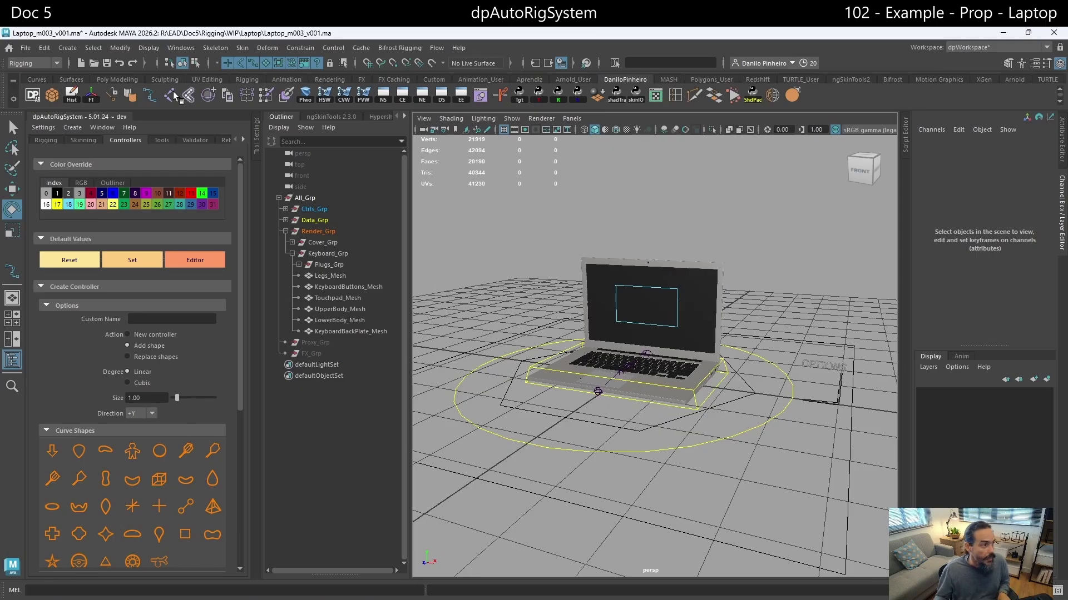
{"action": "left_click", "coordinate": [107, 63]}
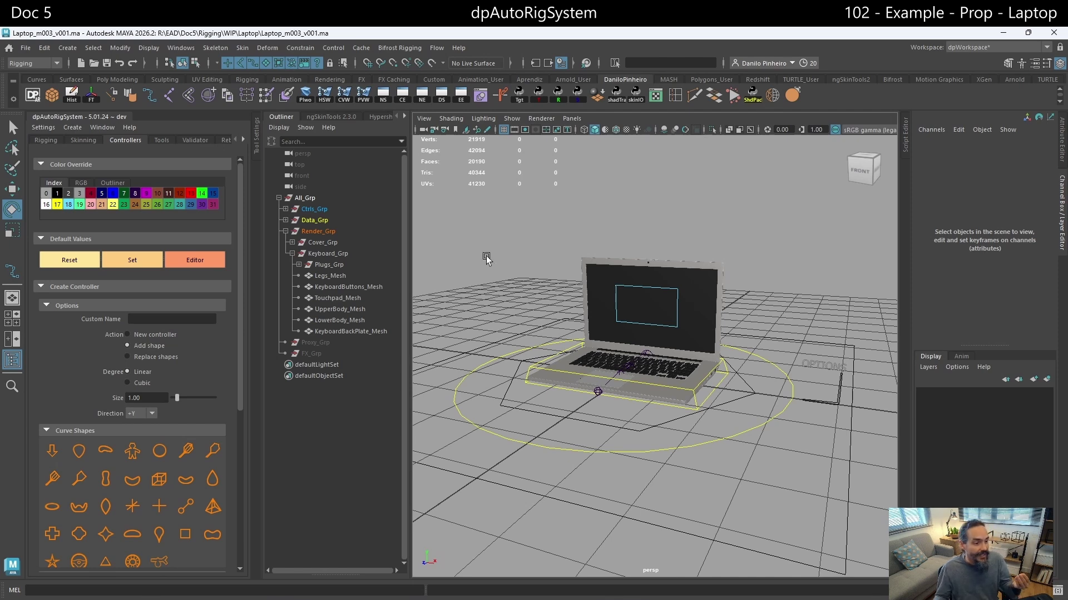
Disable all check-in validators in the Validator section
{"action": "left_click", "coordinate": [202, 141]}
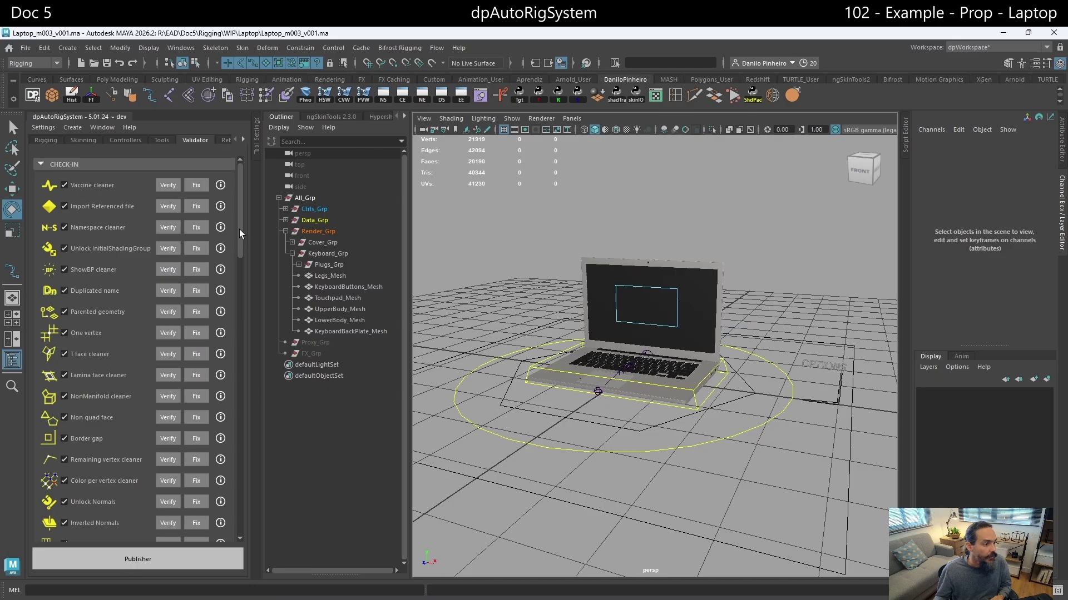
{"action": "left_click_drag", "start_coordinate": [239, 229], "coordinate": [240, 303]}
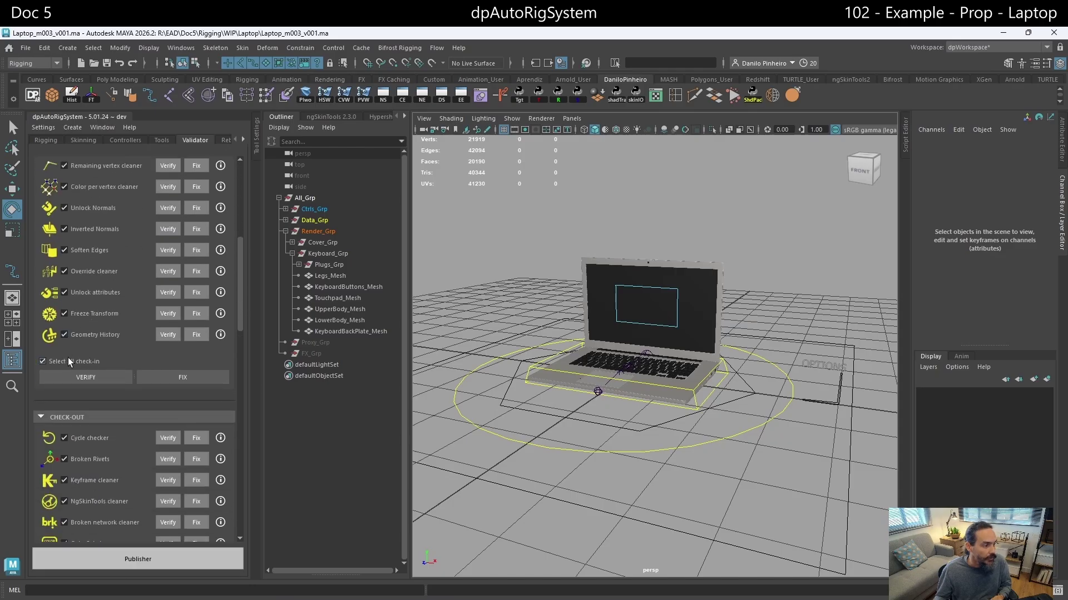
{"action": "left_click", "coordinate": [43, 361]}
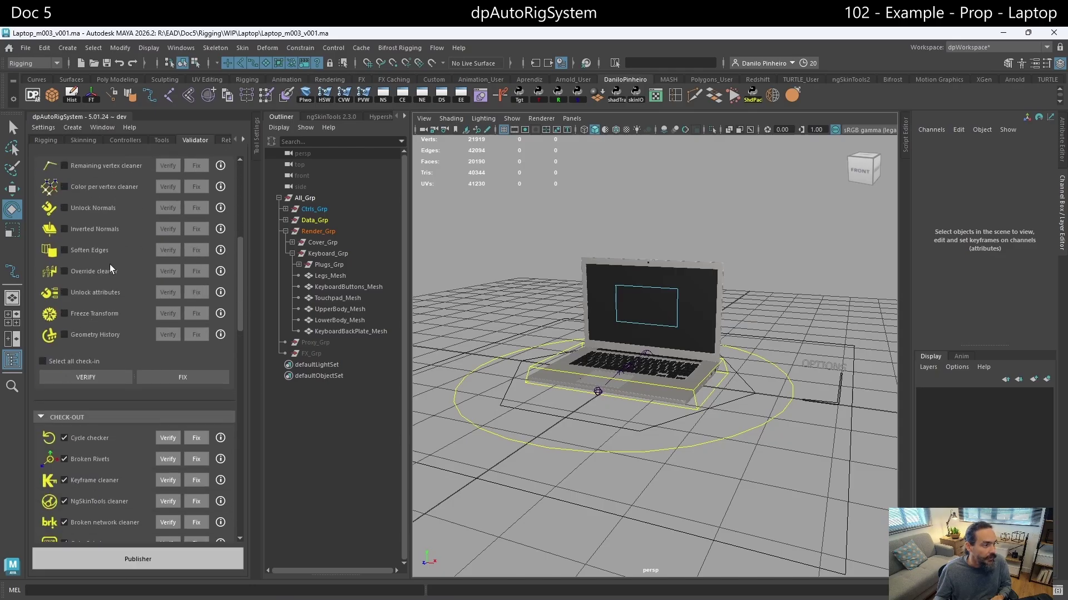
Verify the scene with all check-out validators enabled
{"action": "scroll", "coordinate": [111, 279], "scroll_direction": "down", "scroll_amount": 1}
{"action": "scroll", "coordinate": [99, 245], "scroll_direction": "down", "scroll_amount": 2}
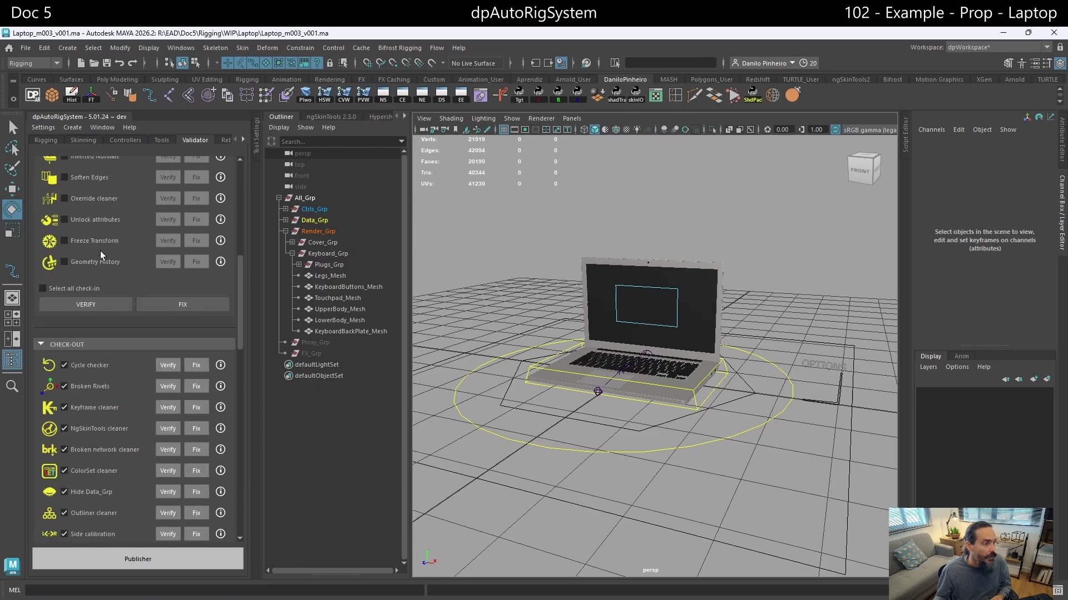
{"action": "scroll", "coordinate": [101, 253], "scroll_direction": "down", "scroll_amount": 3}
{"action": "scroll", "coordinate": [105, 265], "scroll_direction": "down", "scroll_amount": 15}
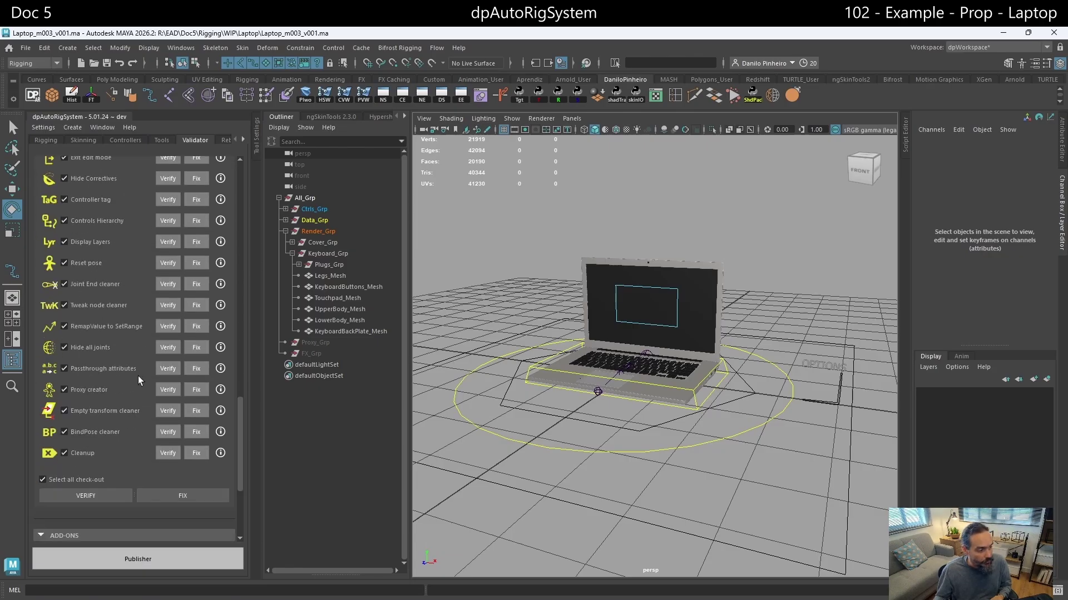
{"action": "left_click", "coordinate": [102, 494]}
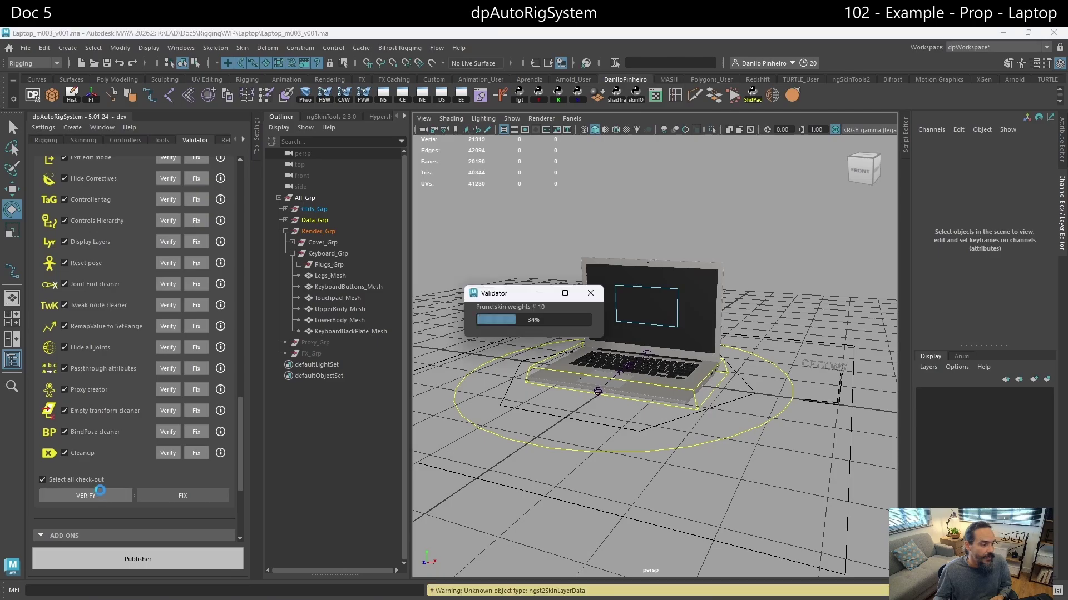
Examine the status of each check-out validator and the add-ons and finishing sections, and close the verification log
{"action": "scroll", "coordinate": [142, 326], "scroll_direction": "up", "scroll_amount": 10}
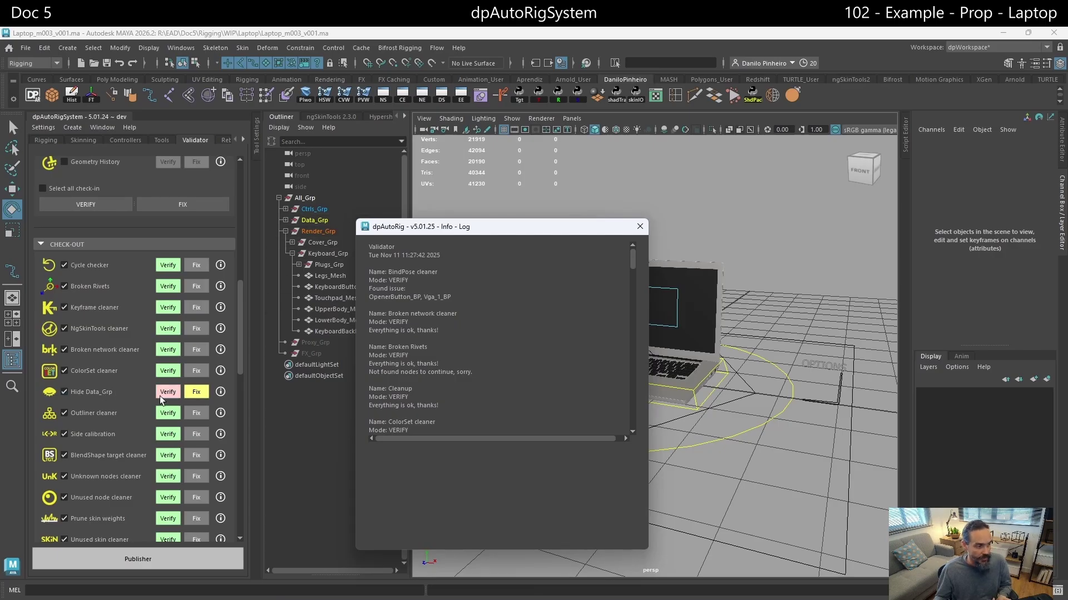
{"action": "scroll", "coordinate": [159, 396], "scroll_direction": "down", "scroll_amount": 9}
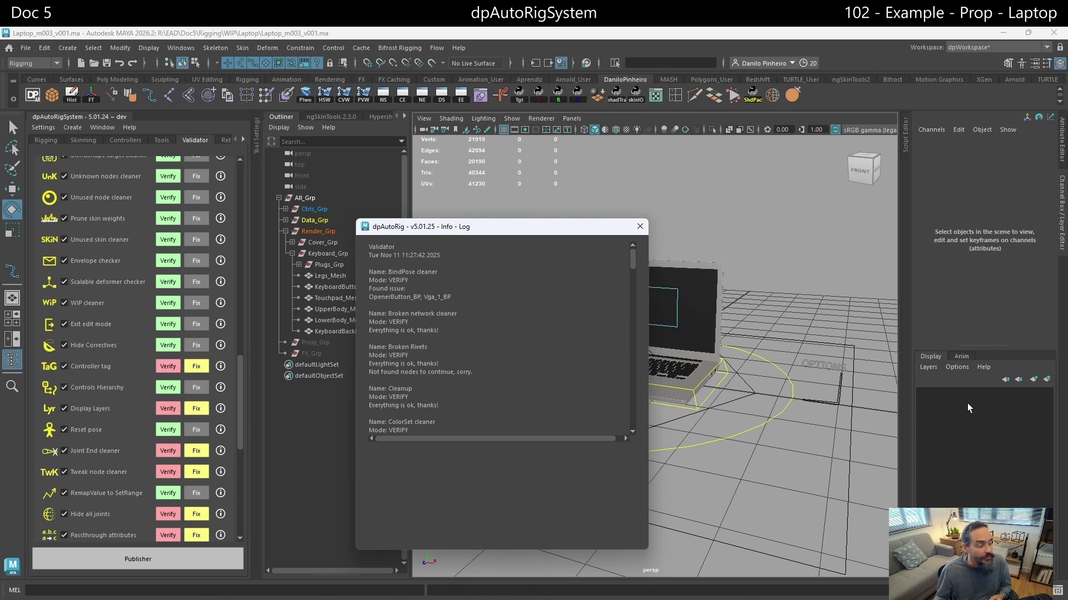
{"action": "scroll", "coordinate": [172, 362], "scroll_direction": "down", "scroll_amount": 4}
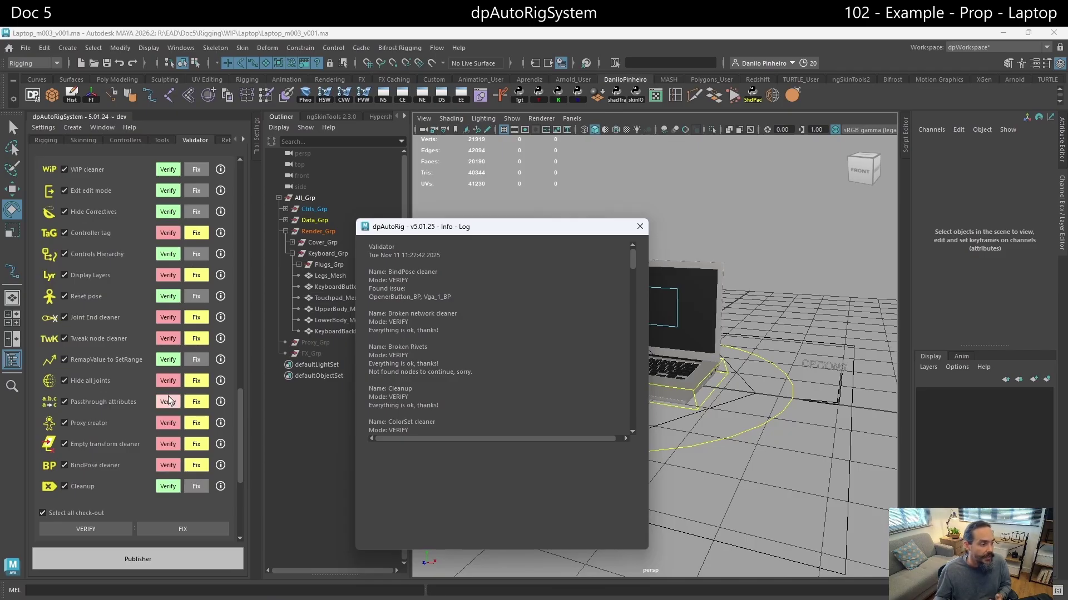
{"action": "scroll", "coordinate": [183, 362], "scroll_direction": "down", "scroll_amount": 3}
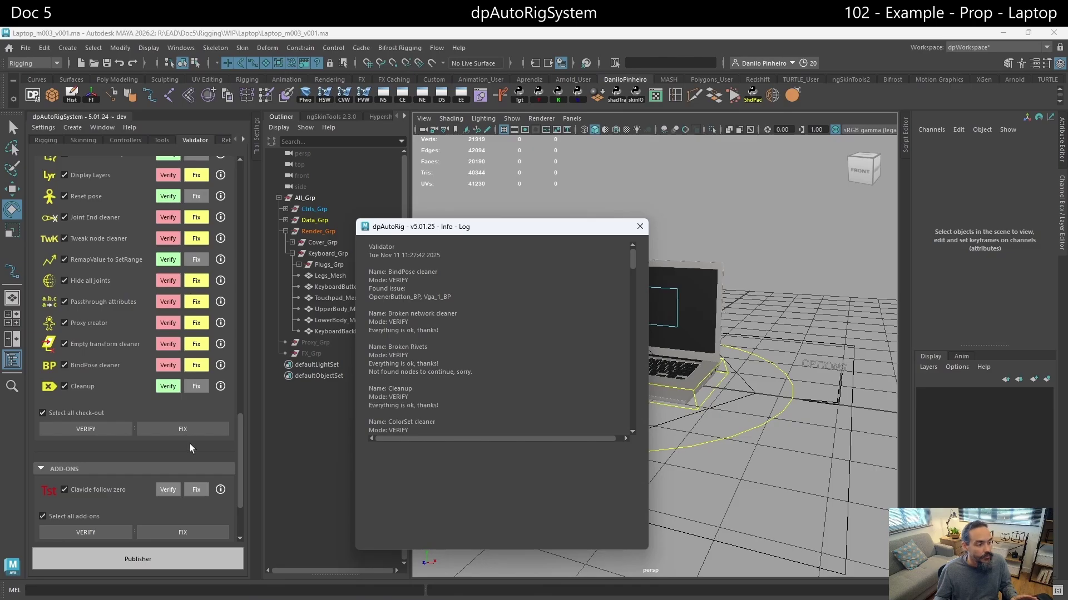
{"action": "scroll", "coordinate": [198, 333], "scroll_direction": "down", "scroll_amount": 3}
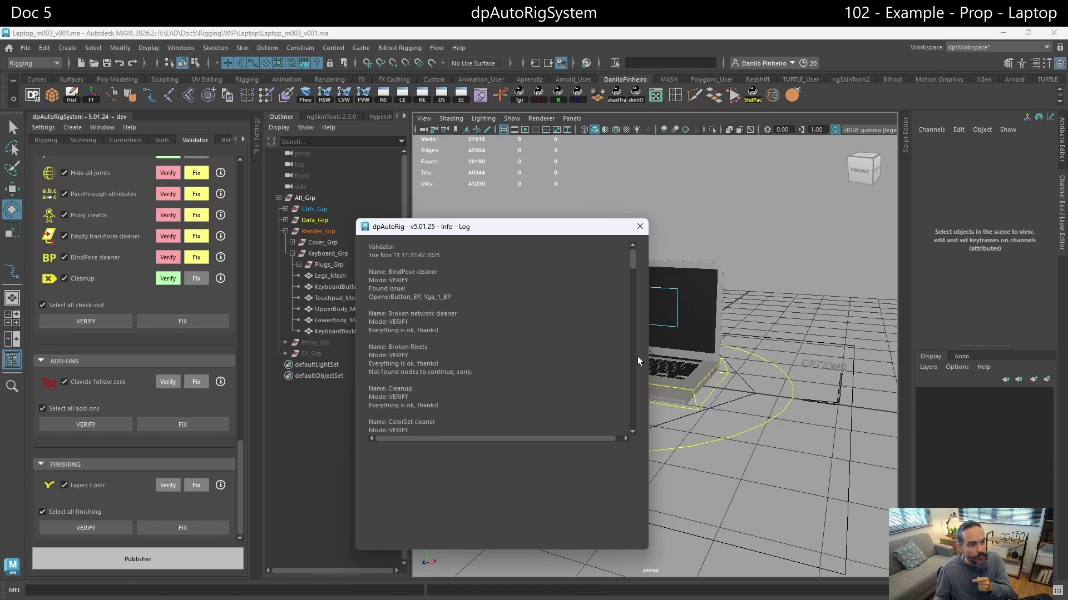
{"action": "left_click", "coordinate": [639, 226]}
Switch to File Explorer and open the Published folder inside the Doc5 Rigging folder
{"action": "key", "text": "alt+Tab"}
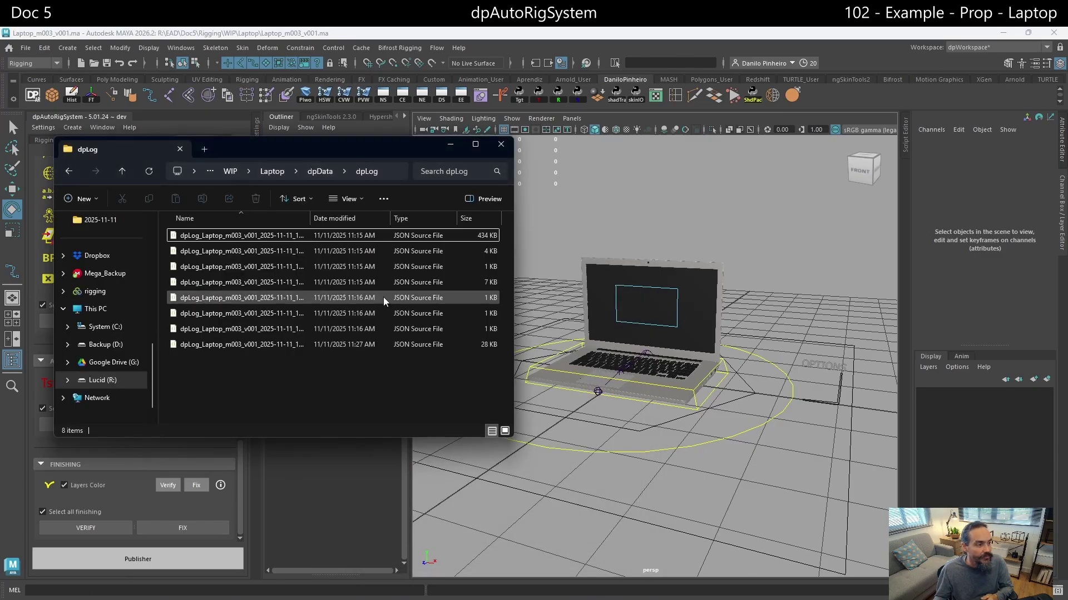
{"action": "left_click", "coordinate": [272, 172]}
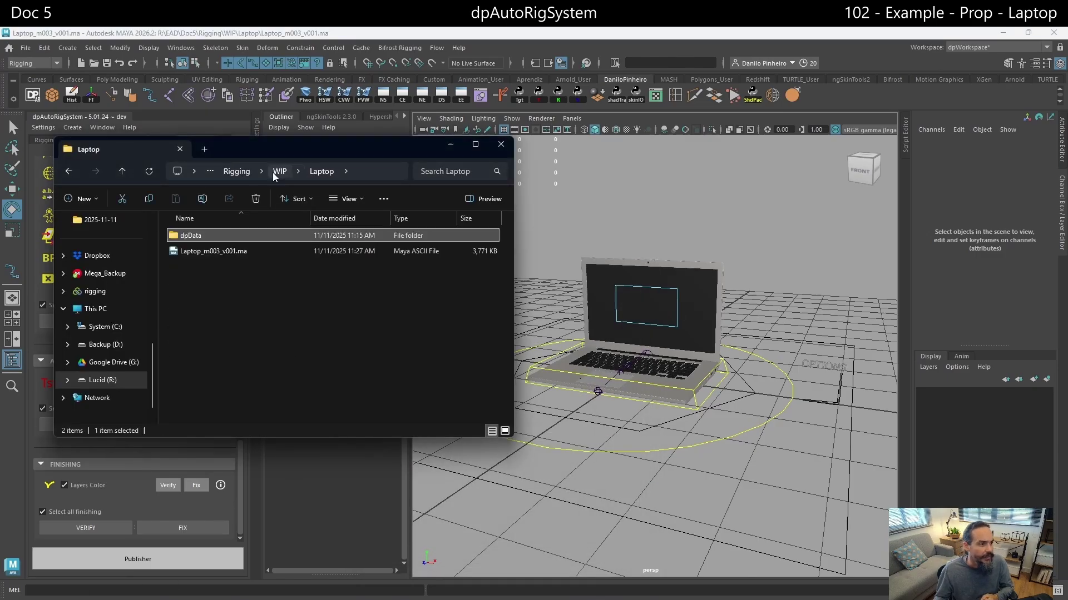
{"action": "left_click", "coordinate": [239, 173]}
{"action": "double_click", "coordinate": [208, 235]}
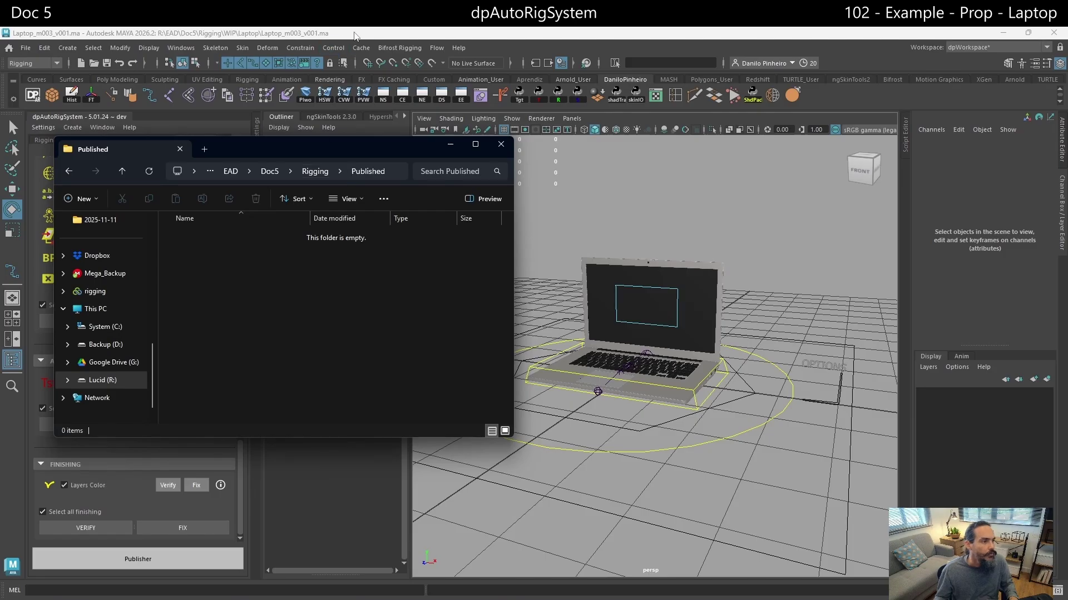
Return to Maya and save the scene as a new version named Laptop_m003_v002.ma in the WIP Laptop folder
{"action": "left_click", "coordinate": [61, 39]}
{"action": "left_click", "coordinate": [25, 48]}
{"action": "left_click", "coordinate": [71, 106]}
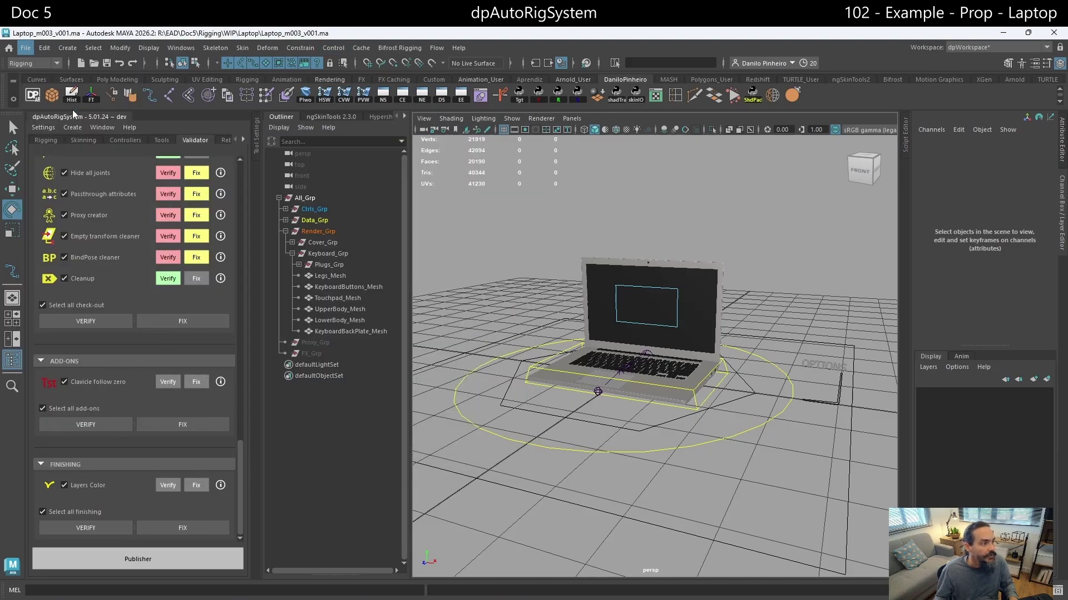
{"action": "left_click", "coordinate": [608, 209]}
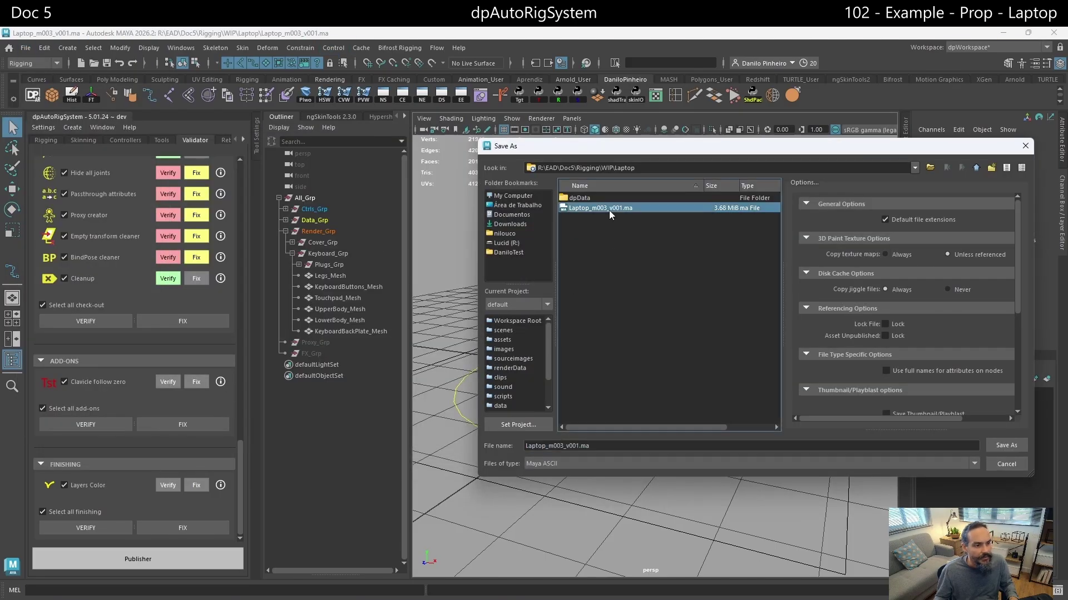
{"action": "left_click", "coordinate": [579, 446]}
{"action": "key", "text": "BackSpace"}
{"action": "type", "text": "2"}
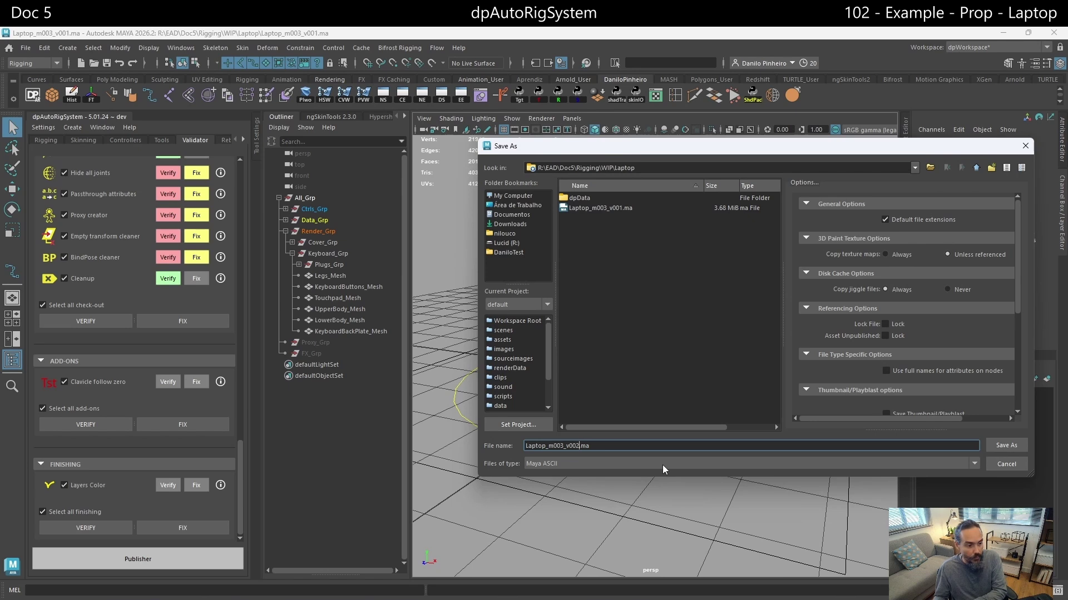
{"action": "left_click", "coordinate": [999, 445]}
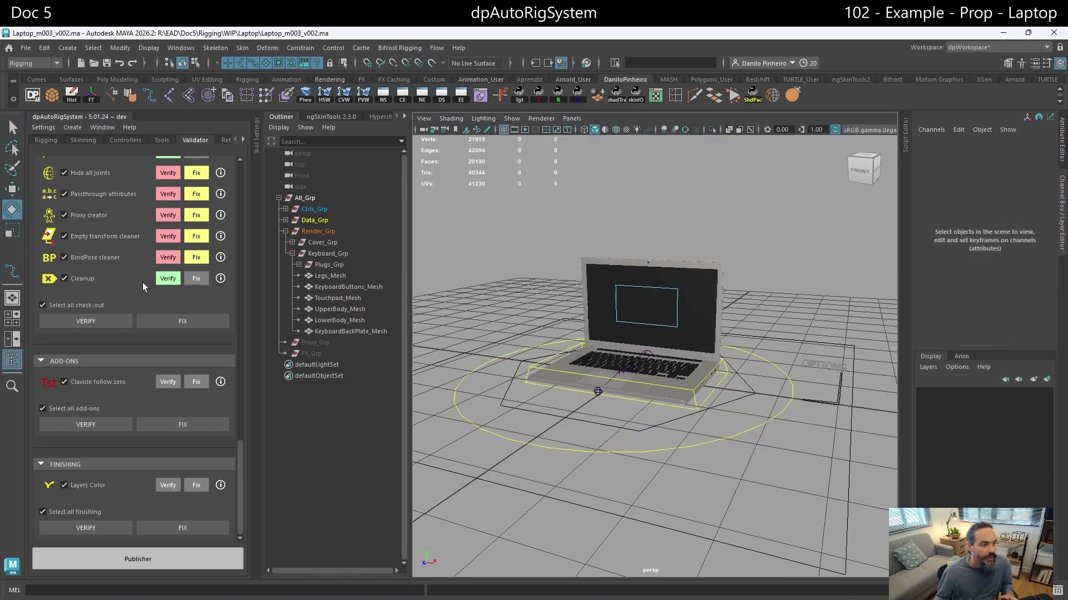
Save the pending scene changes, open the Publisher for the laptop rig, and bring up its batch publishing window
{"action": "mouse_move", "coordinate": [518, 253]}
{"action": "left_mouse_down", "text": "alt"}
{"action": "mouse_move", "coordinate": [532, 248]}
{"action": "mouse_move", "coordinate": [519, 268]}
{"action": "left_mouse_up", "text": "alt"}
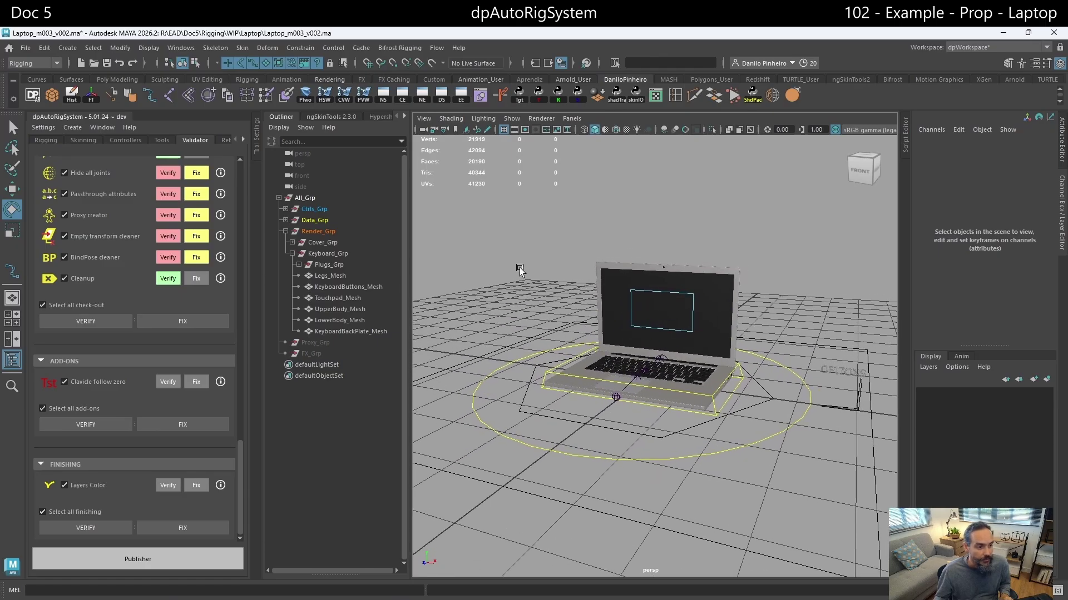
{"action": "left_click", "coordinate": [203, 562]}
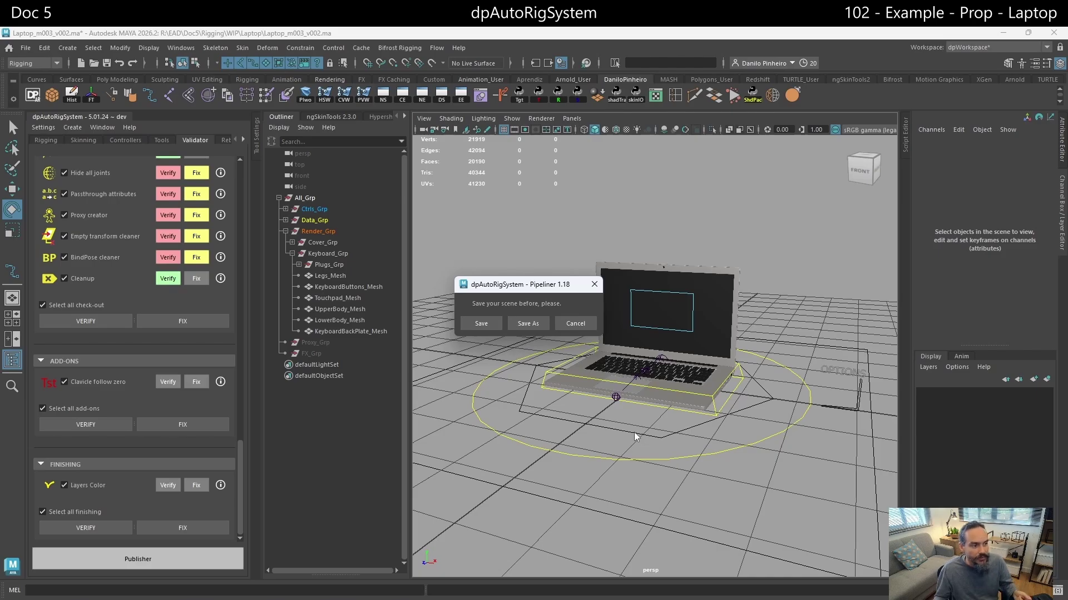
{"action": "left_click", "coordinate": [482, 323]}
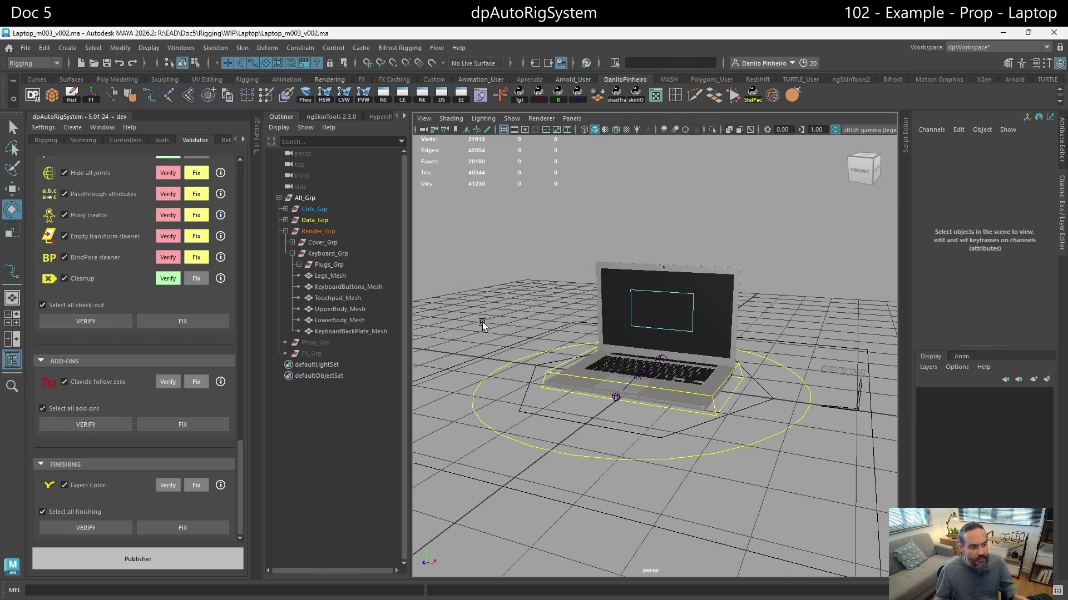
{"action": "left_click", "coordinate": [106, 64]}
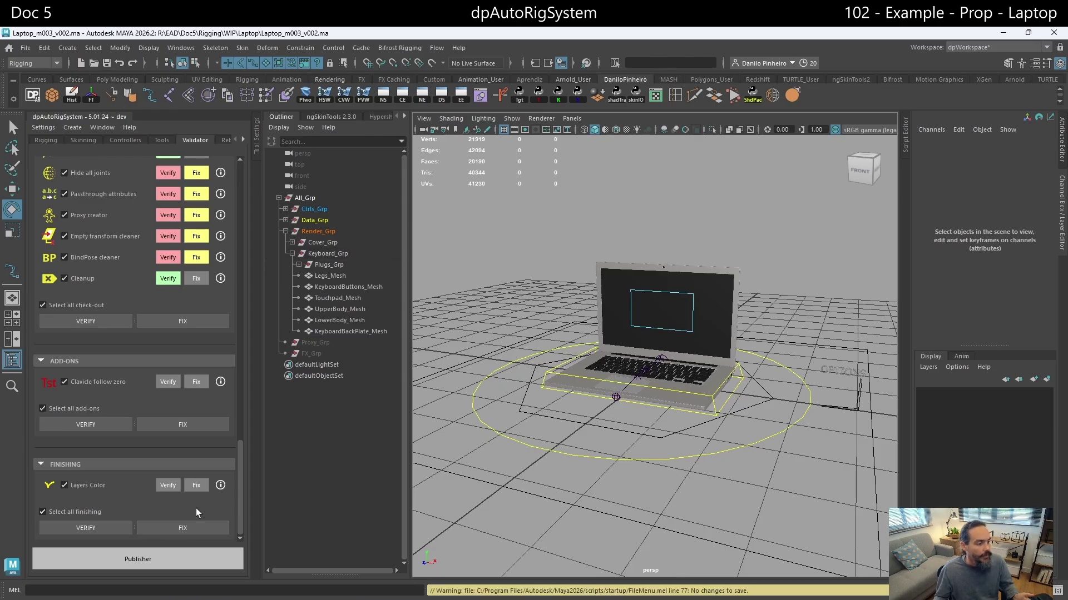
{"action": "left_click", "coordinate": [167, 561]}
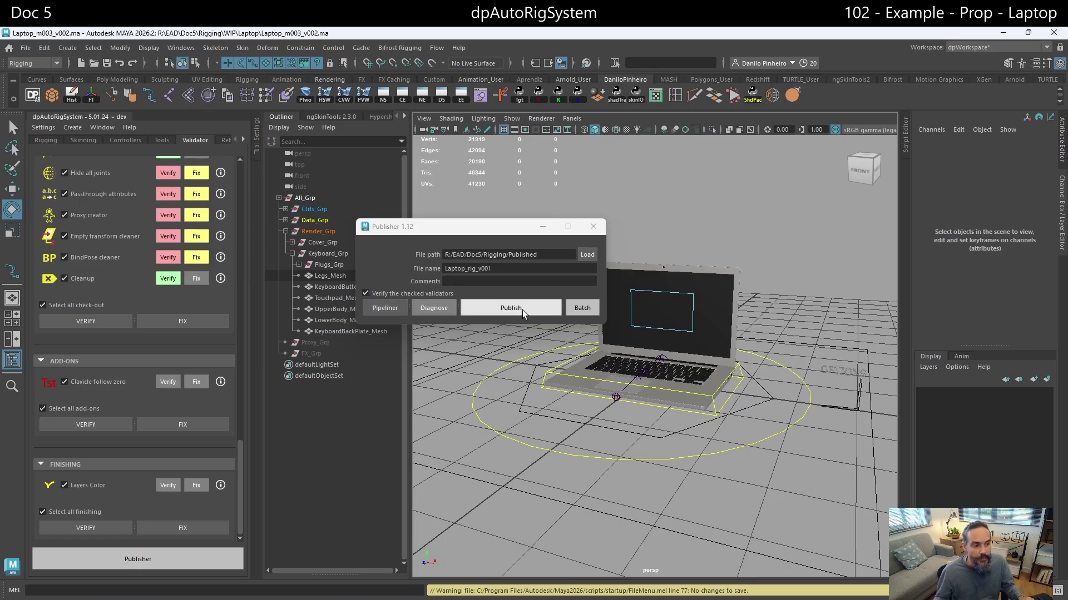
{"action": "left_click", "coordinate": [583, 308]}
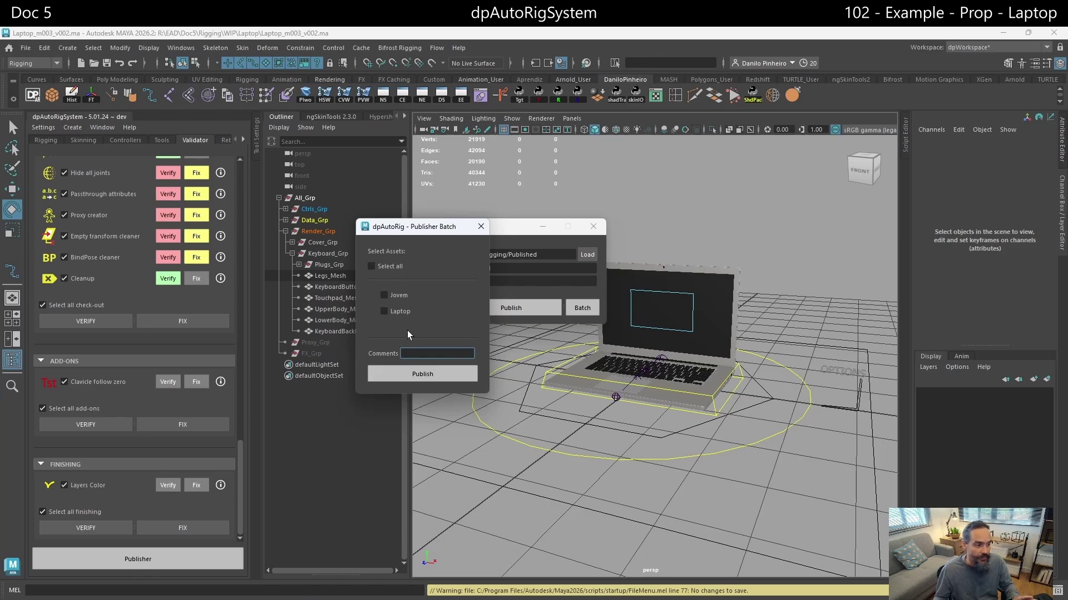
Close the batch publishing window and enter the Publisher comment "dpLearning - dpAutoRigSystem - Doc 5"
{"action": "left_click", "coordinate": [432, 356]}
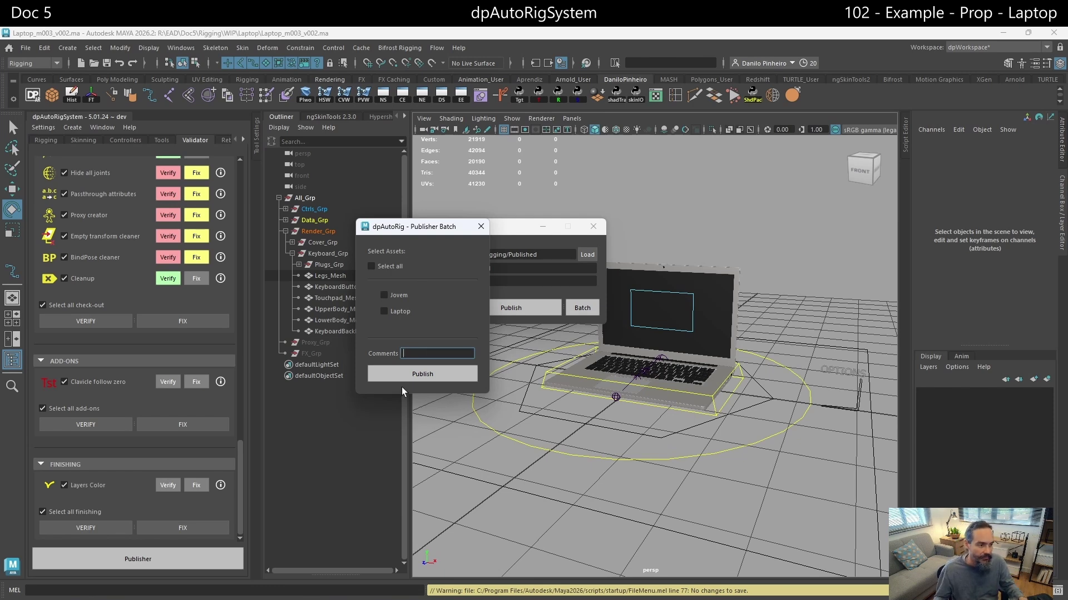
{"action": "left_click", "coordinate": [482, 227]}
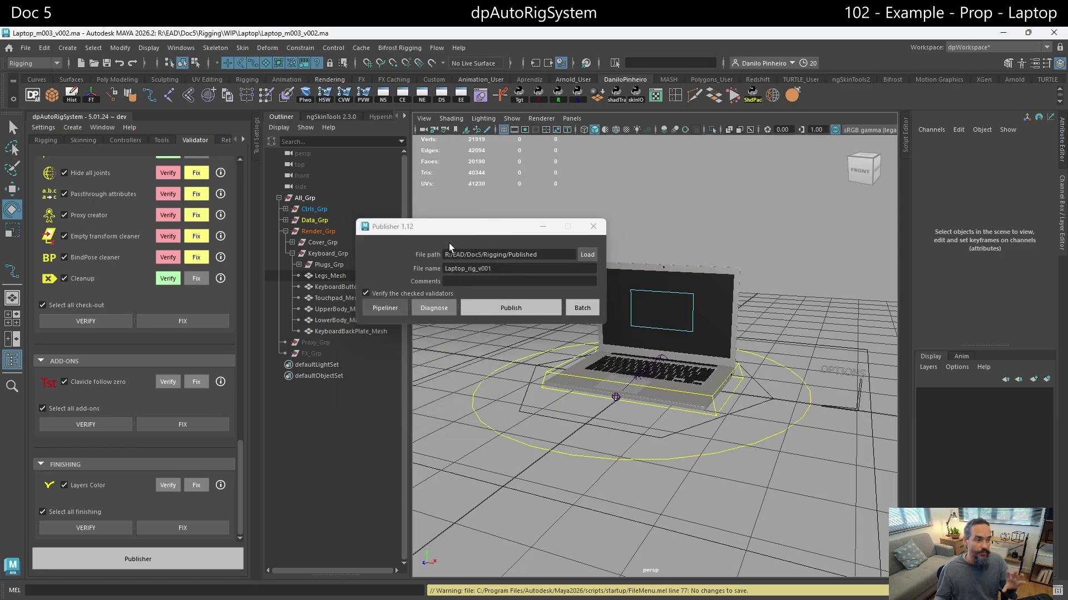
{"action": "left_click", "coordinate": [467, 282]}
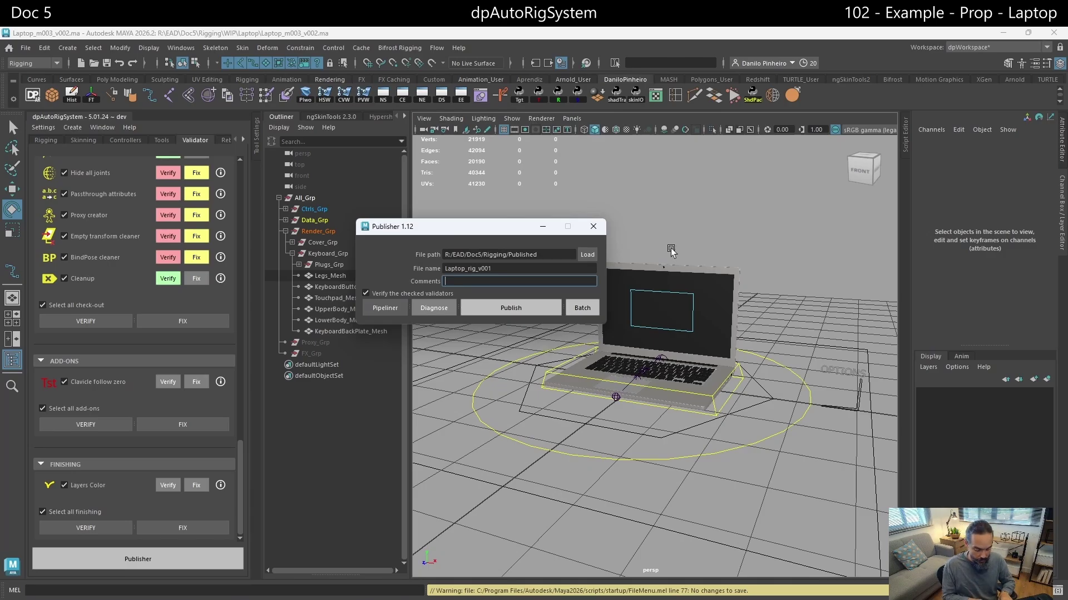
{"action": "type", "text": "ea"}
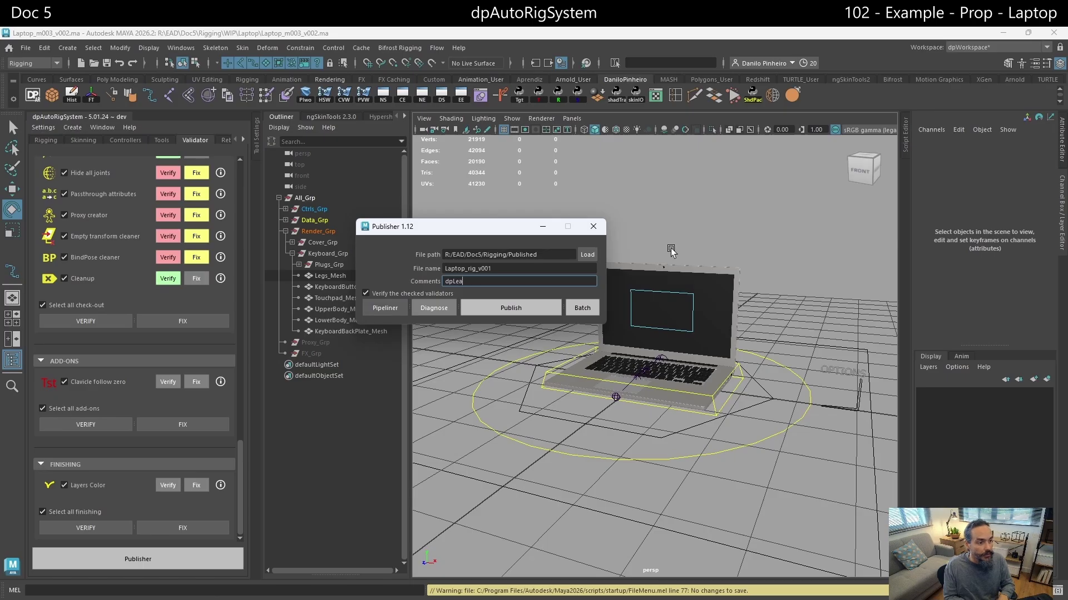
{"action": "type", "text": "rning"}
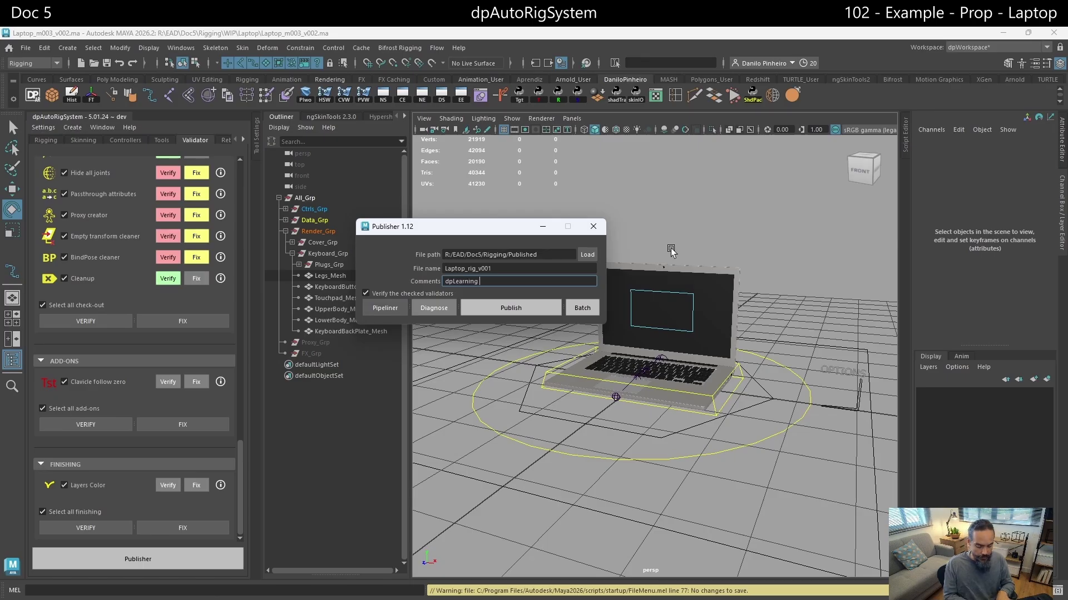
{"action": "type", "text": " - dpAutoR"}
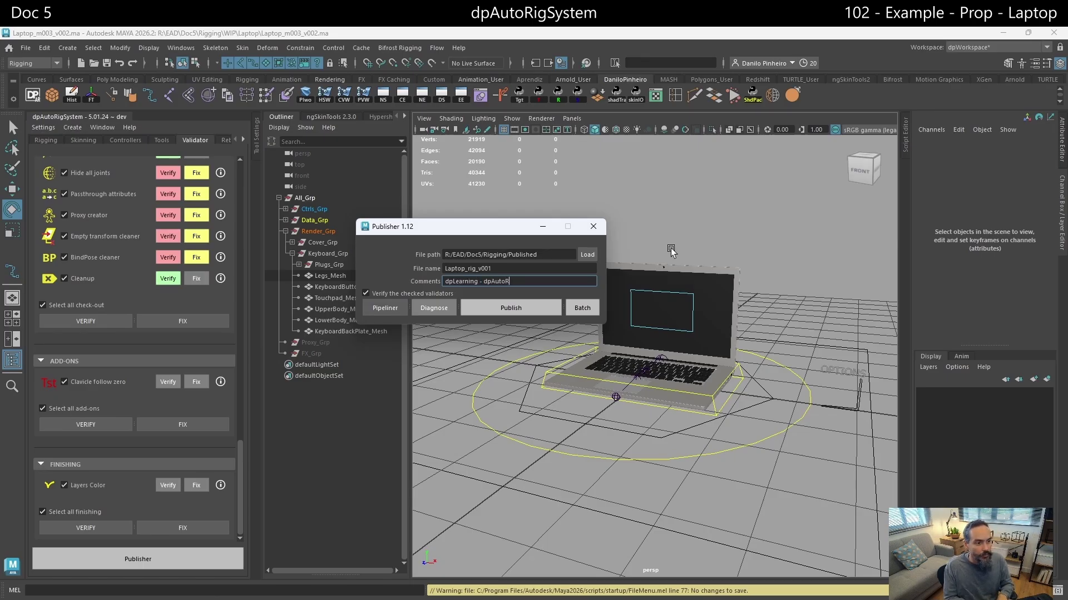
{"action": "type", "text": "igSystem - "}
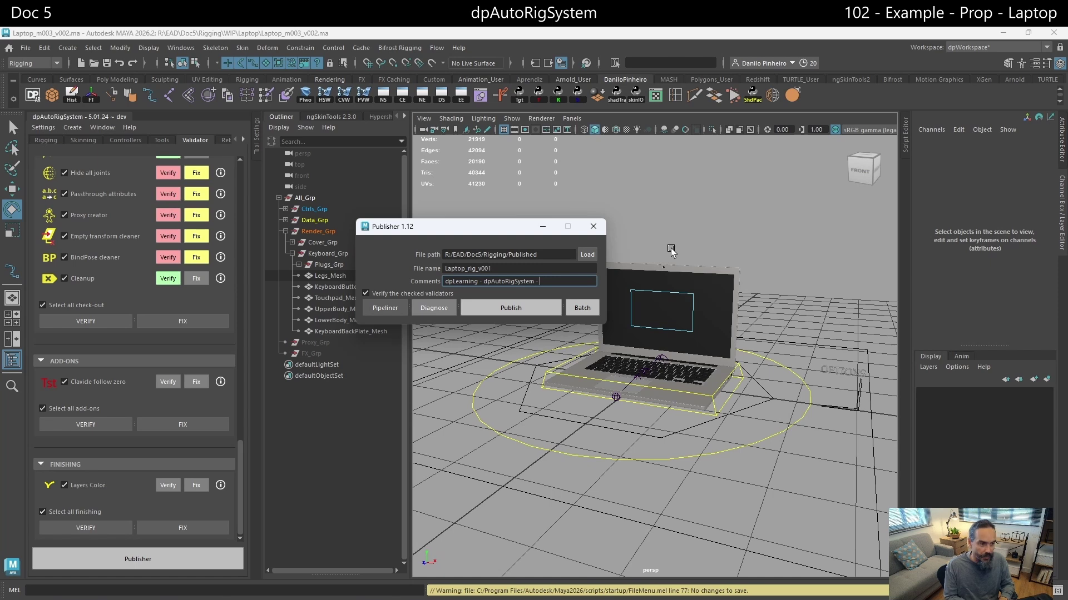
{"action": "type", "text": "Doc 5"}
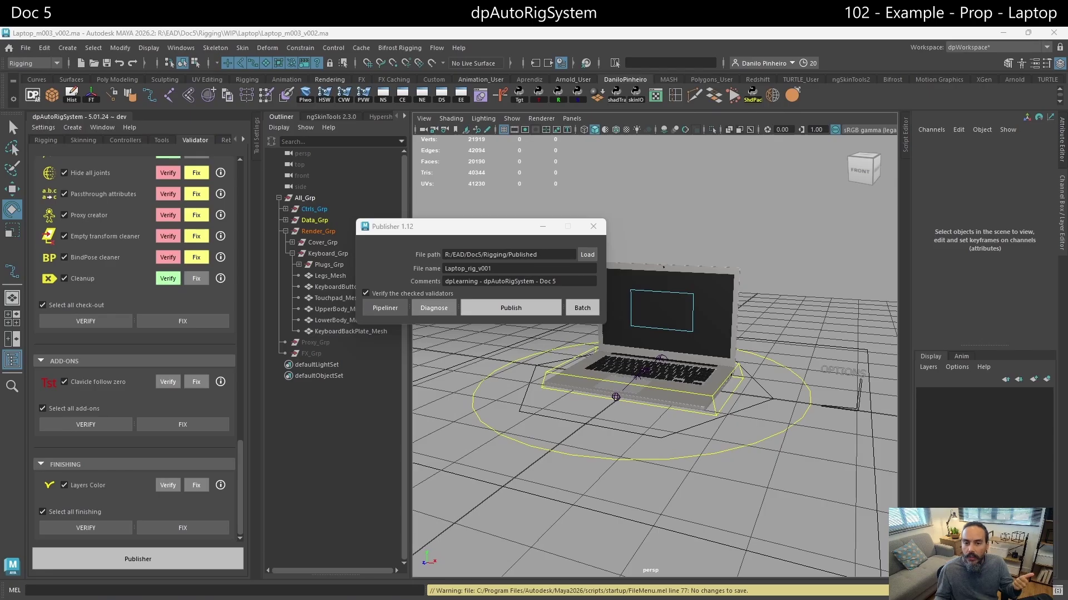
Look over the wip channel in Discord and the dpTeam_WIP board in Trello, and return to Maya
{"action": "left_click_drag", "start_coordinate": [1067, 111], "coordinate": [442, 76]}
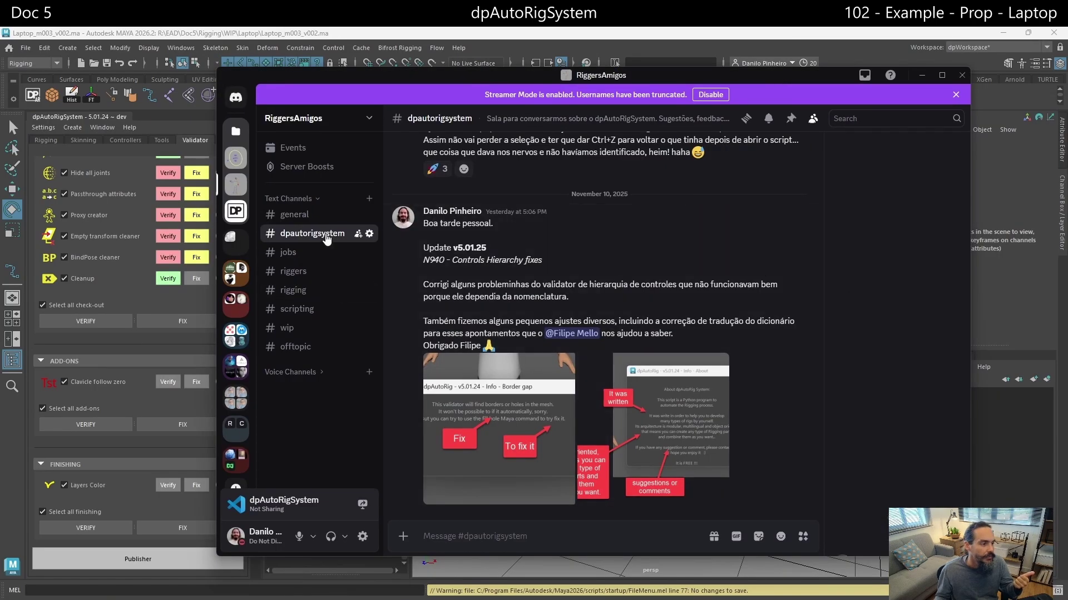
{"action": "left_click", "coordinate": [287, 332]}
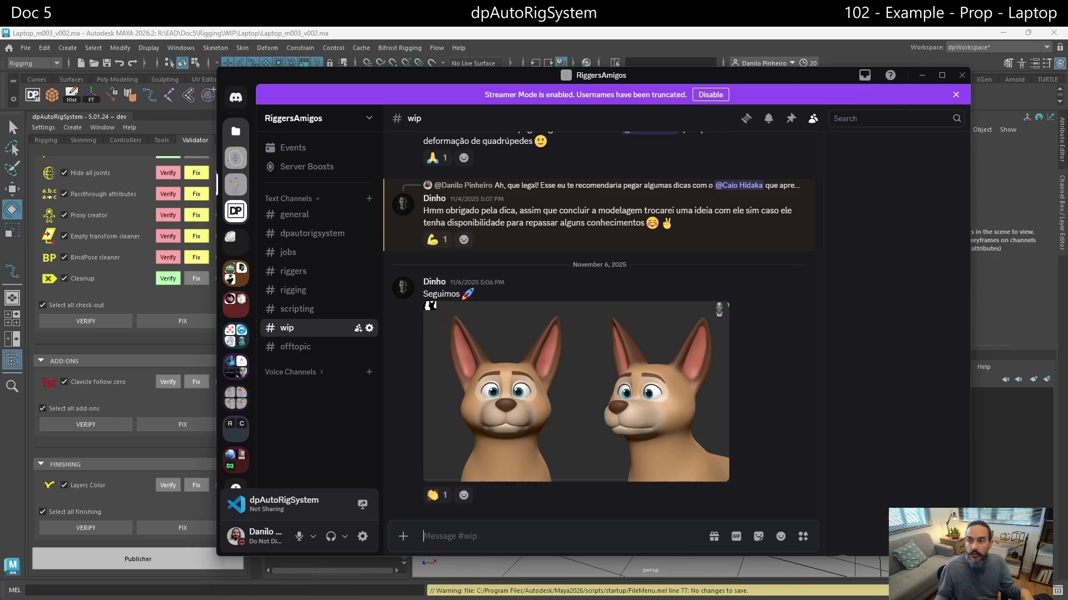
{"action": "key", "text": "alt+Tab"}
{"action": "left_click_drag", "start_coordinate": [809, 81], "coordinate": [866, 80]}
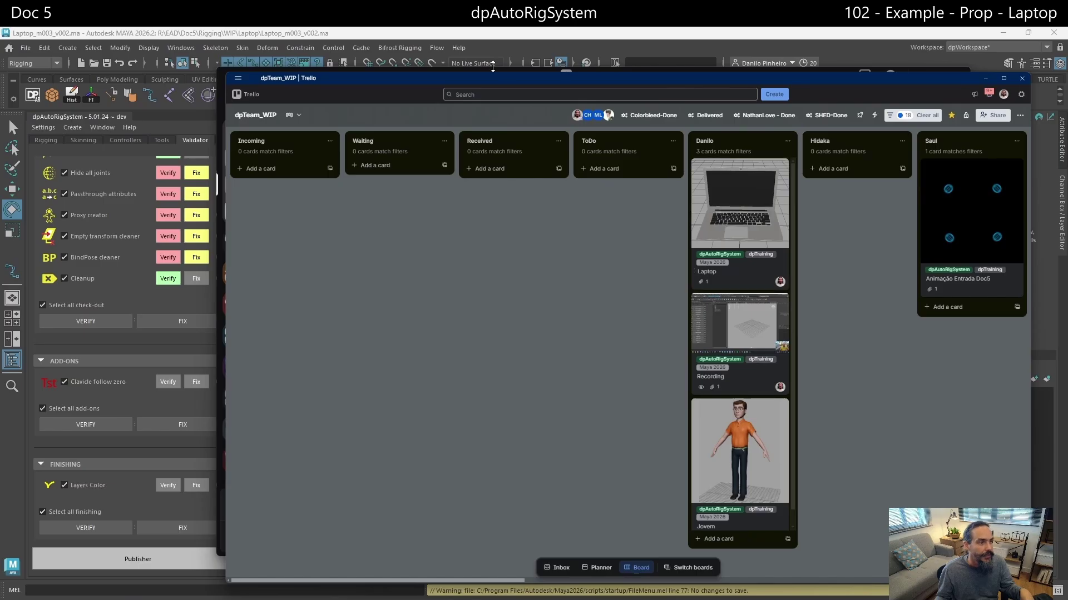
{"action": "key", "text": "alt+Tab"}
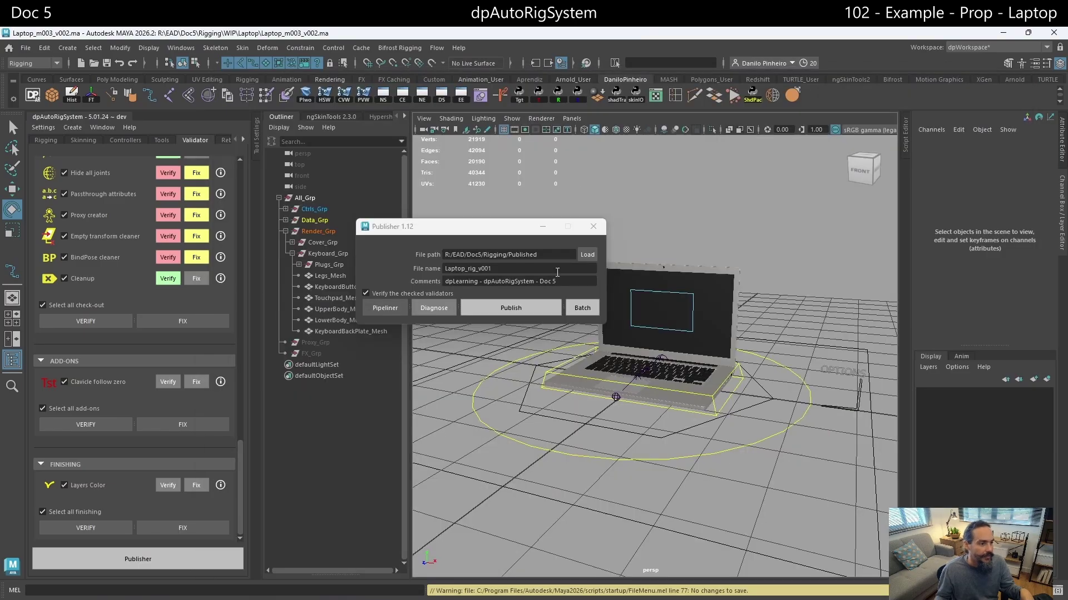
Publish the laptop rig as Laptop_rig_v001 and open the published file Laptop_rig_v001.ma
{"action": "left_click", "coordinate": [489, 309]}
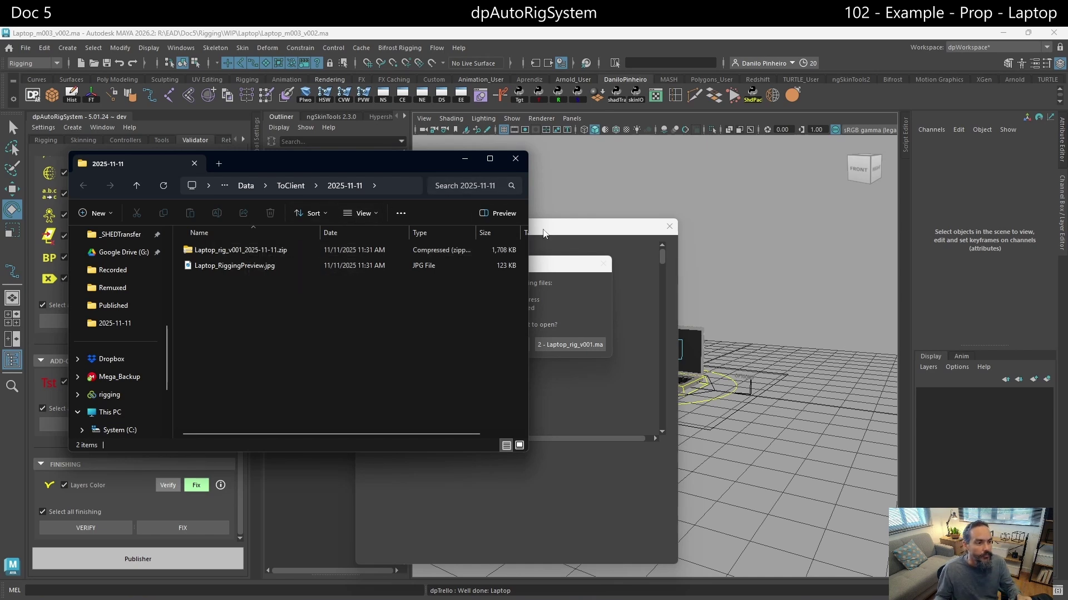
{"action": "left_click", "coordinate": [558, 270]}
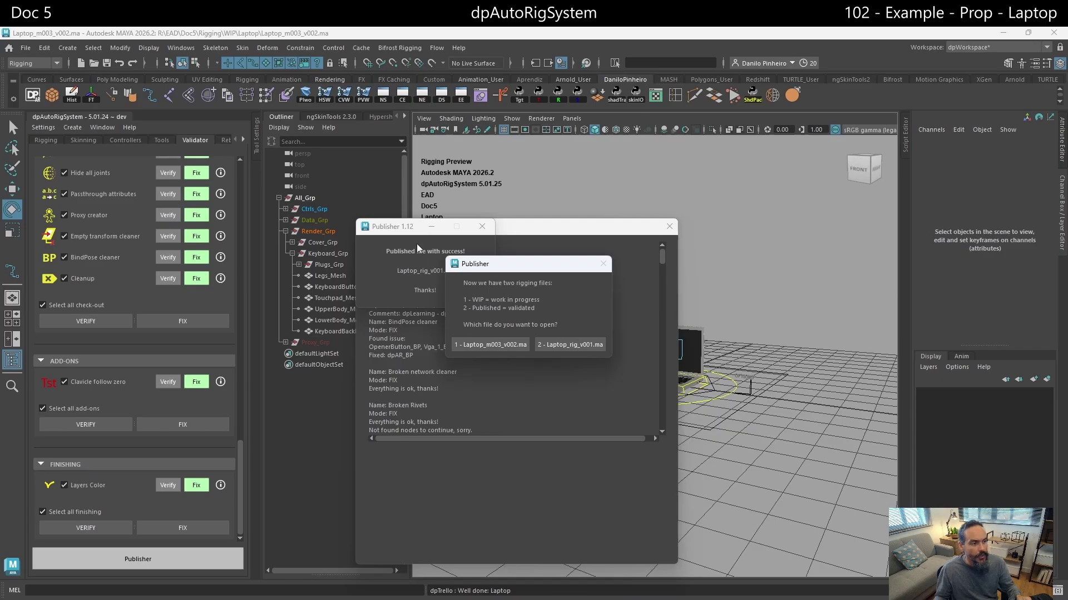
{"action": "left_click_drag", "start_coordinate": [506, 263], "coordinate": [562, 255]}
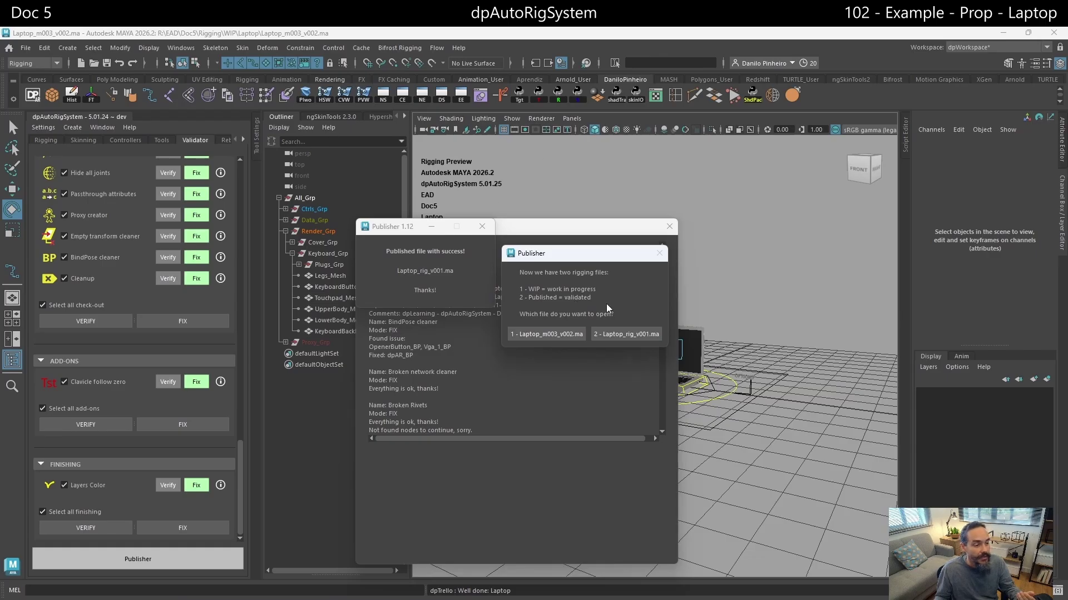
{"action": "left_click", "coordinate": [619, 335]}
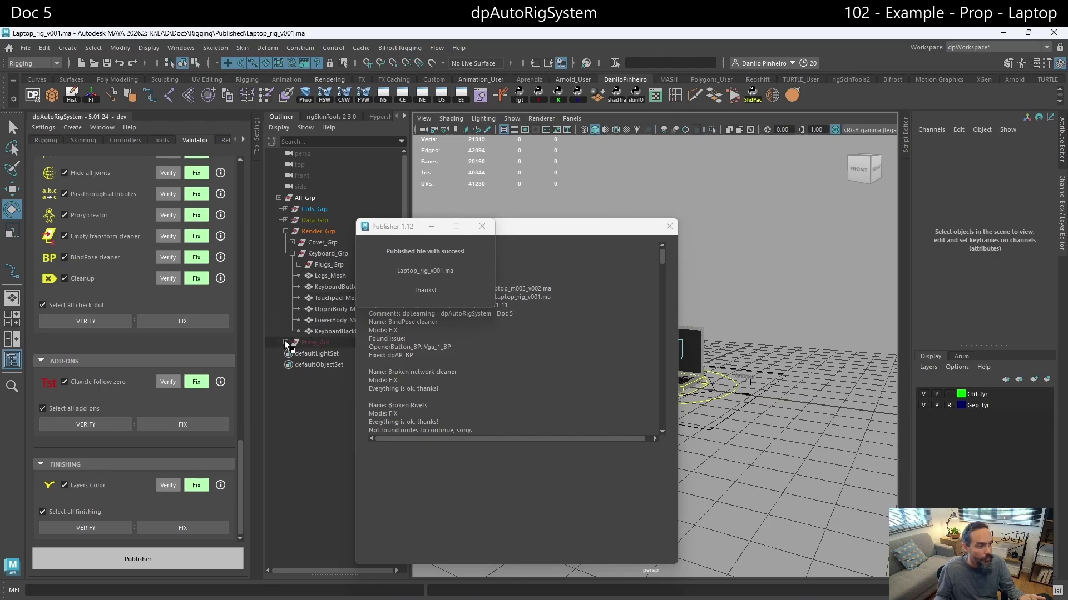
Review the fix status of the check-out, add-on and finishing validators, and close the publishing log and confirmation windows
{"action": "scroll", "coordinate": [138, 235], "scroll_direction": "up", "scroll_amount": 10}
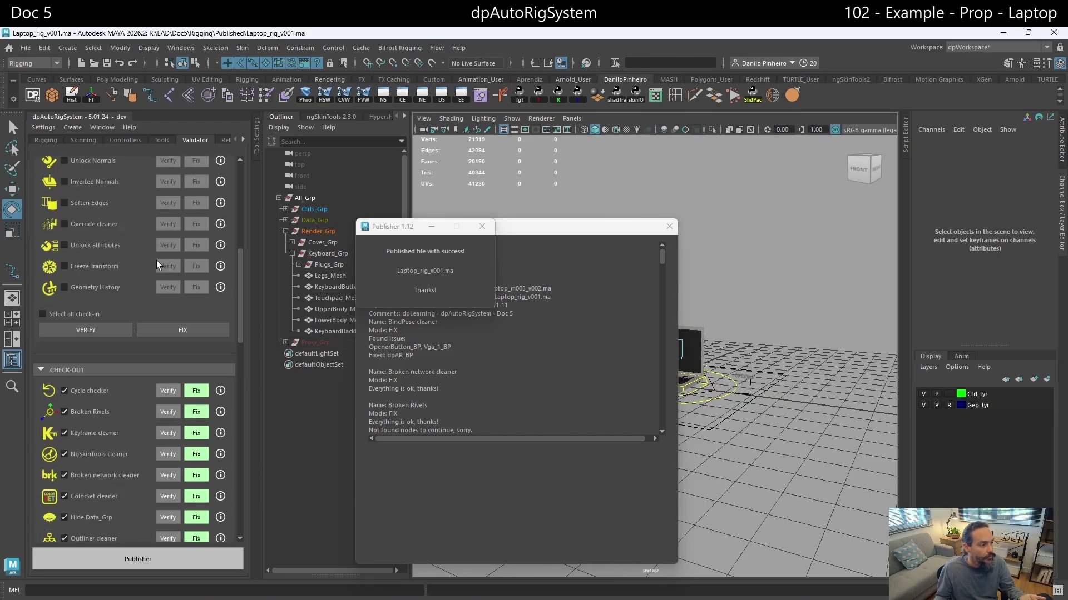
{"action": "scroll", "coordinate": [169, 252], "scroll_direction": "down", "scroll_amount": 10}
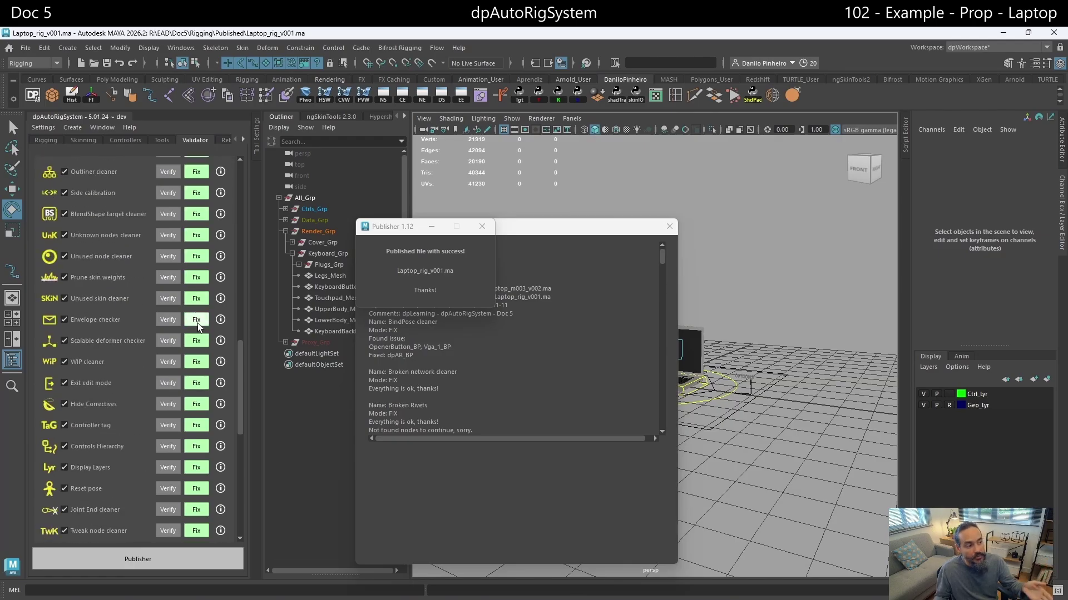
{"action": "scroll", "coordinate": [200, 333], "scroll_direction": "down", "scroll_amount": 10}
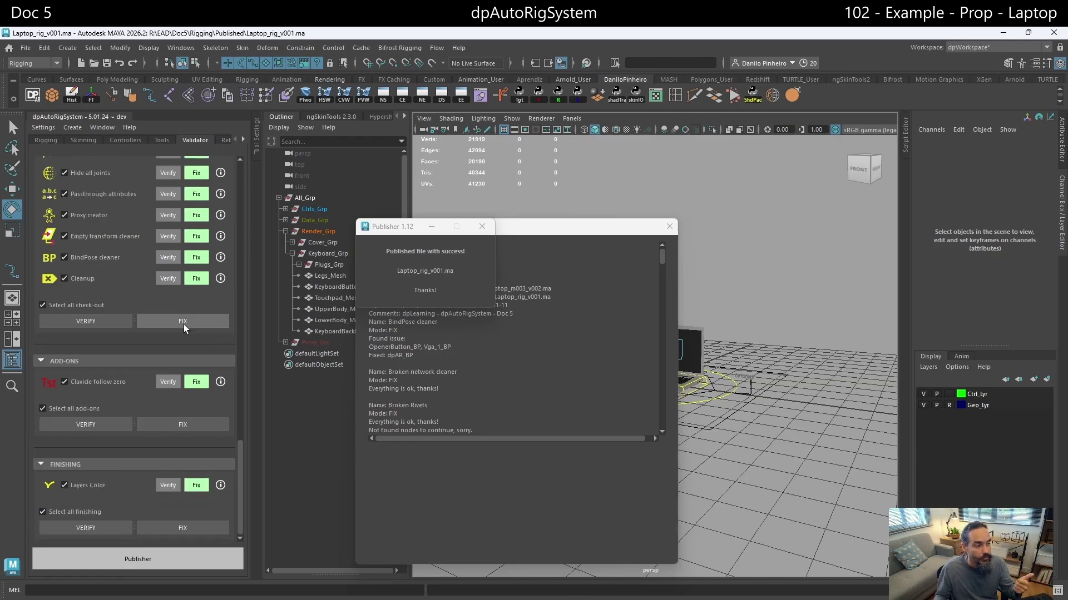
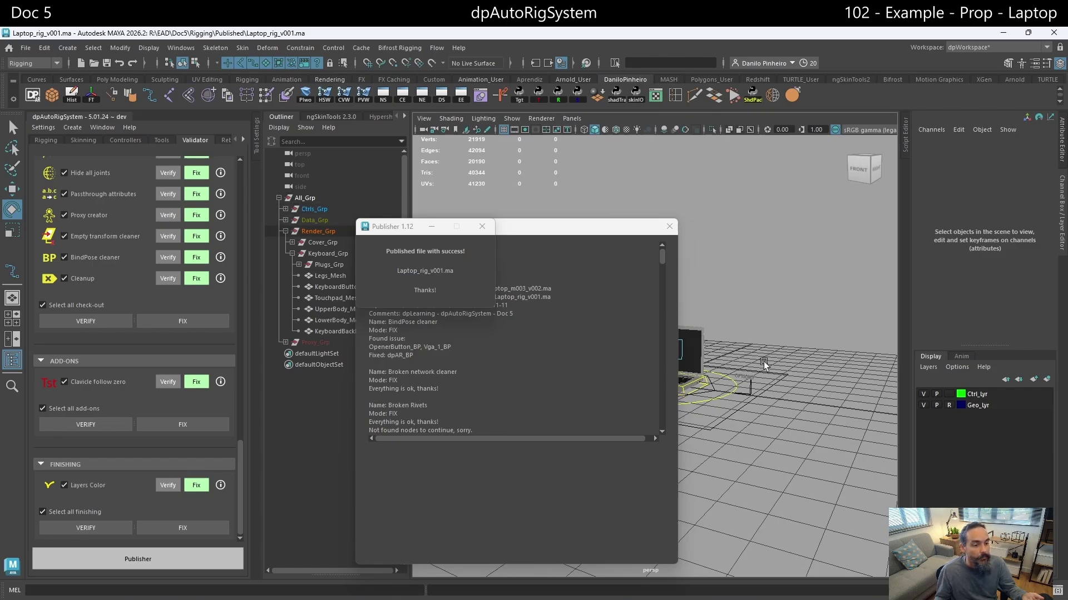
{"action": "left_click", "coordinate": [670, 226]}
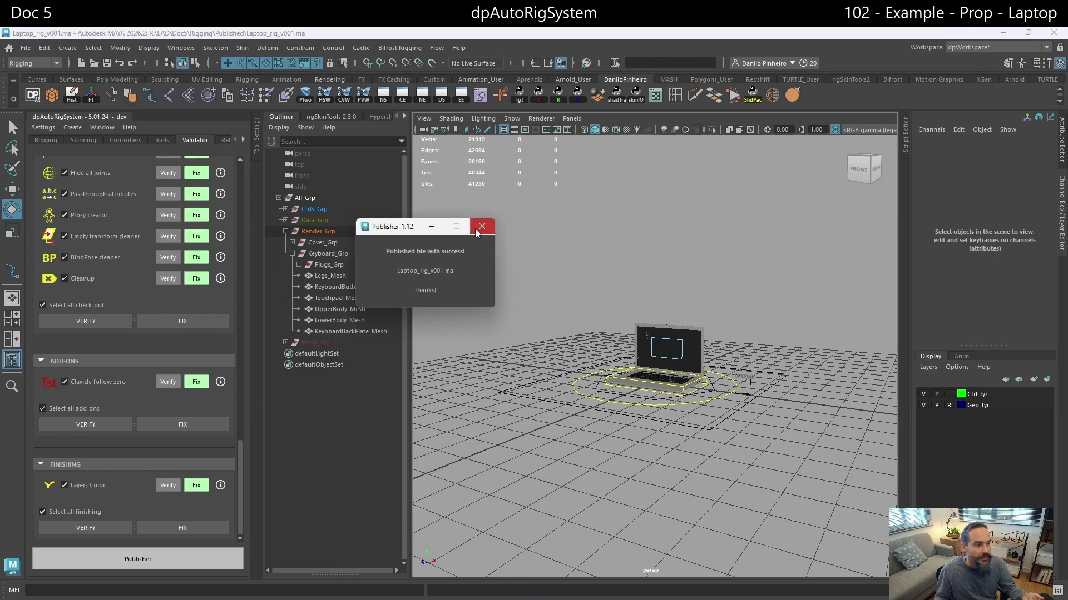
{"action": "left_click", "coordinate": [476, 230]}
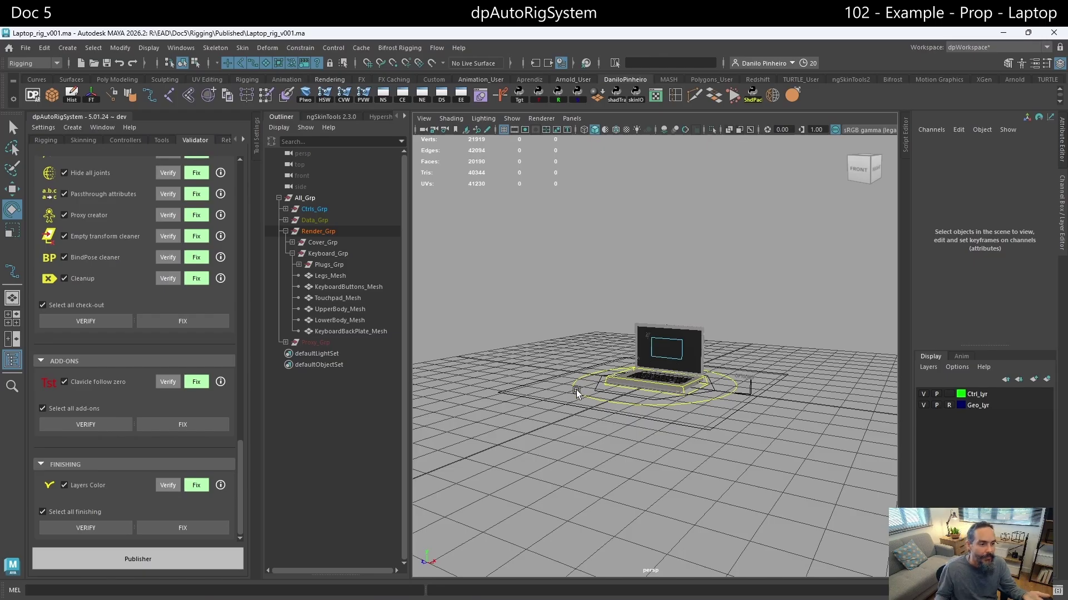
Open the Script Editor and examine the publishing and dpTrello log output
{"action": "left_click", "coordinate": [904, 145]}
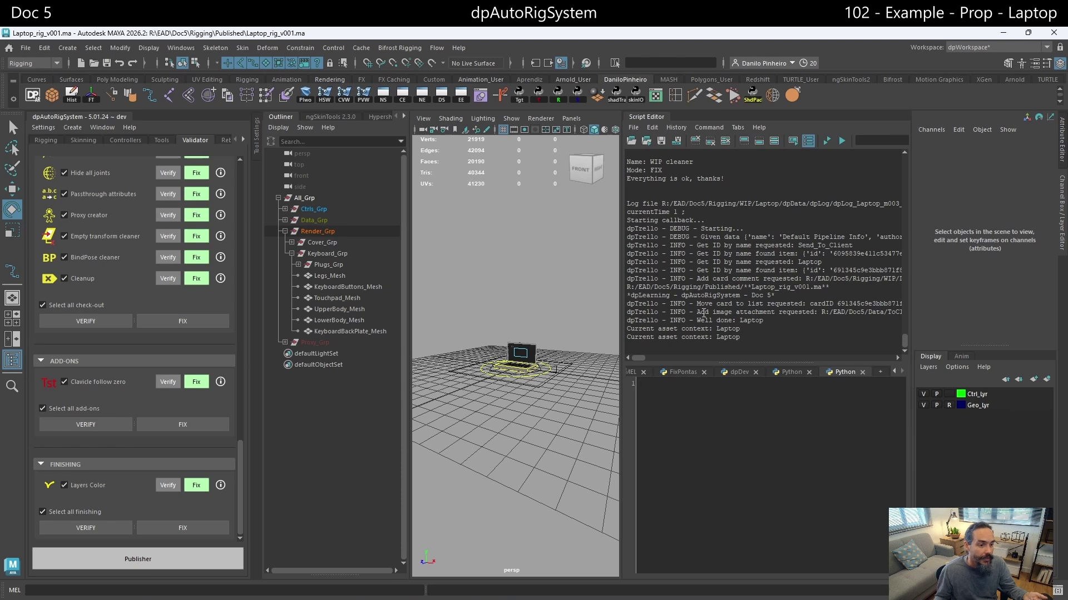
{"action": "scroll", "coordinate": [704, 313], "scroll_direction": "up", "scroll_amount": 10}
{"action": "scroll", "coordinate": [703, 313], "scroll_direction": "down", "scroll_amount": 10}
Switch to the dpTeam_WIP board in Trello and examine the comment and attachments on the Laptop card in the Send_To_Client list
{"action": "key", "text": "alt+Tab"}
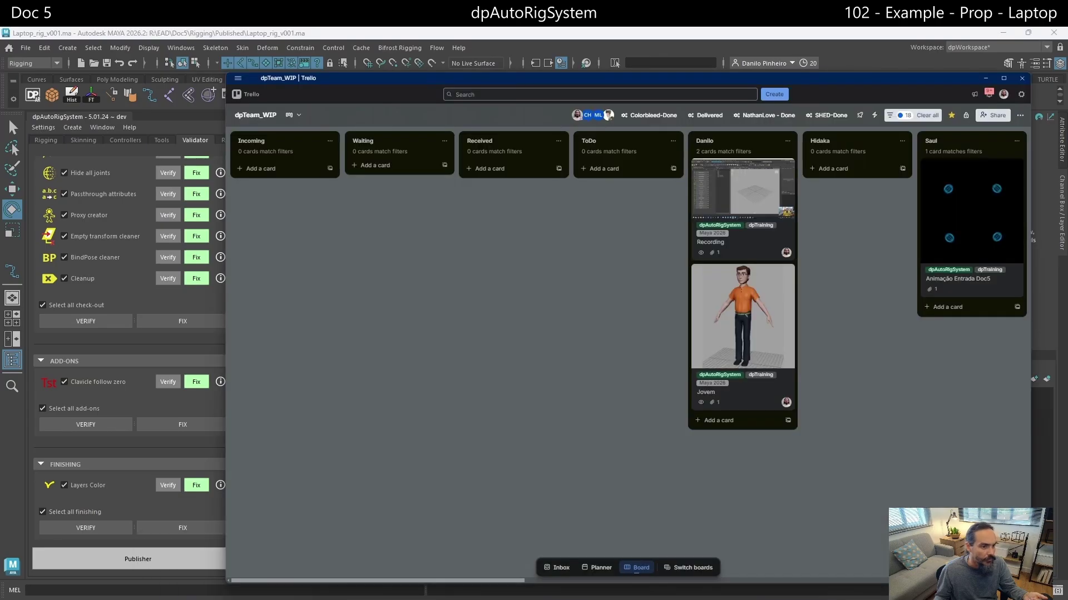
{"action": "left_click_drag", "start_coordinate": [870, 447], "coordinate": [287, 474]}
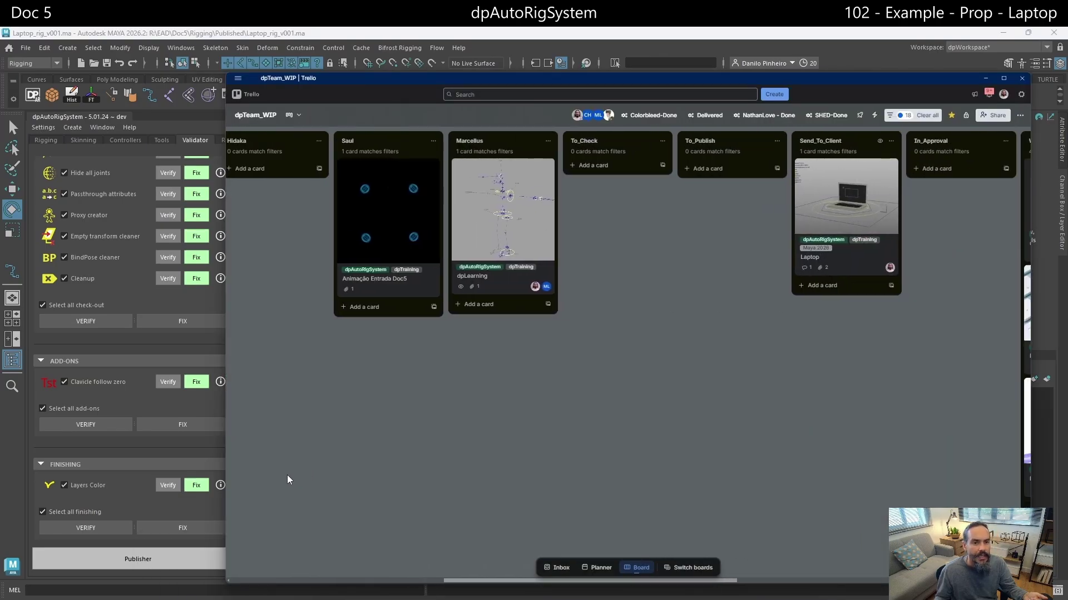
{"action": "left_click_drag", "start_coordinate": [701, 400], "coordinate": [659, 415]}
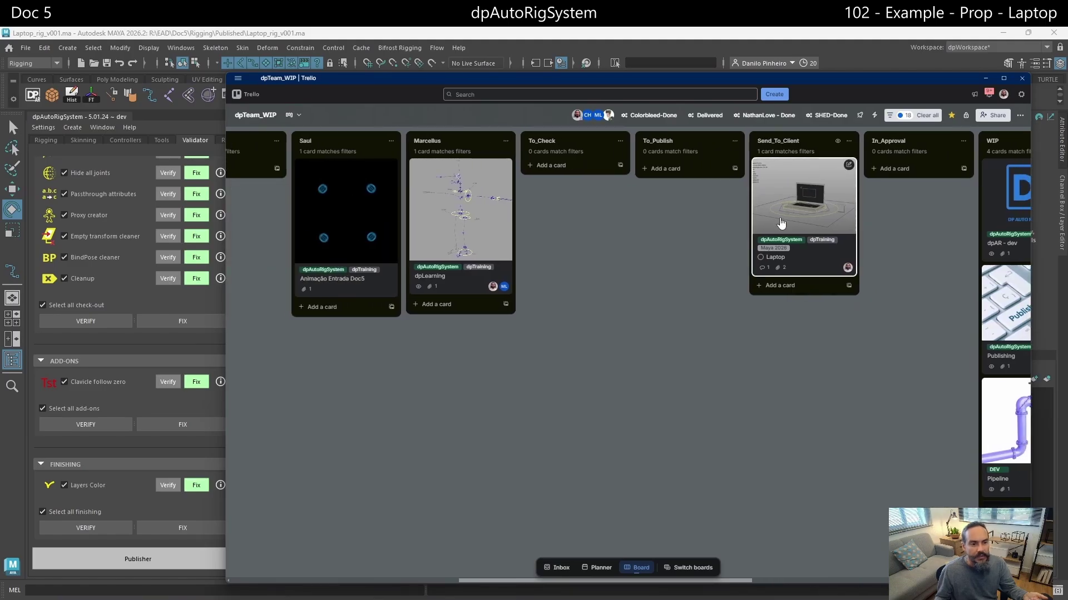
{"action": "left_click", "coordinate": [809, 201]}
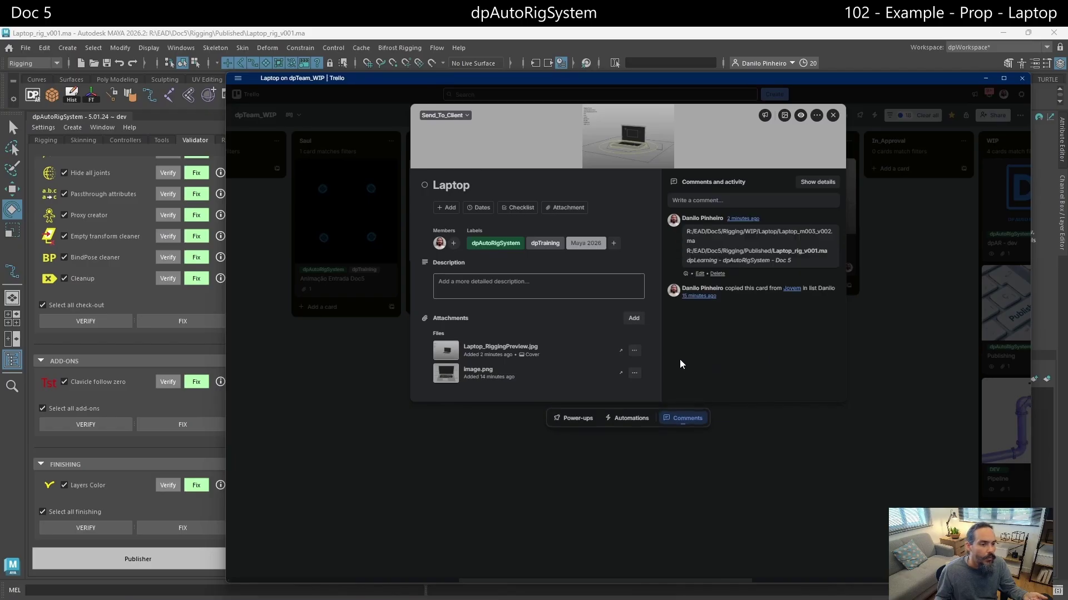
{"action": "left_click_drag", "start_coordinate": [682, 260], "coordinate": [793, 261]}
{"action": "left_click", "coordinate": [793, 262]}
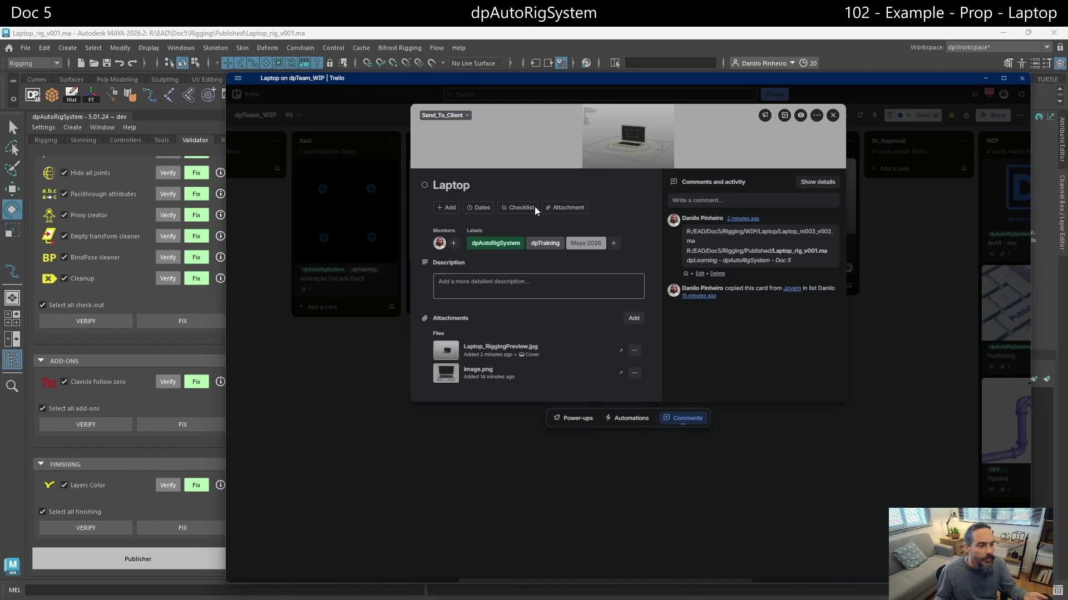
{"action": "left_click", "coordinate": [625, 405]}
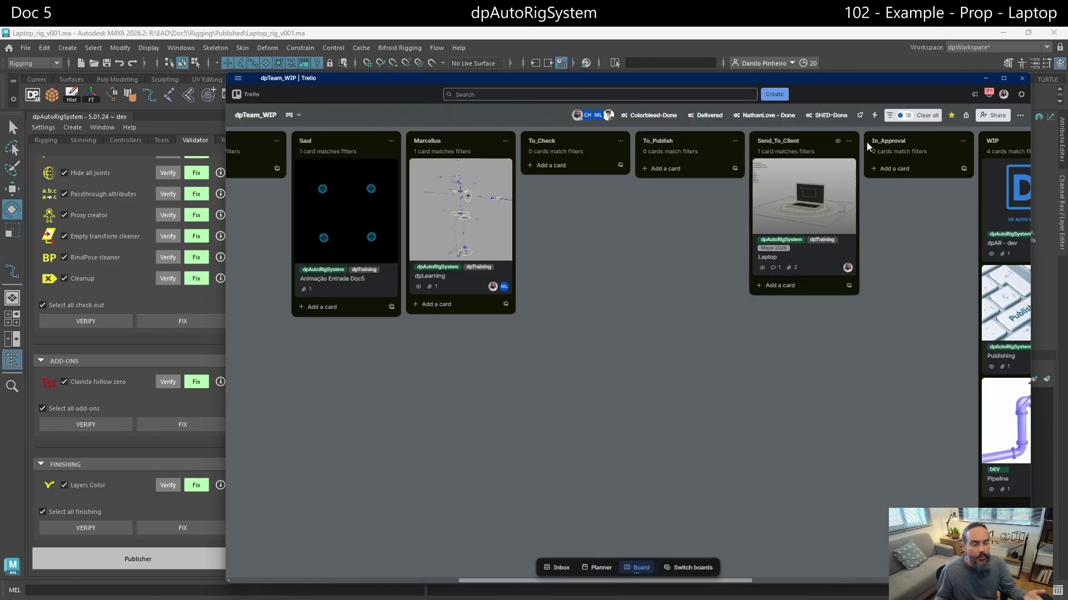
Switch to Discord, react to LogBot's publish message in the wip channel with the detective emoji, and return to Maya
{"action": "key", "text": "alt+Tab"}
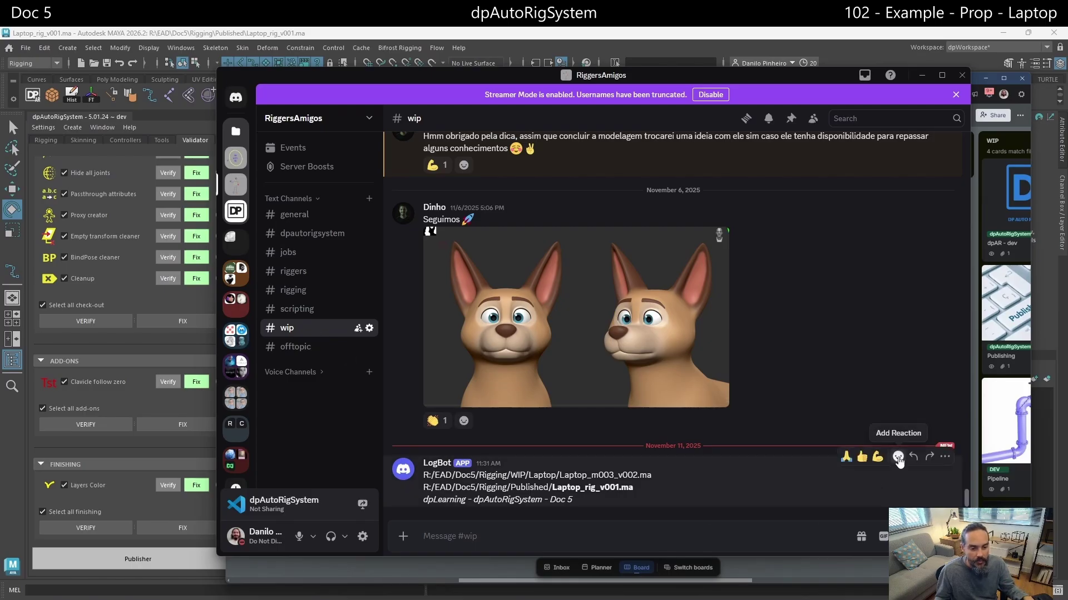
{"action": "left_click", "coordinate": [898, 461]}
{"action": "left_click", "coordinate": [732, 337], "text": "shift"}
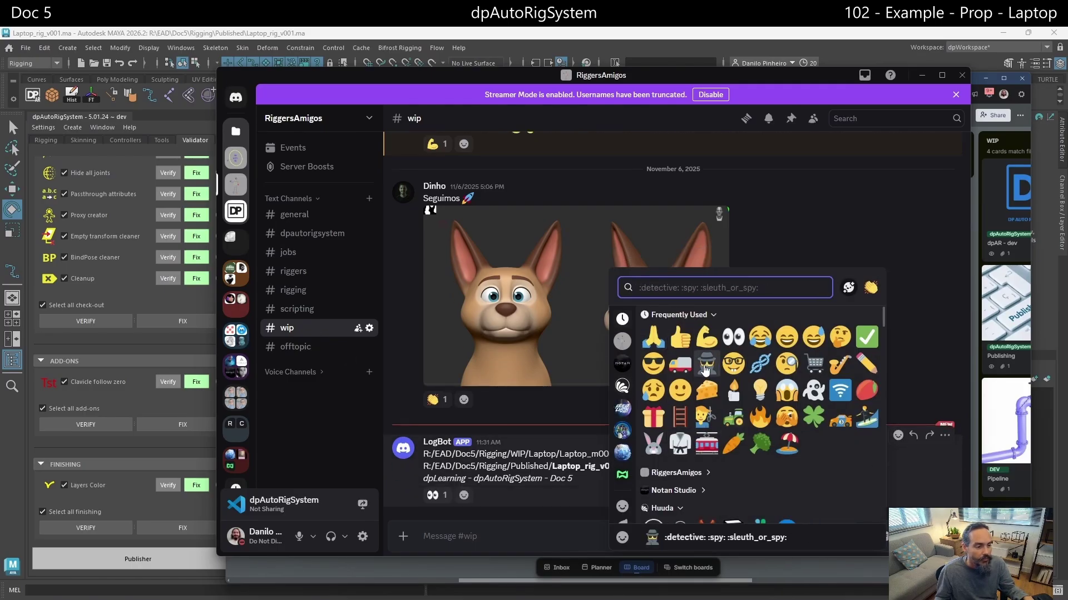
{"action": "left_click", "coordinate": [704, 366]}
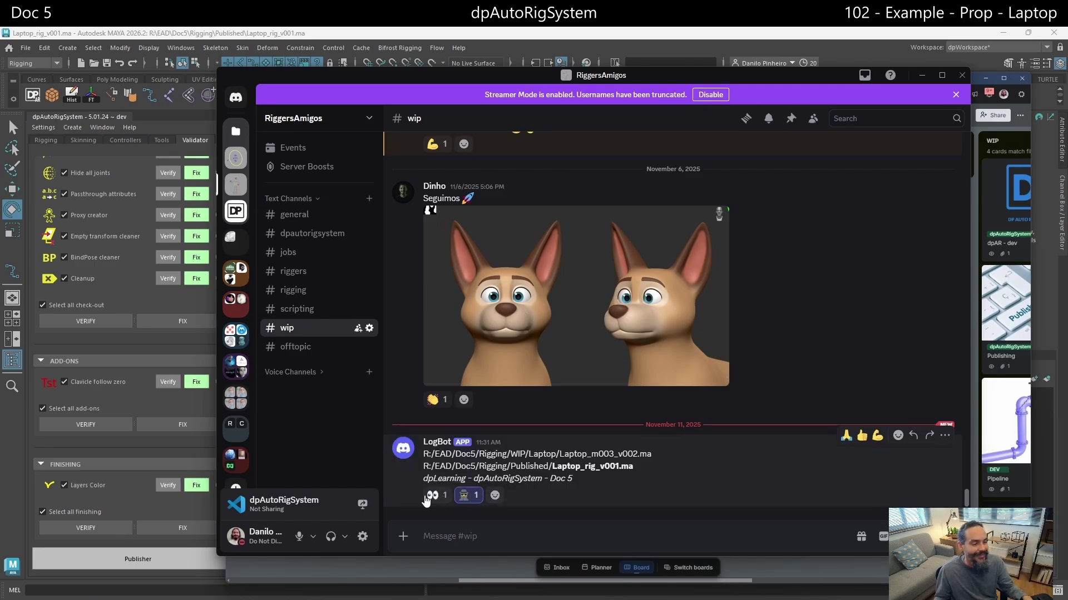
{"action": "mouse_move", "coordinate": [433, 496]}
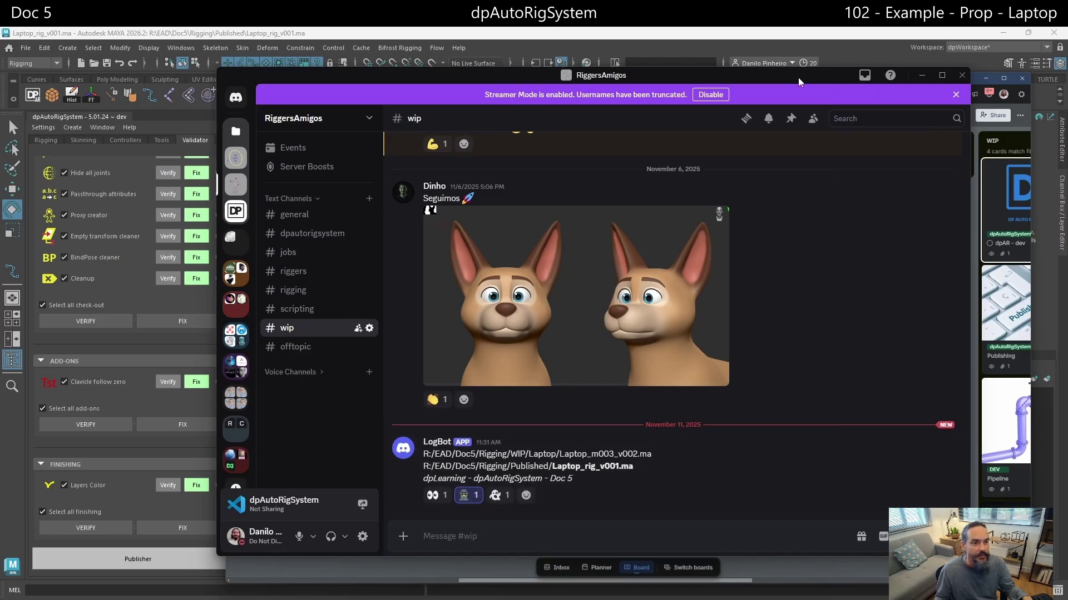
{"action": "left_click", "coordinate": [921, 75]}
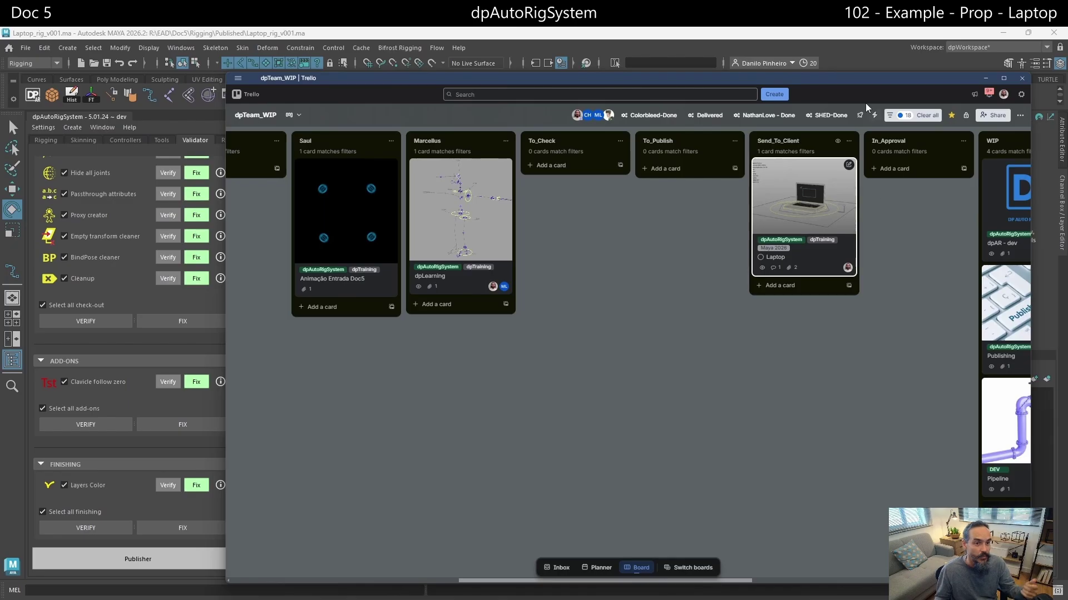
{"action": "left_click", "coordinate": [985, 78]}
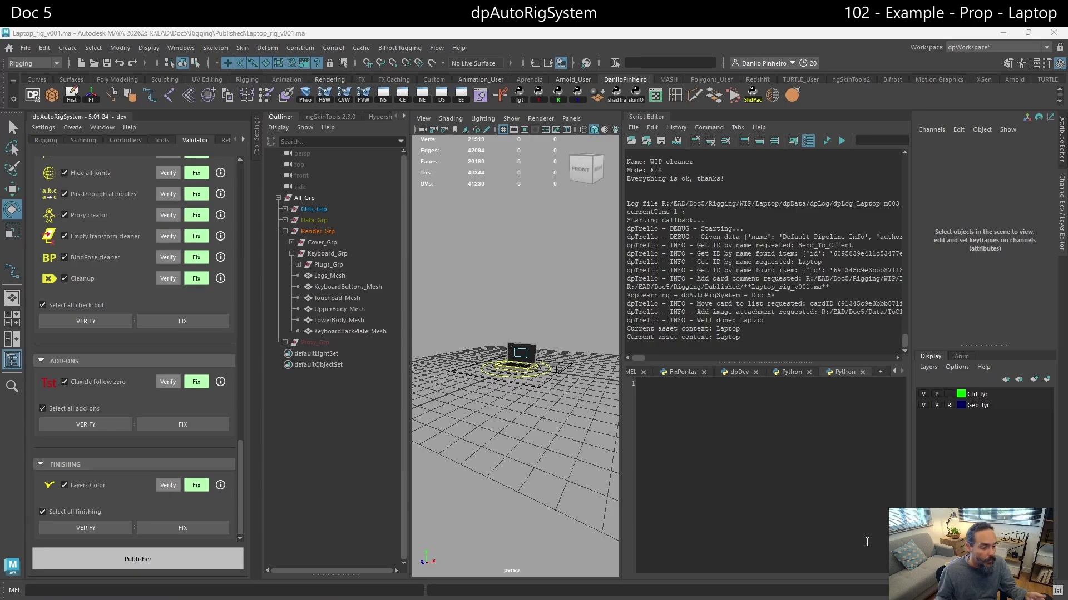
Open File Explorer, browse Dropbox to Job > EAD > Doc5, and inspect the contents of Laptop_rig_v001_2025-11-11.zip
{"action": "key", "text": "super"}
{"action": "left_click", "coordinate": [806, 441]}
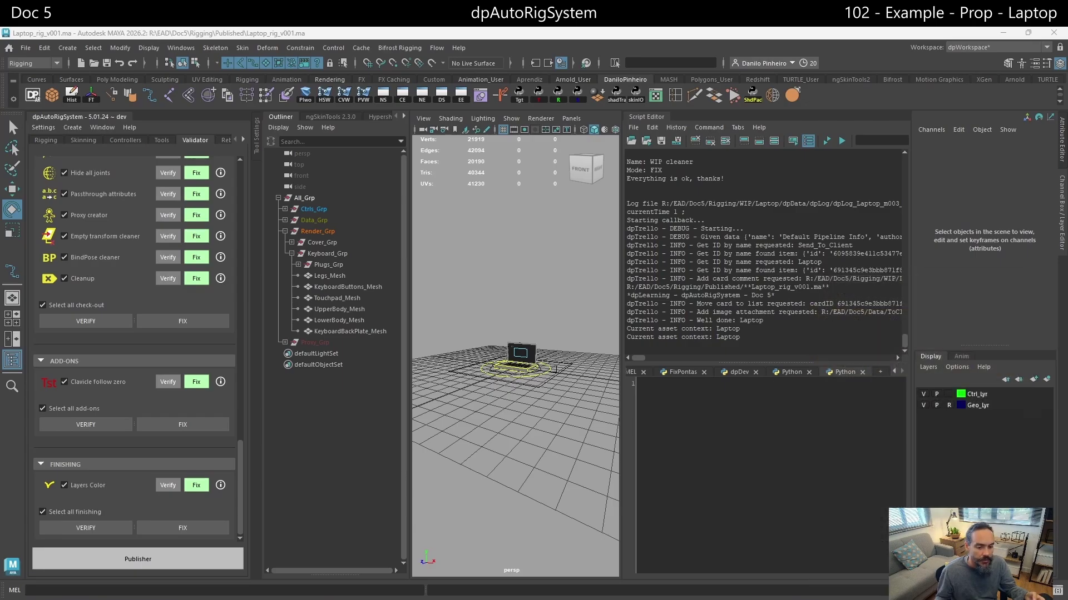
{"action": "key", "text": "super+e"}
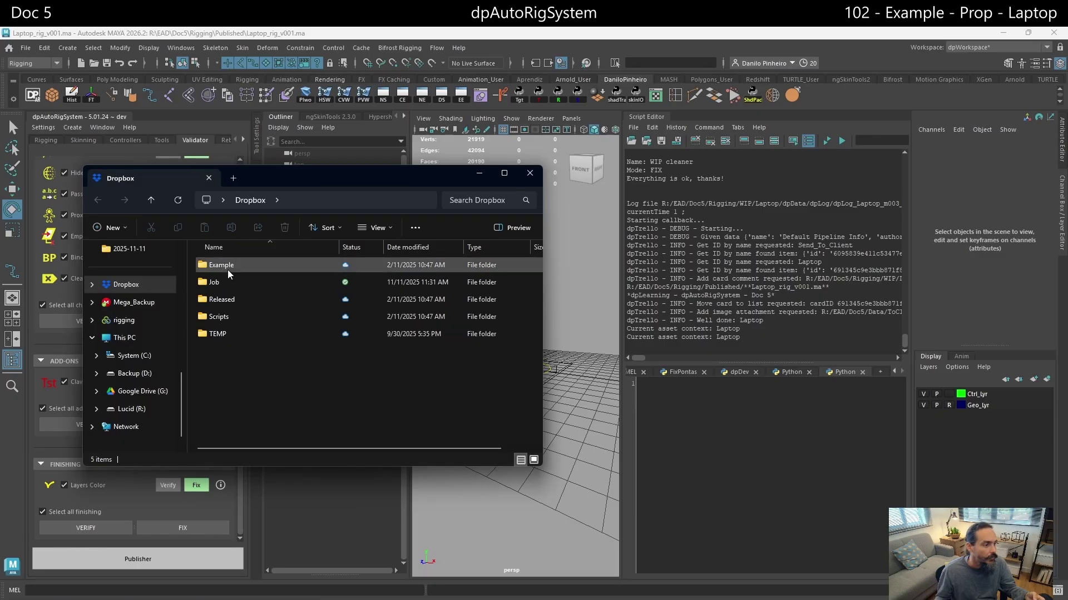
{"action": "double_click", "coordinate": [228, 278]}
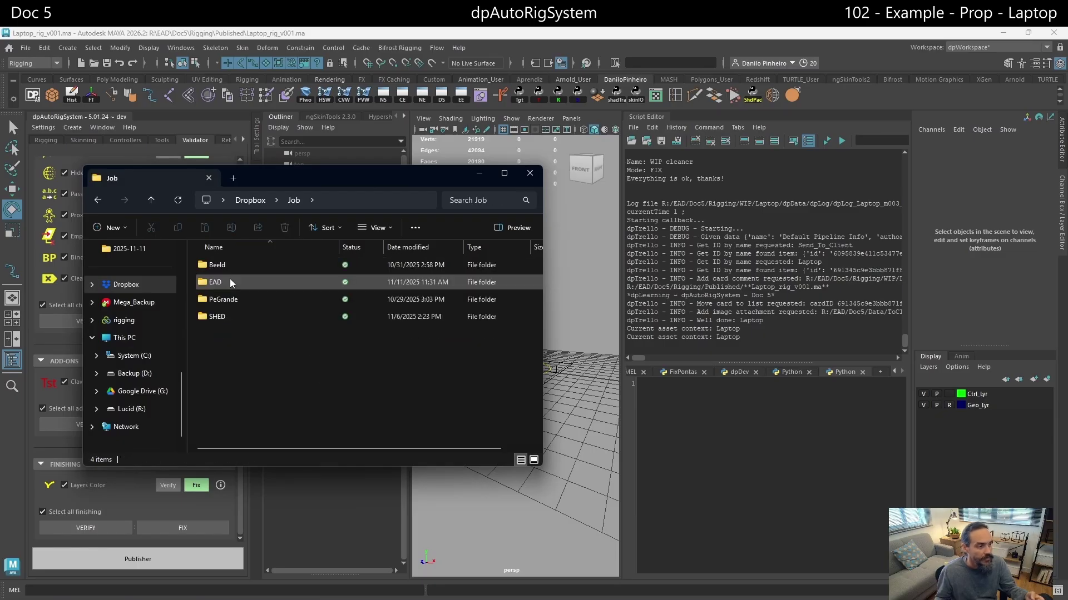
{"action": "left_click", "coordinate": [222, 282]}
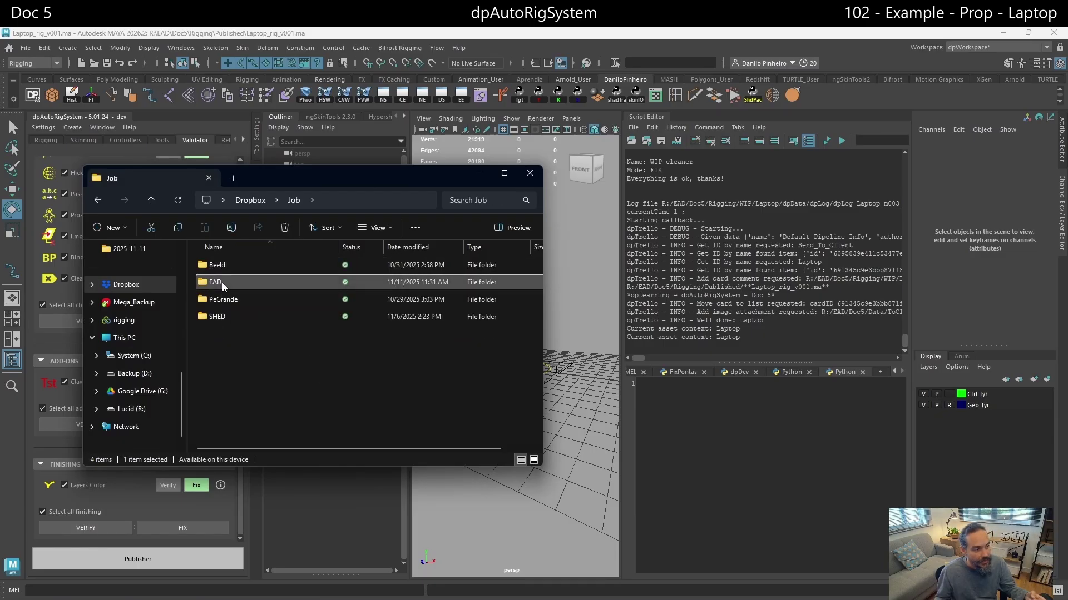
{"action": "double_click", "coordinate": [222, 282]}
{"action": "double_click", "coordinate": [219, 266]}
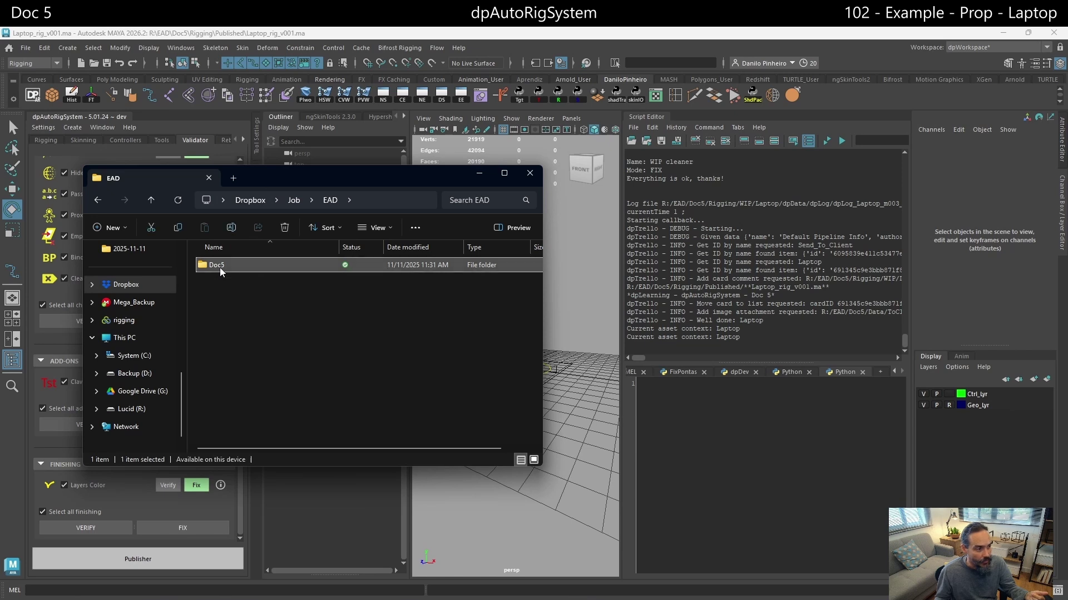
{"action": "left_click", "coordinate": [291, 264]}
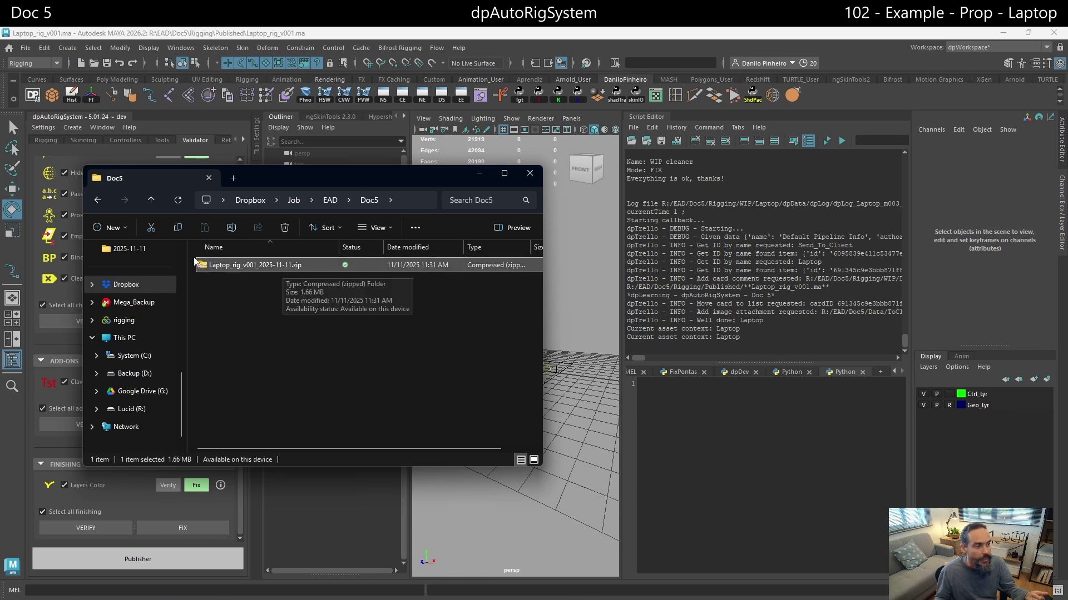
{"action": "double_click", "coordinate": [252, 266]}
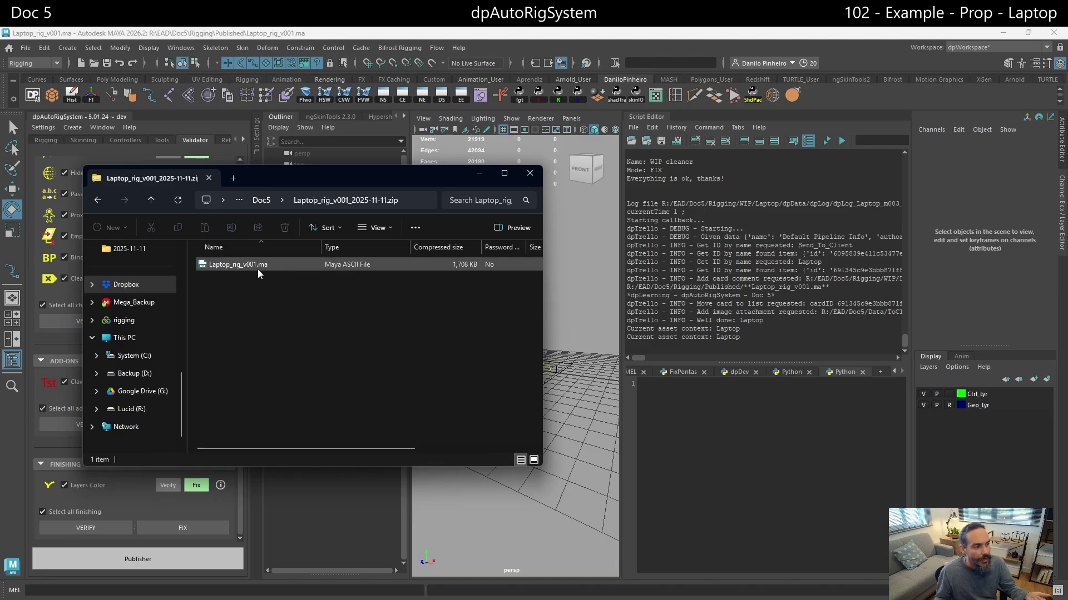
Return to the Doc5 folder in Dropbox and copy the Dropbox link of Laptop_rig_v001_2025-11-11.zip
{"action": "left_click", "coordinate": [262, 201]}
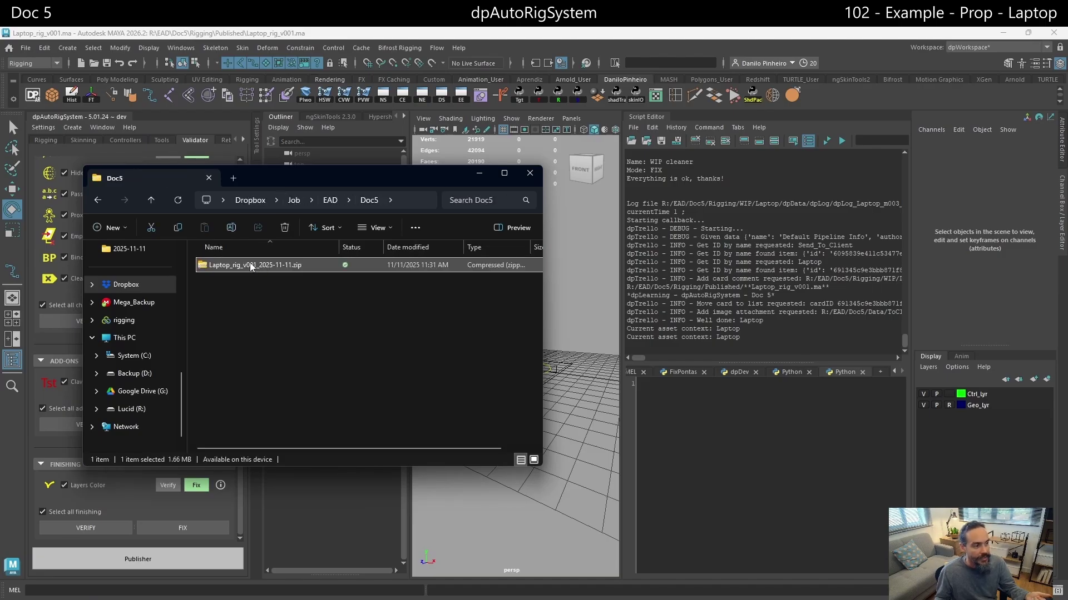
{"action": "right_click", "coordinate": [250, 266]}
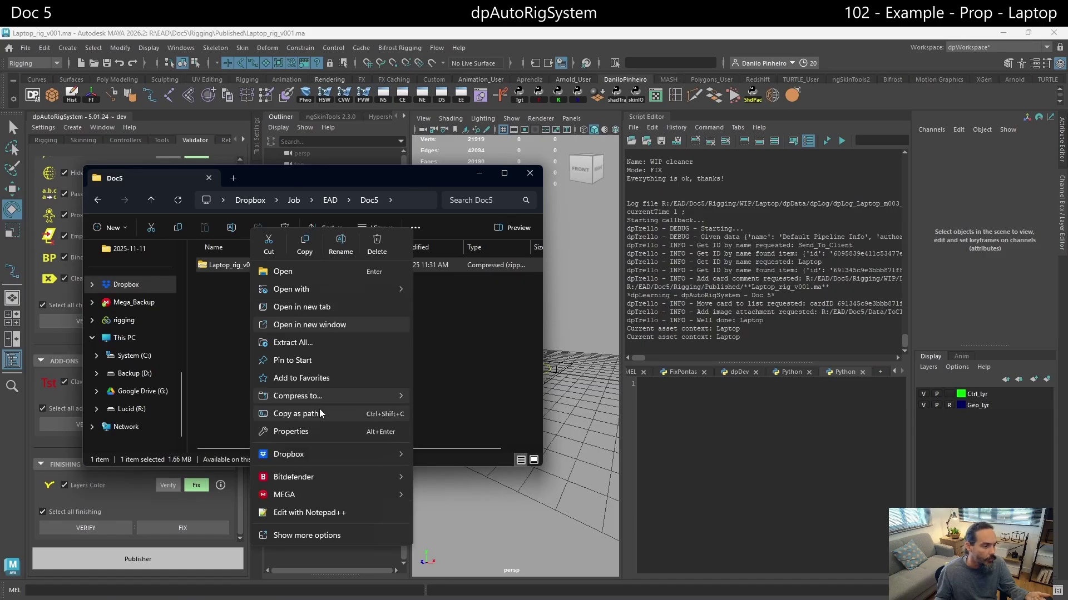
{"action": "mouse_move", "coordinate": [350, 393]}
{"action": "mouse_move", "coordinate": [321, 453]}
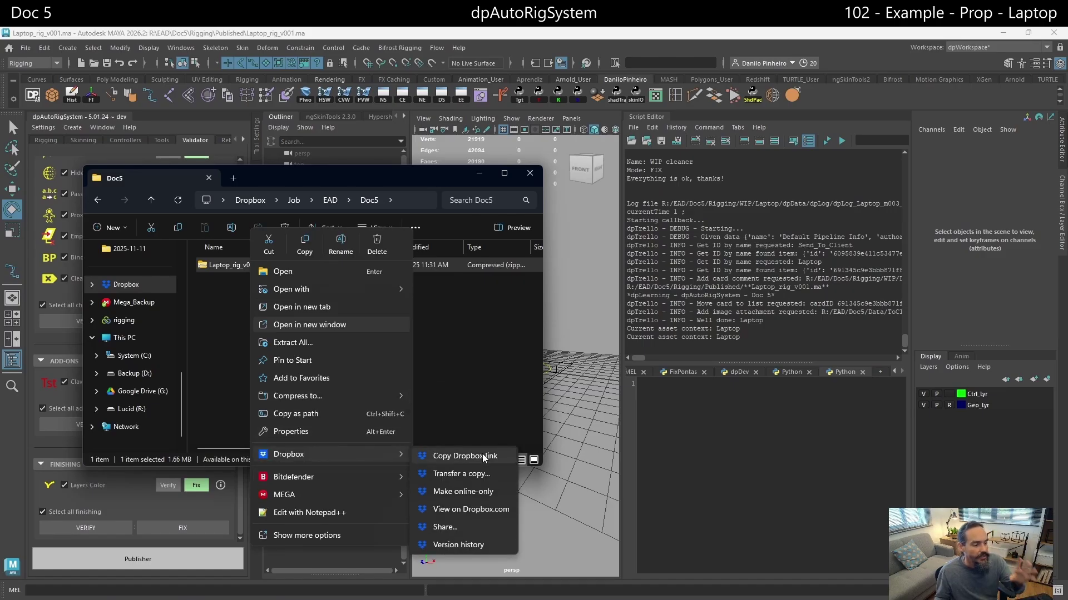
{"action": "left_click", "coordinate": [465, 456]}
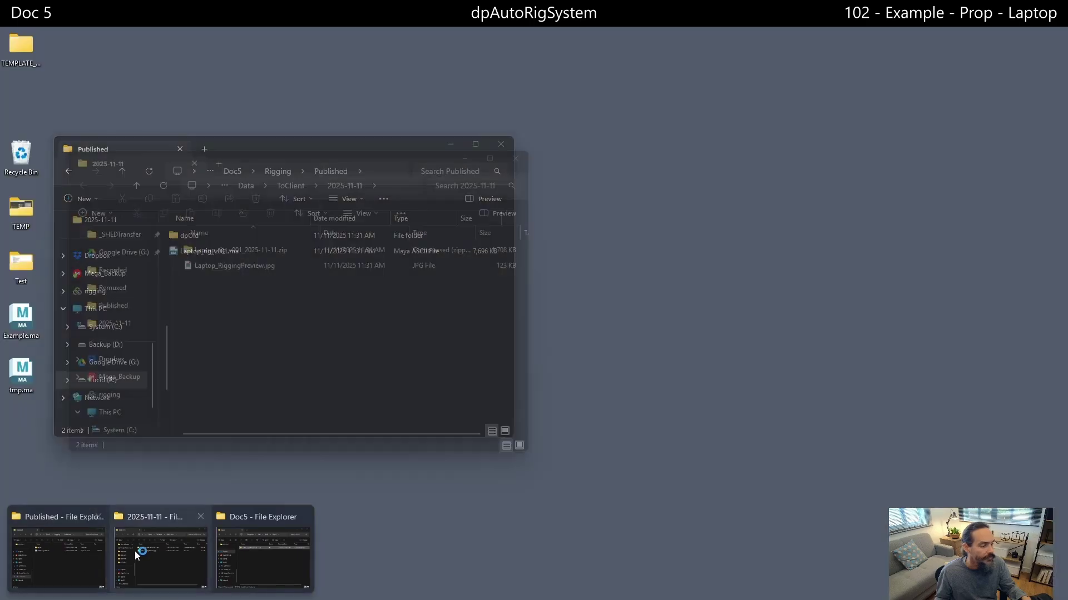
View Laptop_RiggingPreview.jpg from the ToClient 2025-11-11 folder in an enlarged viewer window, then return to Maya
{"action": "left_click", "coordinate": [164, 548]}
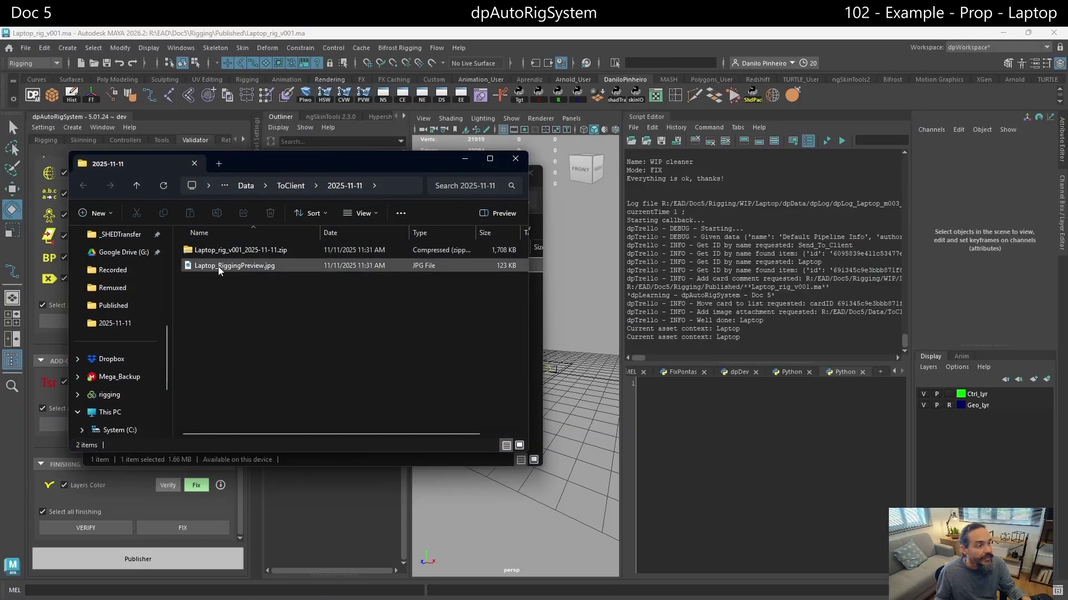
{"action": "double_click", "coordinate": [239, 266]}
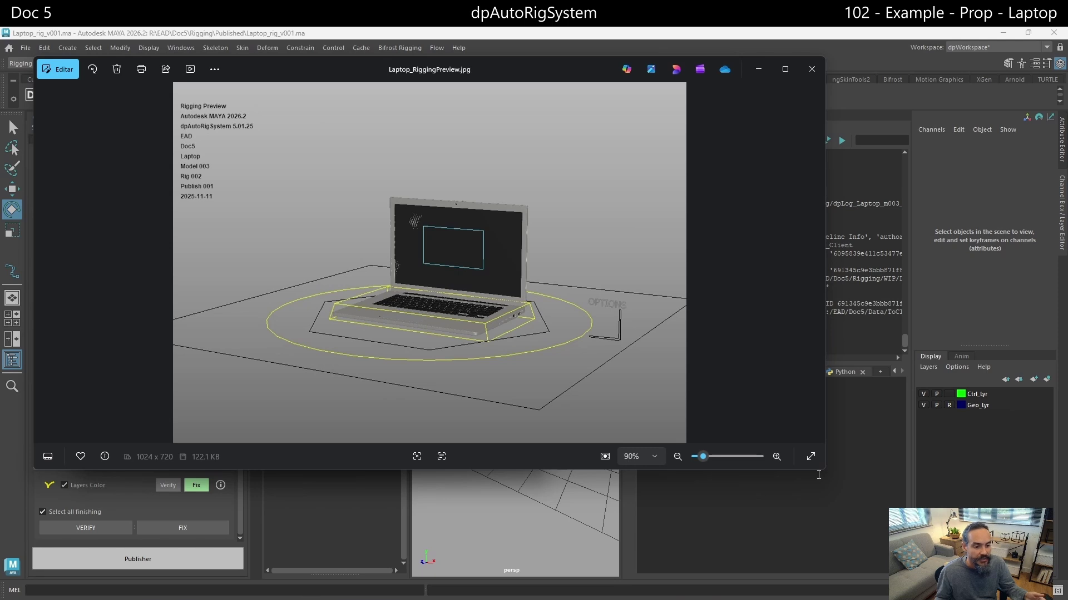
{"action": "left_click_drag", "start_coordinate": [825, 471], "coordinate": [864, 554]}
{"action": "left_click_drag", "start_coordinate": [860, 569], "coordinate": [858, 569]}
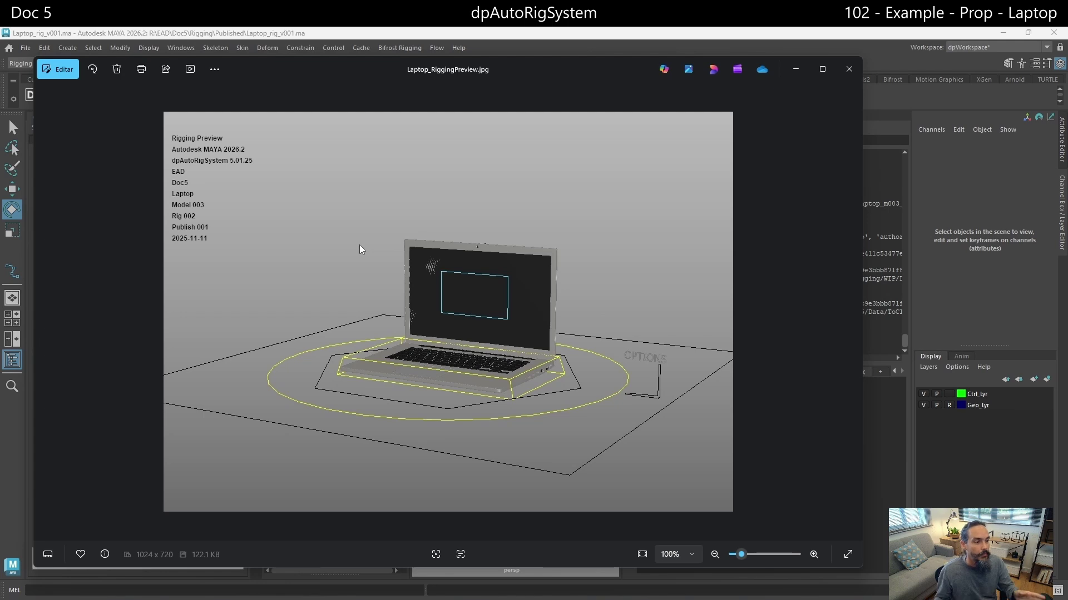
{"action": "left_click", "coordinate": [845, 38]}
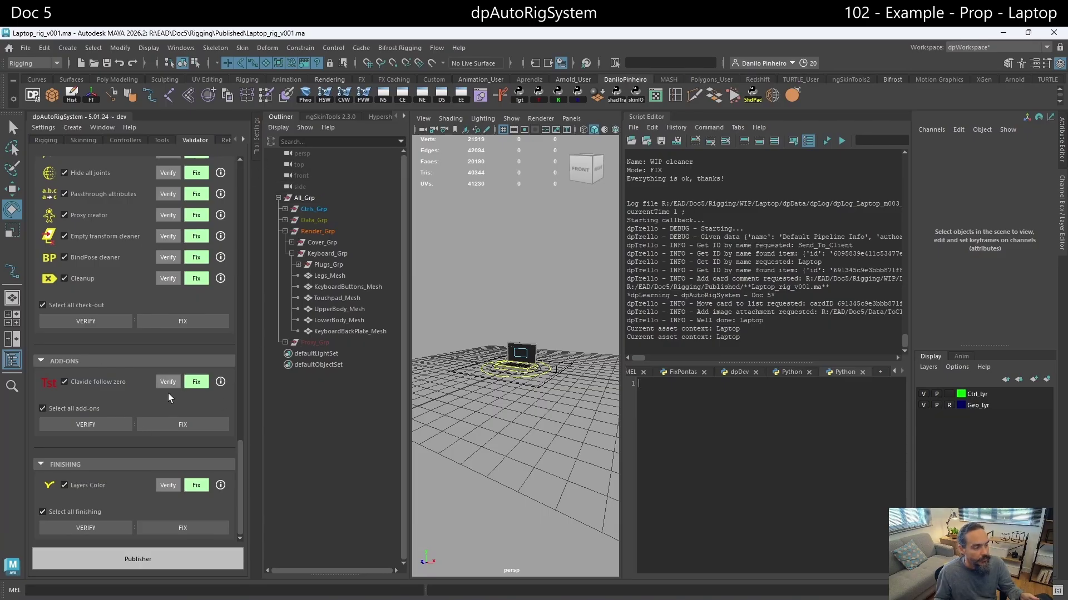
Collapse the Script Editor and load the Laptop asset through the dpAutoRigSystem Rebuilder
{"action": "scroll", "coordinate": [168, 393], "scroll_direction": "up", "scroll_amount": 15}
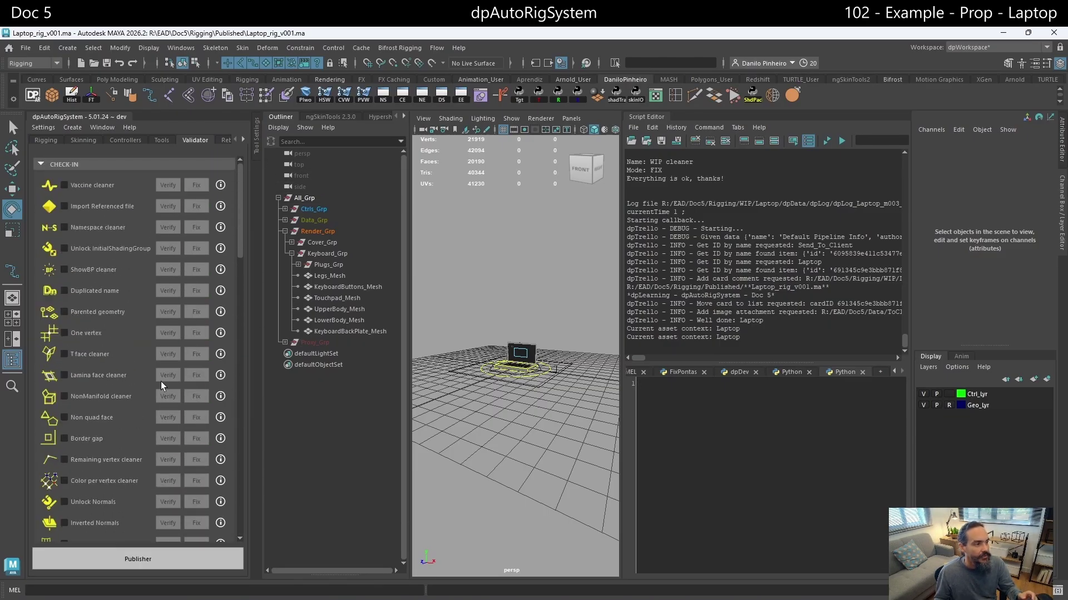
{"action": "left_click_drag", "start_coordinate": [638, 117], "coordinate": [556, 215]}
{"action": "left_click", "coordinate": [225, 139]}
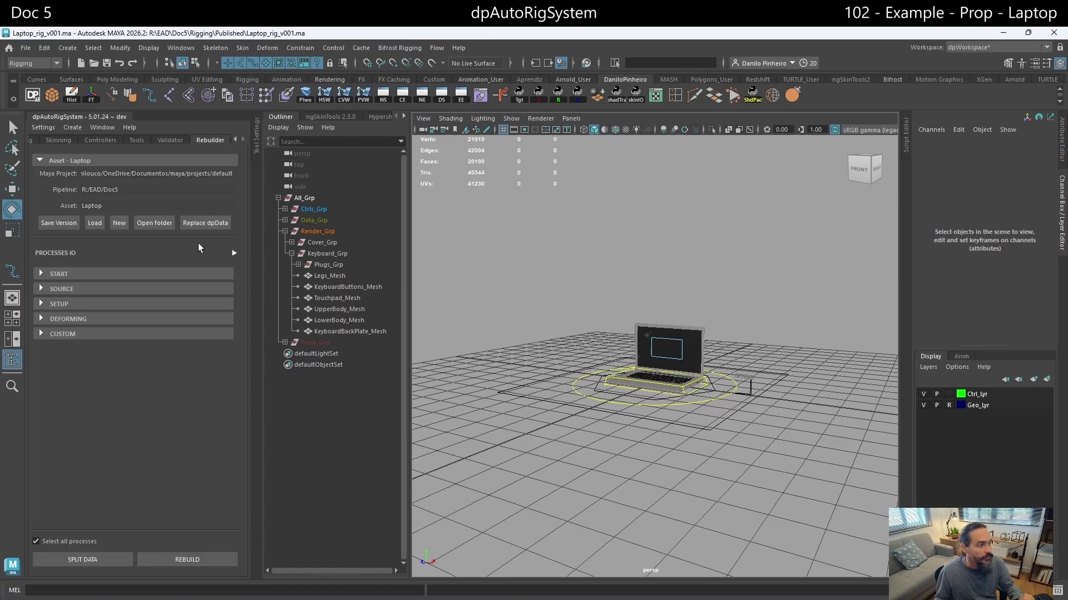
{"action": "left_click", "coordinate": [96, 225]}
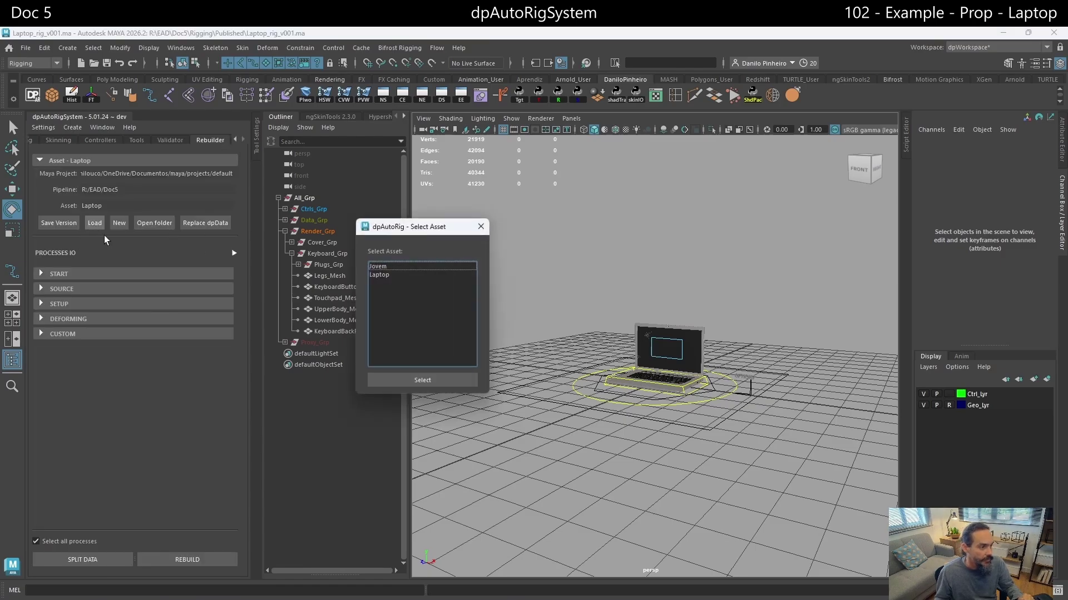
{"action": "left_click", "coordinate": [389, 275]}
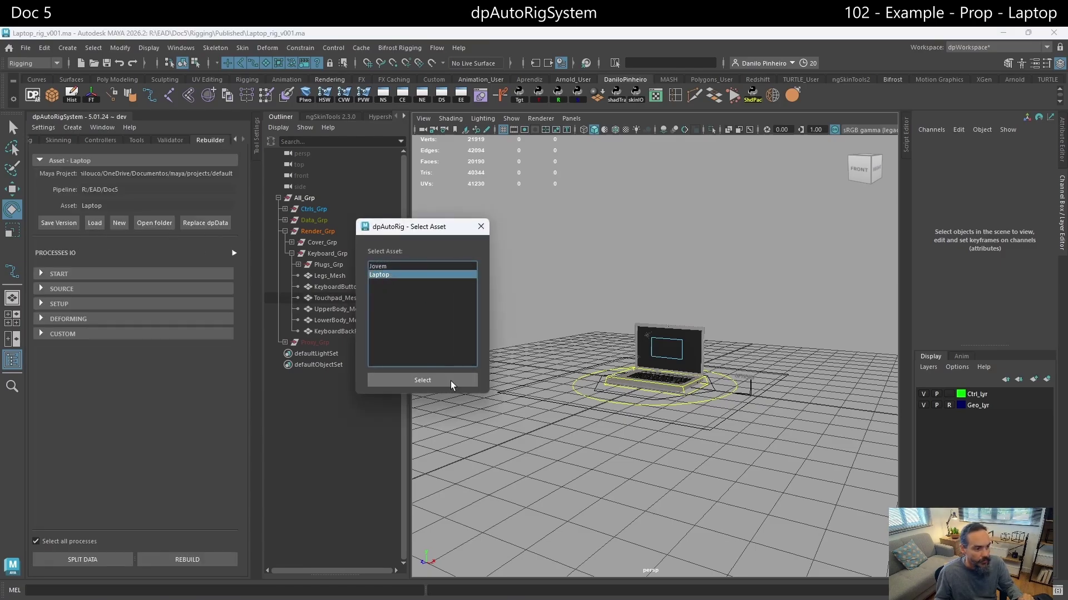
{"action": "left_click", "coordinate": [450, 384]}
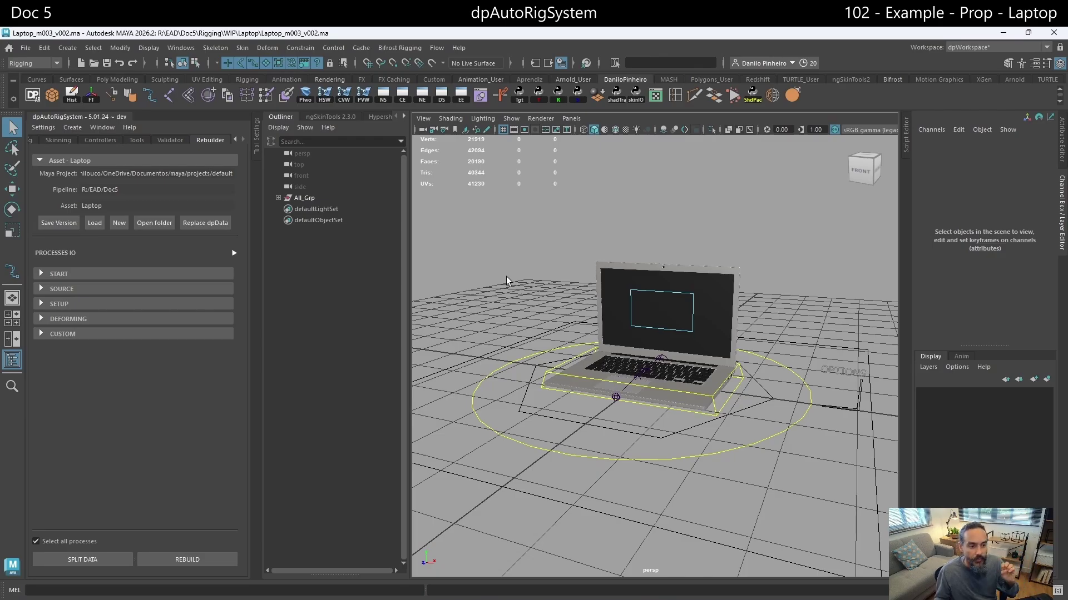
Switch to the 2025-11-11 File Explorer window and browse to the Laptop folder under Doc5 > Rigging > WIP
{"action": "mouse_move", "coordinate": [172, 553]}
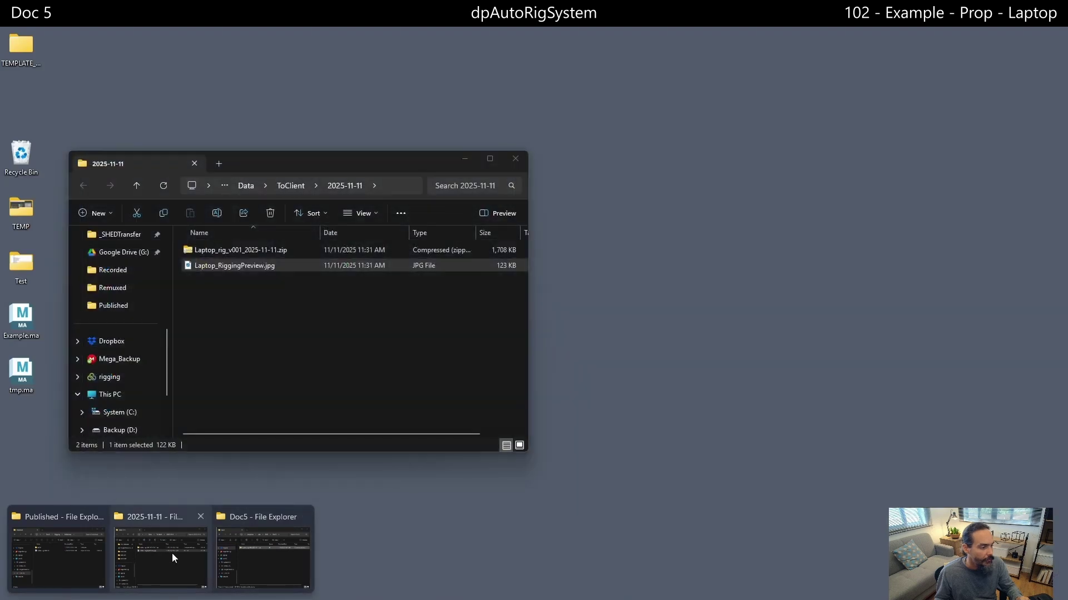
{"action": "left_click", "coordinate": [257, 544]}
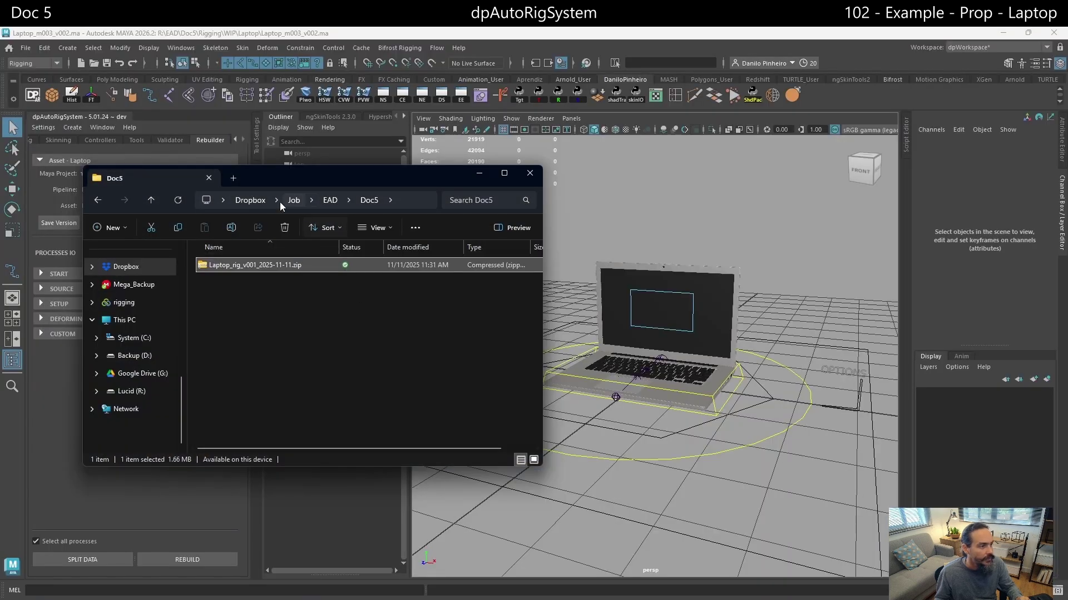
{"action": "left_click", "coordinate": [172, 553]}
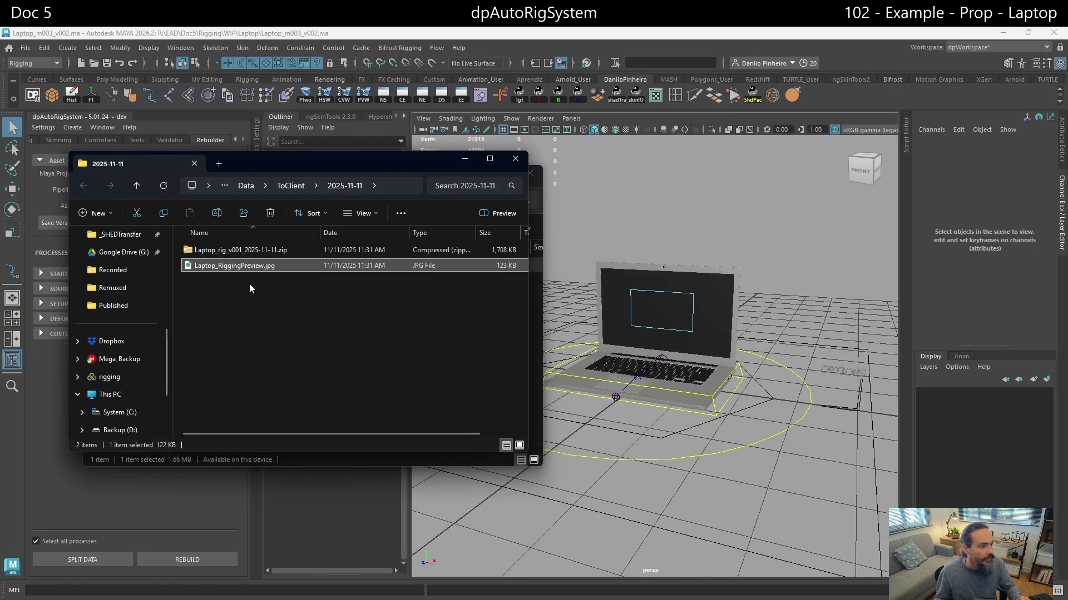
{"action": "left_click", "coordinate": [246, 187]}
{"action": "left_click", "coordinate": [338, 186]}
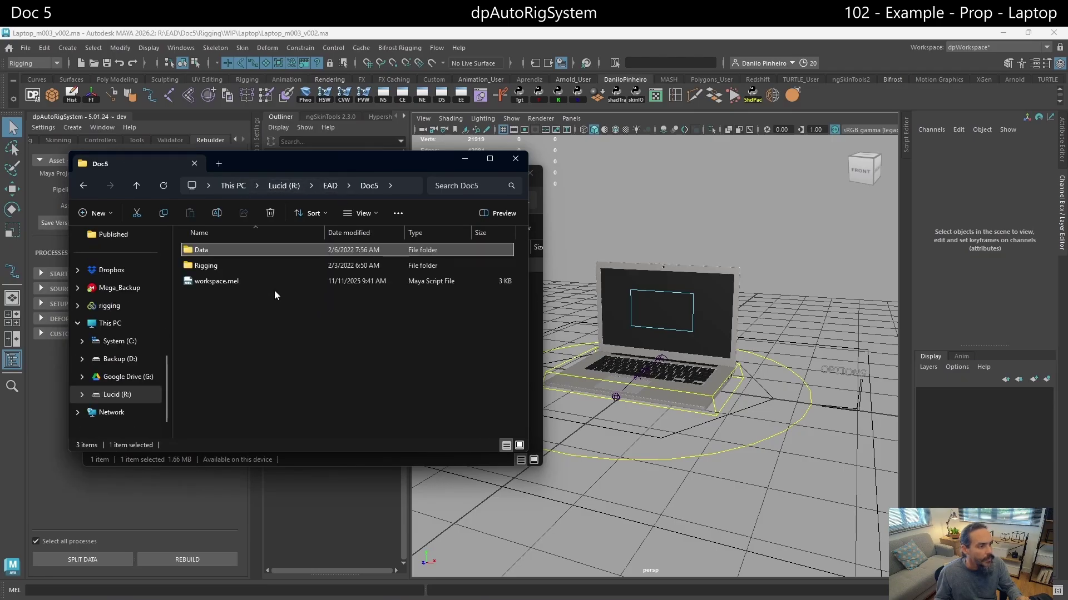
{"action": "left_click", "coordinate": [232, 264]}
{"action": "double_click", "coordinate": [232, 265]}
{"action": "double_click", "coordinate": [232, 265]}
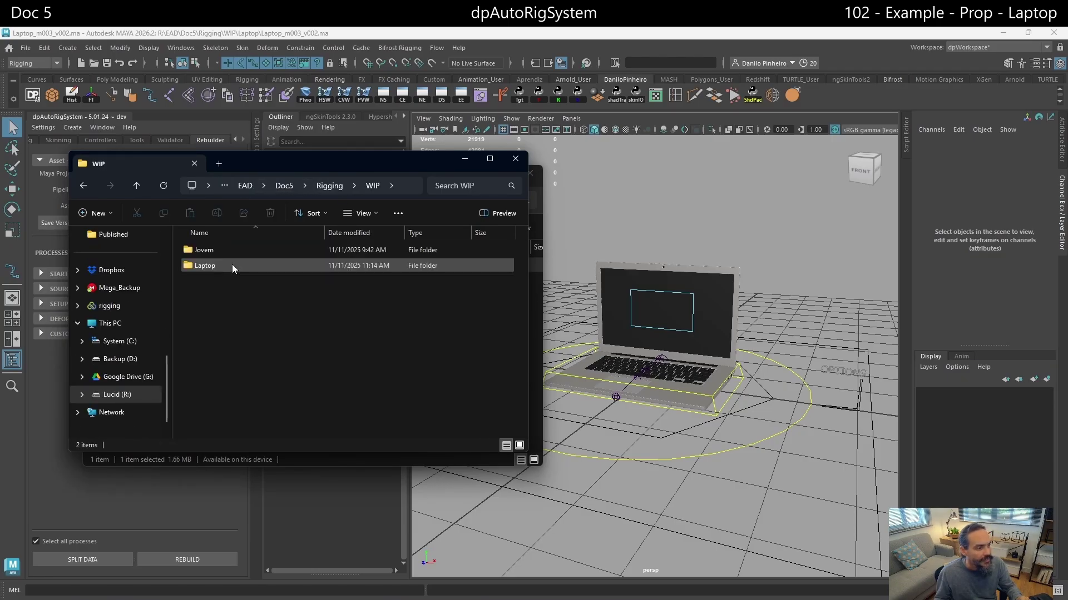
{"action": "double_click", "coordinate": [232, 265]}
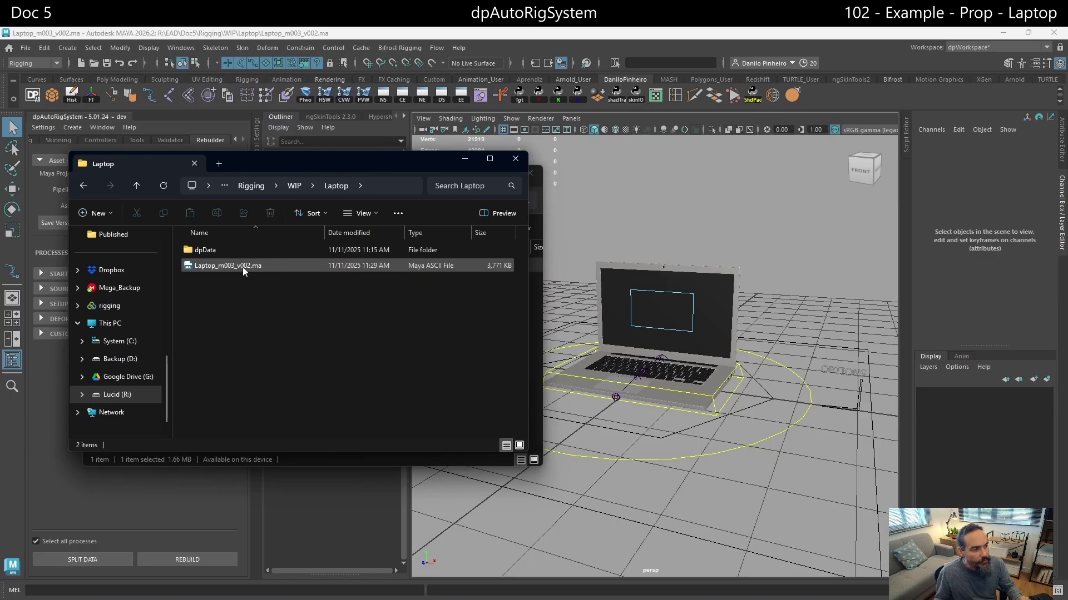
Open the Laptop asset's dpData folder and examine the saved scene versions in dpHist
{"action": "double_click", "coordinate": [214, 250]}
{"action": "left_click", "coordinate": [212, 265]}
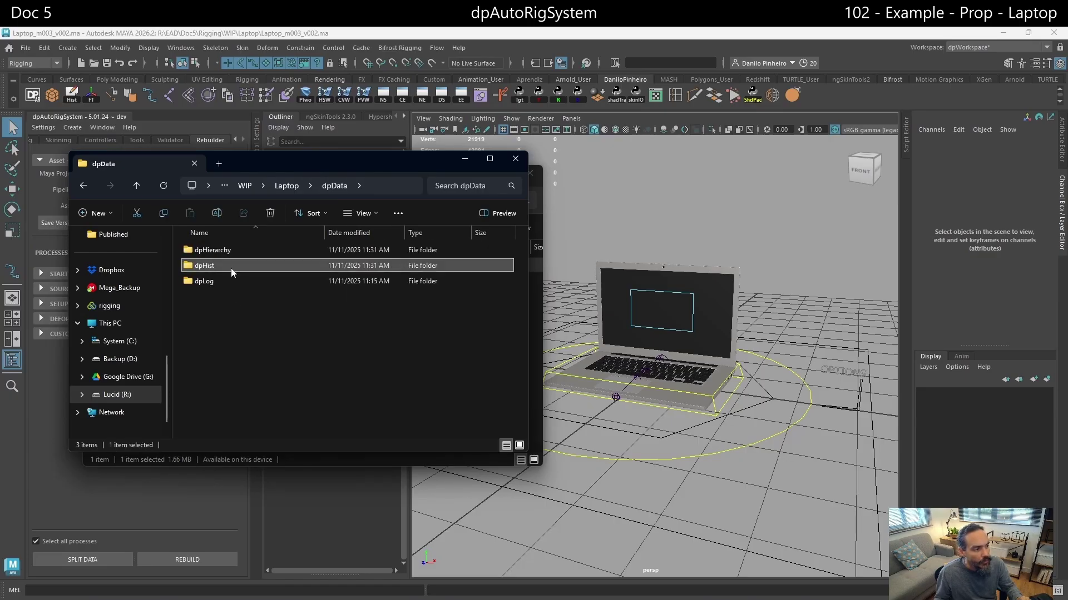
{"action": "double_click", "coordinate": [209, 268]}
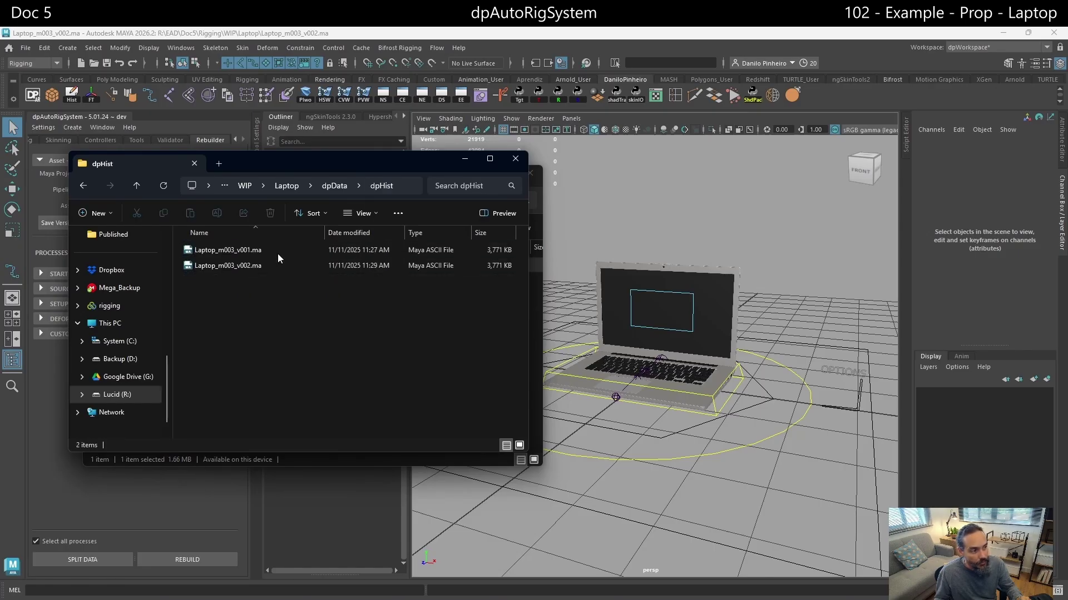
{"action": "left_click", "coordinate": [334, 186]}
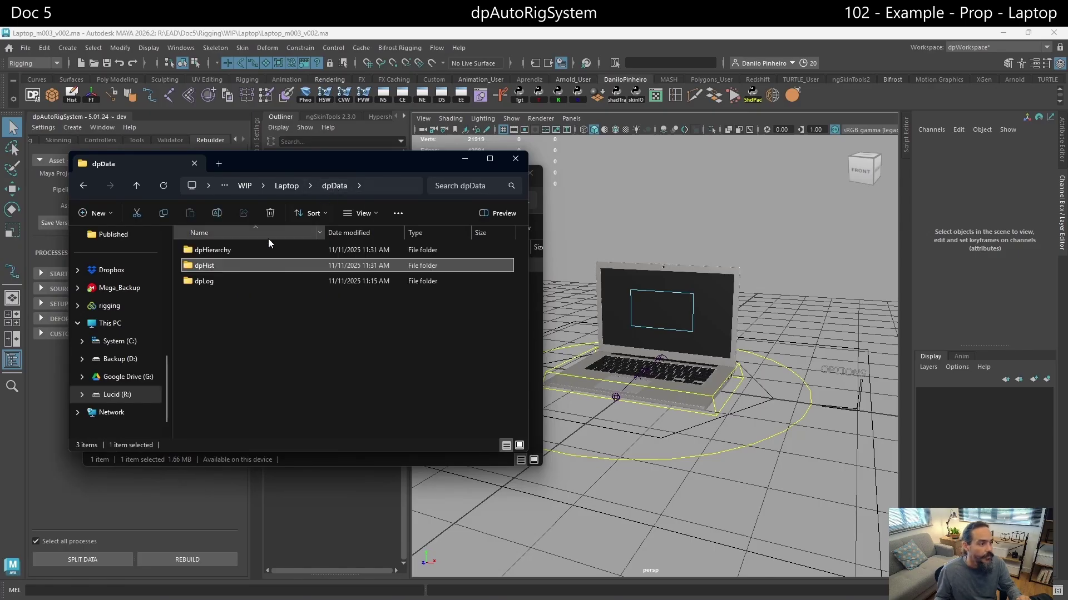
Examine the dpLog and dpHierarchy folders in dpData, including the hierarchy JSON file, and minimize the folder window
{"action": "left_click", "coordinate": [205, 282]}
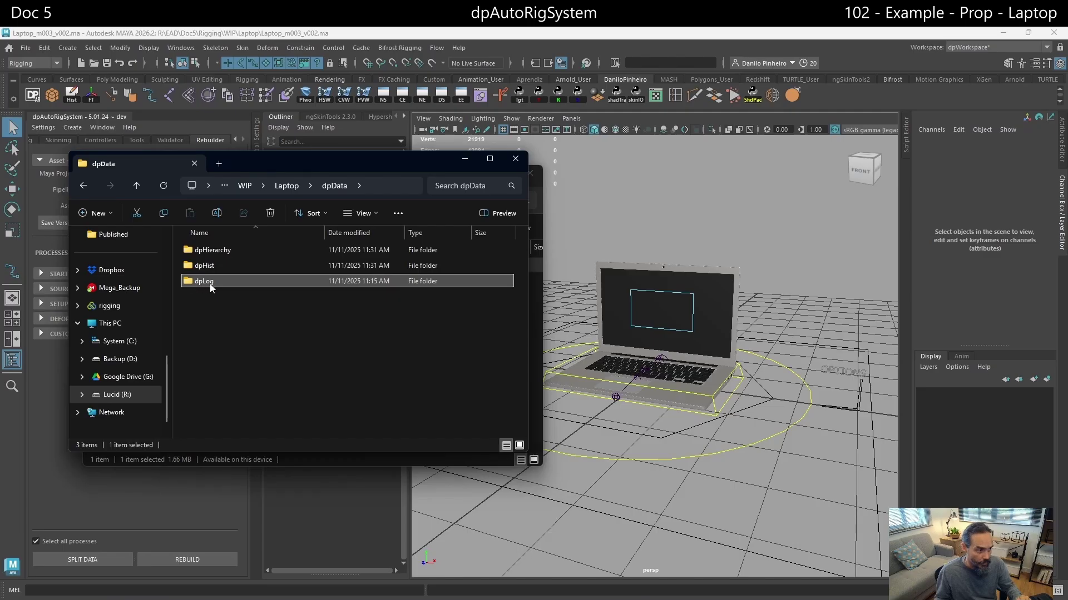
{"action": "mouse_move", "coordinate": [214, 252]}
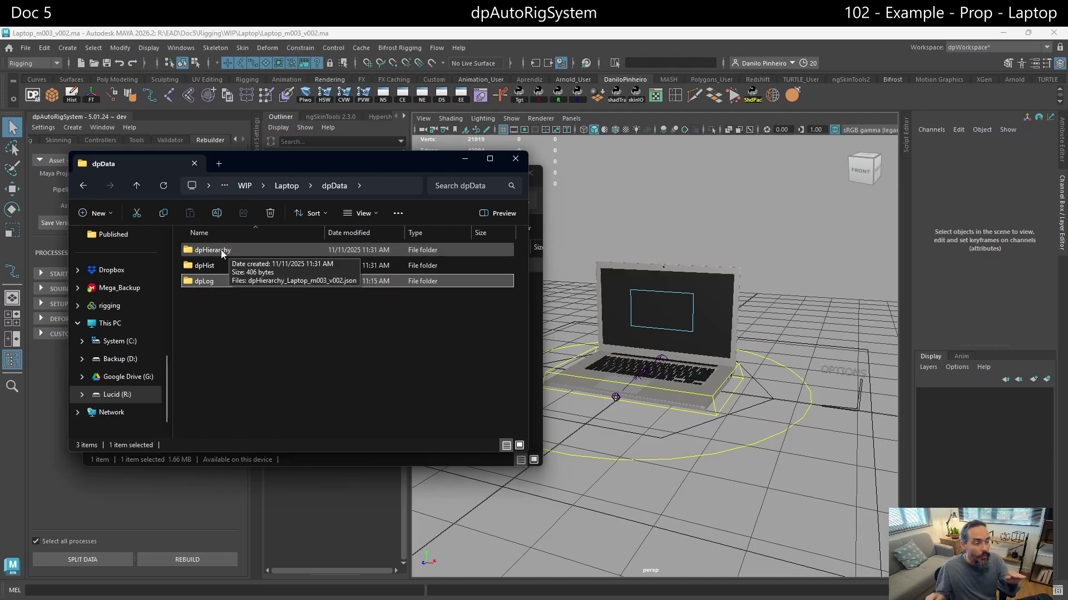
{"action": "left_click", "coordinate": [222, 251]}
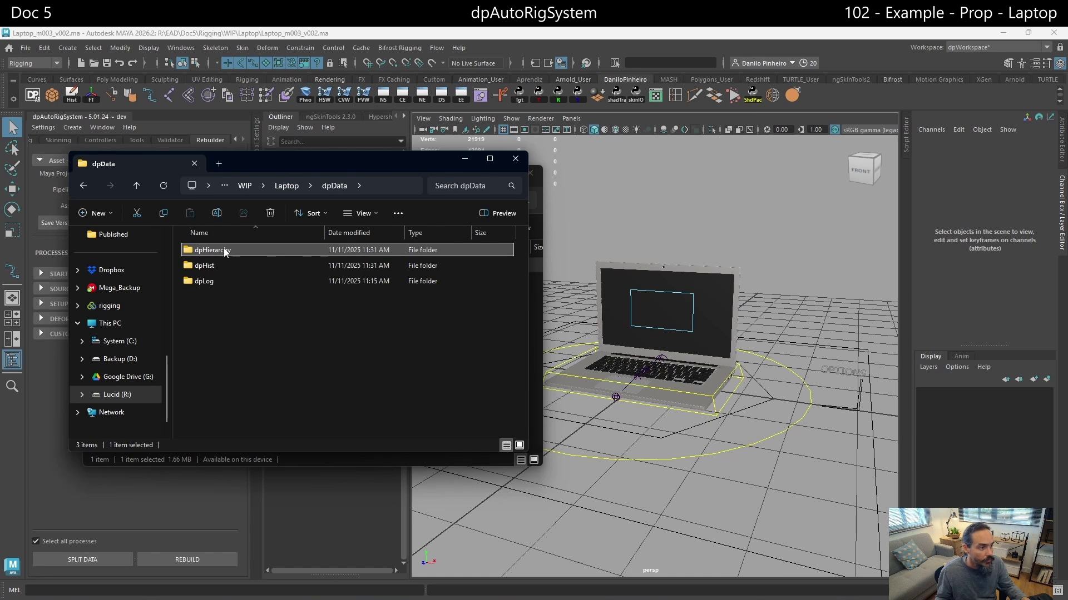
{"action": "double_click", "coordinate": [242, 249]}
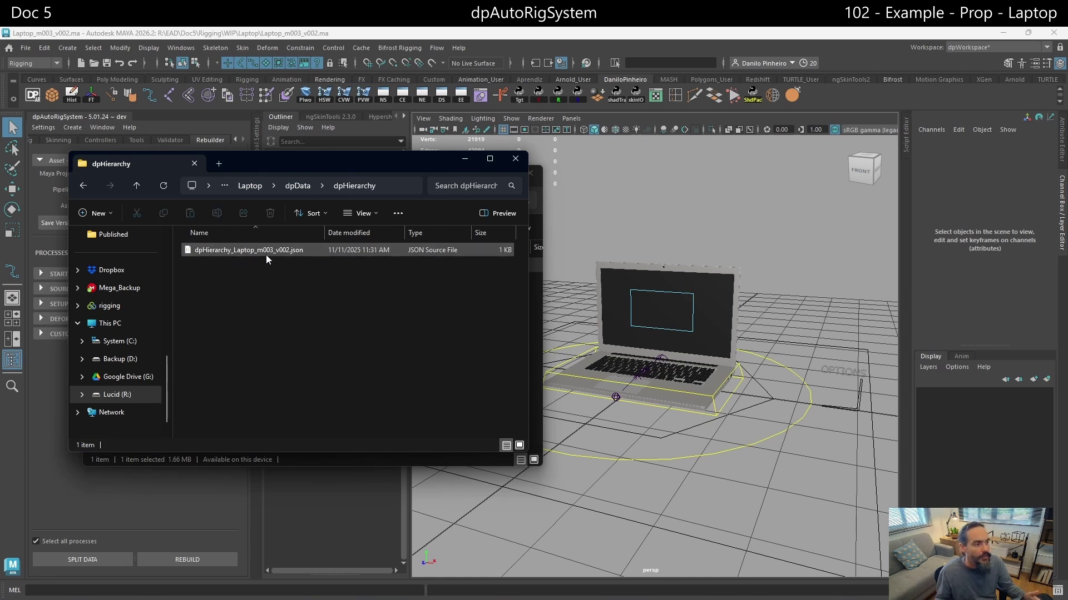
{"action": "left_click", "coordinate": [303, 187]}
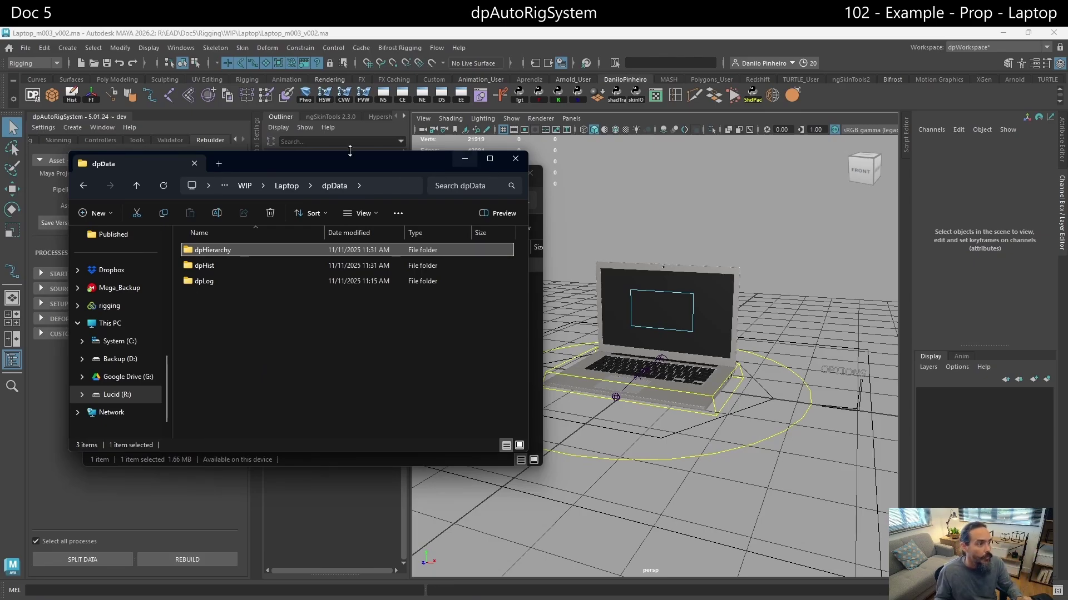
{"action": "left_click", "coordinate": [468, 160]}
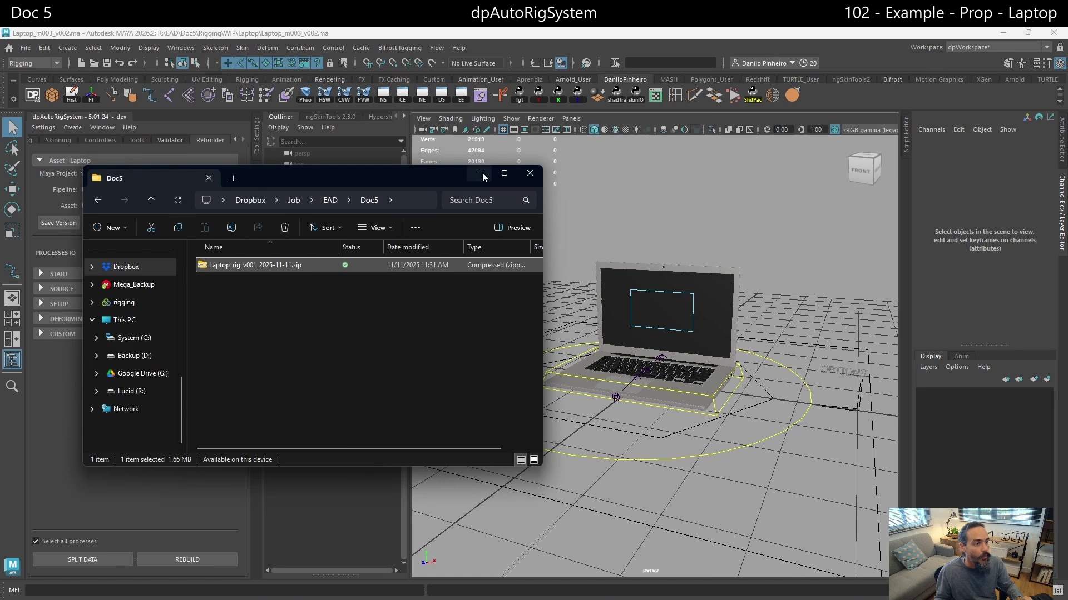
Minimize the Doc5 folder window and expand the Rebuilder's Start, Source, Setup, Deforming and Custom sections to examine their processes
{"action": "left_click", "coordinate": [480, 174]}
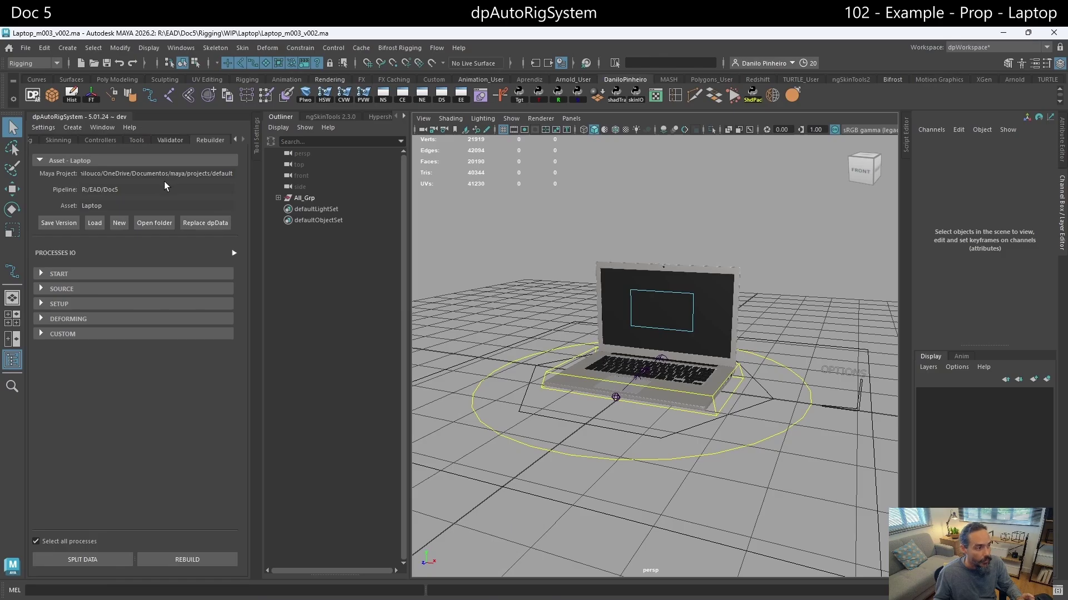
{"action": "left_click", "coordinate": [174, 275]}
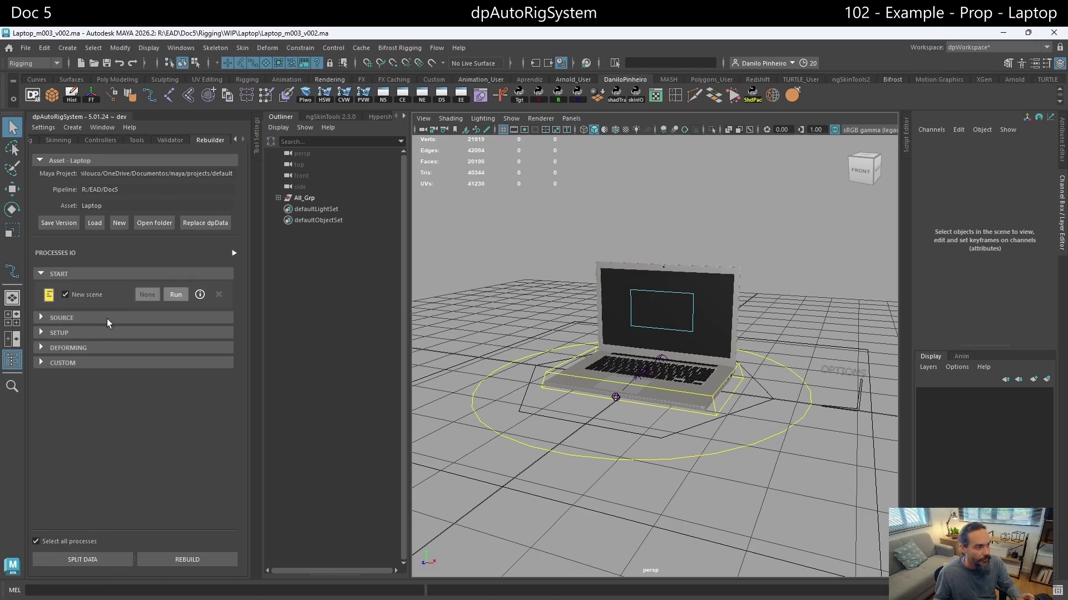
{"action": "left_click", "coordinate": [107, 318]}
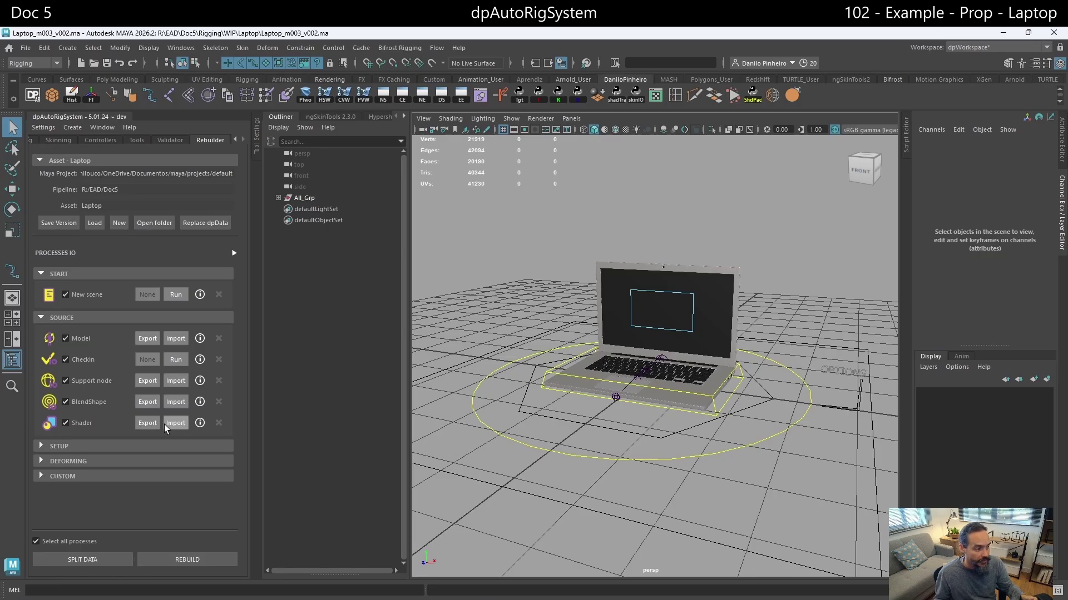
{"action": "left_click", "coordinate": [106, 444]}
{"action": "scroll", "coordinate": [104, 444], "scroll_direction": "down", "scroll_amount": 2}
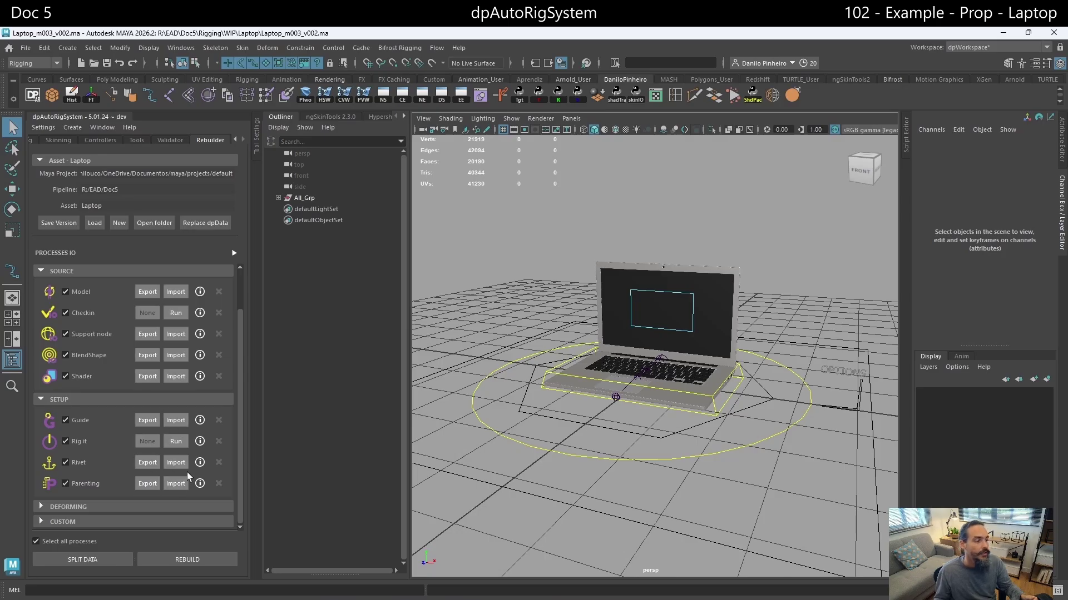
{"action": "left_click", "coordinate": [92, 507]}
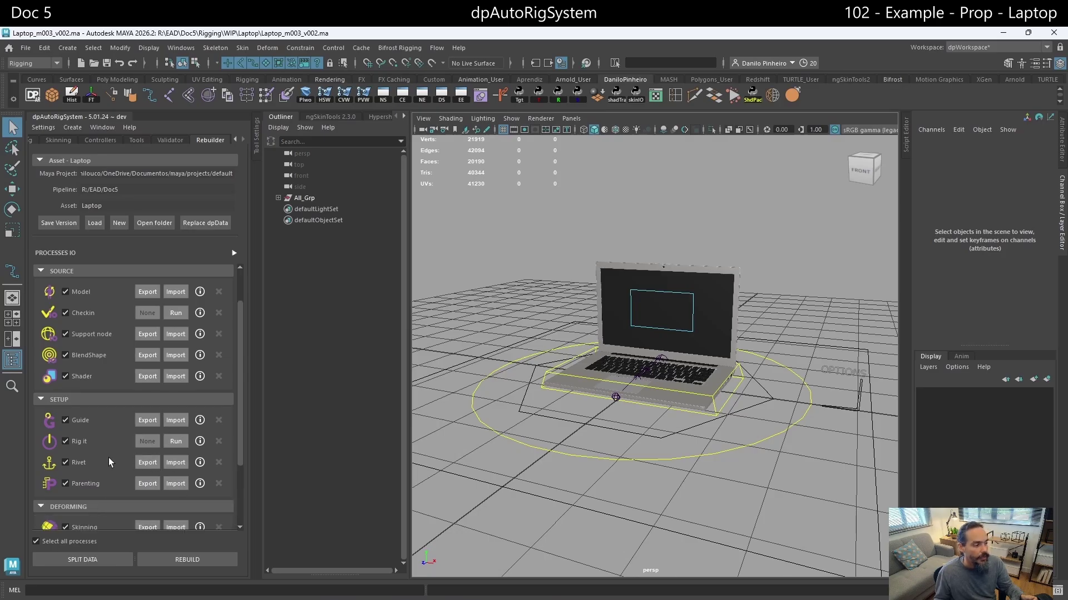
{"action": "scroll", "coordinate": [108, 458], "scroll_direction": "down", "scroll_amount": 4}
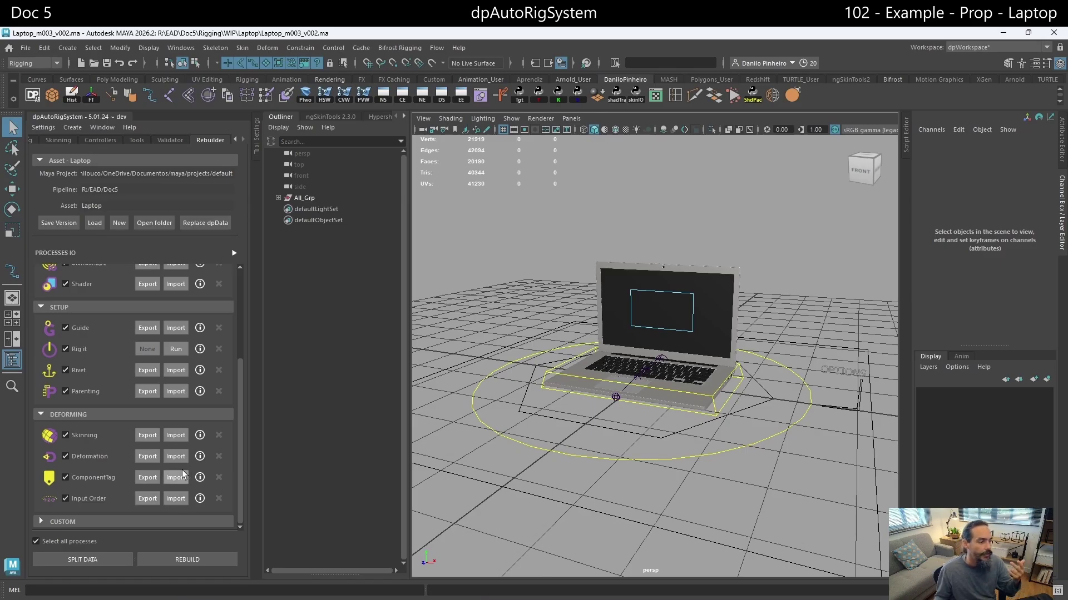
{"action": "left_click", "coordinate": [135, 523]}
{"action": "scroll", "coordinate": [132, 497], "scroll_direction": "down", "scroll_amount": 5}
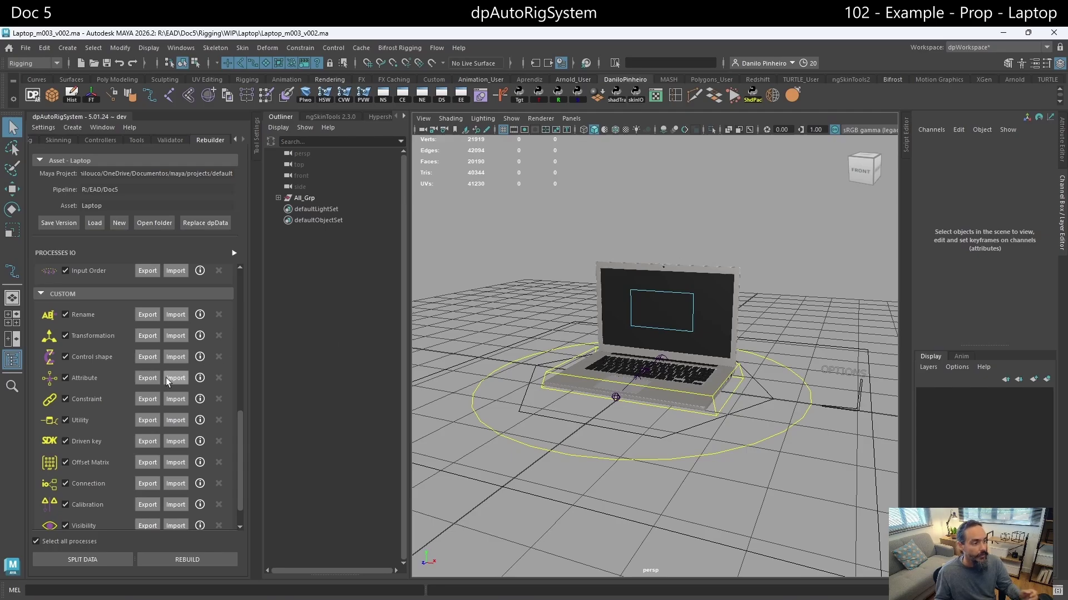
{"action": "scroll", "coordinate": [165, 381], "scroll_direction": "up", "scroll_amount": 5}
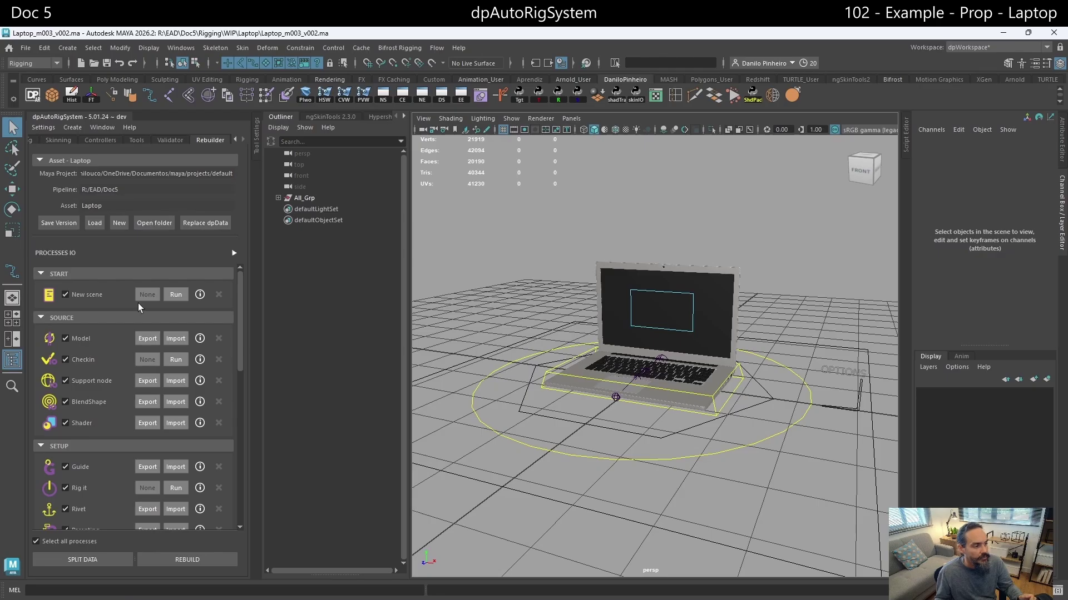
Export the Laptop's Model data through the Rebuilder and check the Alembic file in File Explorer's dpModel folder
{"action": "left_click", "coordinate": [148, 339]}
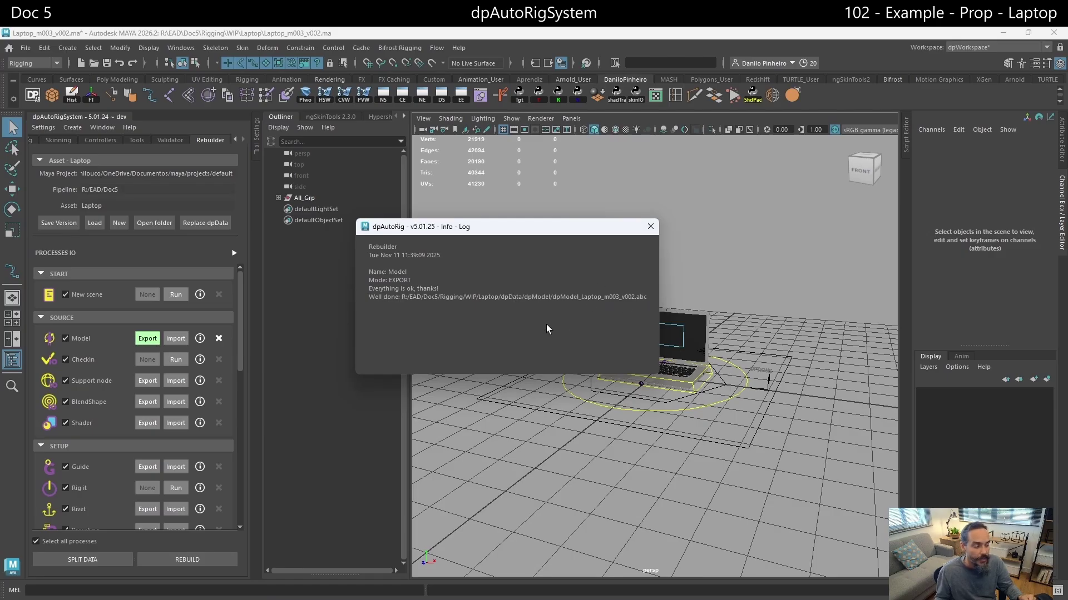
{"action": "mouse_move", "coordinate": [160, 590]}
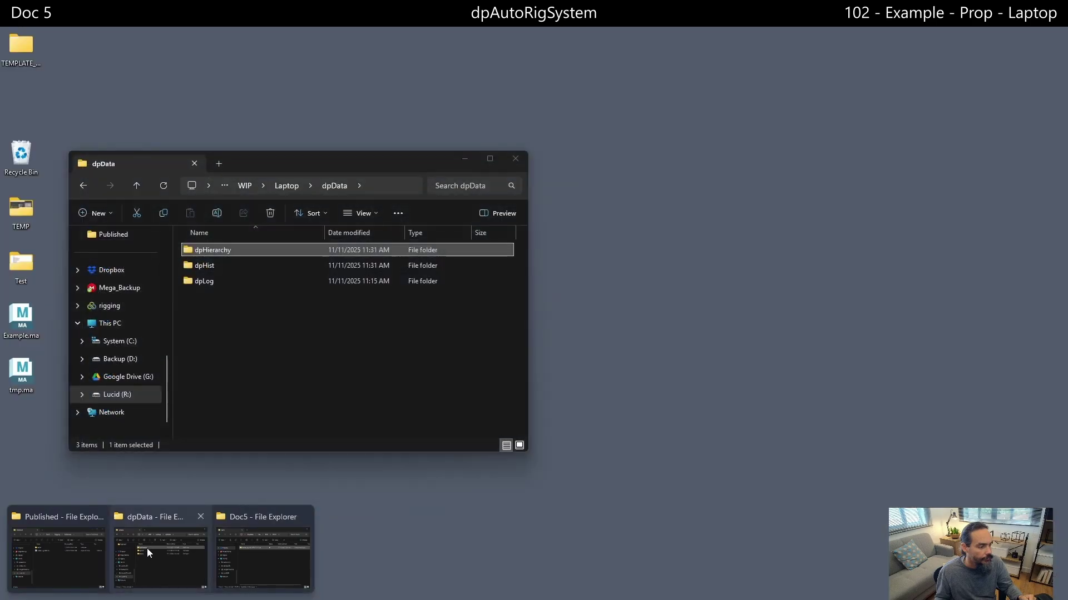
{"action": "left_click", "coordinate": [147, 548]}
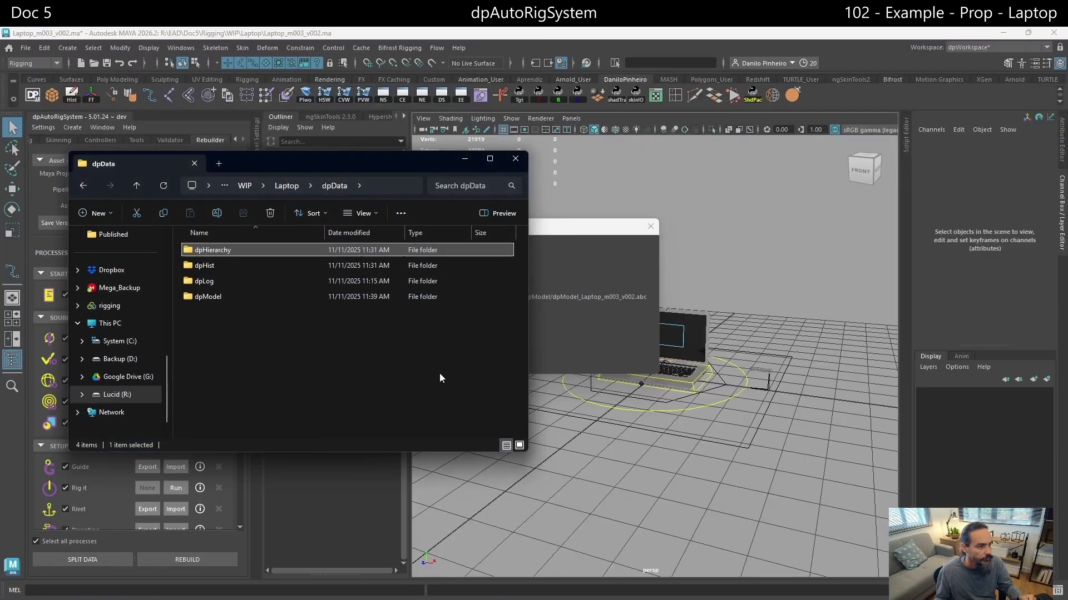
{"action": "double_click", "coordinate": [210, 297]}
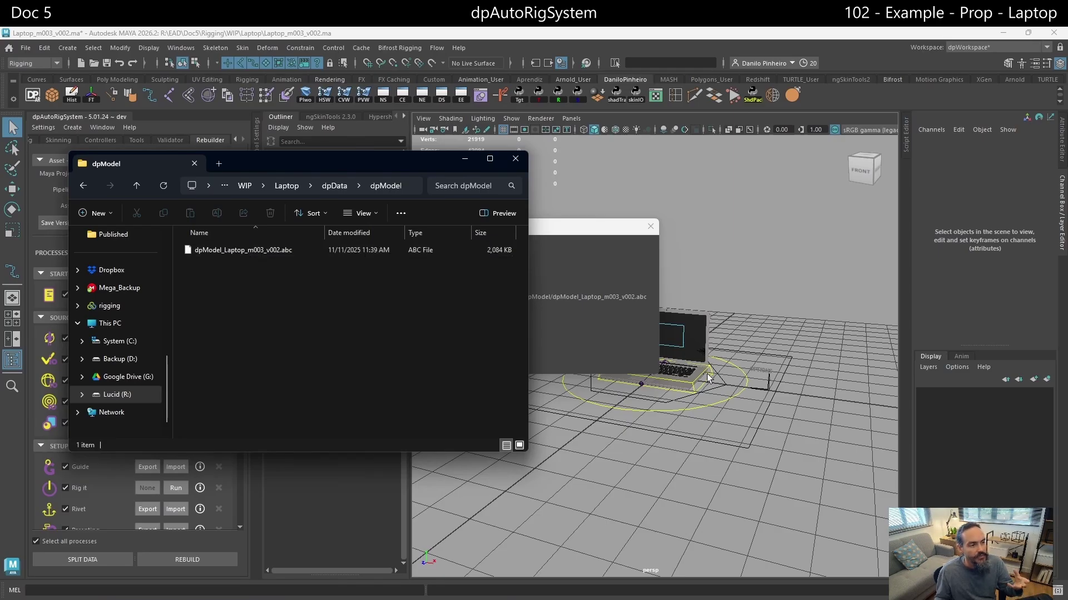
{"action": "left_click", "coordinate": [558, 301]}
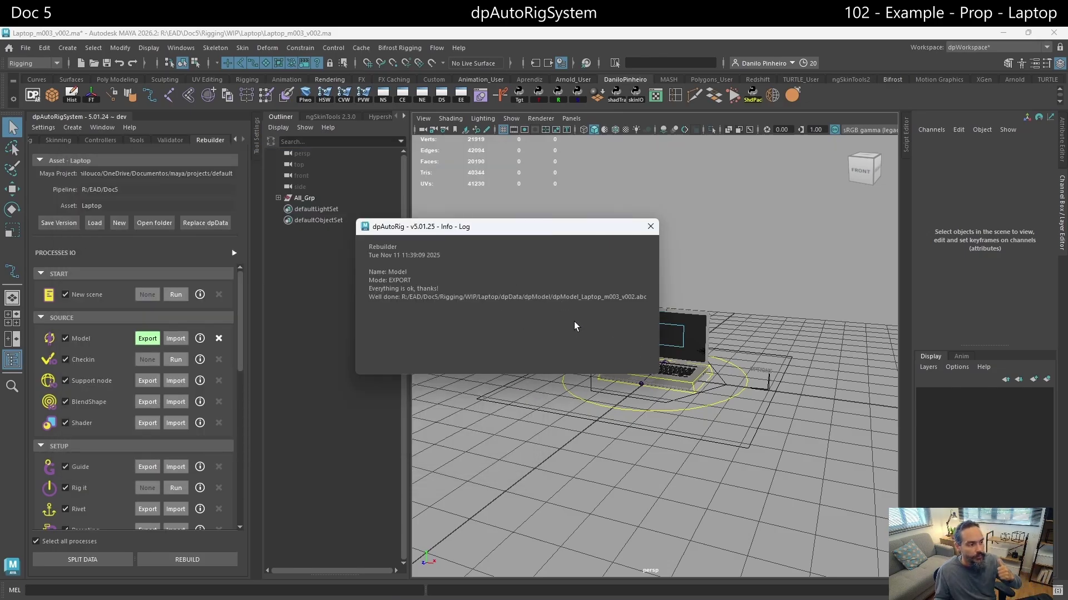
Import the exported Model data as a test and delete the imported Cover_Grp and Keyboard_Grp groups
{"action": "left_click", "coordinate": [181, 339]}
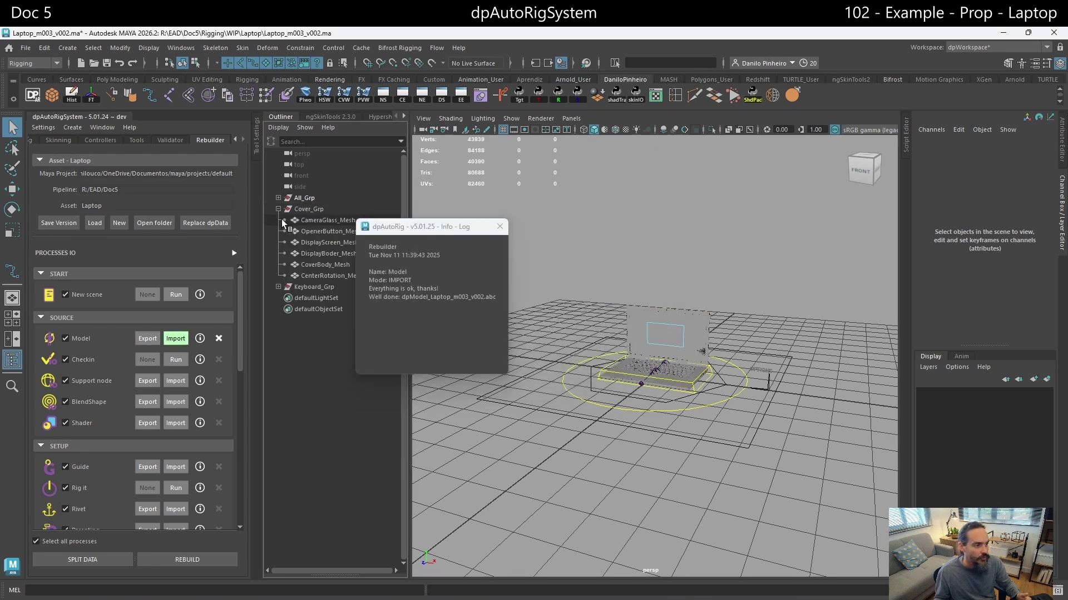
{"action": "left_click", "coordinate": [278, 209]}
{"action": "left_click", "coordinate": [278, 287]}
{"action": "left_click", "coordinate": [316, 209]}
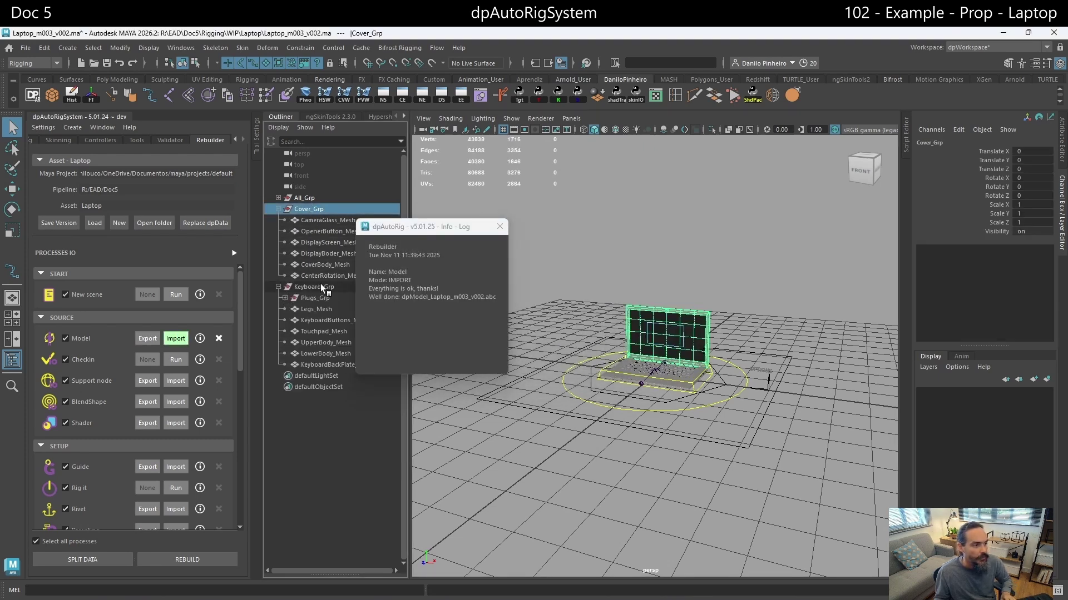
{"action": "left_click", "coordinate": [316, 288], "text": "ctrl"}
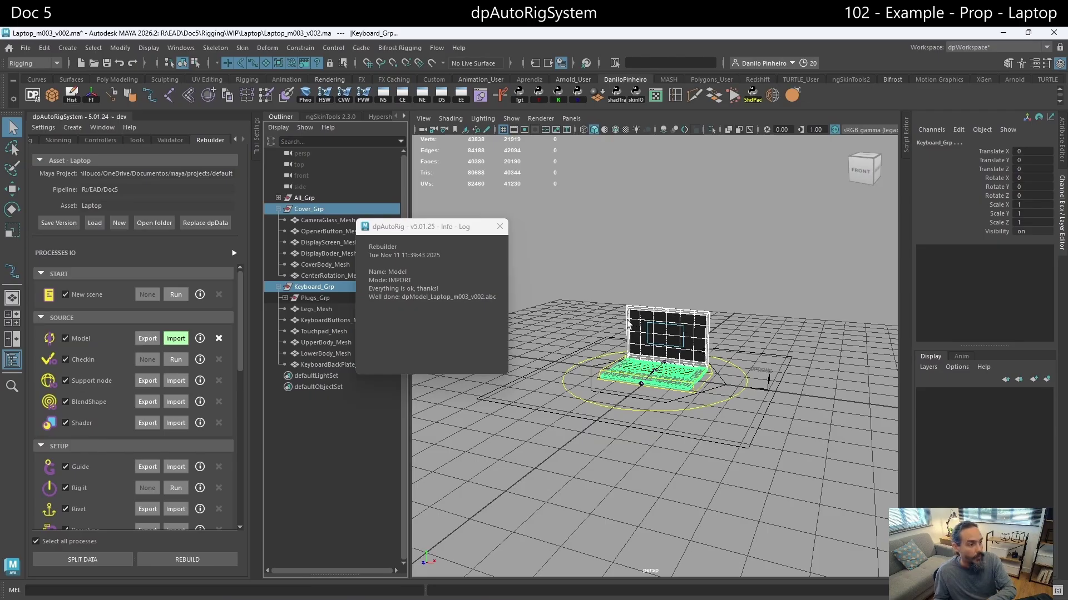
{"action": "key", "text": "Delete"}
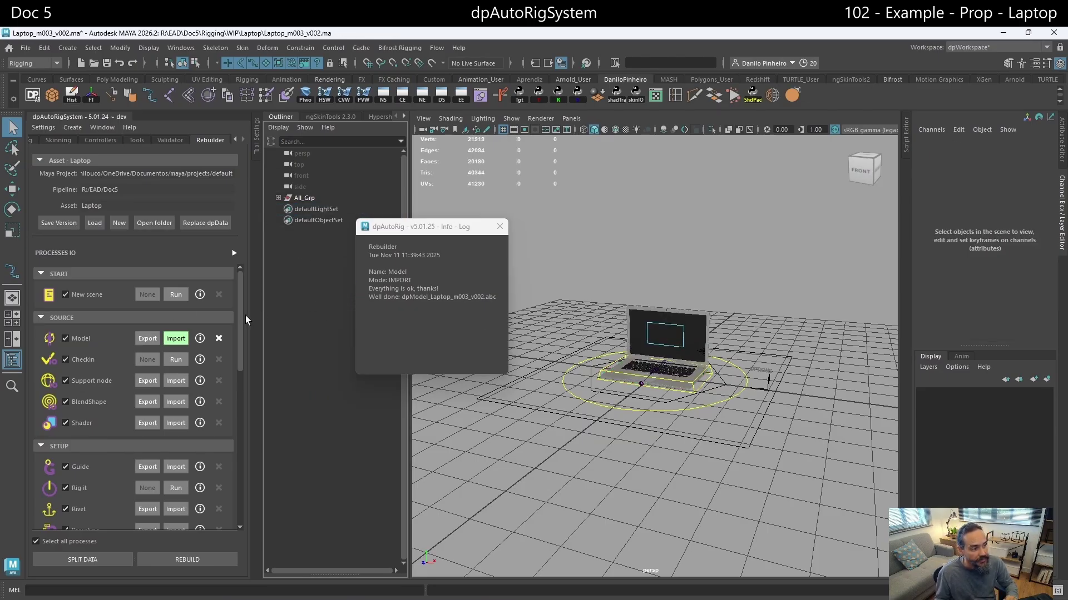
Export the Support node, BlendShape and Shader data individually from the Rebuilder's Source section
{"action": "left_click", "coordinate": [147, 381]}
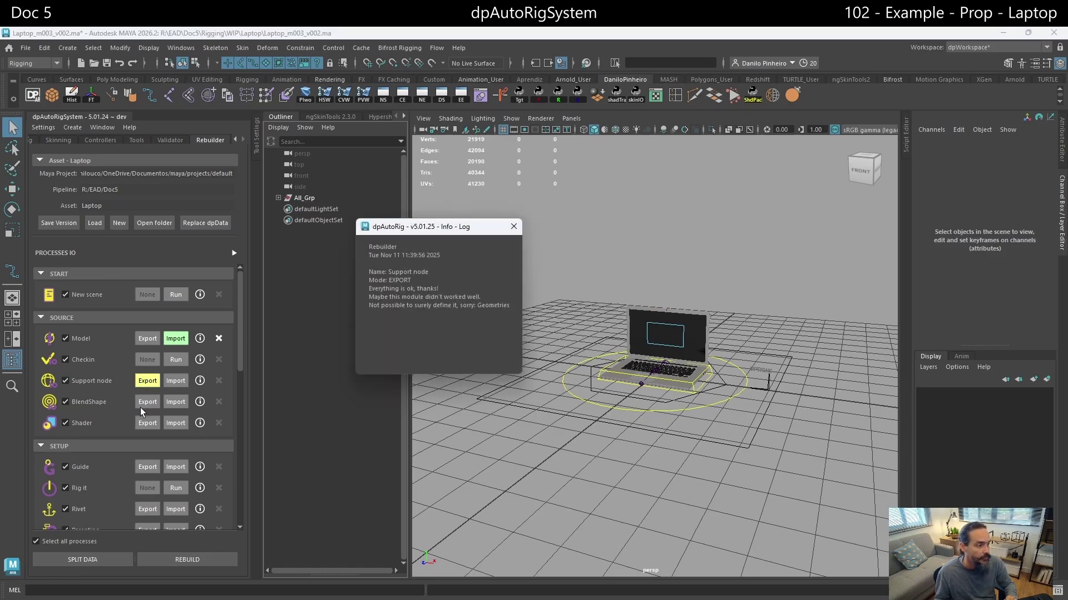
{"action": "left_click", "coordinate": [149, 404]}
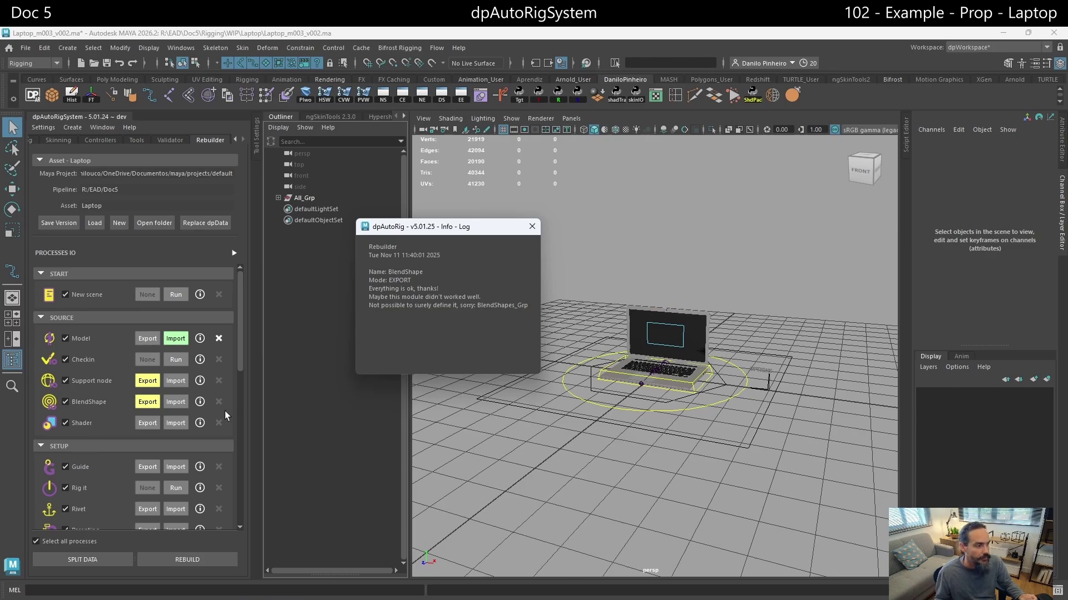
{"action": "left_click", "coordinate": [148, 423]}
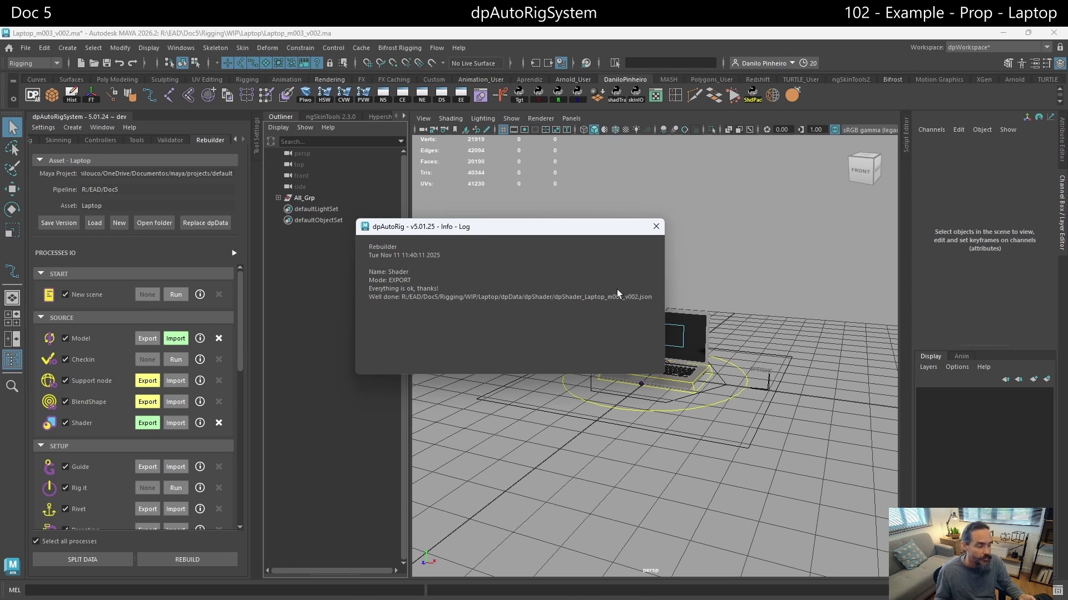
Switch to File Explorer and examine the shader JSON file in dpData's dpShader folder, returning to Maya when done
{"action": "mouse_move", "coordinate": [162, 590]}
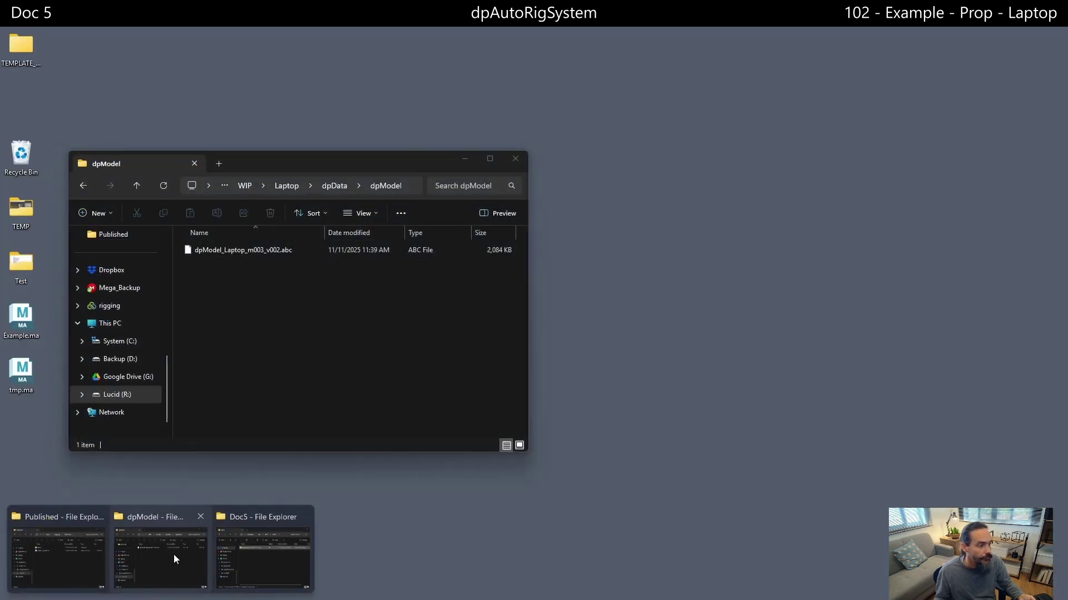
{"action": "left_click", "coordinate": [173, 554]}
{"action": "left_click", "coordinate": [334, 186]}
{"action": "double_click", "coordinate": [199, 315]}
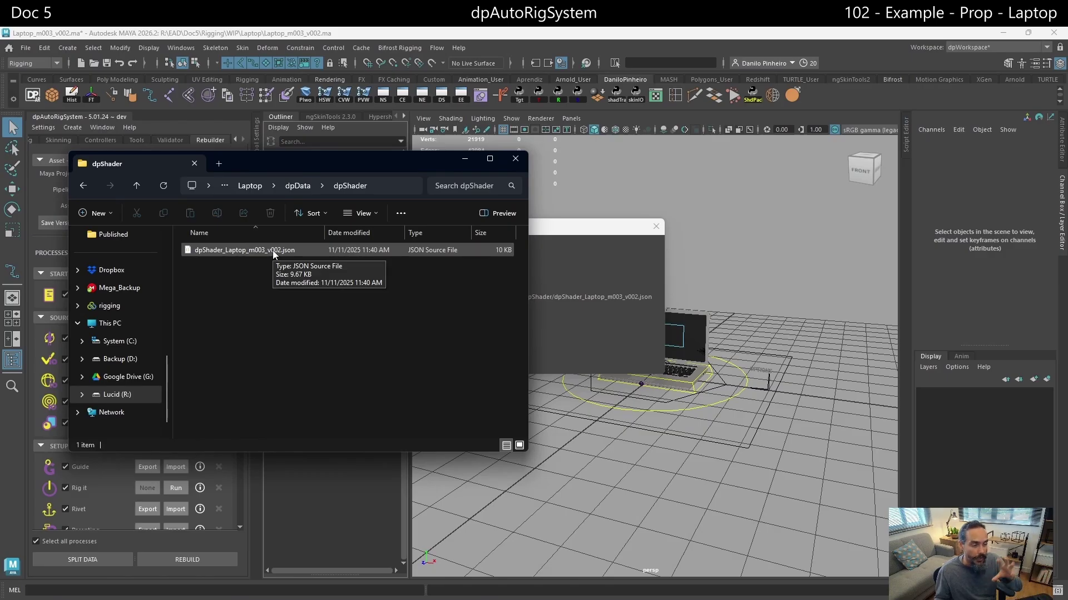
{"action": "left_click", "coordinate": [353, 125]}
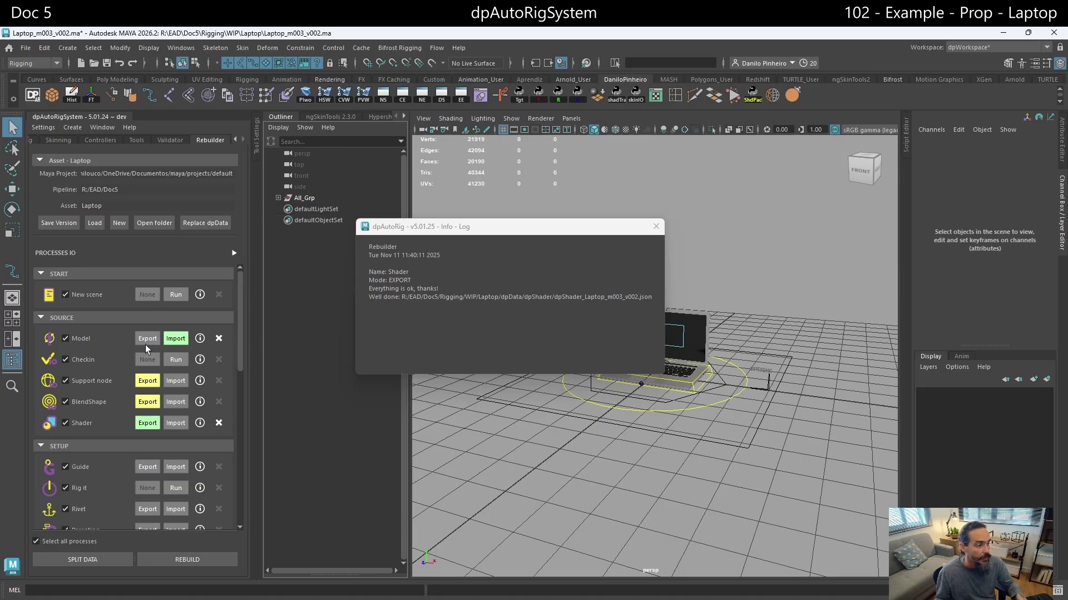
Run Split Data on all Rebuilder processes for the Laptop asset and read through the export log
{"action": "scroll", "coordinate": [158, 378], "scroll_direction": "down", "scroll_amount": 3}
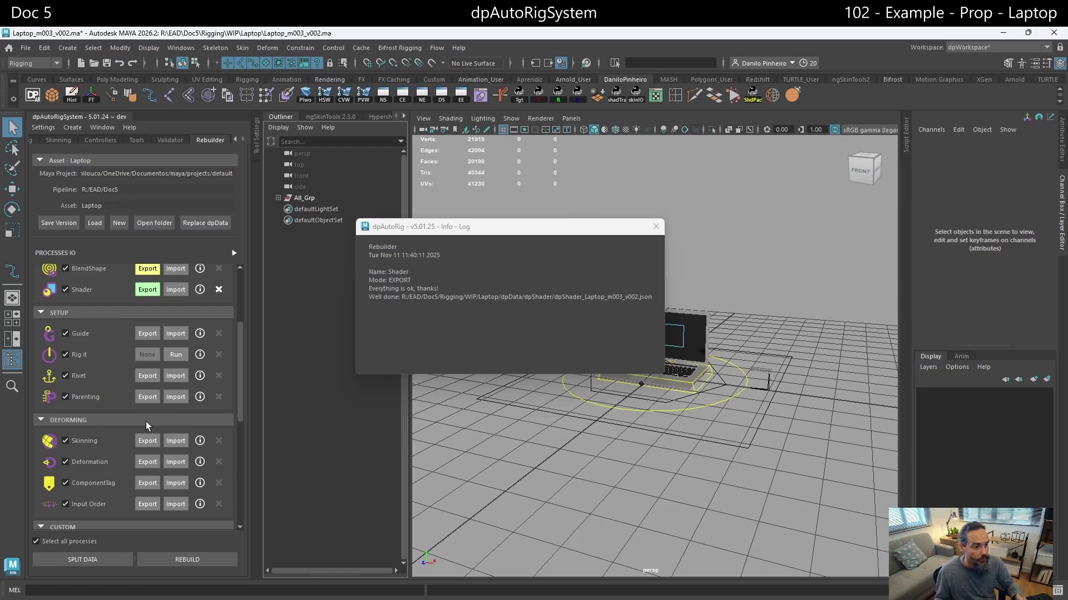
{"action": "scroll", "coordinate": [144, 420], "scroll_direction": "down", "scroll_amount": 6}
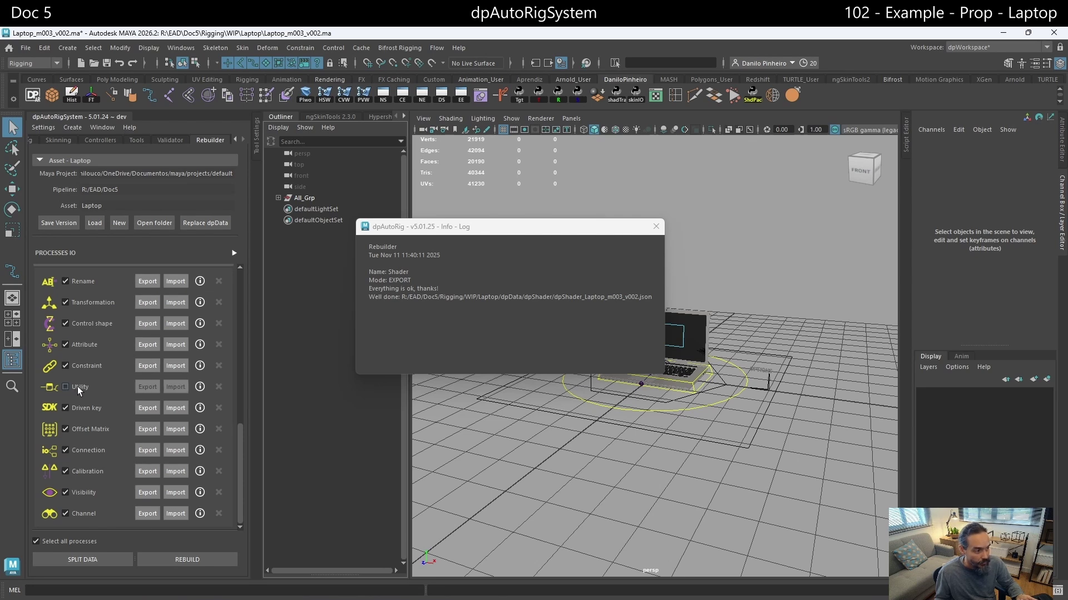
{"action": "left_click", "coordinate": [88, 559]}
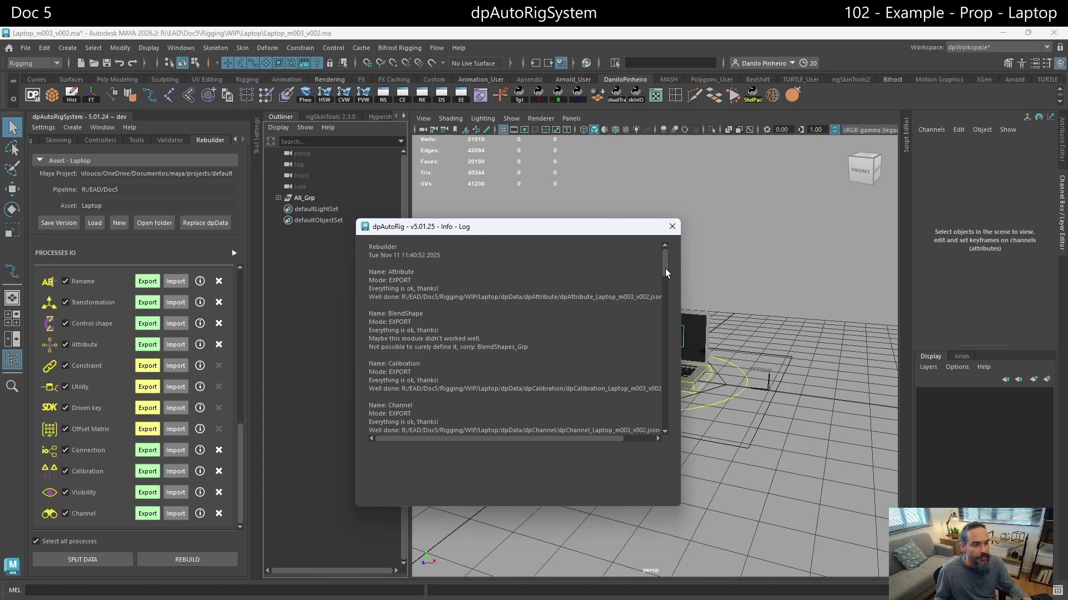
{"action": "left_click_drag", "start_coordinate": [665, 268], "coordinate": [672, 419]}
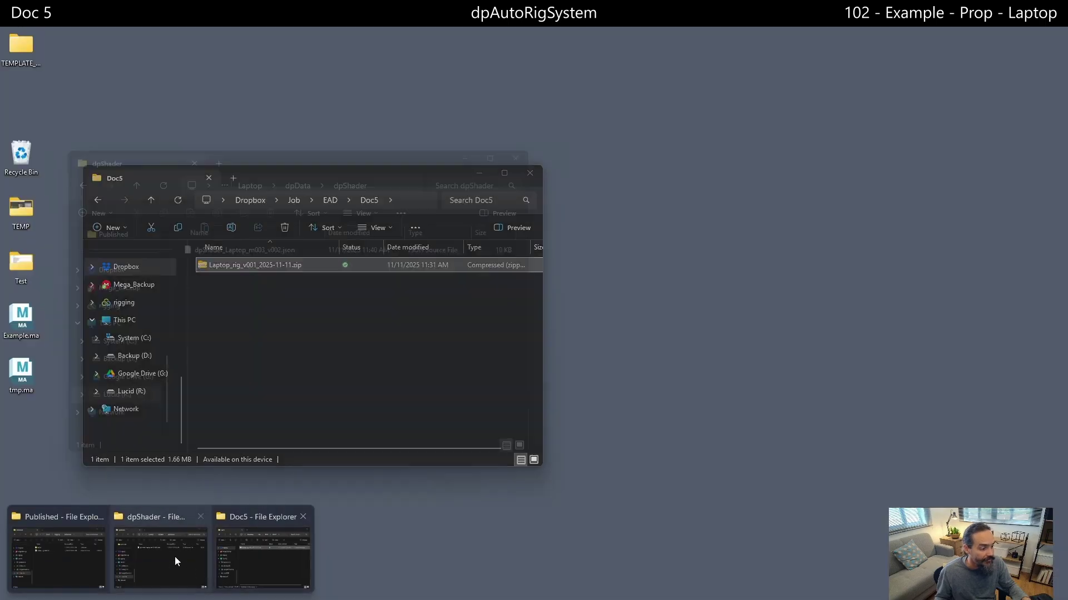
Switch to File Explorer, examine the exported process folders in dpData, and return to Maya to move the export log off the laptop model
{"action": "left_click", "coordinate": [175, 556]}
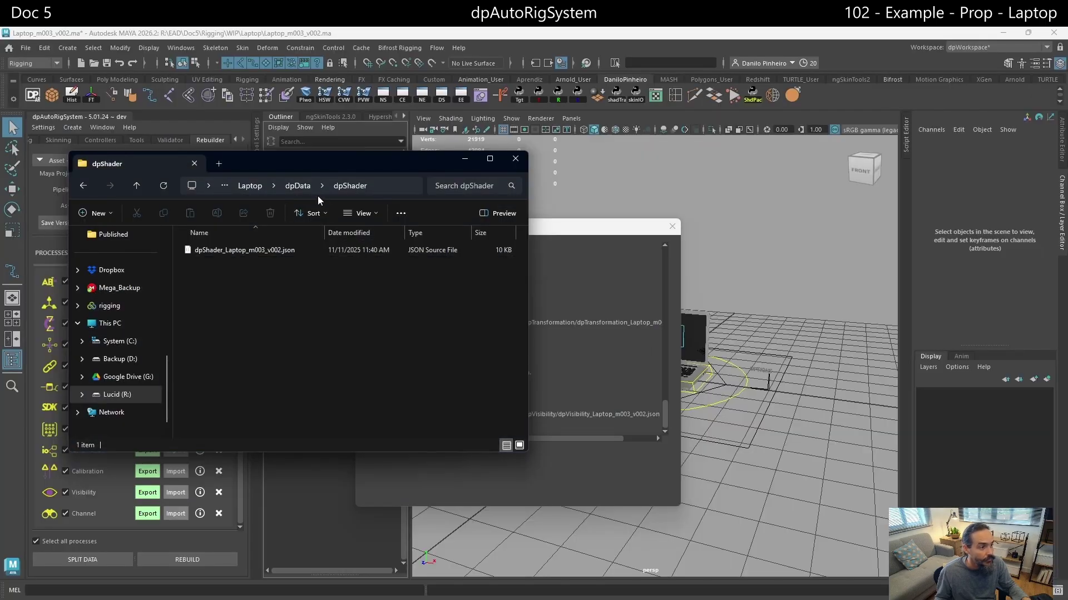
{"action": "left_click", "coordinate": [306, 185]}
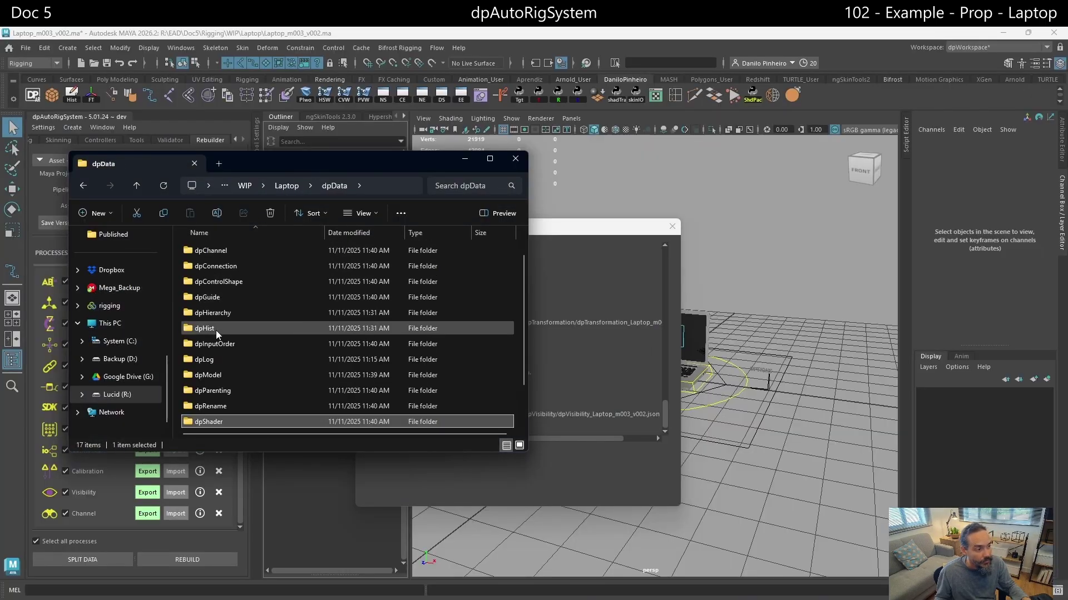
{"action": "scroll", "coordinate": [222, 389], "scroll_direction": "down", "scroll_amount": 1}
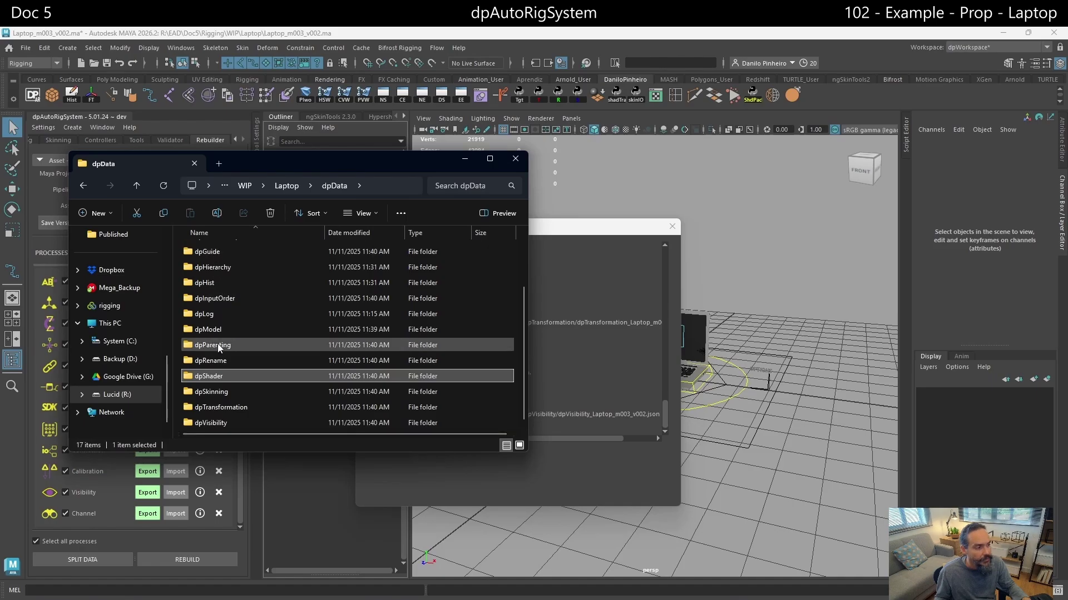
{"action": "left_click", "coordinate": [211, 391]}
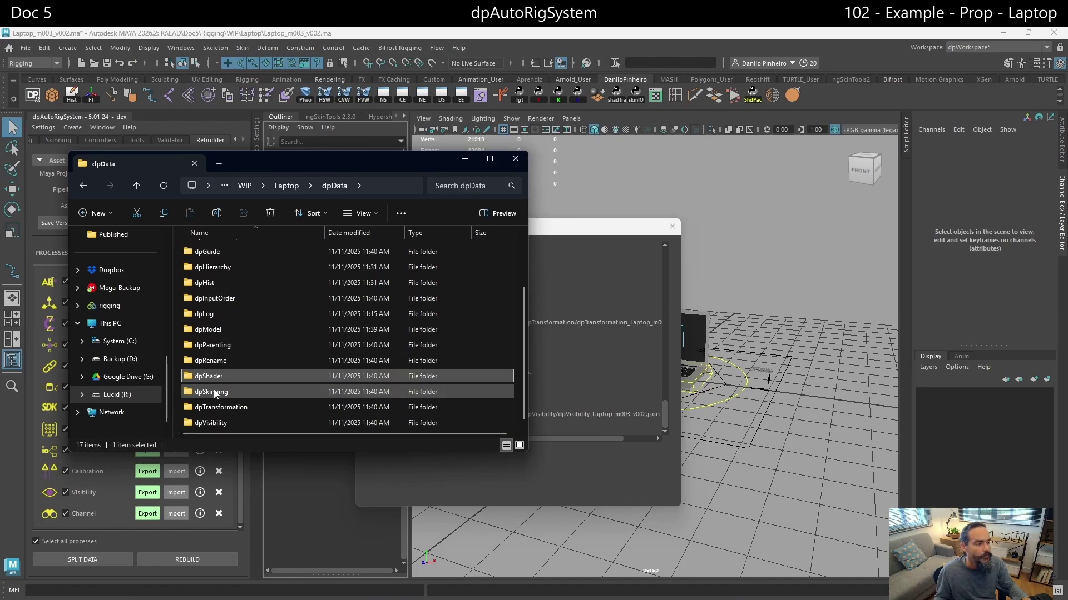
{"action": "left_click", "coordinate": [209, 348]}
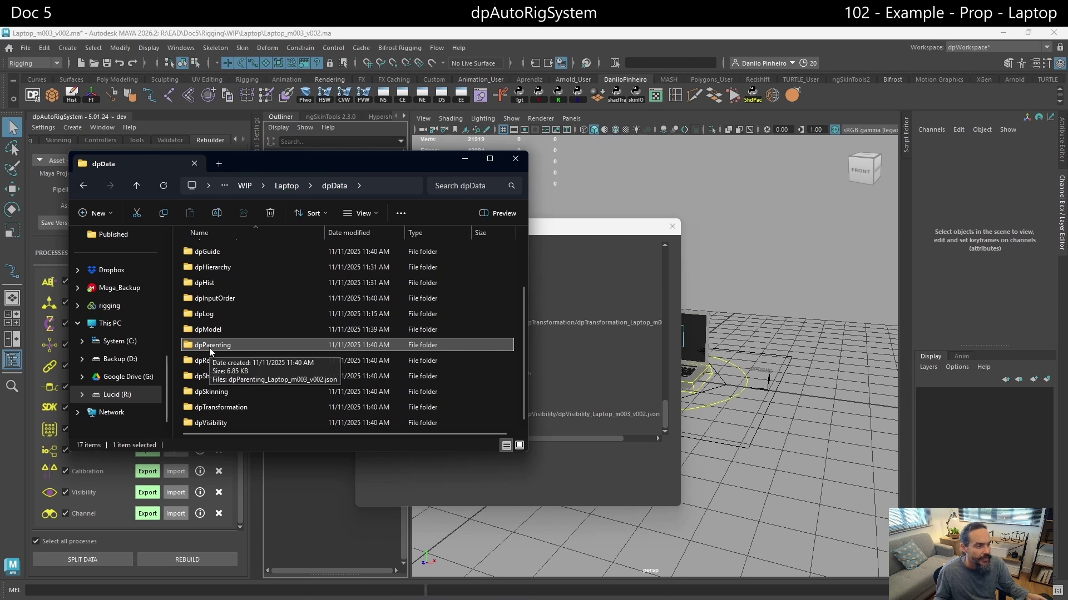
{"action": "scroll", "coordinate": [220, 339], "scroll_direction": "up", "scroll_amount": 2}
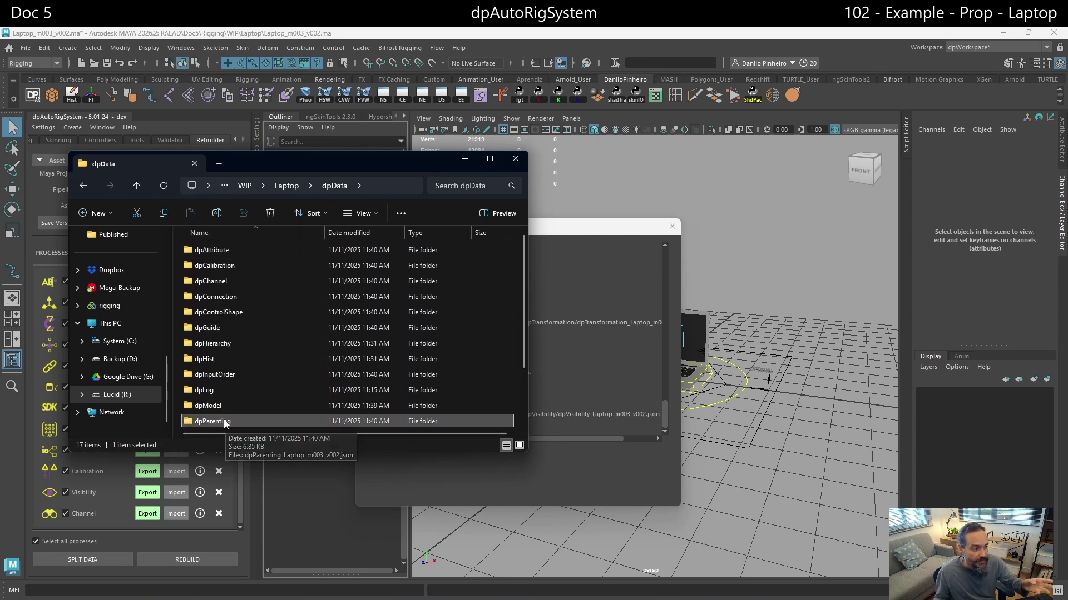
{"action": "left_click", "coordinate": [566, 229]}
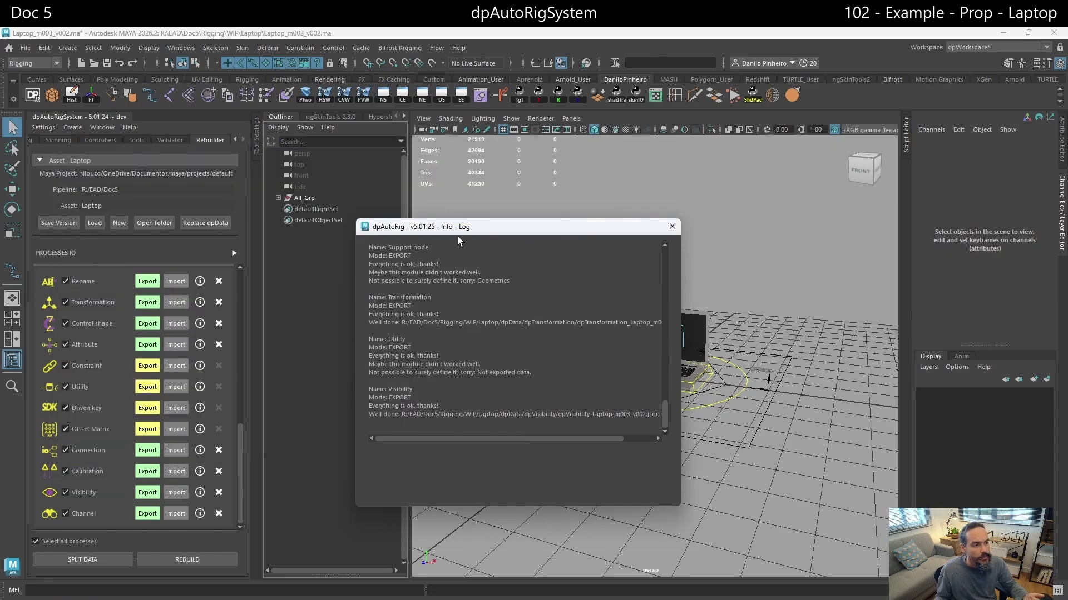
{"action": "left_click_drag", "start_coordinate": [462, 229], "coordinate": [380, 265]}
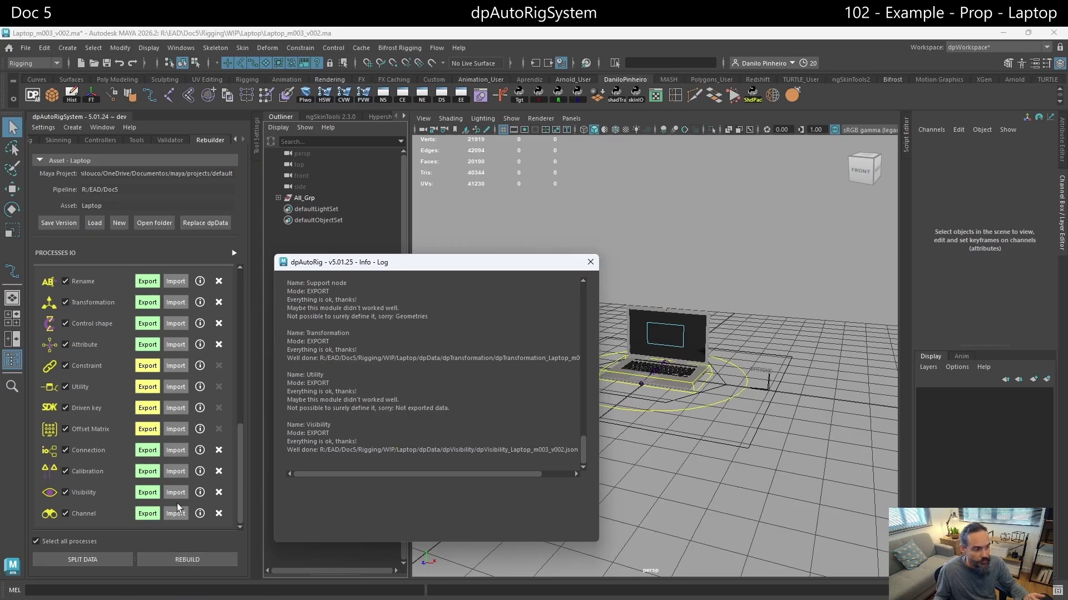
Run New scene in the Rebuilder and process the Source section individually: import Model, run Checkin, and import Support node, BlendShape and Shader
{"action": "scroll", "coordinate": [177, 503], "scroll_direction": "up", "scroll_amount": 8}
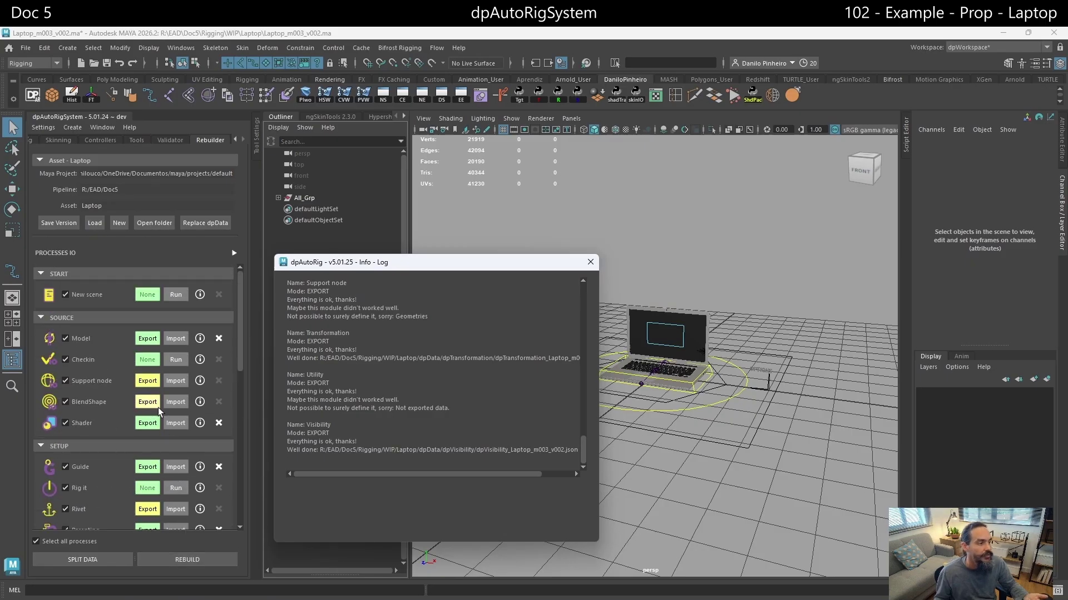
{"action": "left_click", "coordinate": [590, 262]}
{"action": "left_click", "coordinate": [168, 295]}
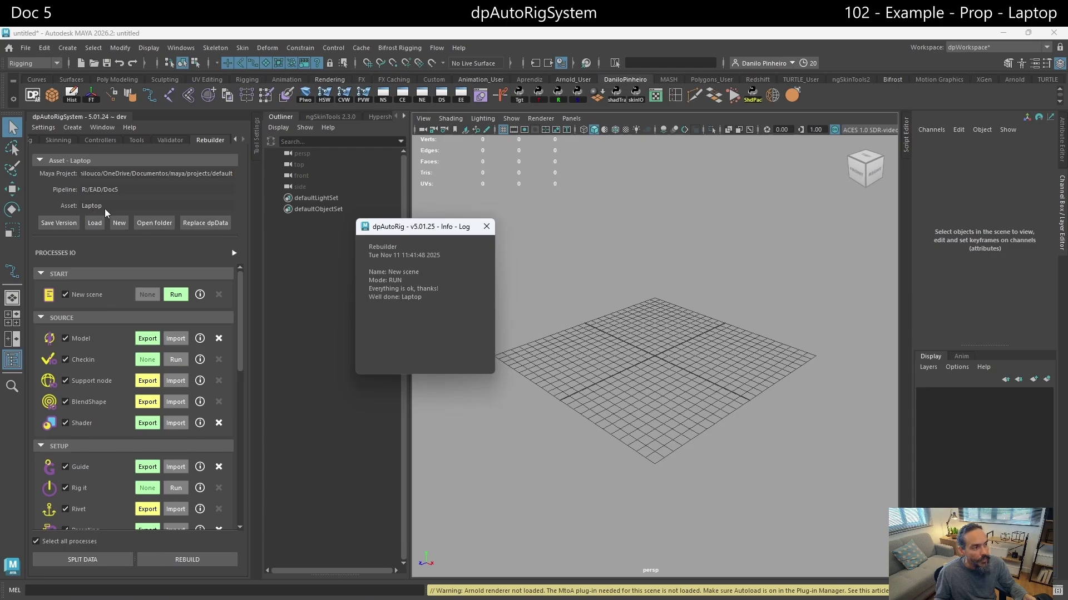
{"action": "left_click", "coordinate": [173, 338]}
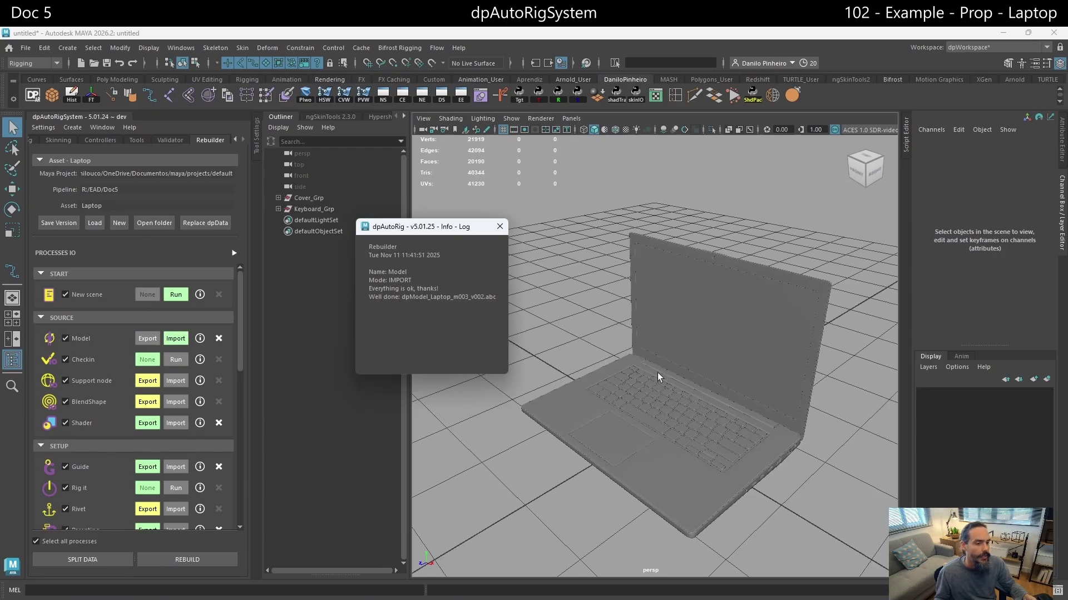
{"action": "left_click", "coordinate": [177, 360]}
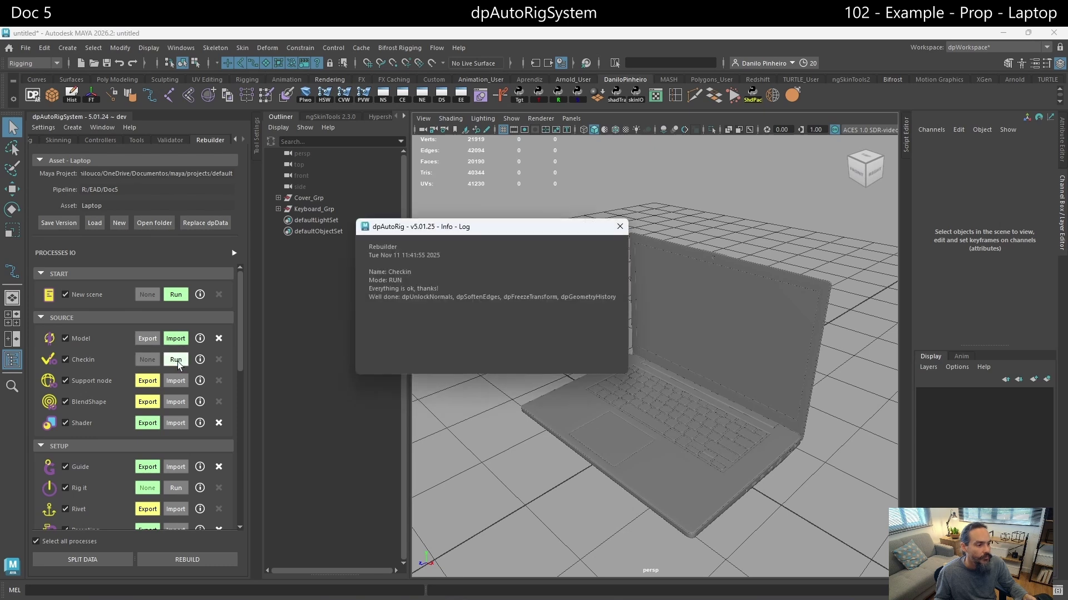
{"action": "left_click", "coordinate": [173, 381]}
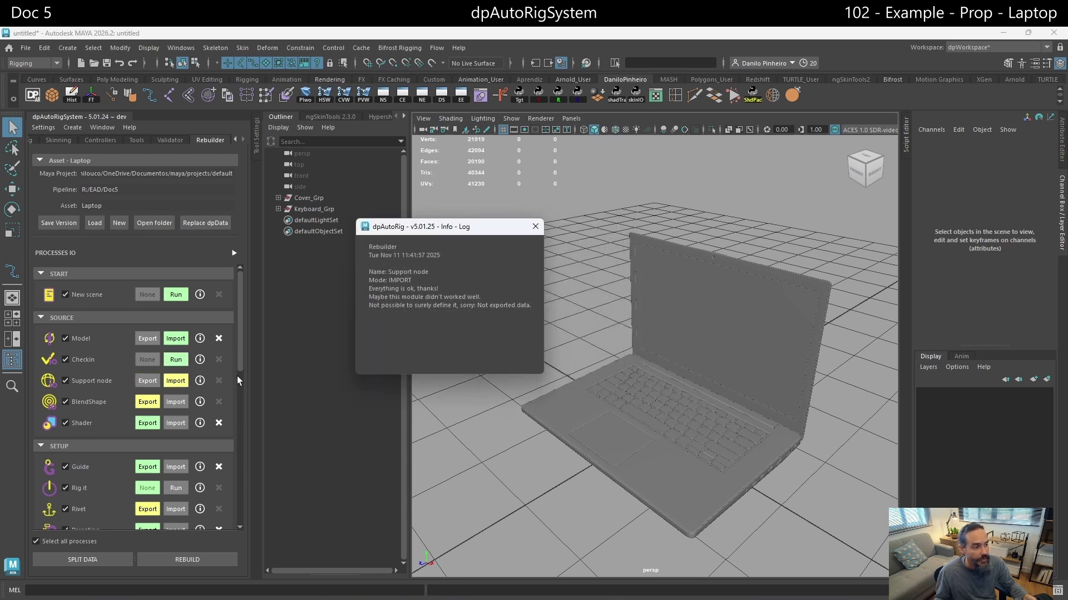
{"action": "left_click", "coordinate": [176, 402]}
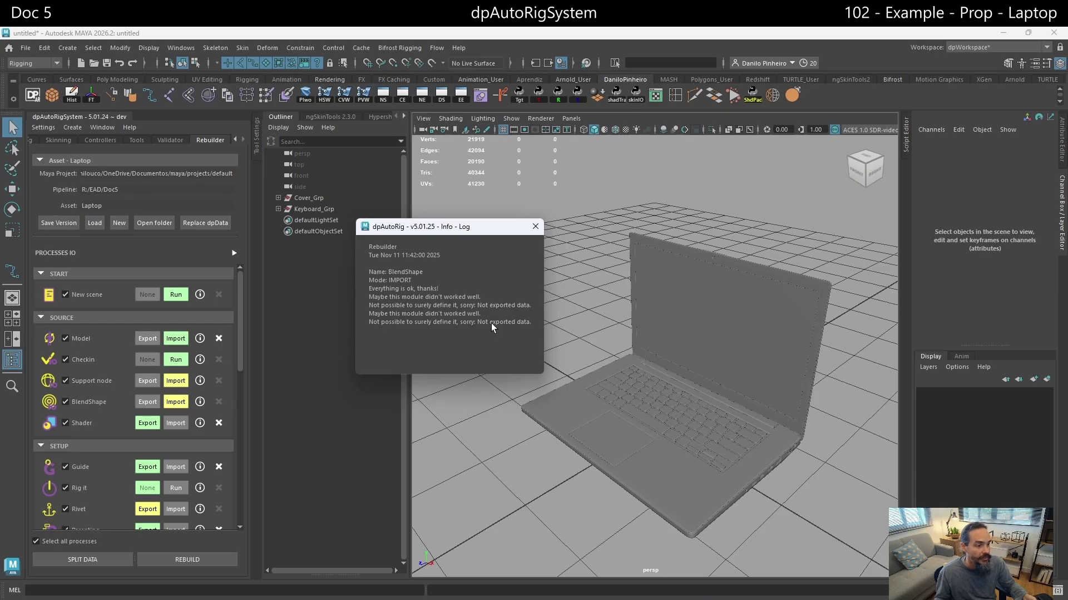
{"action": "left_click", "coordinate": [173, 423]}
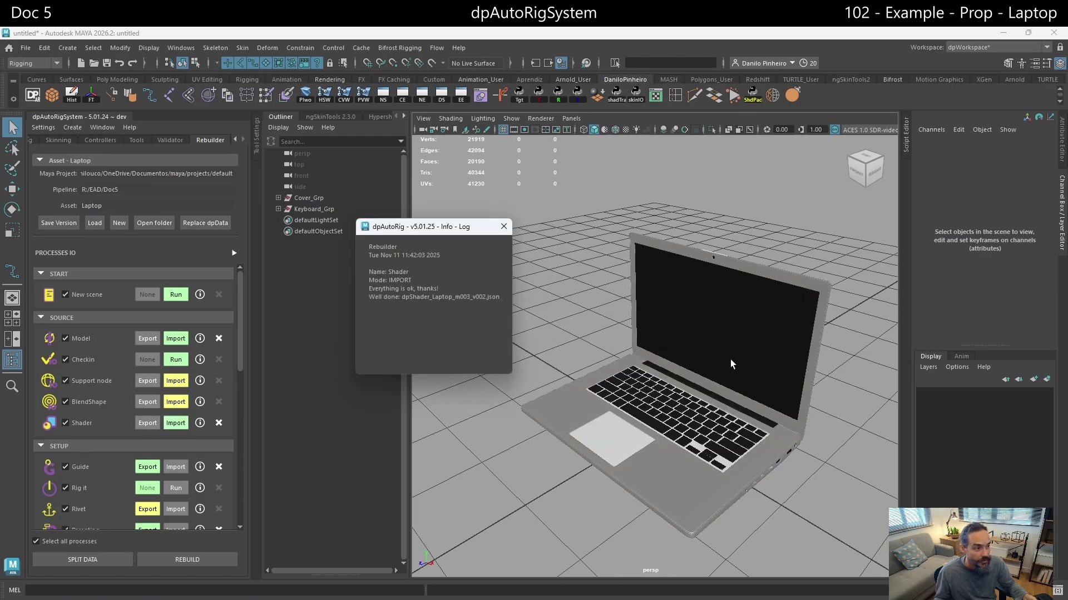
Import the Guide data and run Rig it from the Rebuilder's Setup section
{"action": "left_click", "coordinate": [175, 467]}
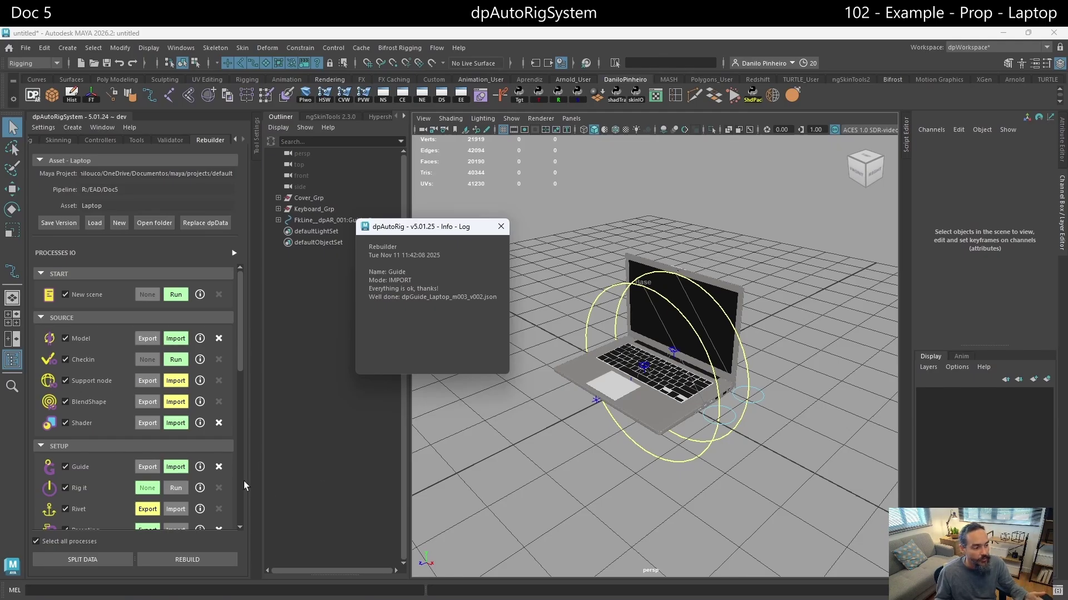
{"action": "left_click", "coordinate": [176, 487]}
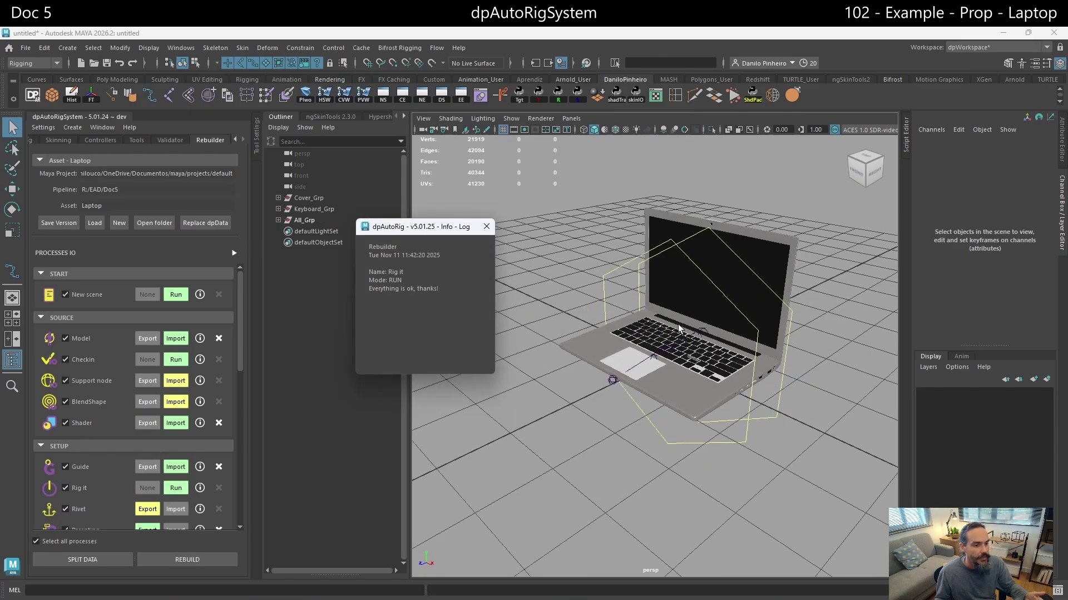
{"action": "scroll", "coordinate": [154, 422], "scroll_direction": "down", "scroll_amount": 3}
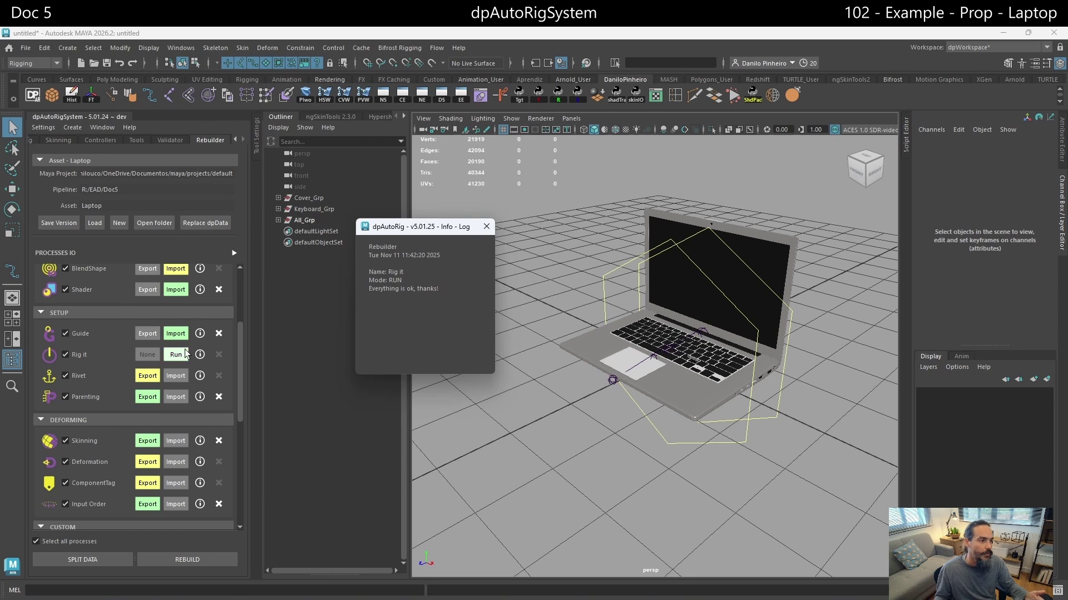
{"action": "scroll", "coordinate": [183, 334], "scroll_direction": "up", "scroll_amount": 3}
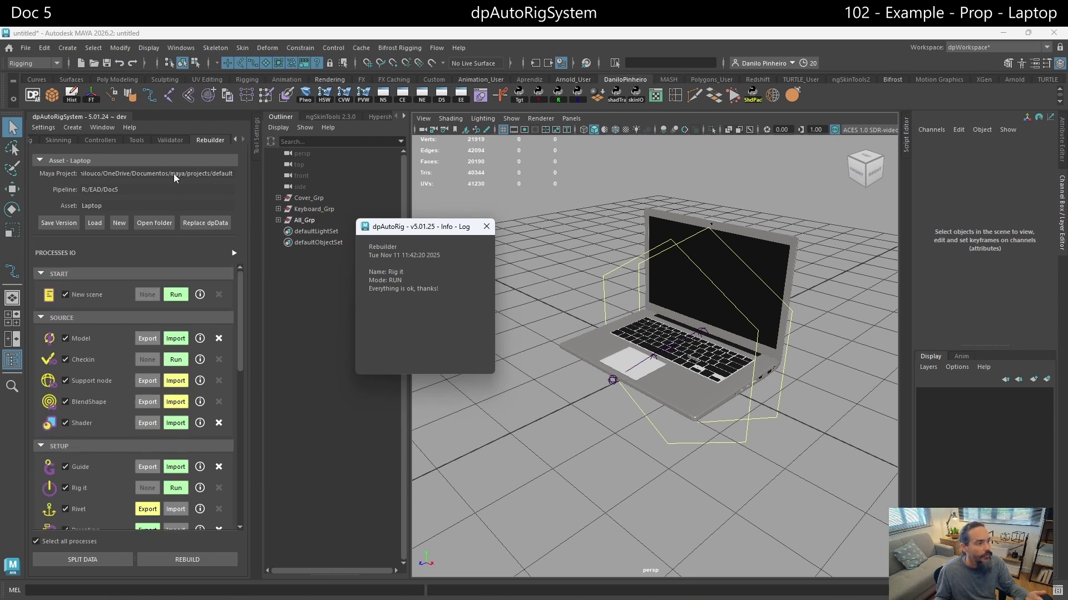
Reopen Laptop_m003_v002.ma from the Laptop WIP folder without saving the untitled scene
{"action": "left_click", "coordinate": [94, 62]}
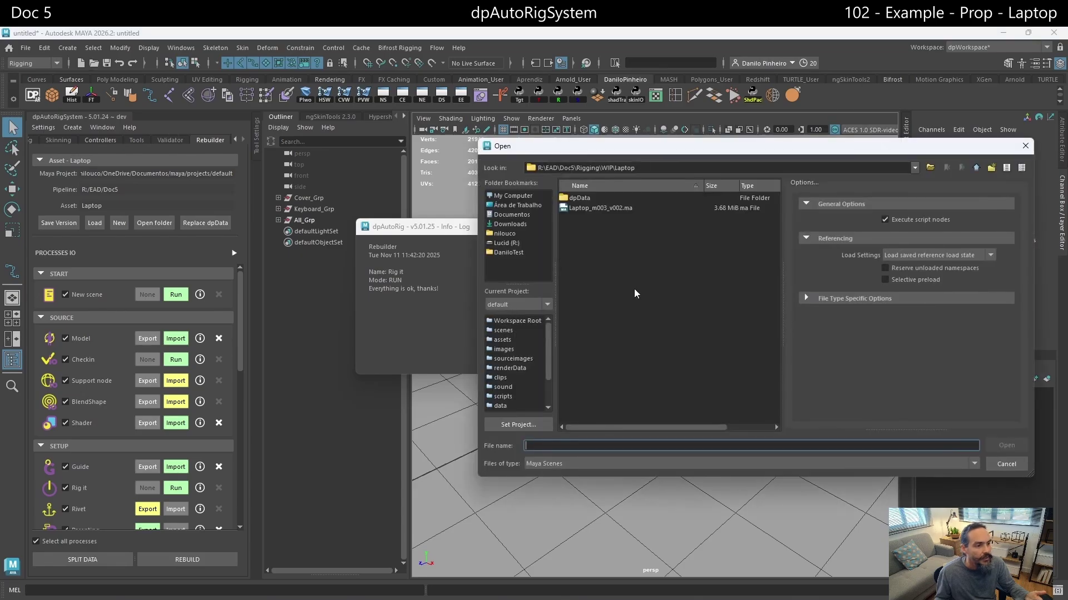
{"action": "double_click", "coordinate": [590, 208]}
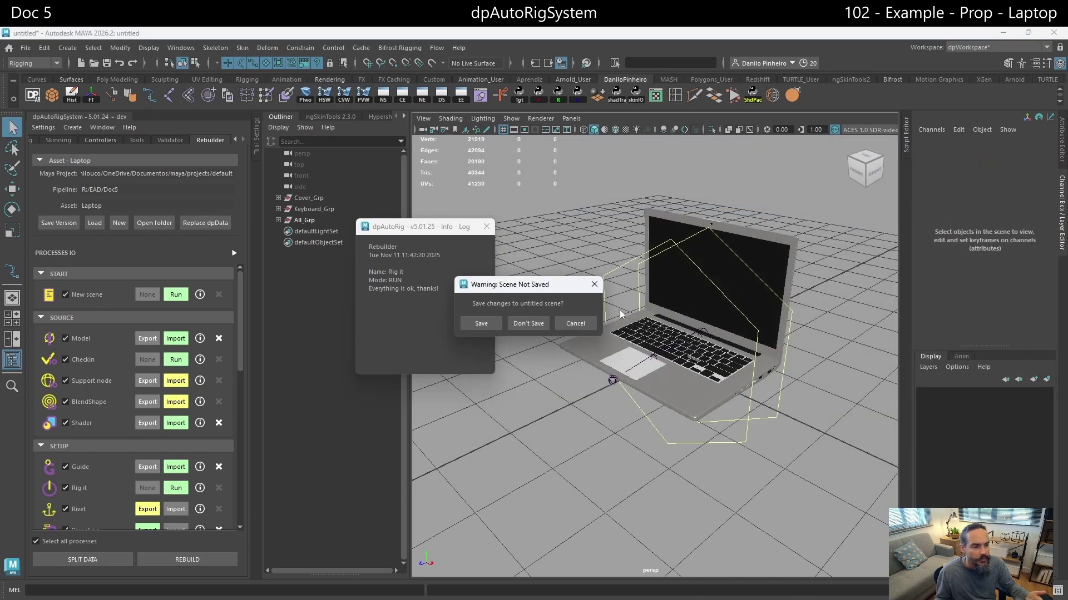
{"action": "left_click", "coordinate": [528, 323]}
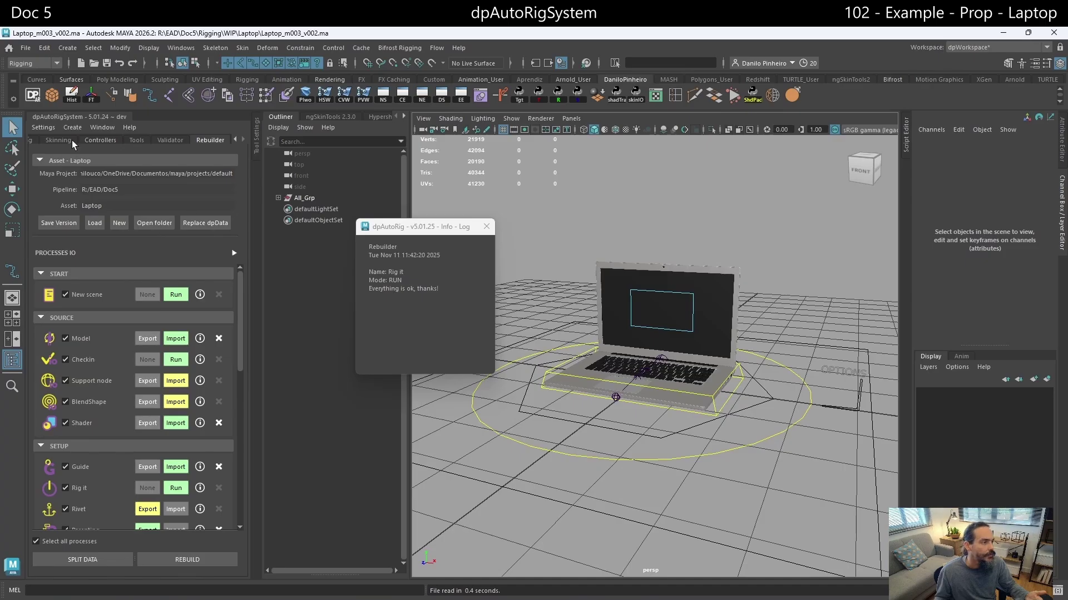
Reload dpAutoRigSystem, close the old log, and expand all process sections in the Rebuilder to look through them
{"action": "left_click", "coordinate": [30, 95]}
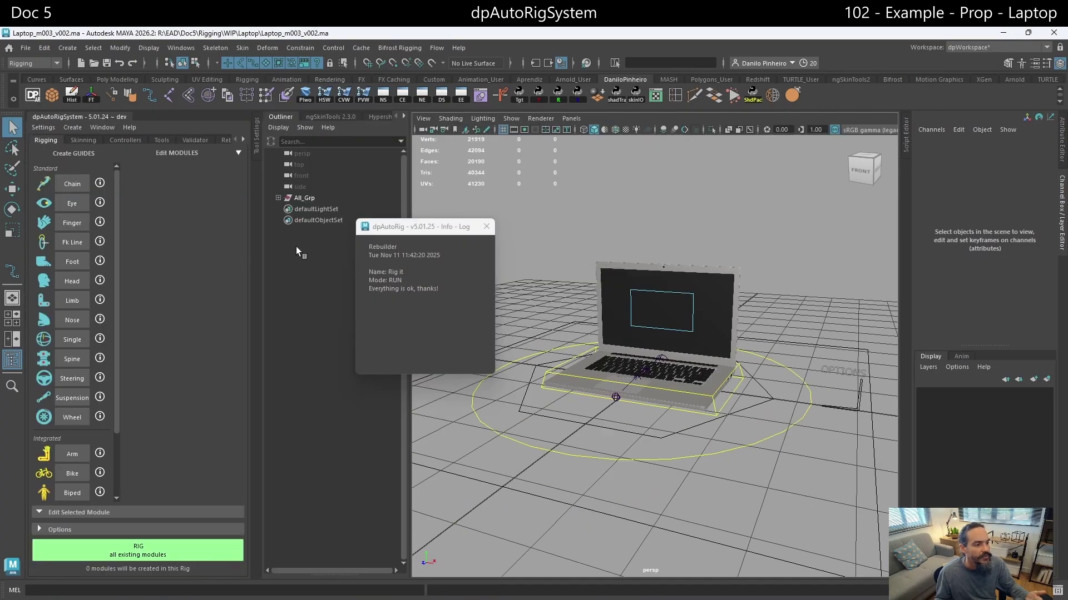
{"action": "left_click", "coordinate": [486, 226]}
{"action": "left_click", "coordinate": [226, 140]}
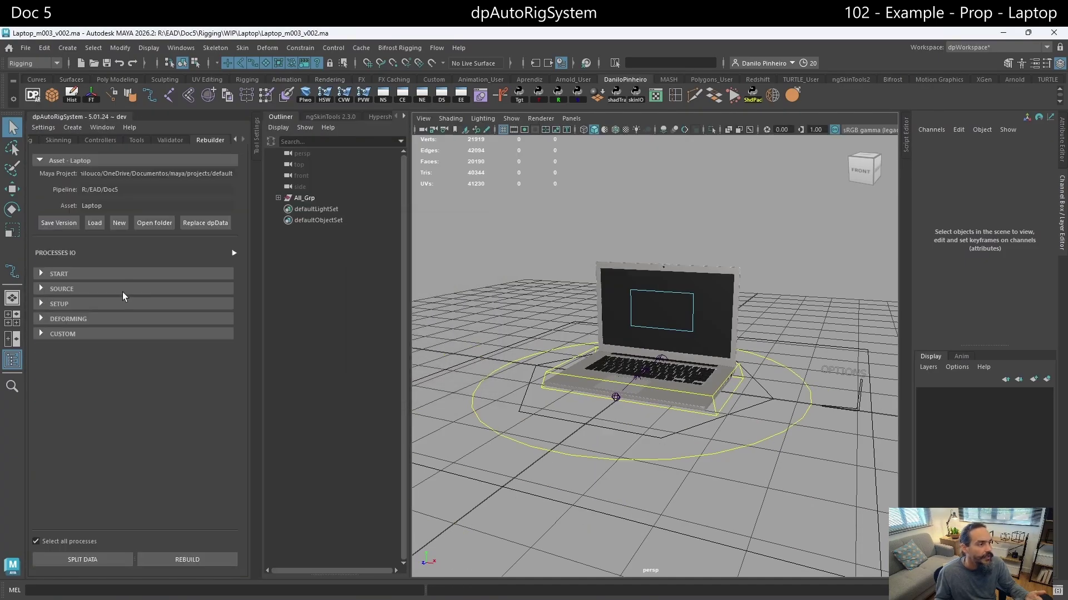
{"action": "left_click", "coordinate": [233, 252]}
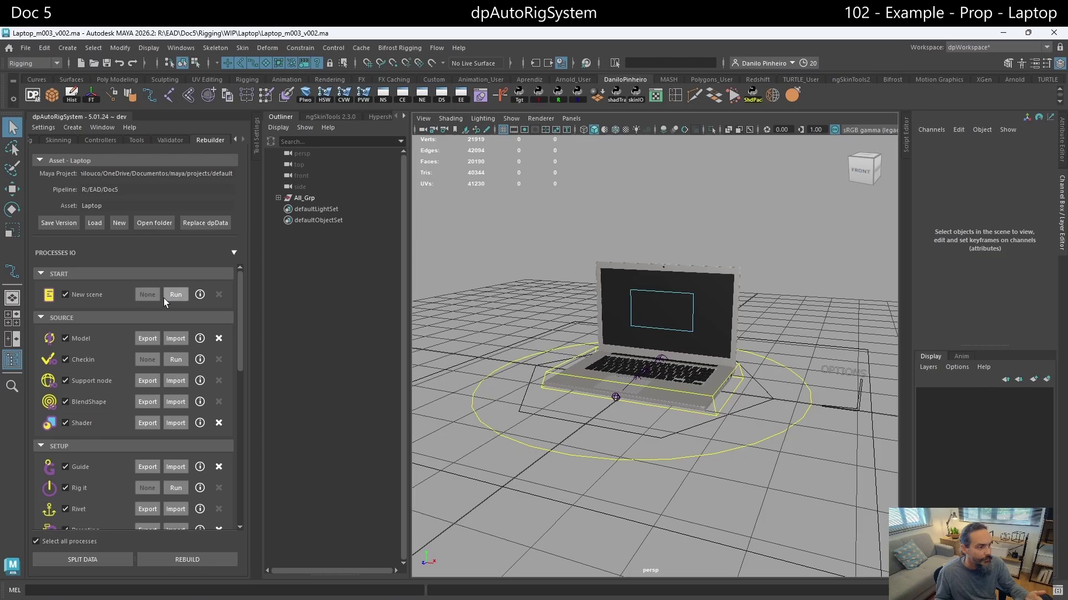
{"action": "scroll", "coordinate": [195, 404], "scroll_direction": "down", "scroll_amount": 10}
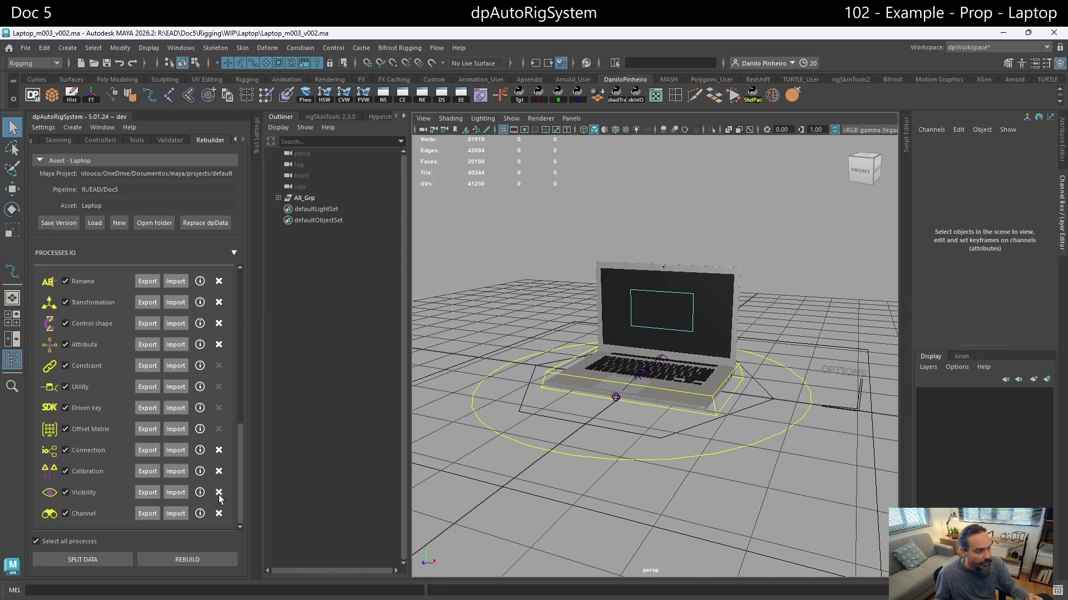
{"action": "scroll", "coordinate": [217, 356], "scroll_direction": "down", "scroll_amount": 5}
{"action": "scroll", "coordinate": [214, 357], "scroll_direction": "up", "scroll_amount": 3}
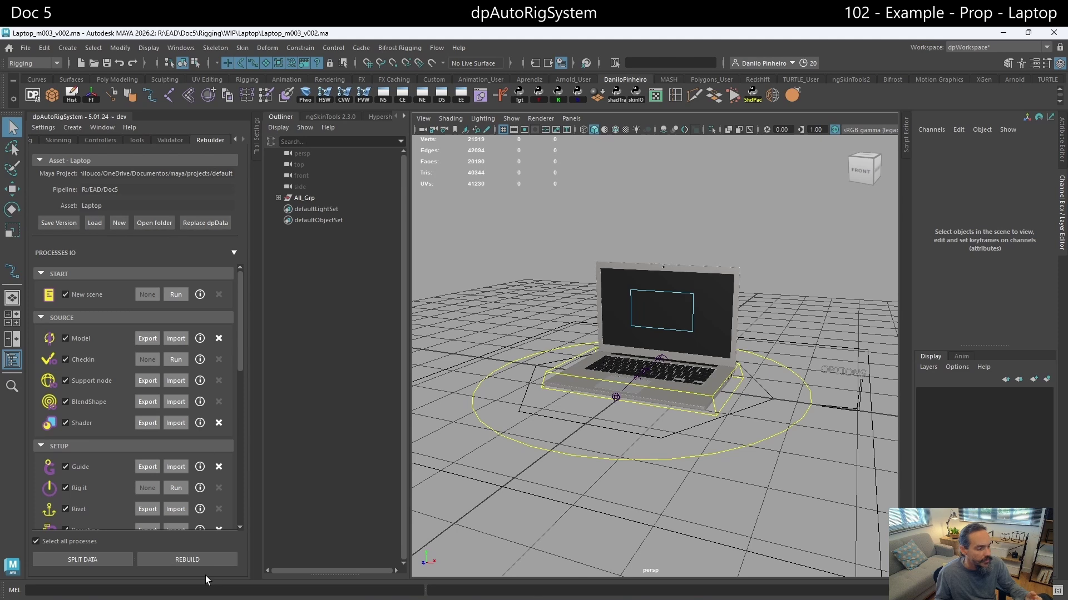
Examine the Model process's information and its exported Alembic file's folder, and call up the deletion of its exported data but decline it
{"action": "left_click", "coordinate": [199, 339]}
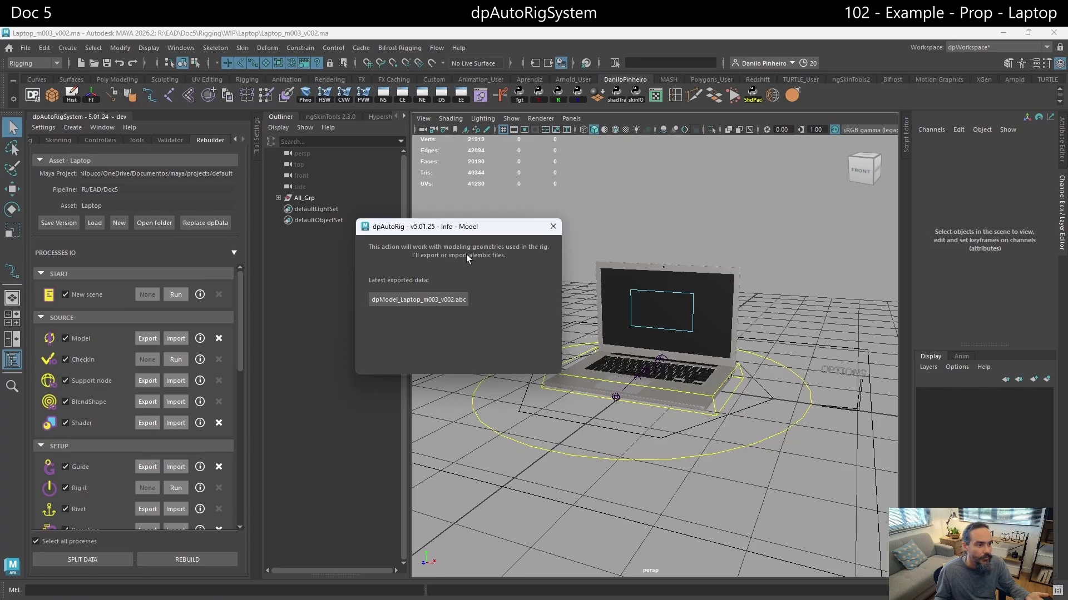
{"action": "left_click", "coordinate": [418, 300]}
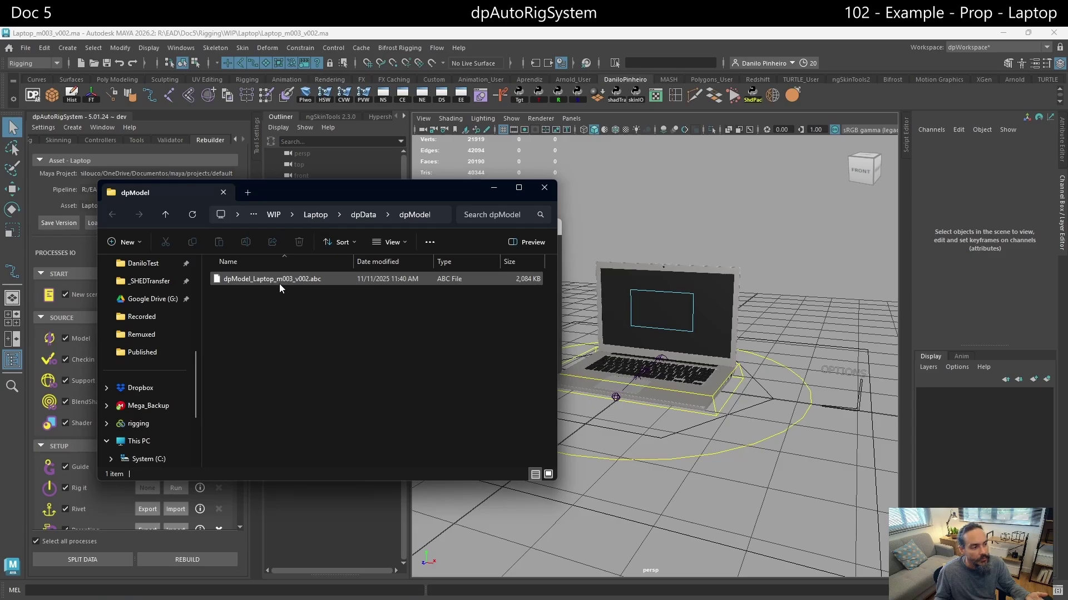
{"action": "left_click", "coordinate": [544, 188]}
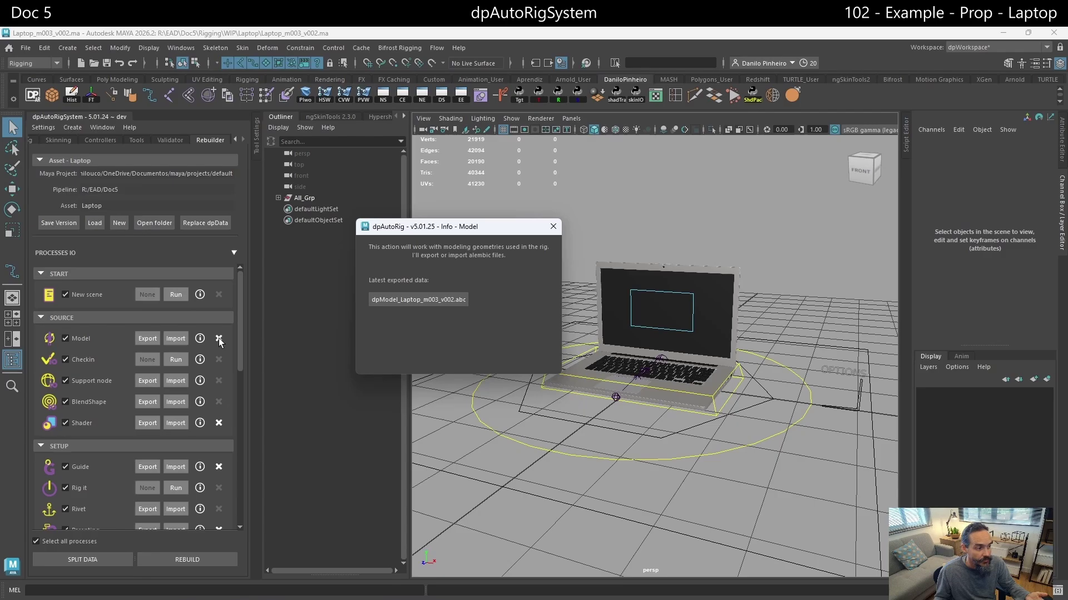
{"action": "left_click", "coordinate": [553, 226]}
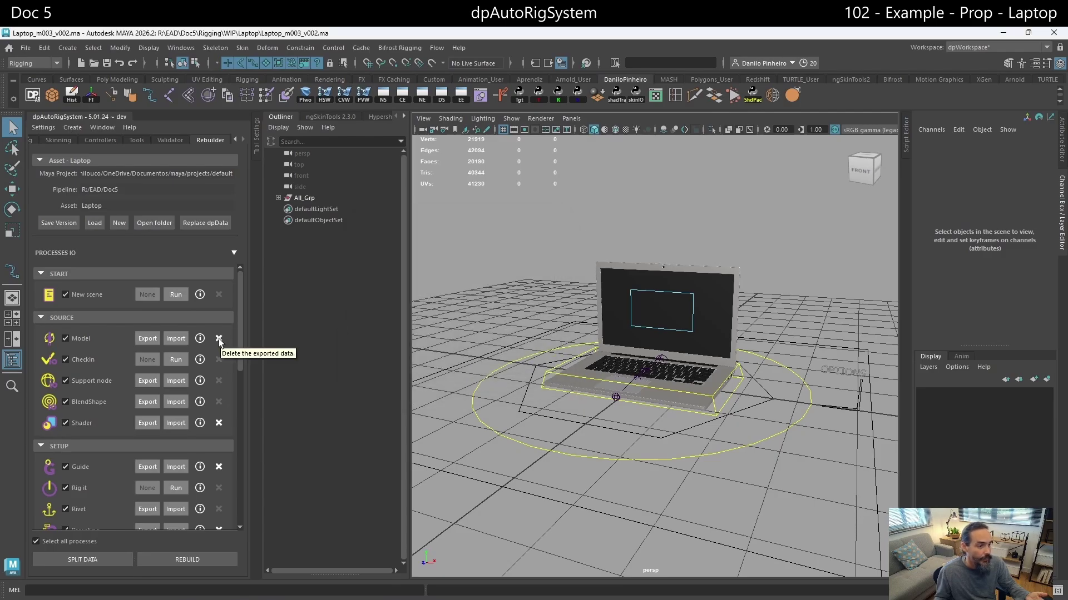
{"action": "left_click", "coordinate": [218, 339]}
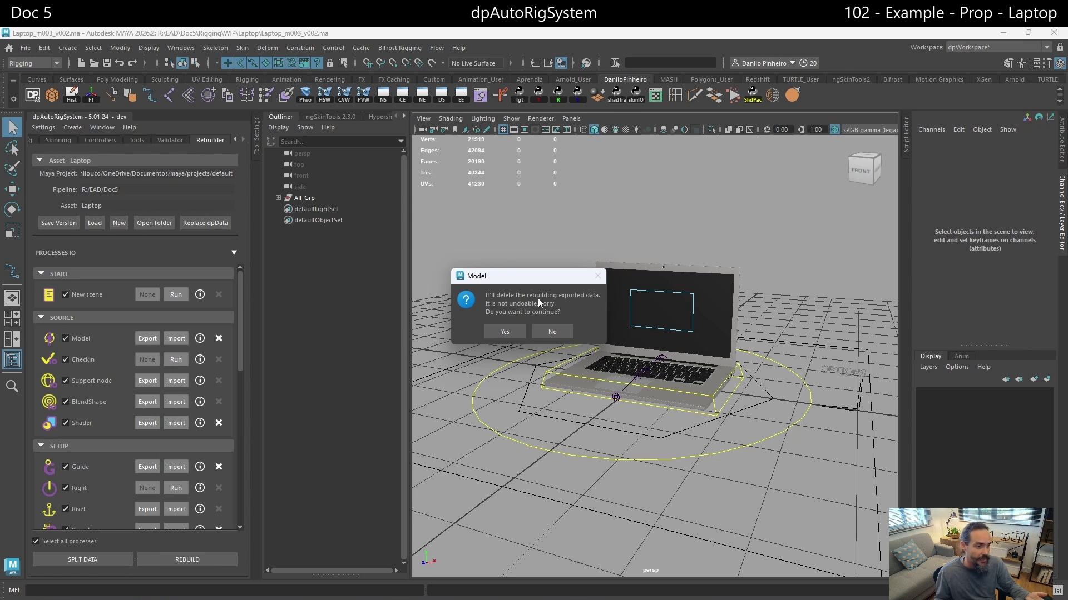
{"action": "left_click", "coordinate": [552, 332]}
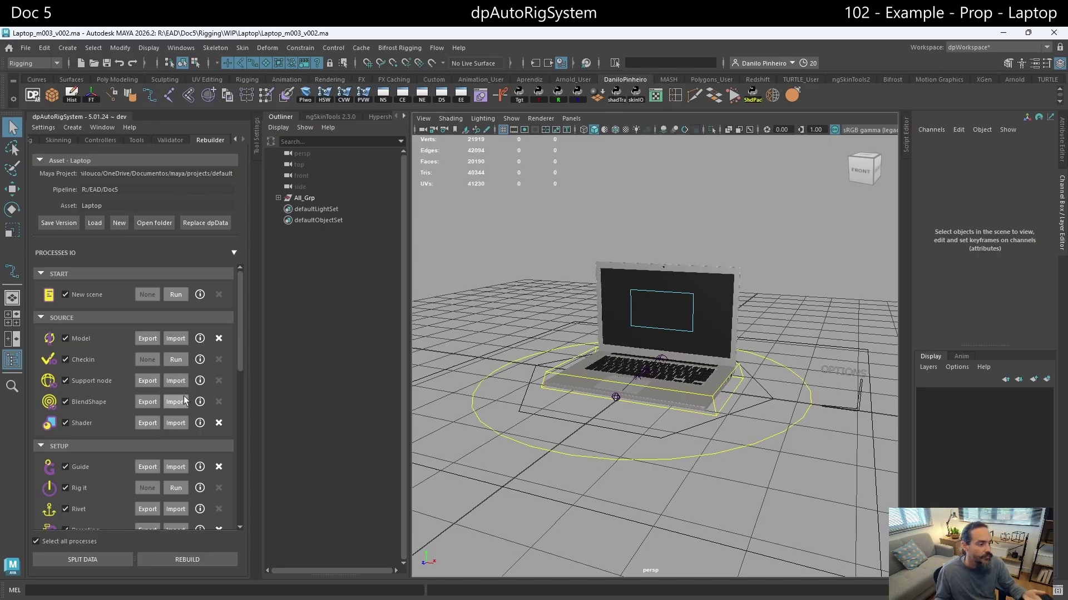
Rebuild the Laptop rig with all processes selected, check each process's status, and close the import log
{"action": "left_click", "coordinate": [208, 561]}
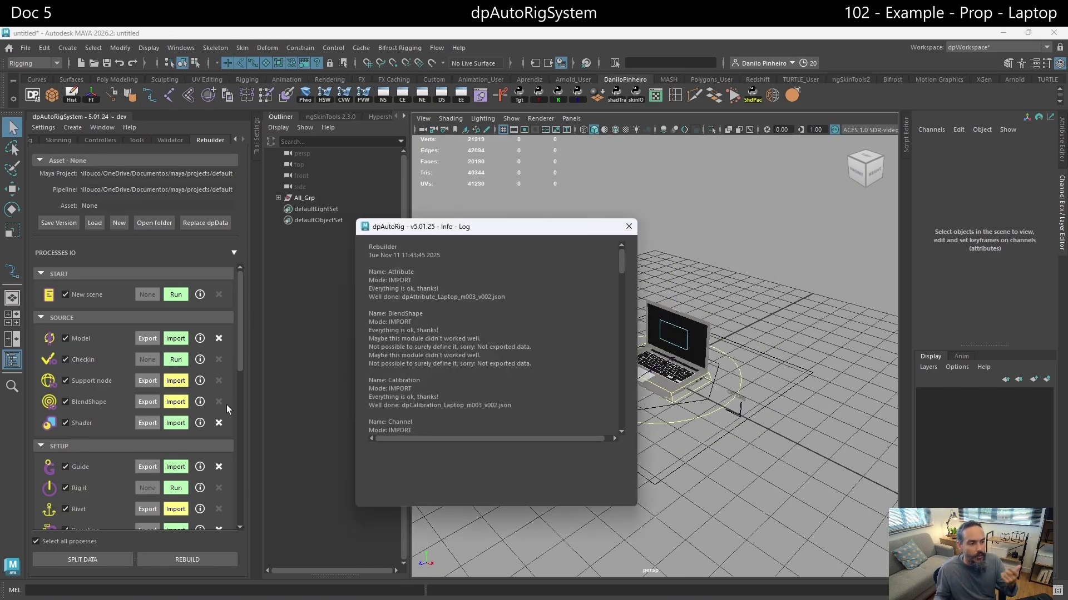
{"action": "scroll", "coordinate": [170, 397], "scroll_direction": "down", "scroll_amount": 5}
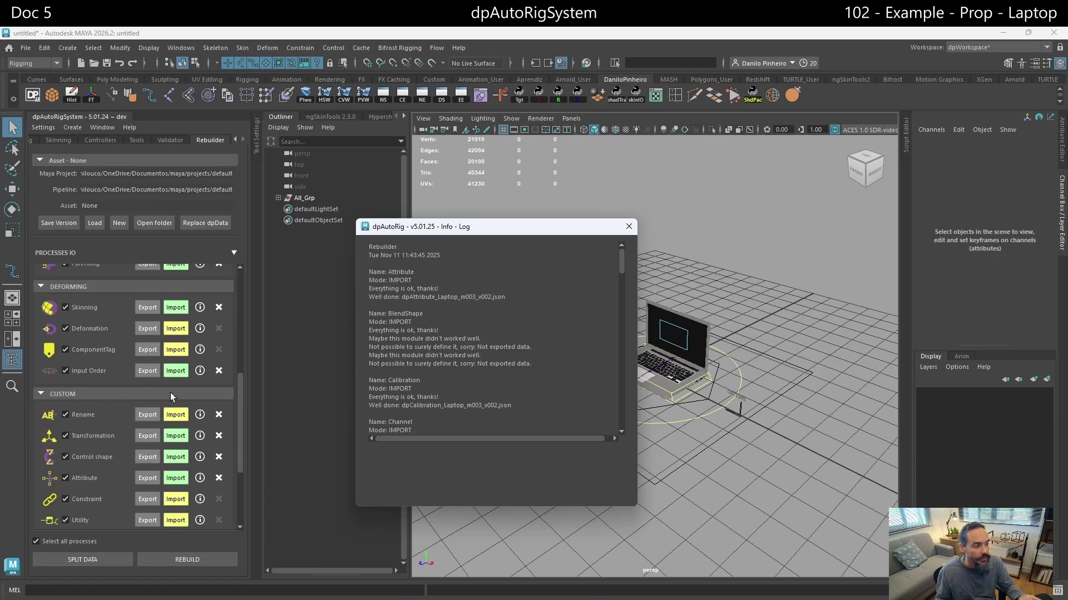
{"action": "scroll", "coordinate": [170, 397], "scroll_direction": "down", "scroll_amount": 4}
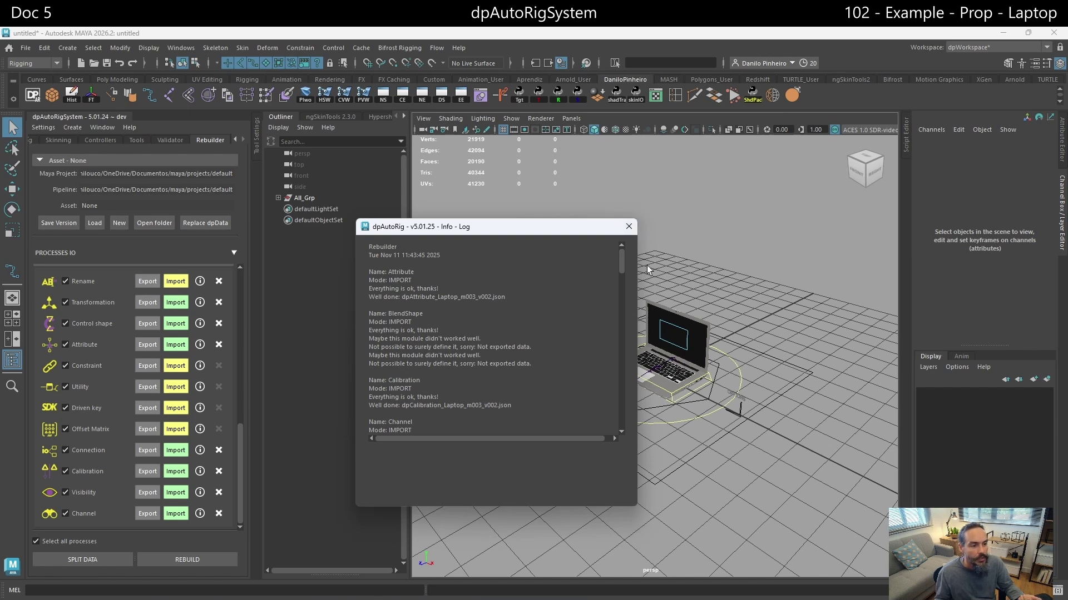
{"action": "left_click", "coordinate": [629, 226]}
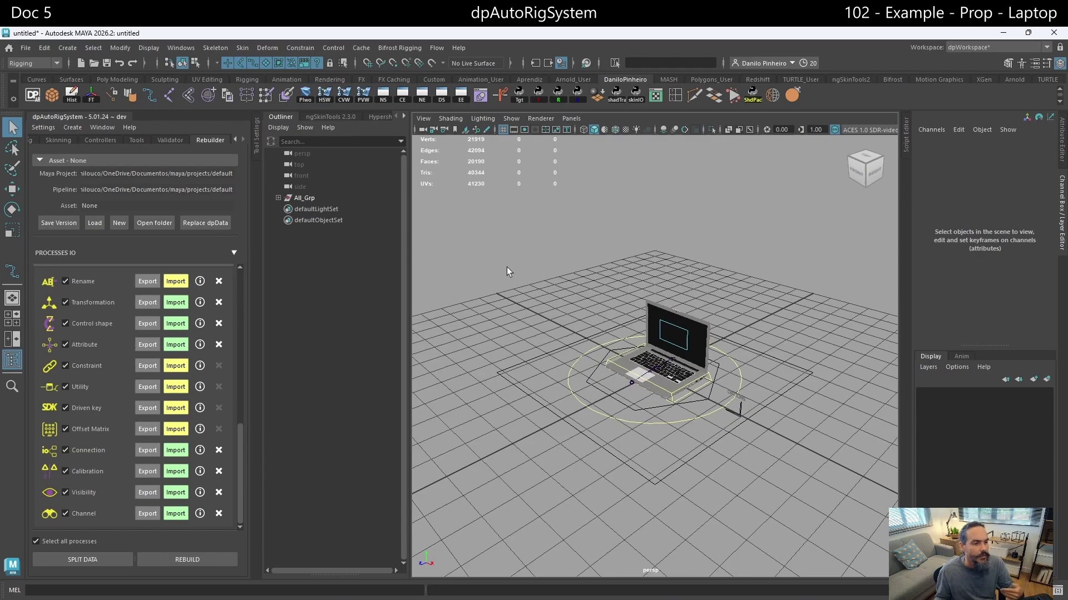